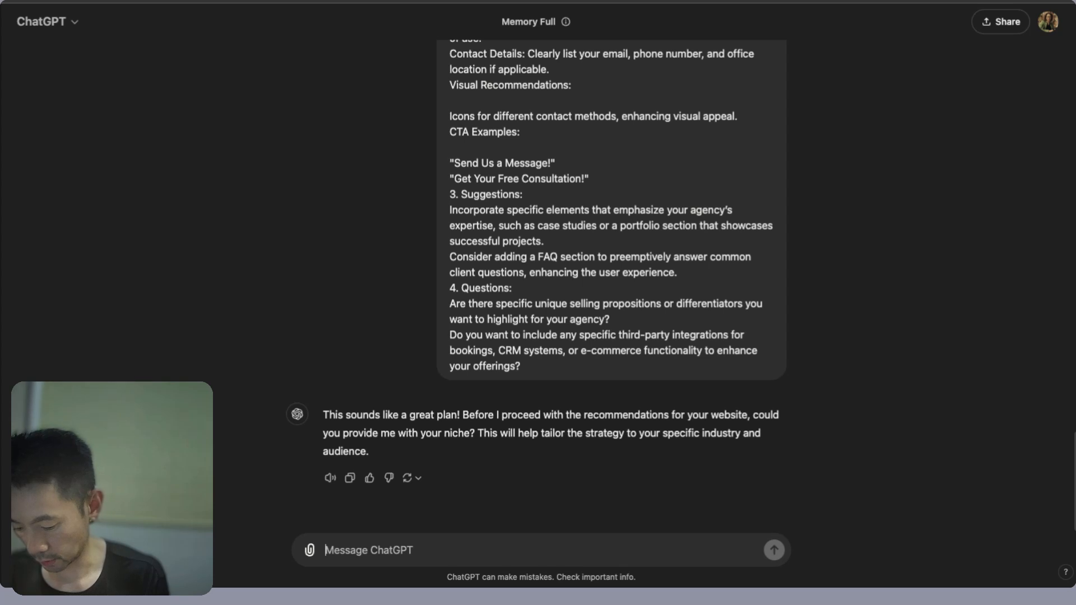
- Send 'chiropractor' to ChatGPT as the website niche and scroll back up through the reply
type("chirop")
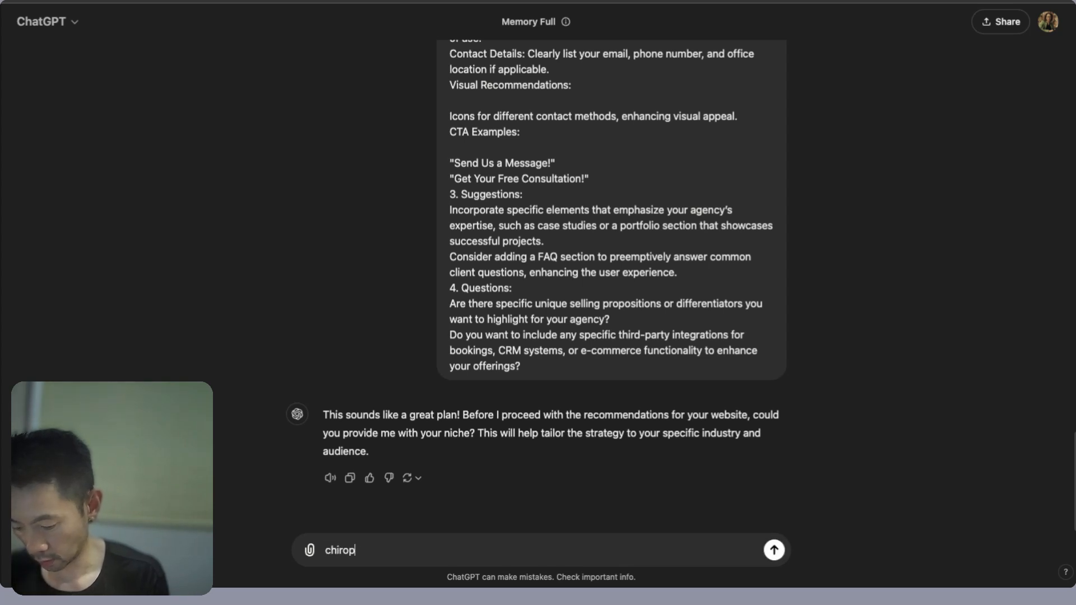
type("ractor")
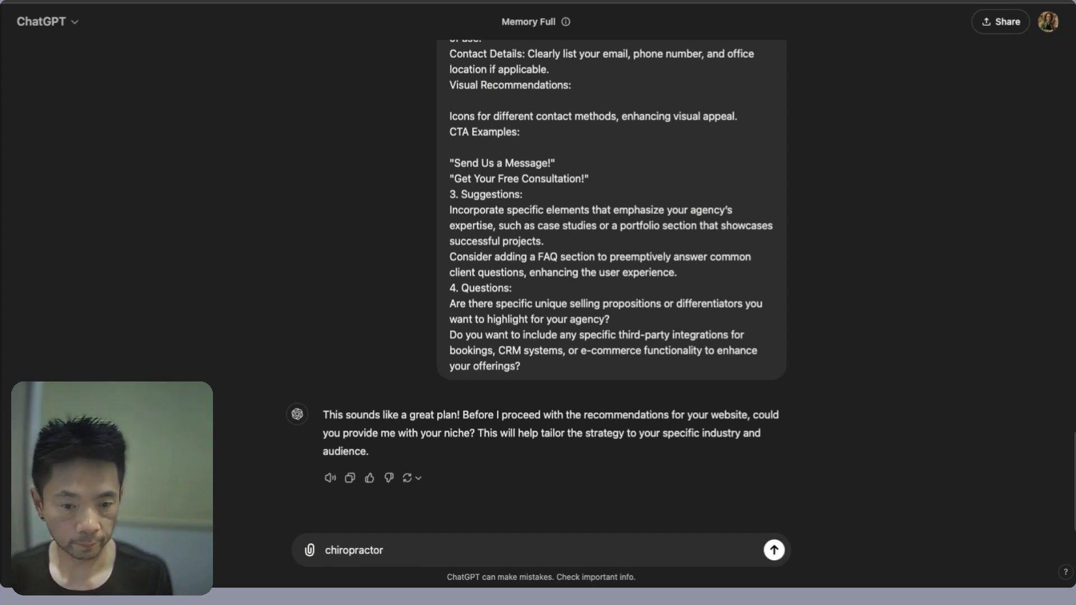
key("Return")
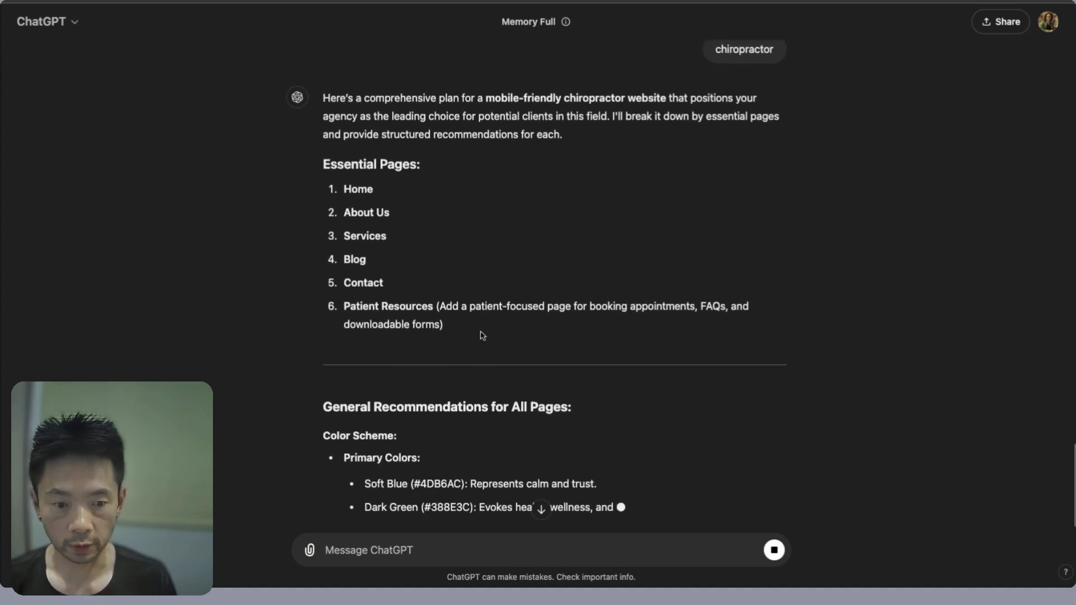
scroll(541, 292, "up", 1)
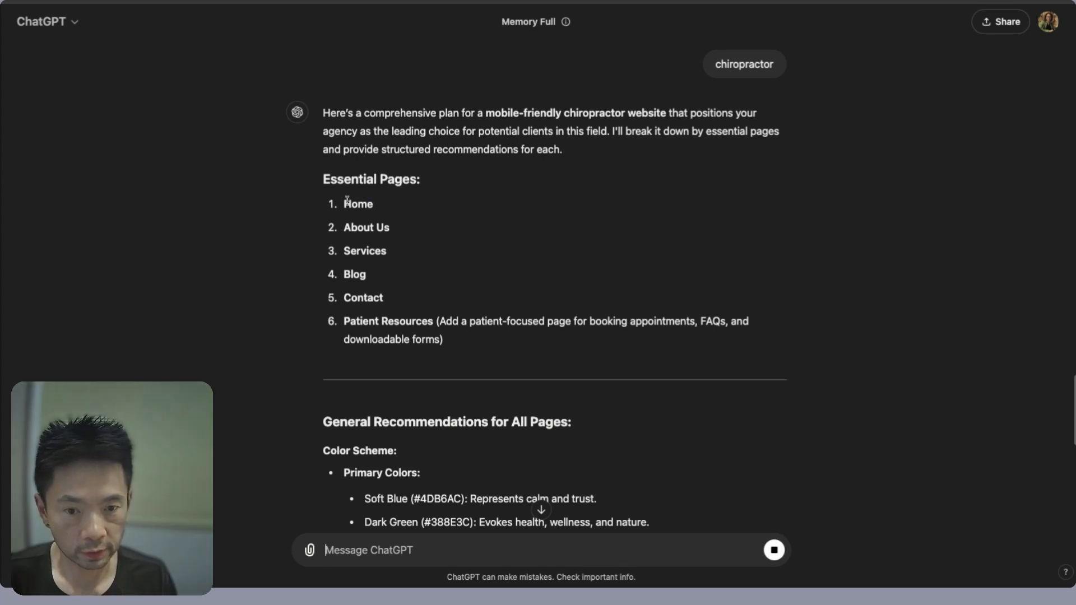
- Highlight the essential pages, Home through Contact, Patient Resources, and the booking appointments description
double_click(348, 207)
key("alt+shift+Right")
key("alt+shift+Right")
key("alt+shift+Right")
key("alt+shift+Right")
key("alt+shift+Right")
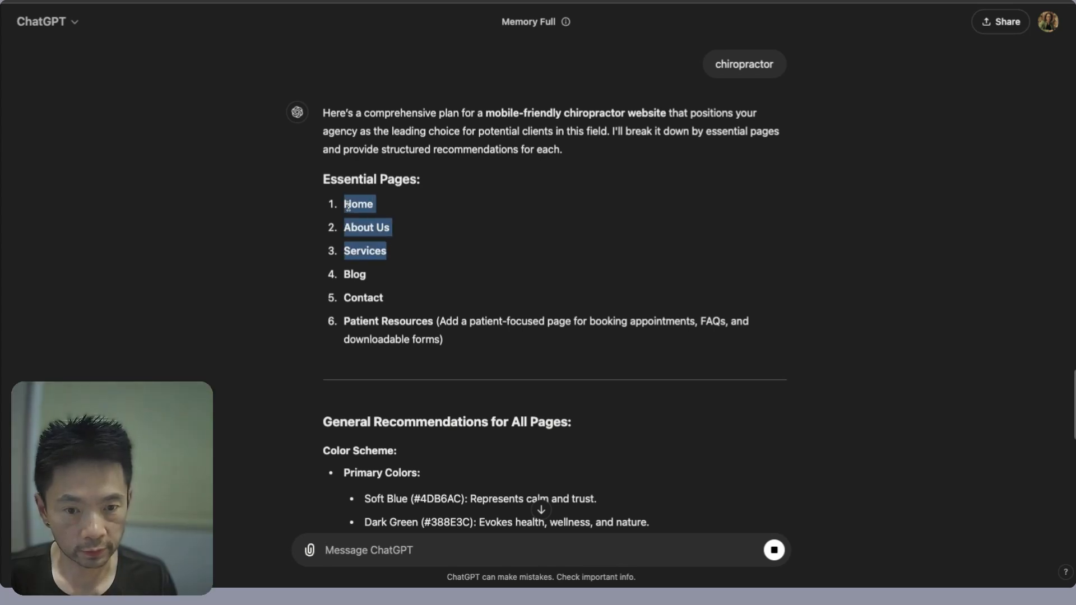
double_click(359, 324)
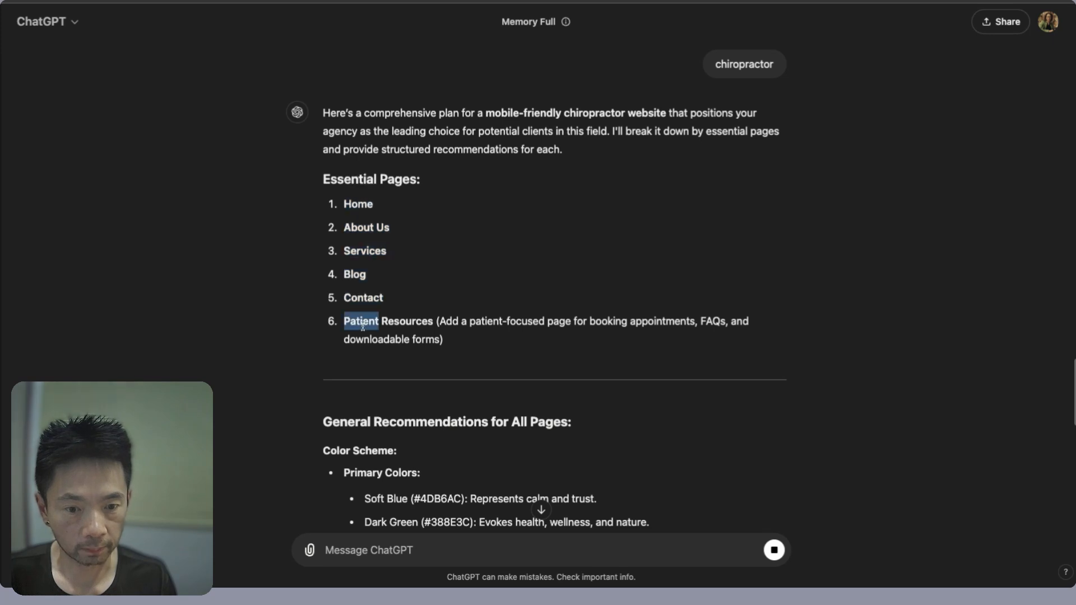
key("alt+shift+Right")
left_click_drag(363, 328, 443, 340)
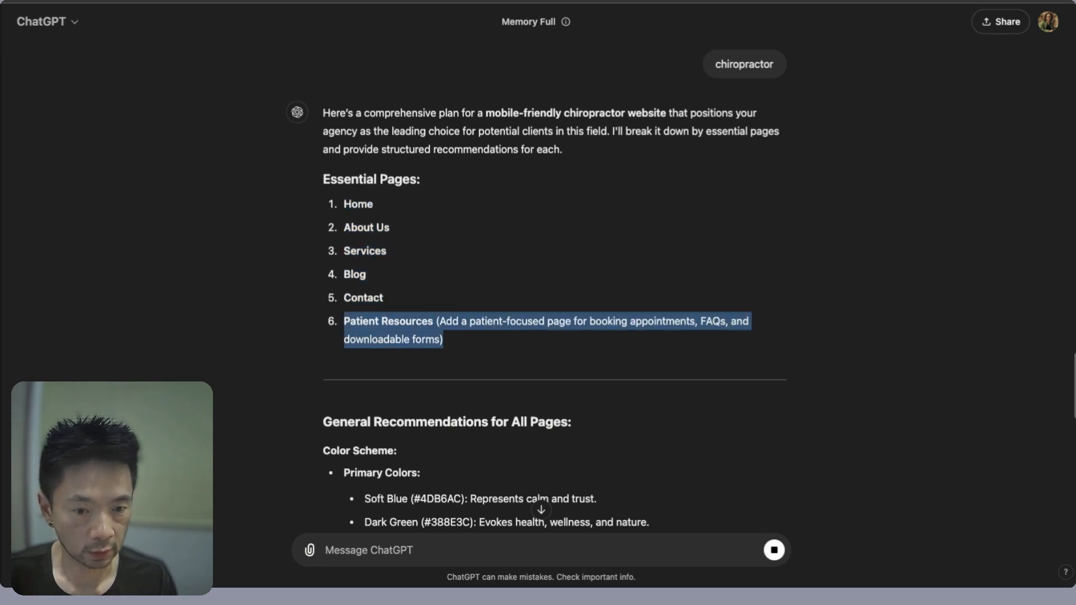
left_click(489, 318)
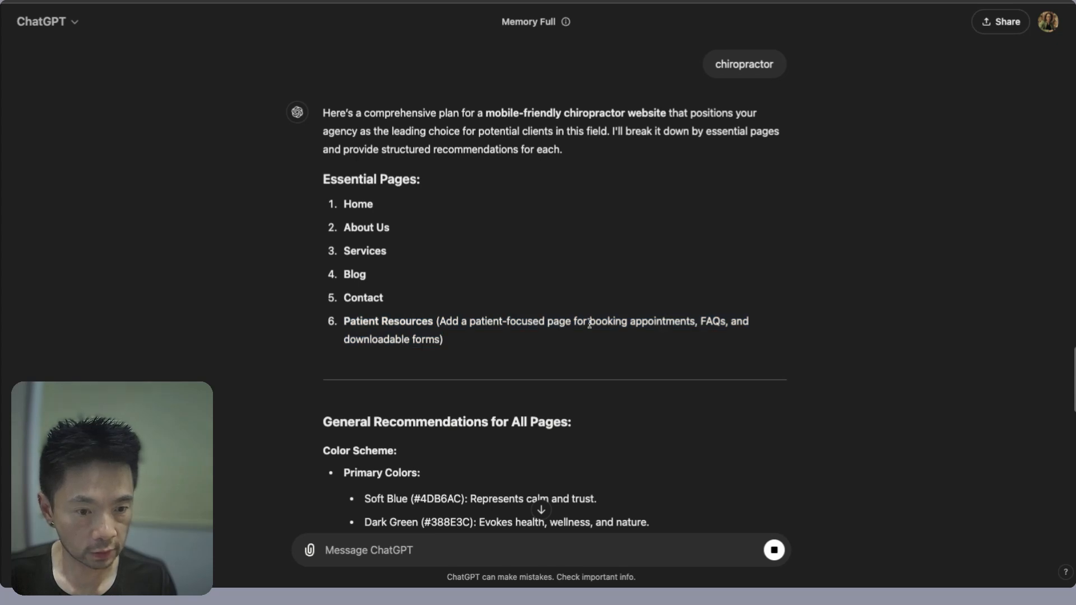
double_click(608, 323)
mouse_move(607, 323)
left_mouse_down()
mouse_move(673, 323)
mouse_move(443, 340)
left_mouse_up()
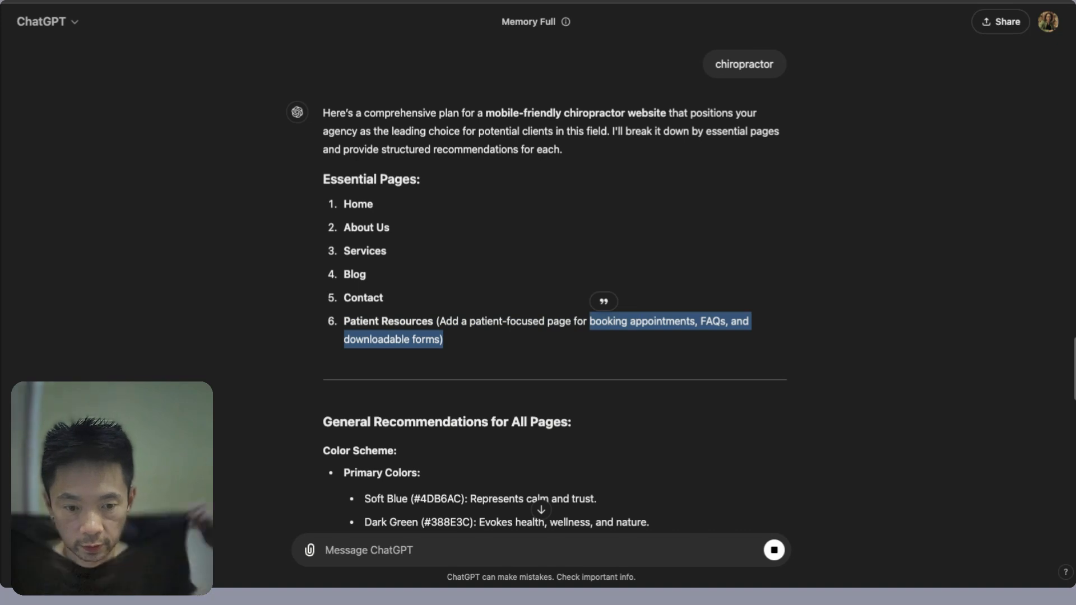
scroll(617, 365, "down", 3)
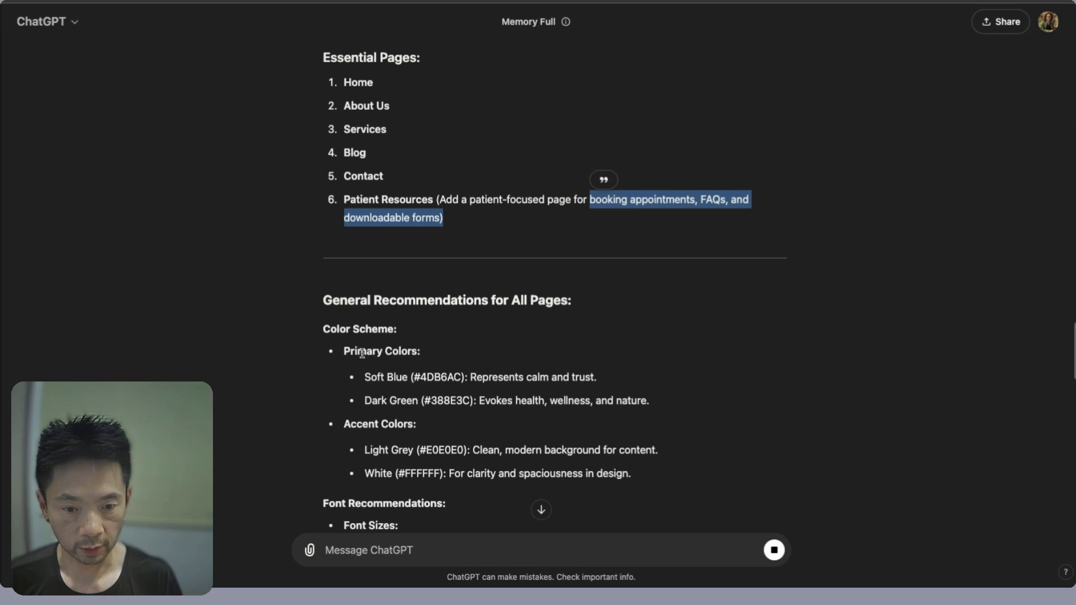
- Highlight the Accent Colors, Font Recommendations and Google Fonts sections of the plan
double_click(356, 424)
scroll(347, 414, "down", 3)
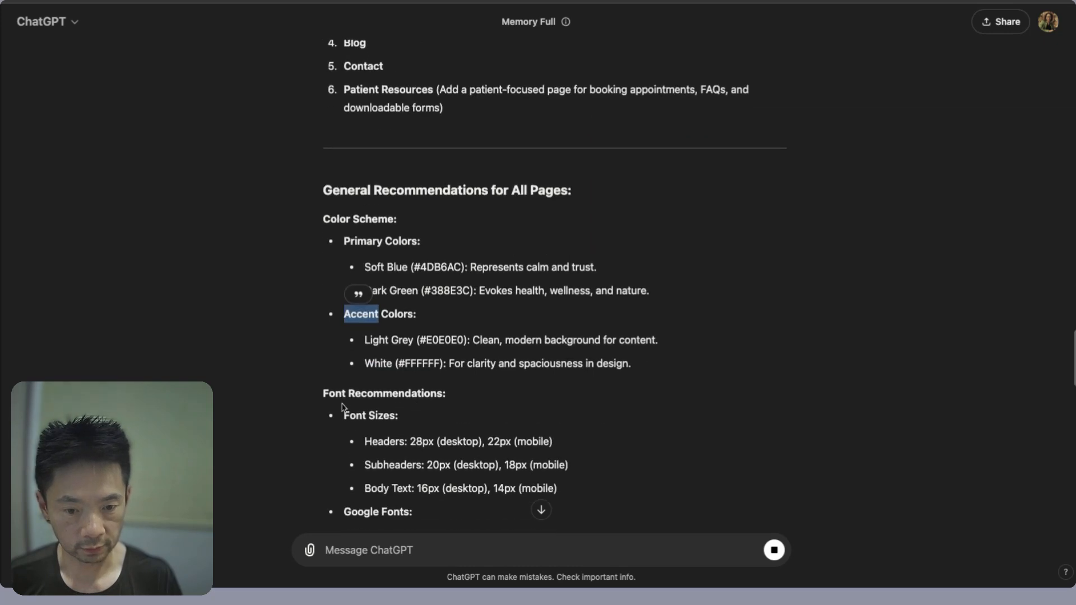
double_click(340, 394)
left_click_drag(339, 393, 409, 396)
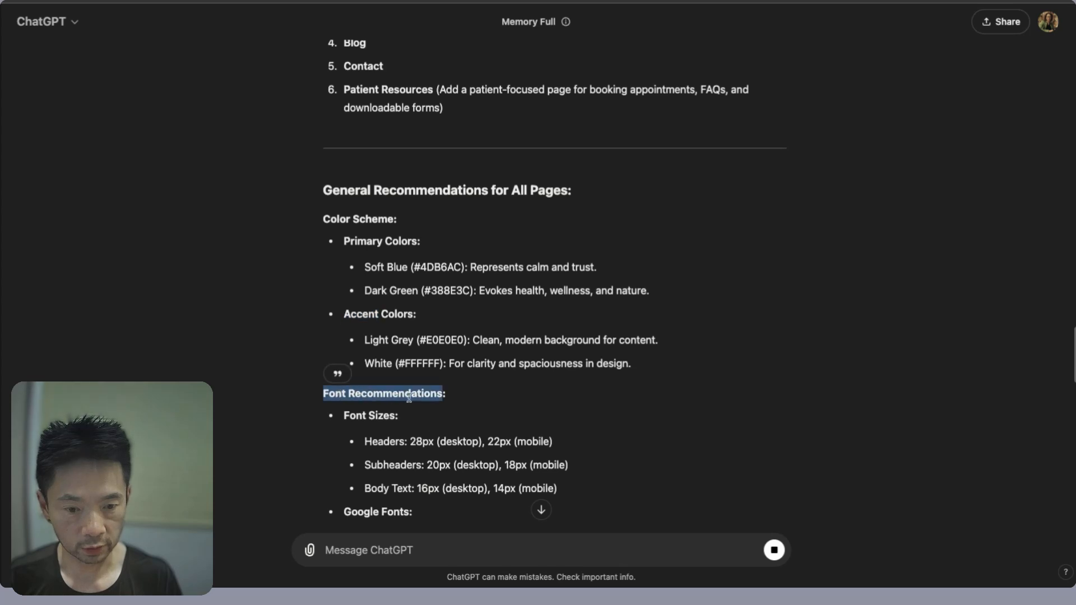
scroll(409, 397, "down", 1)
scroll(409, 397, "down", 5)
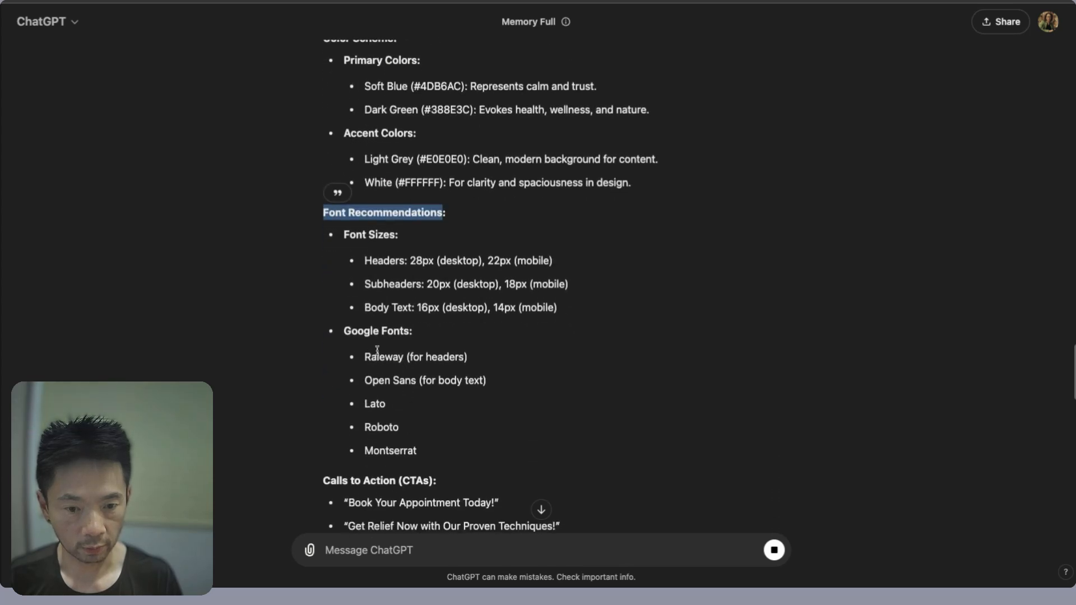
double_click(361, 332)
left_click_drag(360, 332, 409, 333)
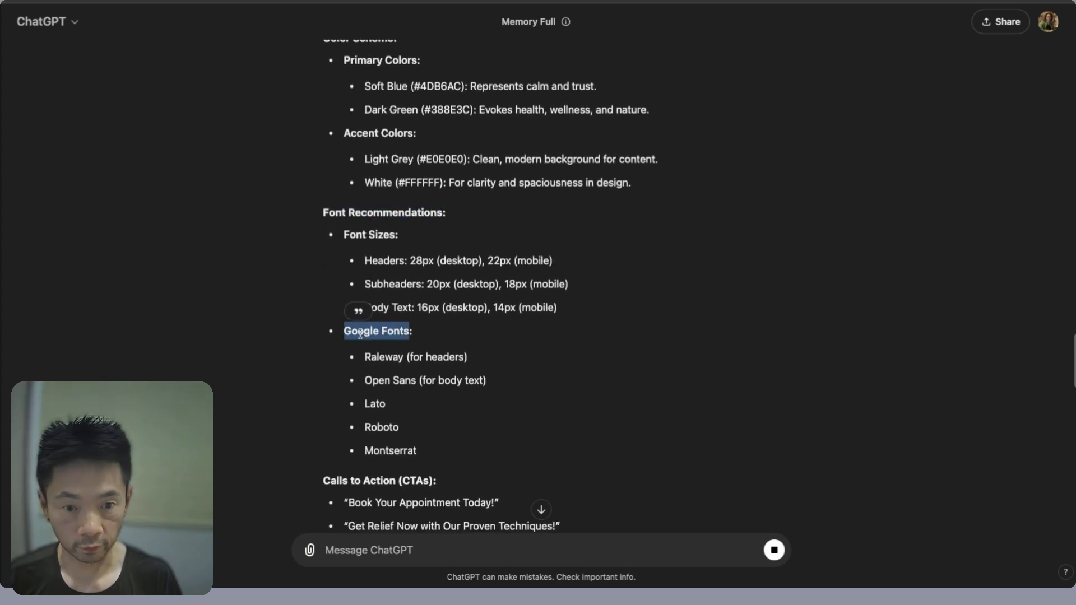
scroll(417, 401, "down", 6)
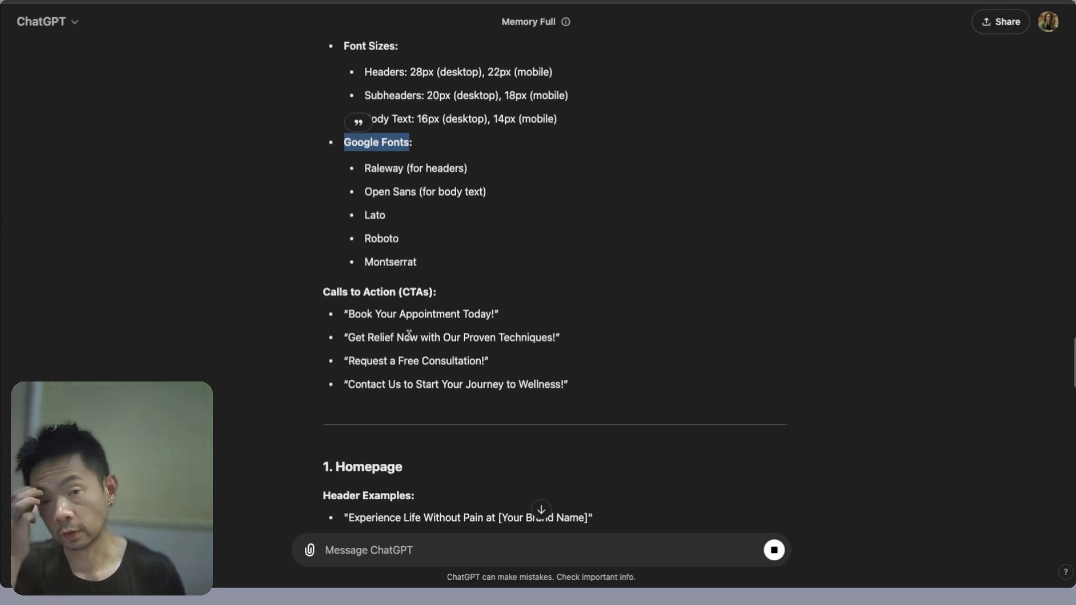
scroll(420, 333, "down", 1)
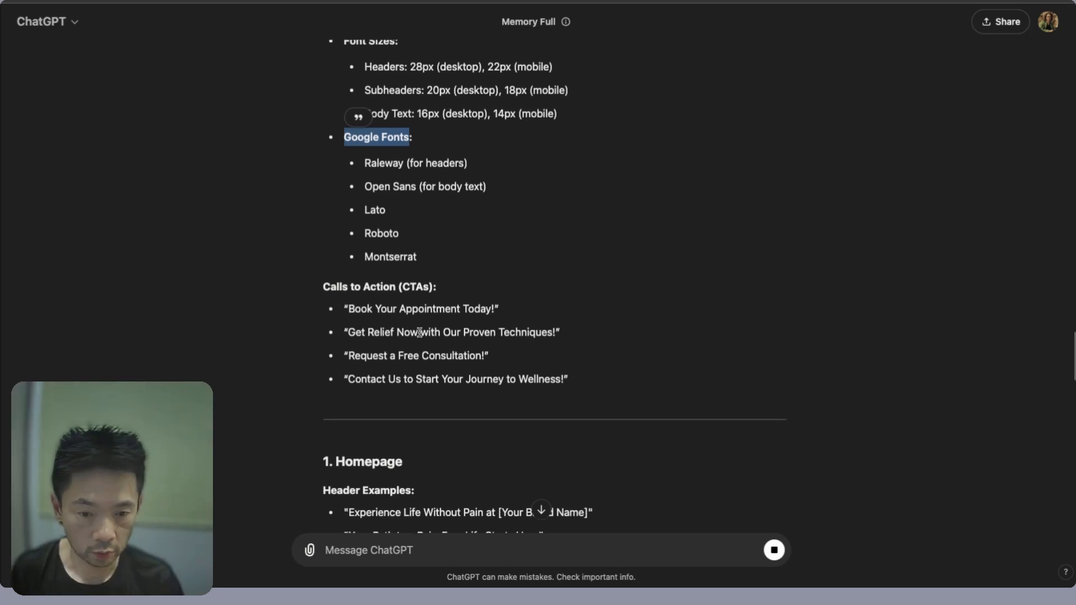
scroll(420, 335, "up", 20)
scroll(418, 337, "down", 20)
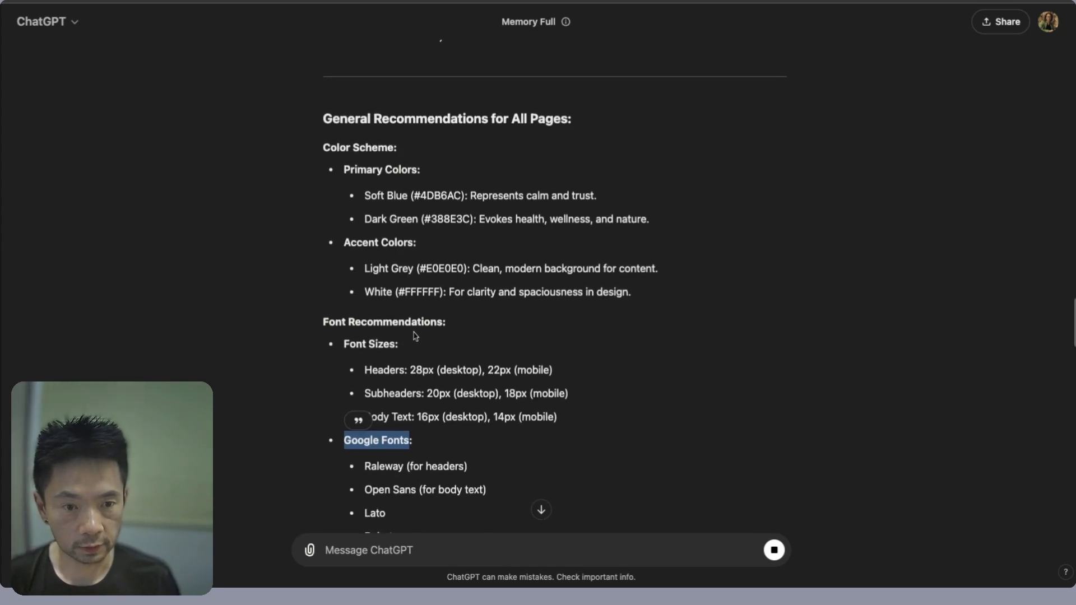
scroll(417, 337, "up", 18)
scroll(413, 336, "down", 14)
scroll(413, 337, "up", 4)
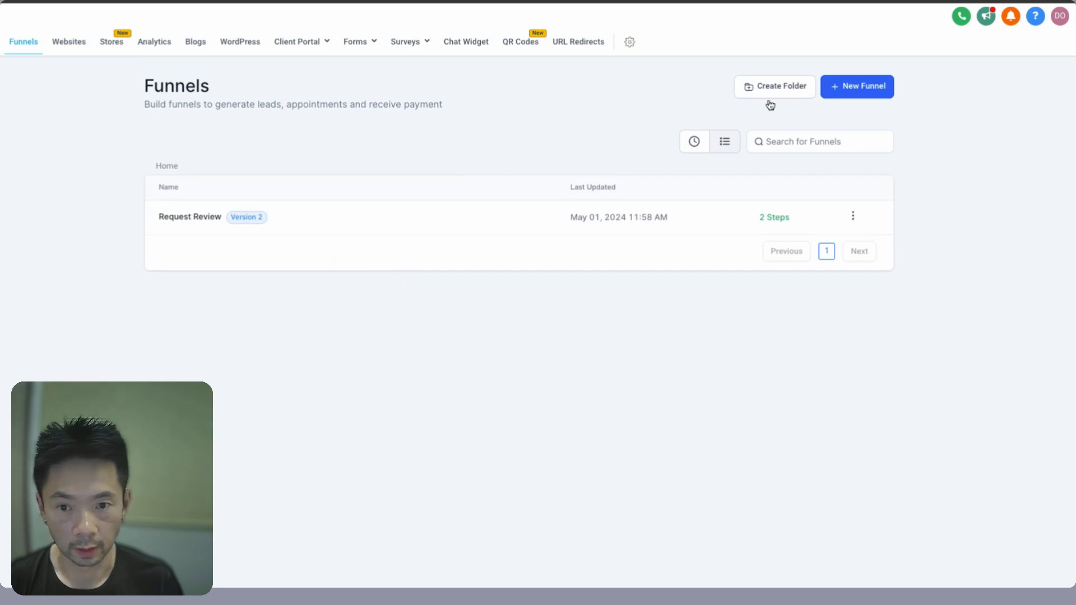
- Under Websites, create a folder named 'Chiropractor v1' and open it
left_click(72, 47)
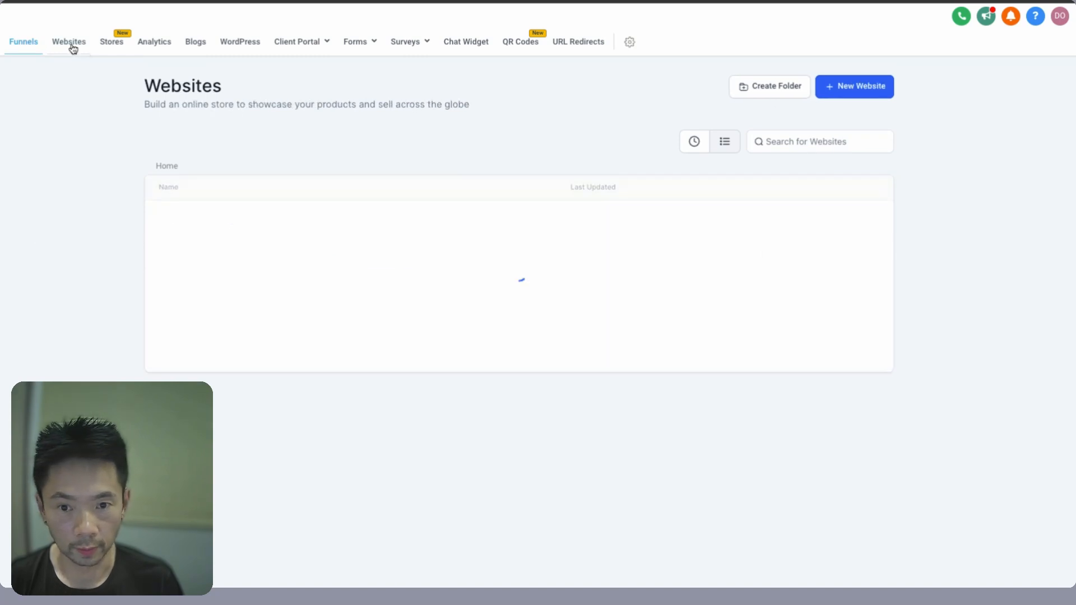
left_click(756, 89)
left_click(407, 317)
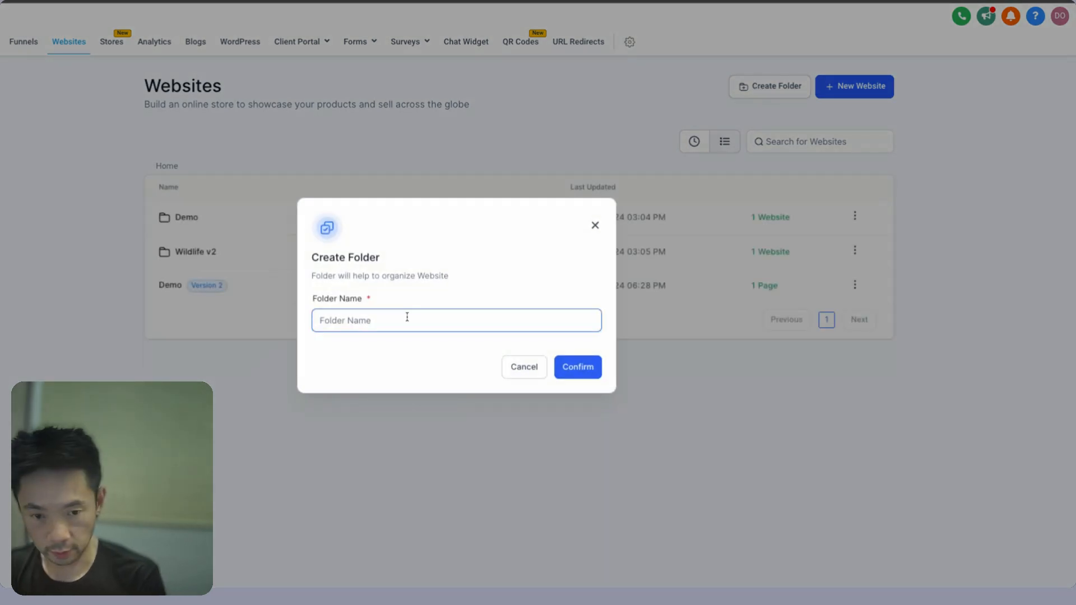
type("Chiropract")
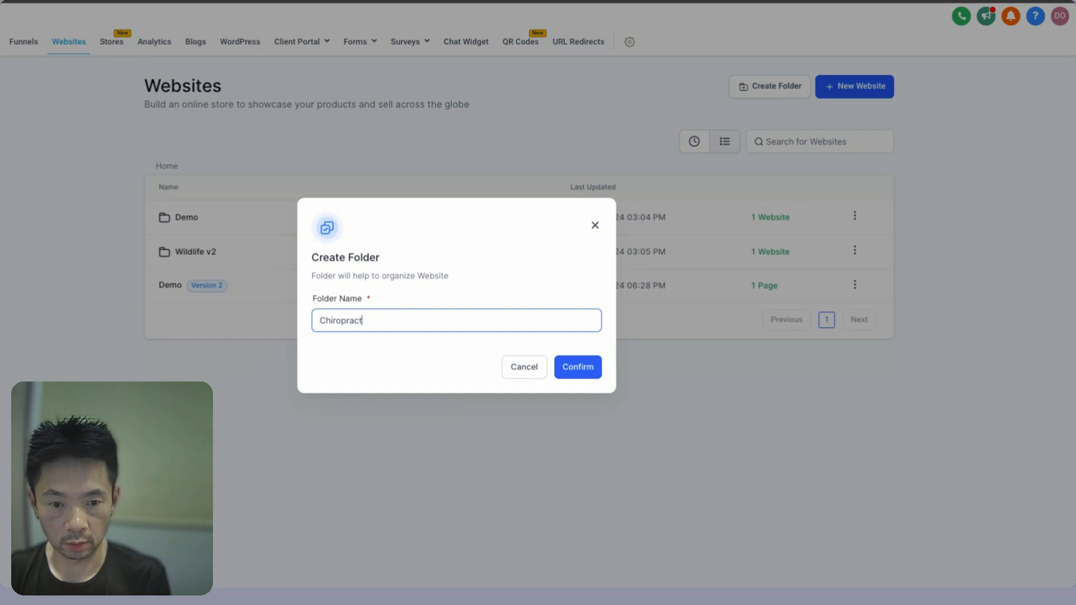
type("or v1")
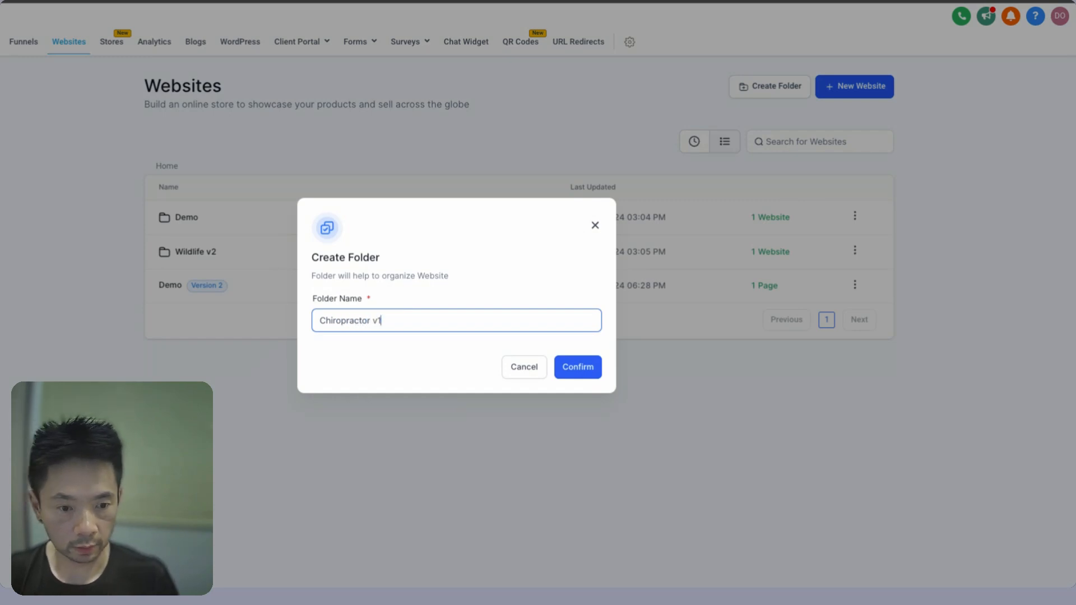
left_click(574, 367)
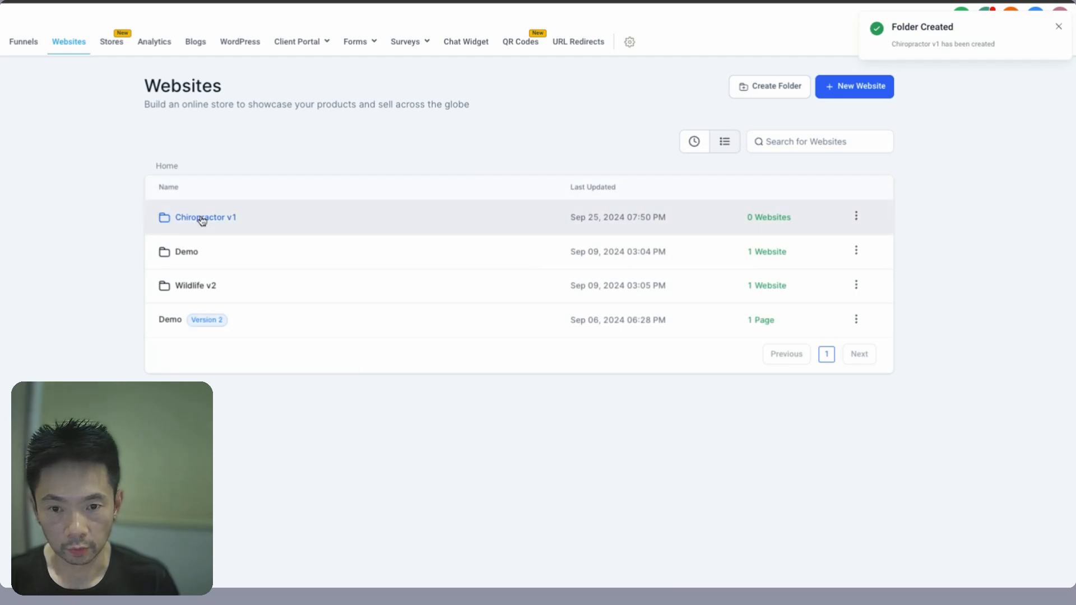
left_click(203, 217)
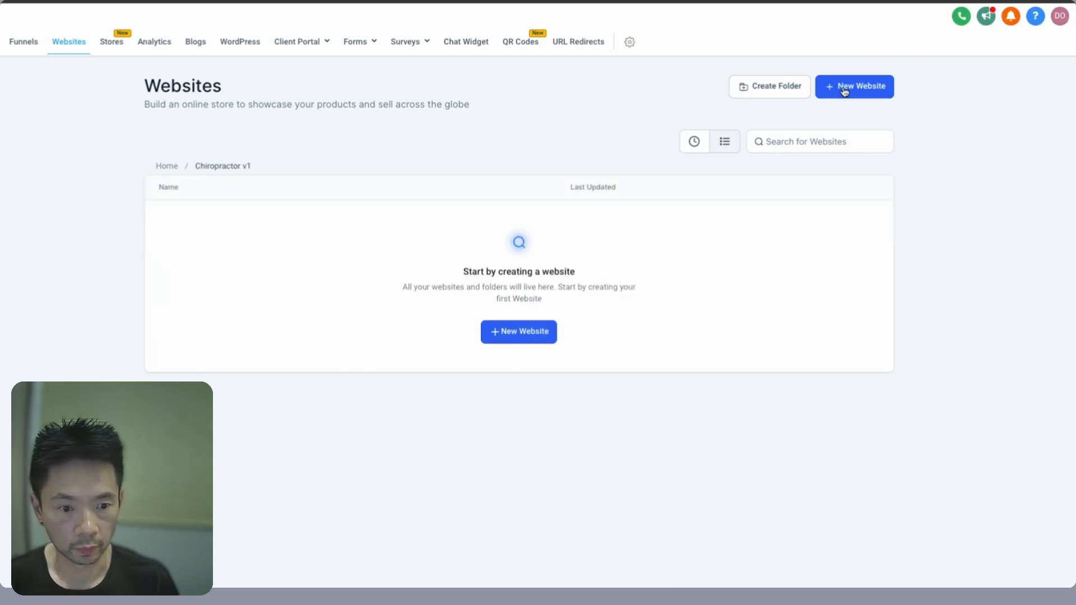
- Create a blank website named 'Chiropractor v1' in the folder
left_click(511, 348)
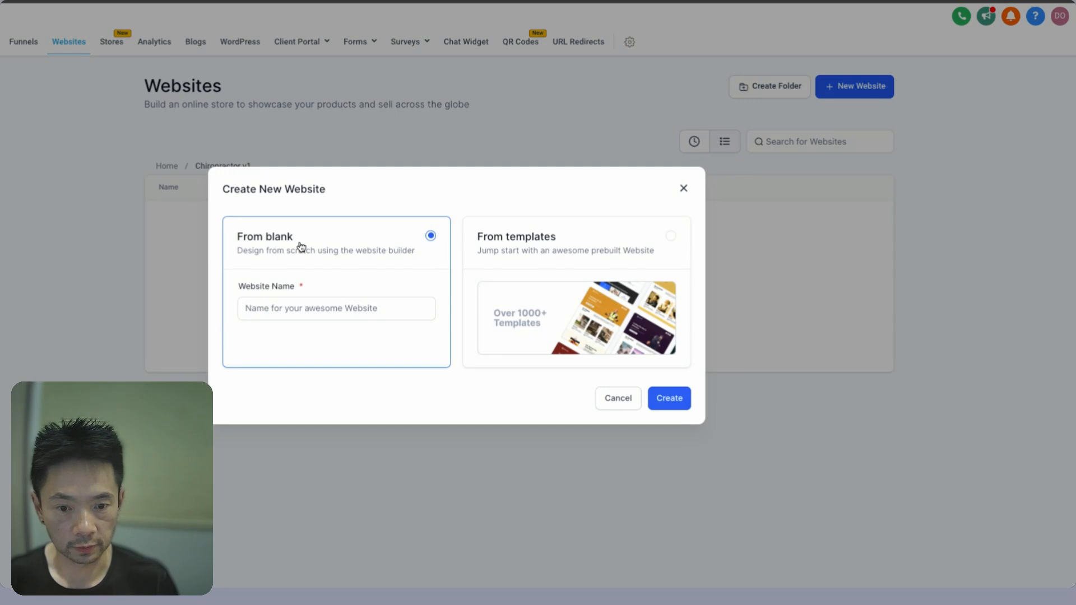
left_click(294, 313)
type("Chi")
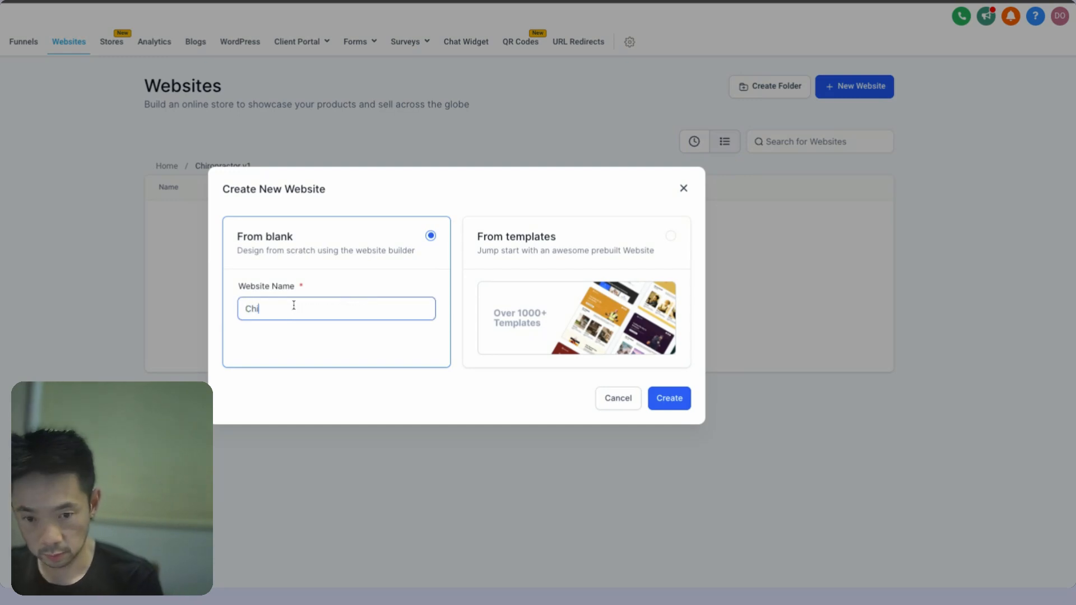
type("ropractor v1")
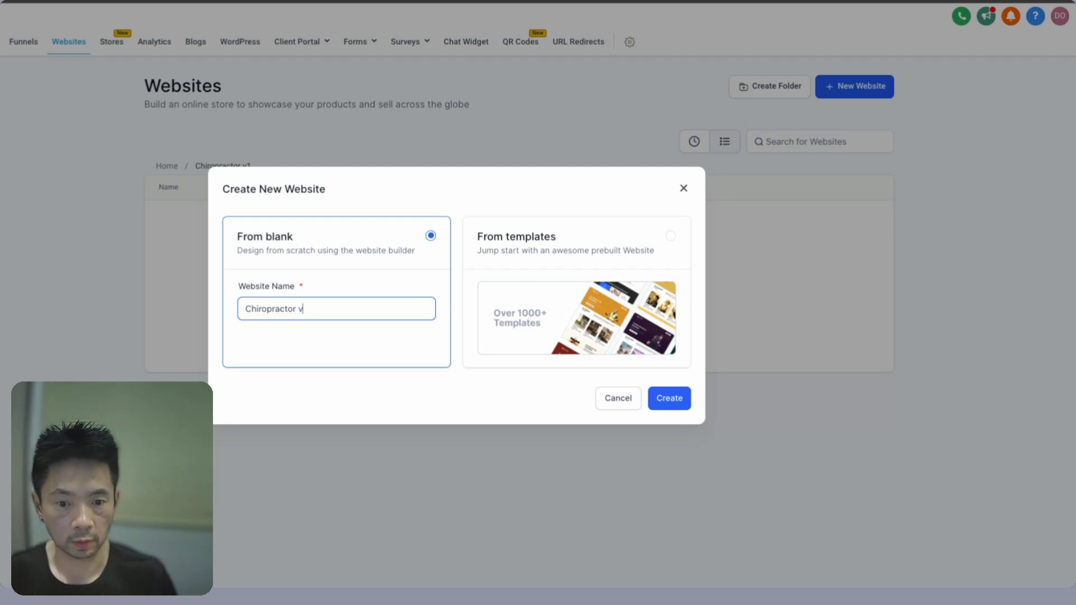
left_click(669, 400)
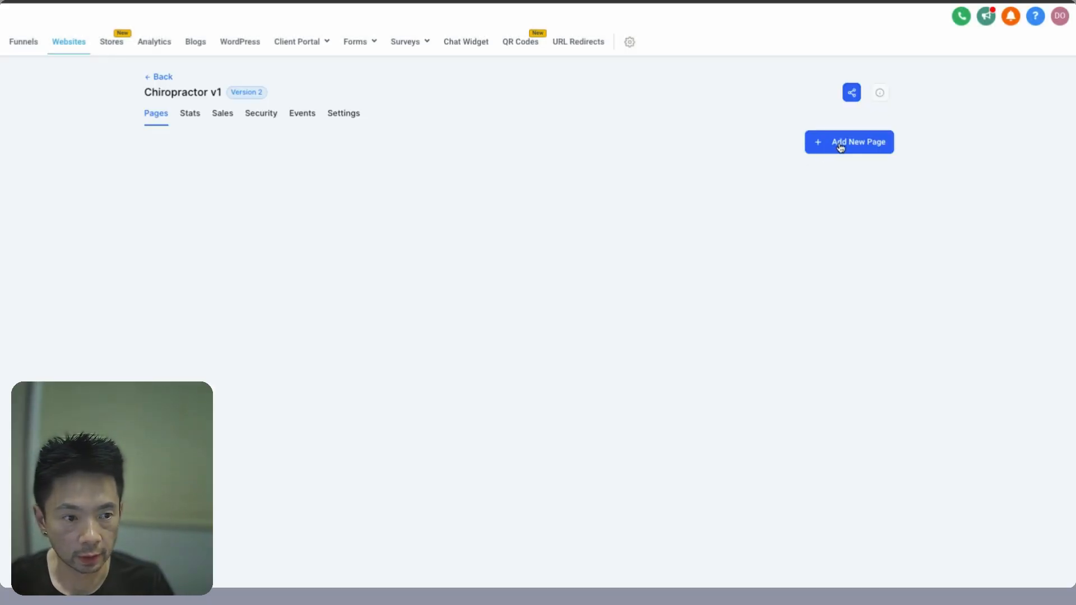
- Add a page named 'Home' and start it from a blank layout
left_click(841, 147)
left_click(377, 245)
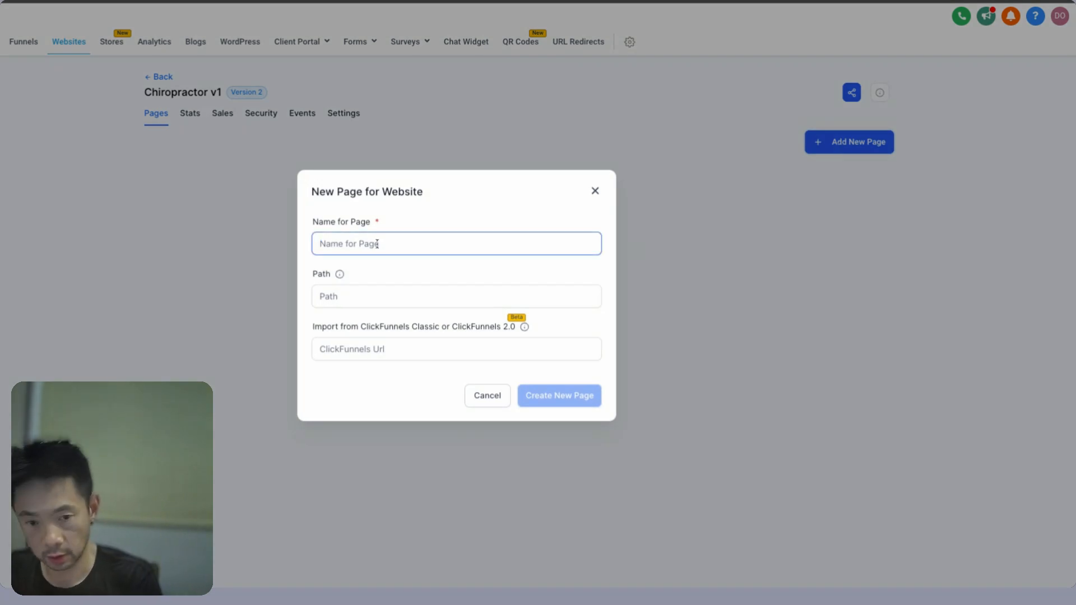
type("Home")
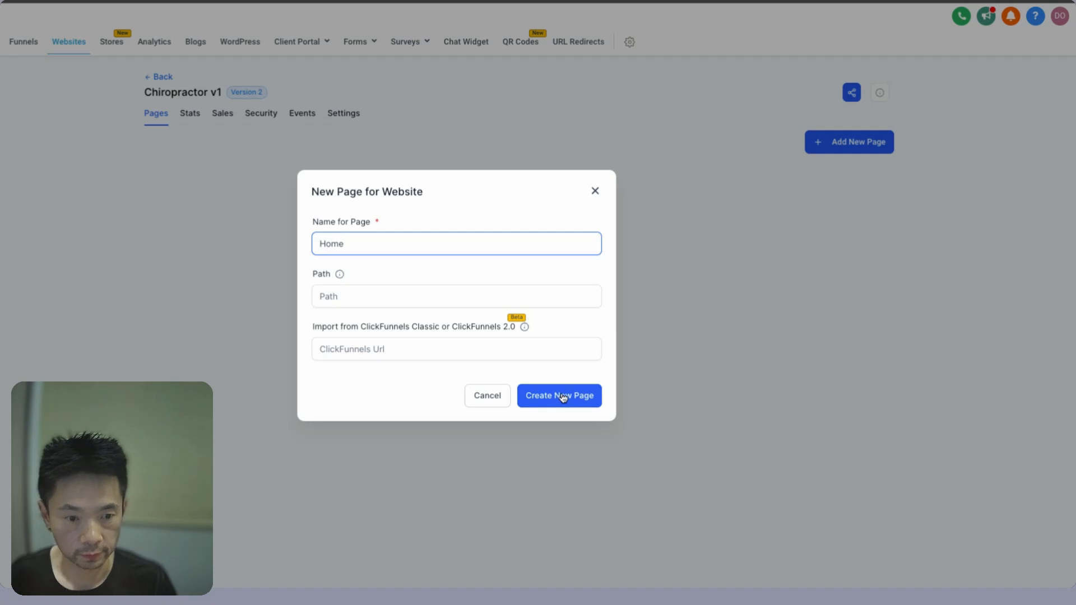
left_click(564, 398)
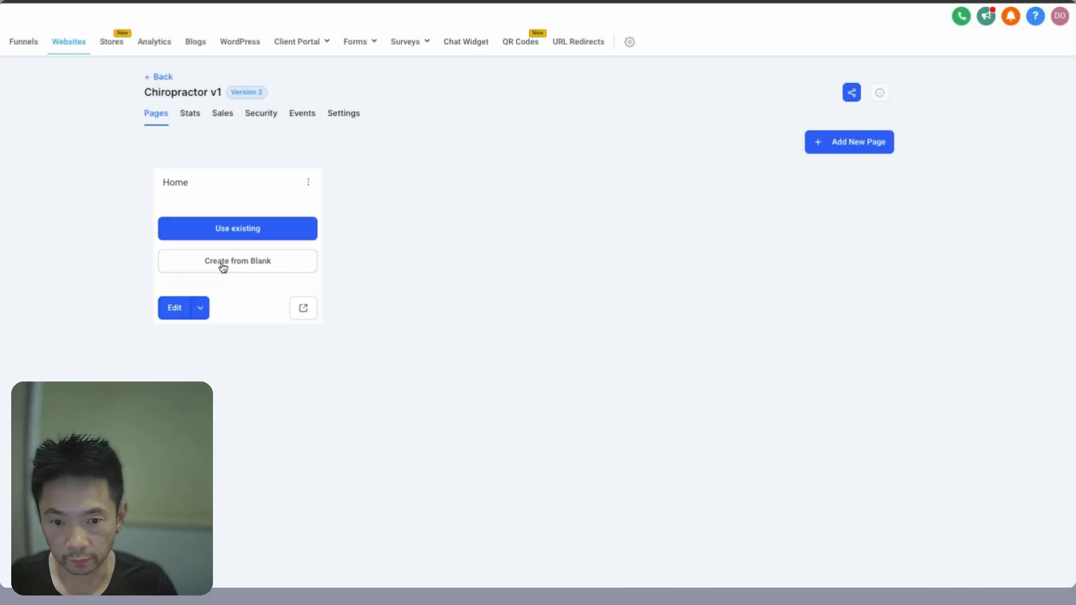
left_click(224, 267)
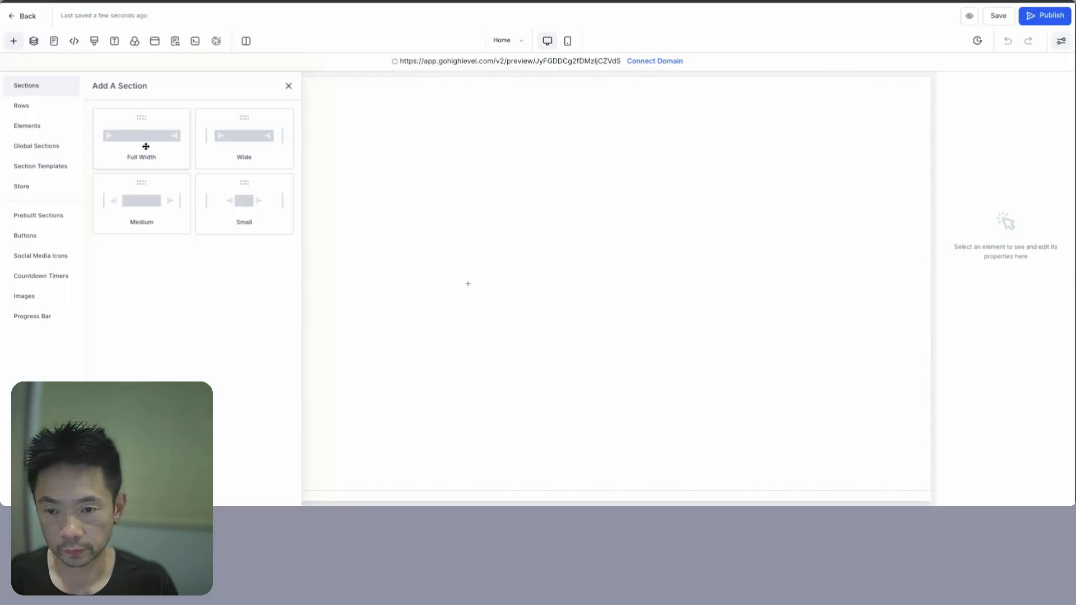
- Add a full-width section and save it to Global Sections as 'Global Header'
left_click(151, 139)
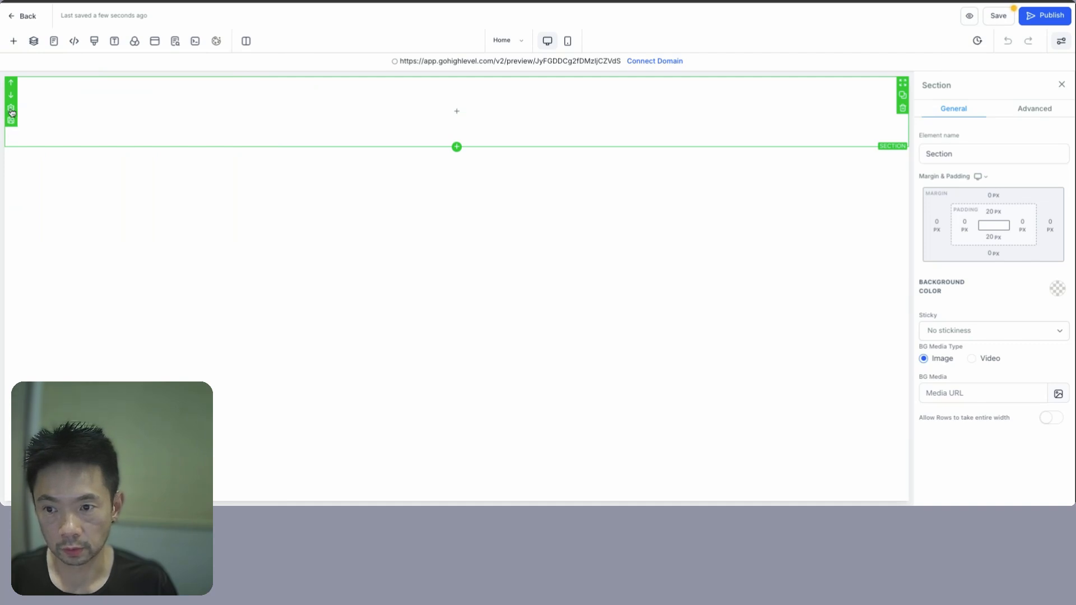
left_click(11, 121)
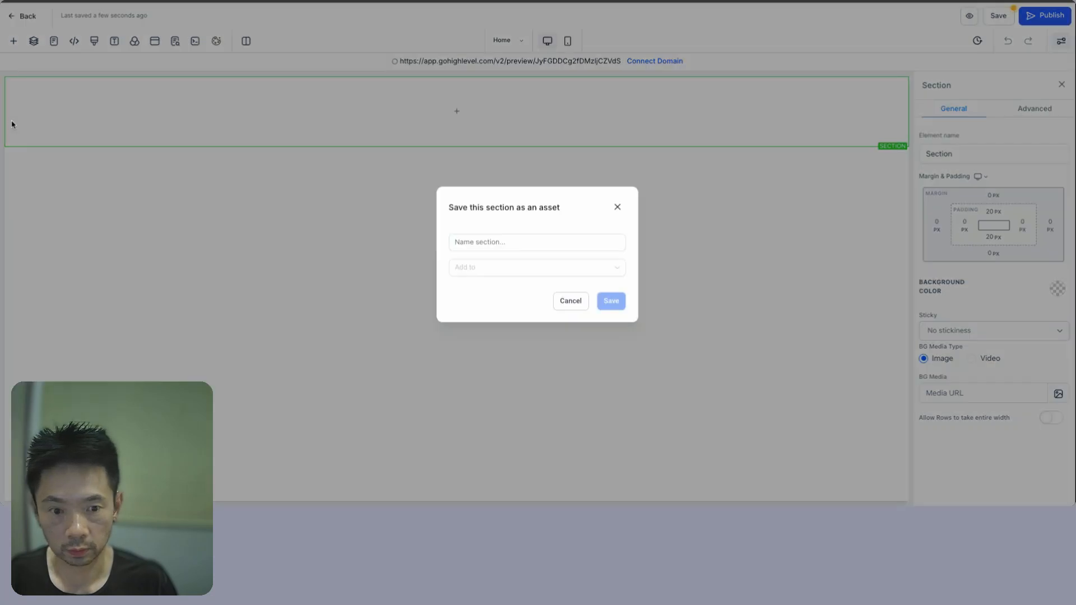
left_click(530, 244)
type("Glo")
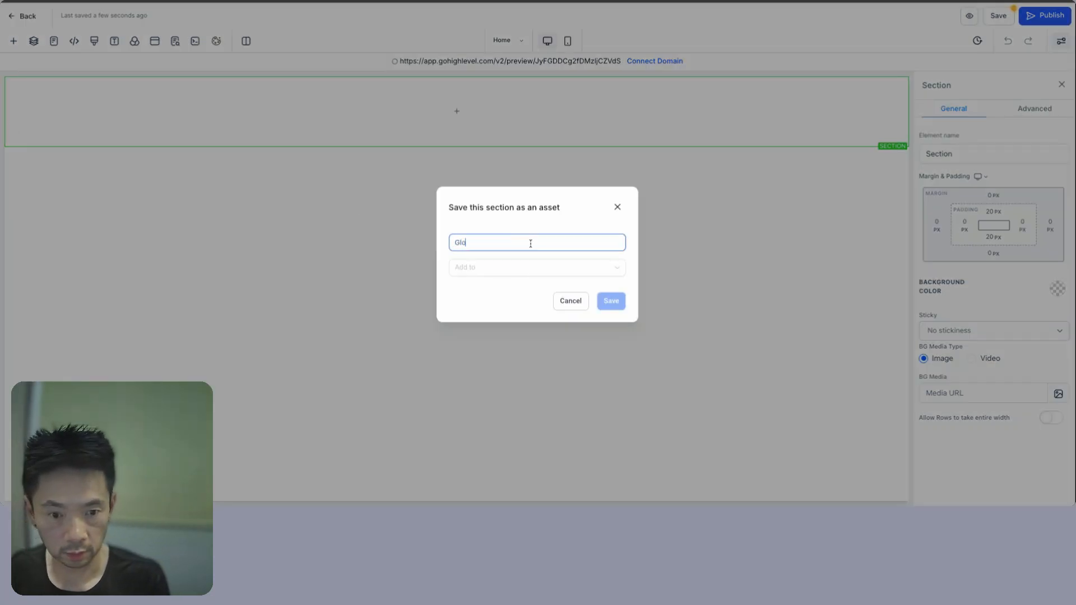
type("bal Header")
left_click(552, 268)
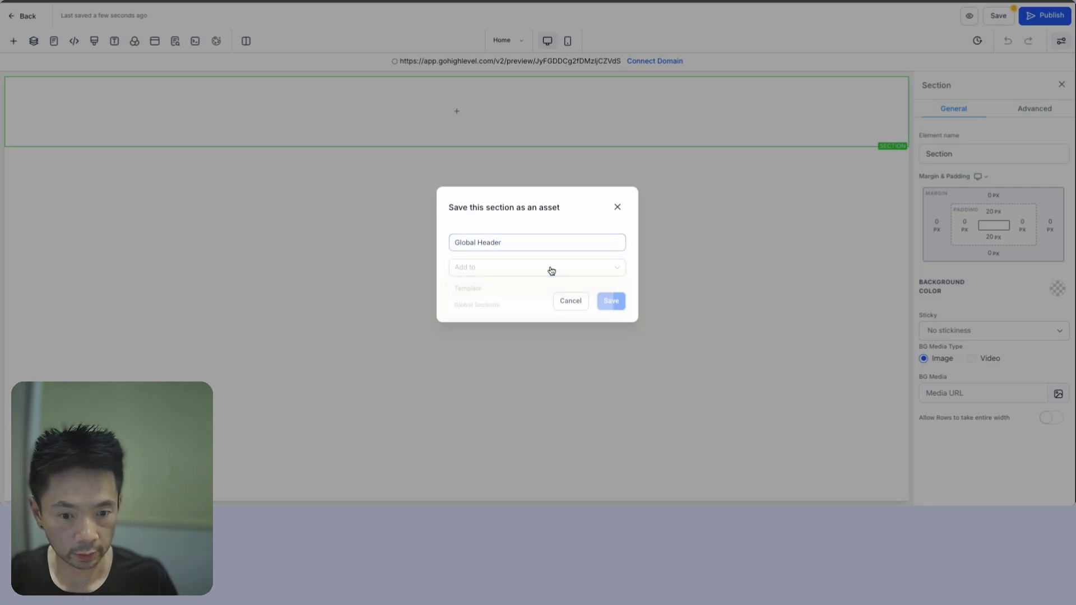
left_click(493, 307)
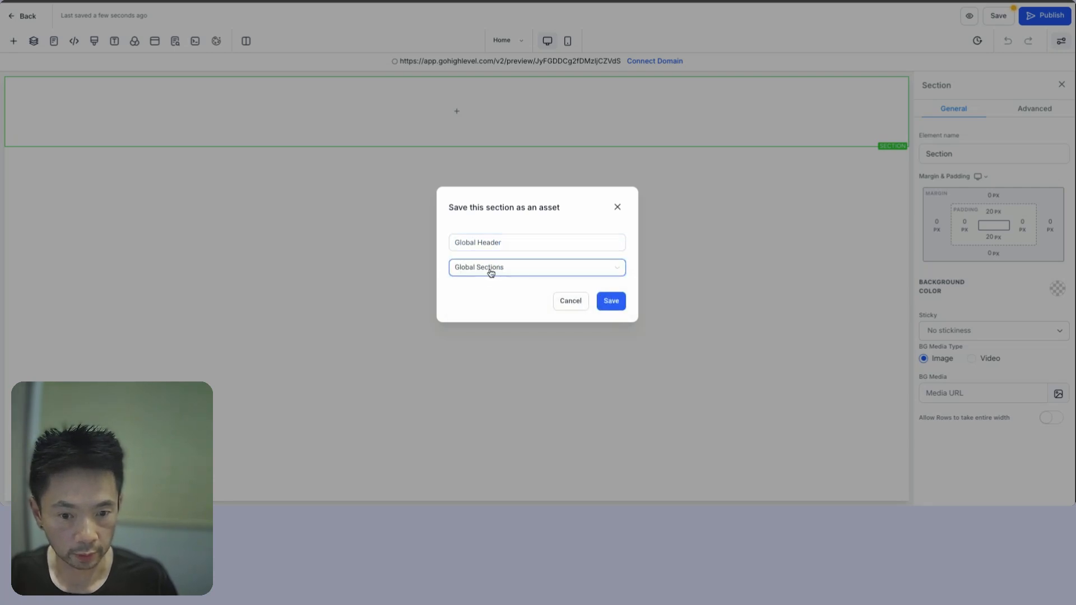
left_click(611, 301)
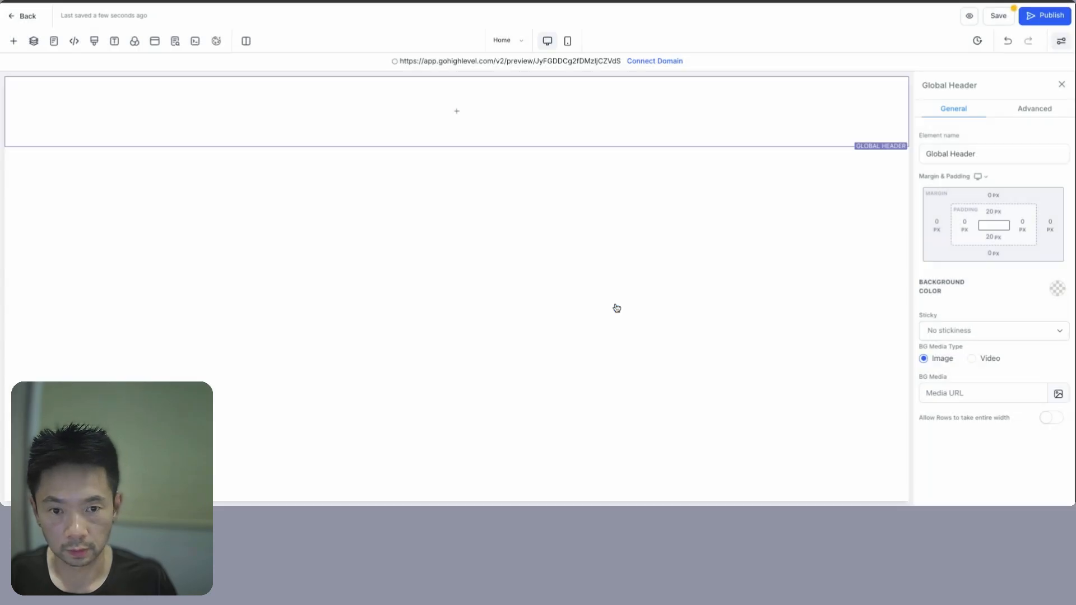
left_click(456, 111)
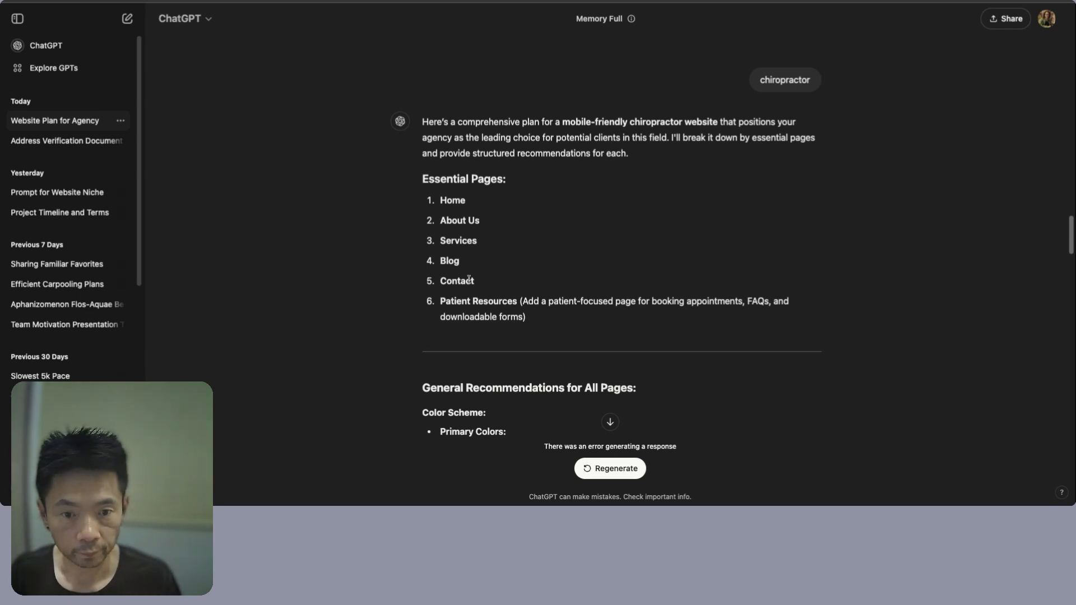
left_click_drag(442, 203, 474, 282)
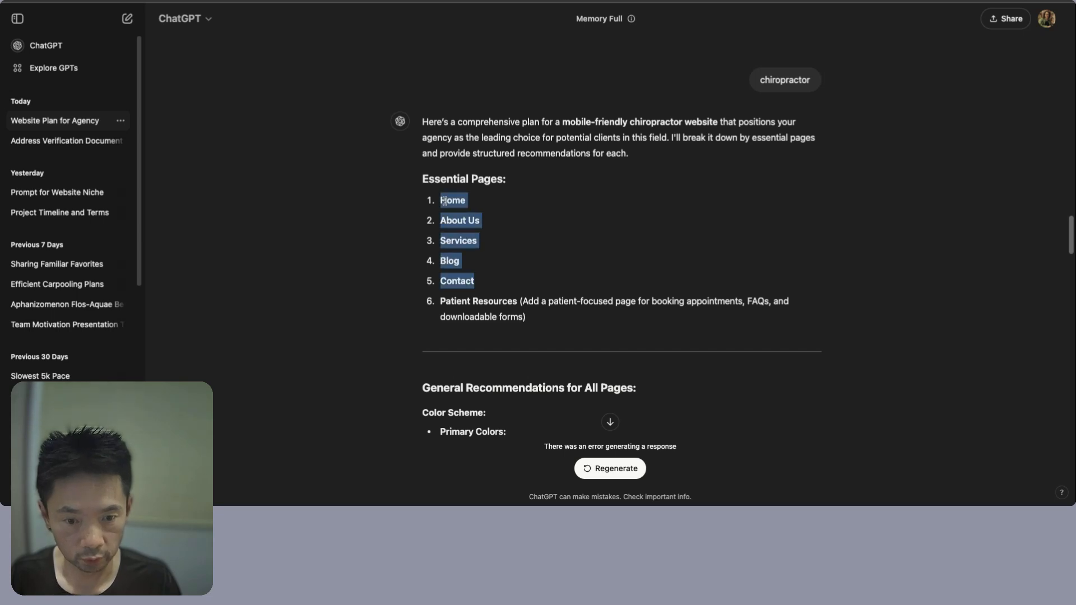
left_click(451, 212)
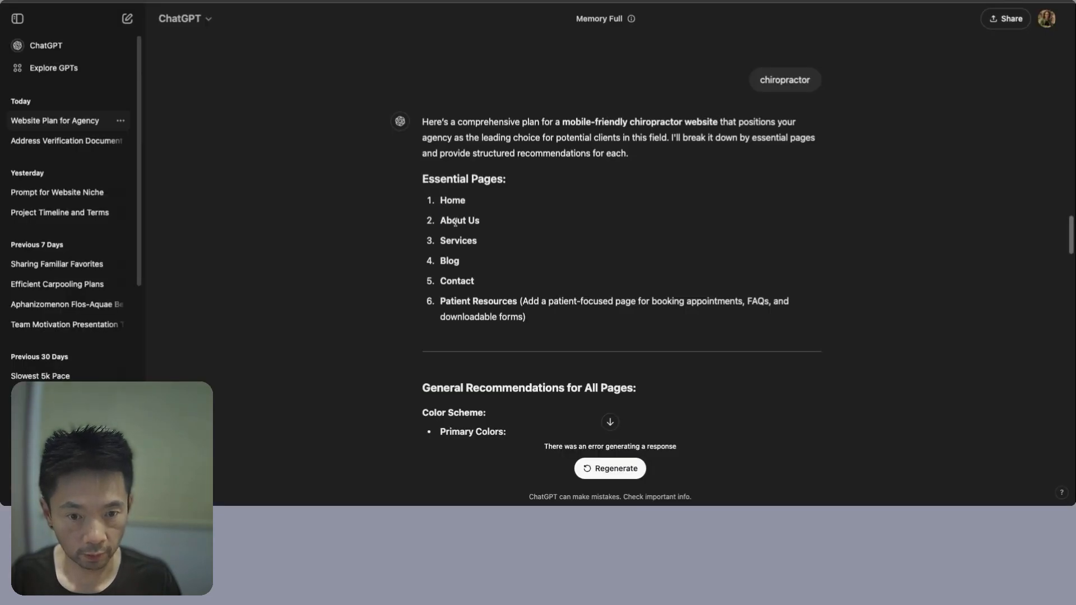
double_click(462, 282)
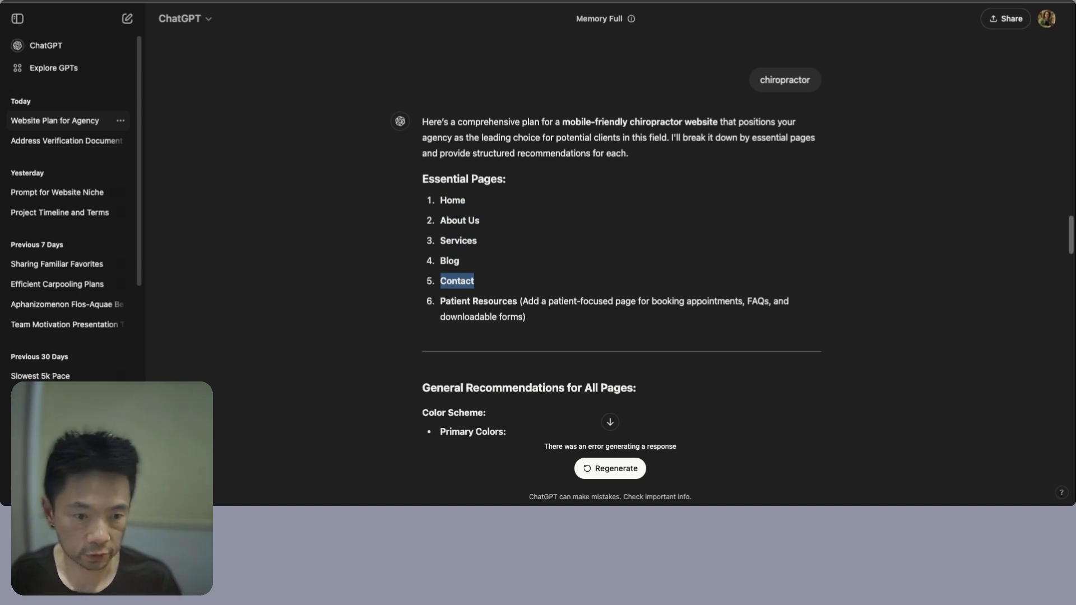
double_click(676, 303)
key("shift+alt+Right")
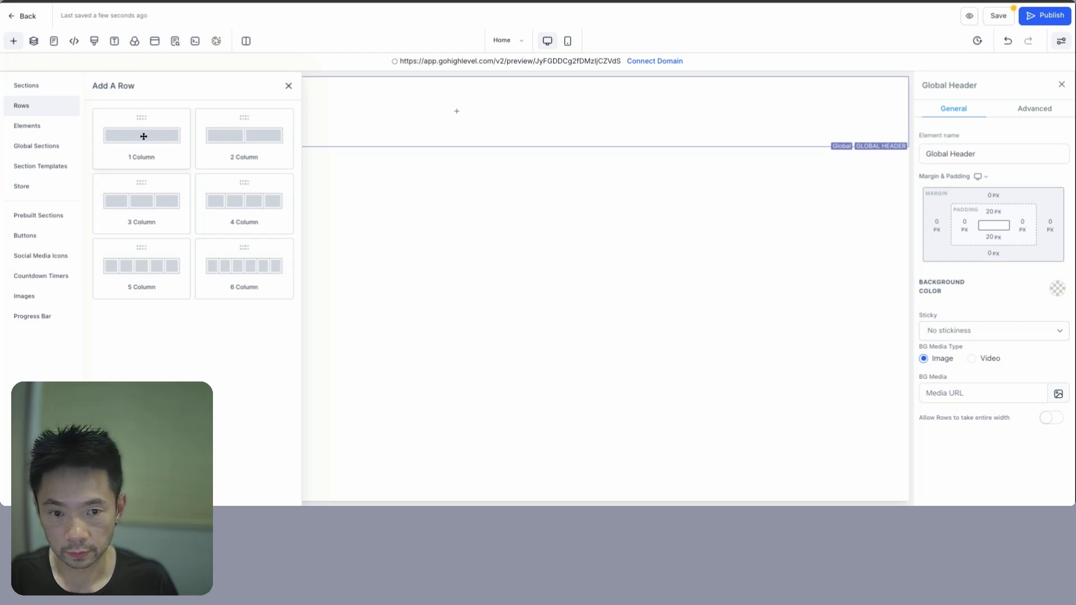
- Add a one-column row with a Navigation Menu element to the Global Header
left_click(143, 136)
left_click(472, 125)
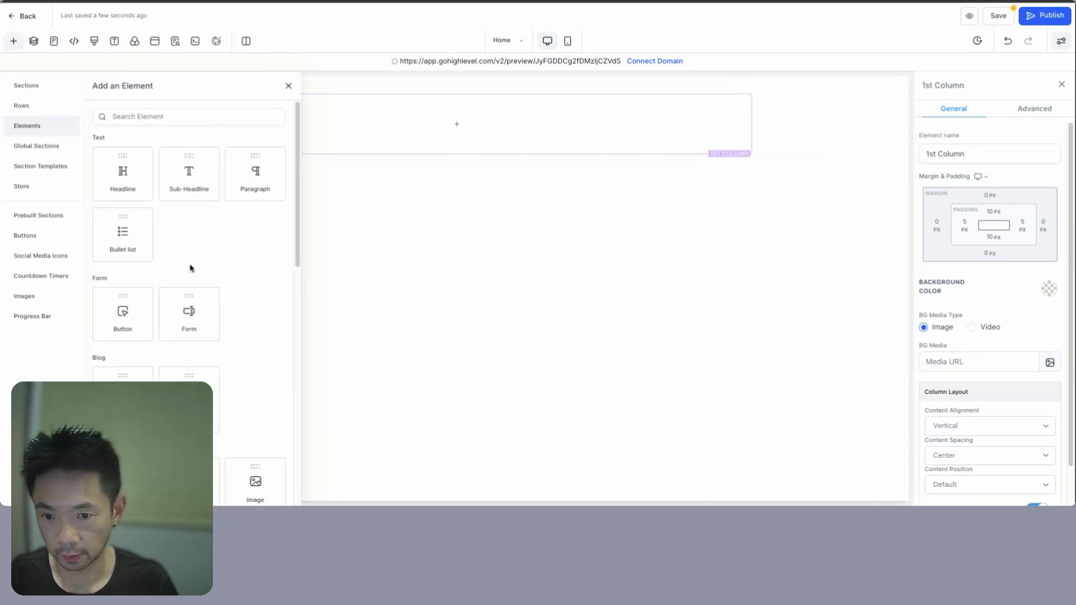
scroll(212, 285, "down", 10)
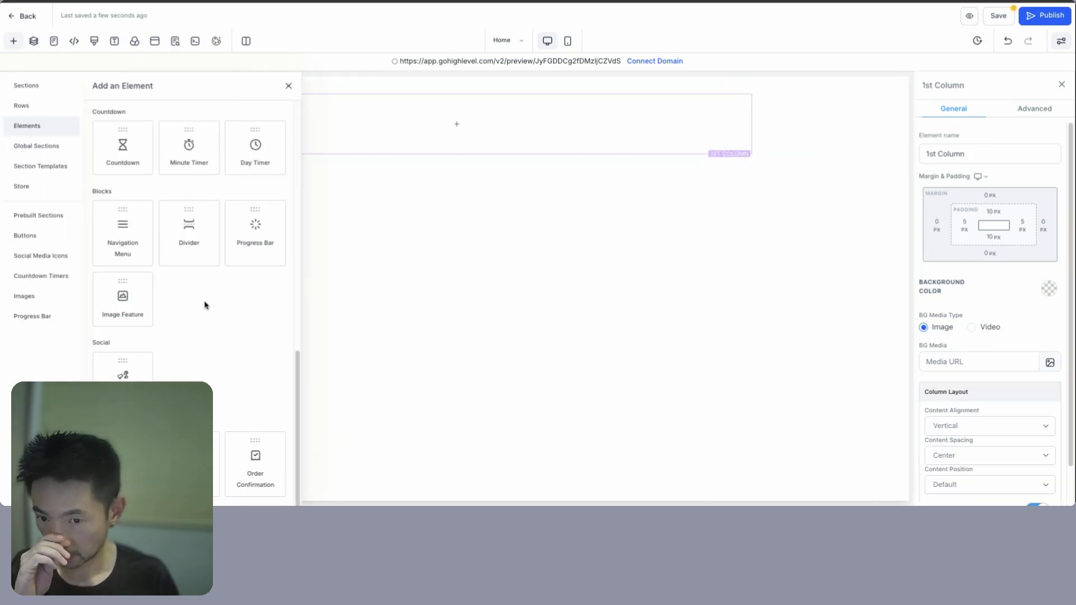
left_click(119, 231)
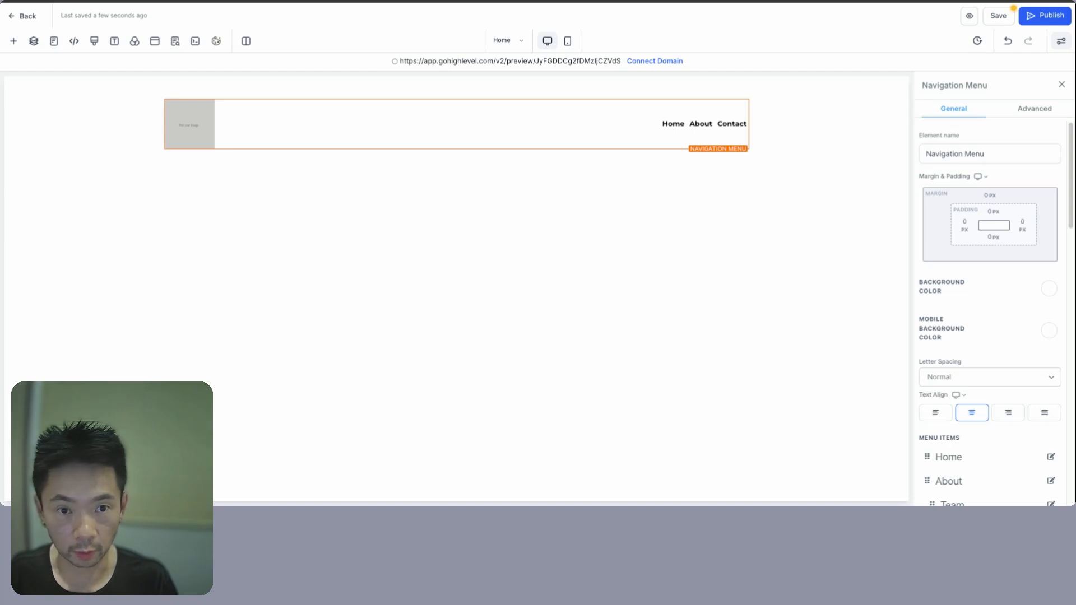
key("super+t")
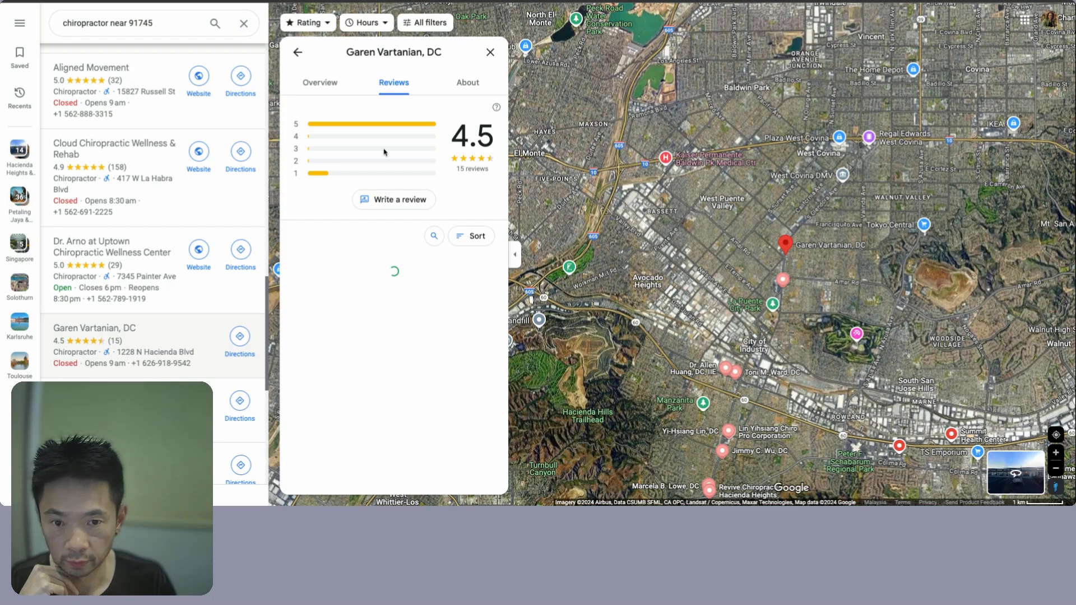
- Scroll through the chiropractor listing's reviews in Google Maps
scroll(422, 331, "down", 2)
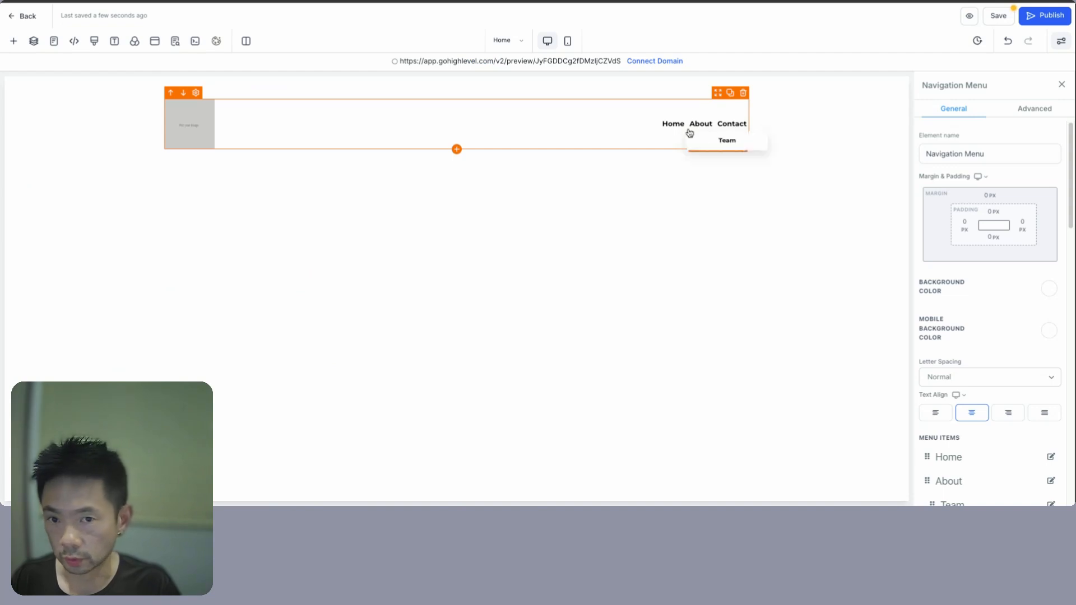
- Check the Services, Blog and Contact page names in the ChatGPT plan
scroll(984, 356, "down", 5)
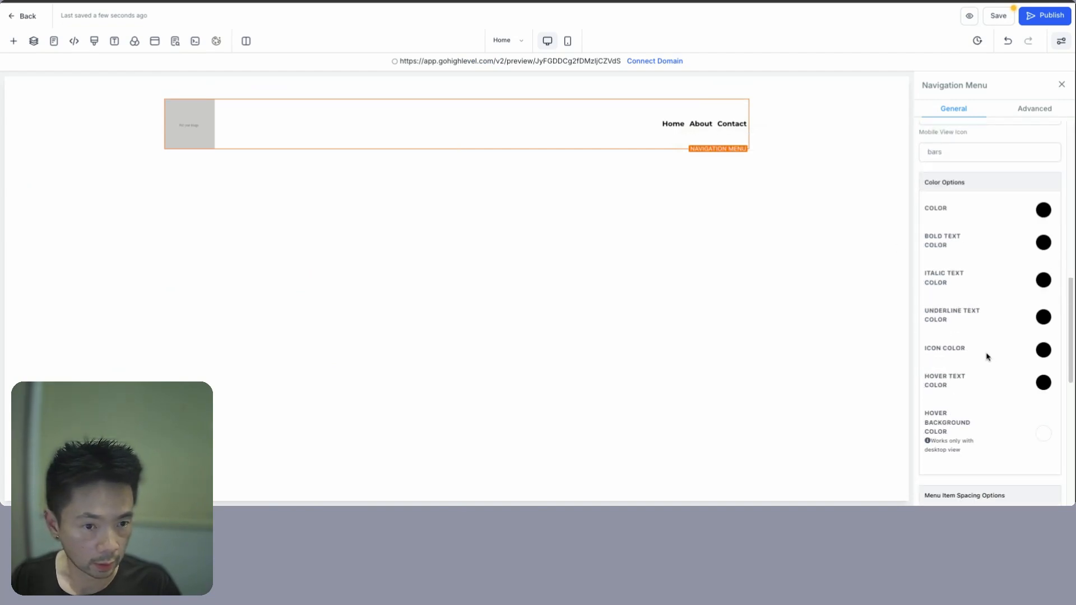
scroll(971, 306, "down", 10)
scroll(971, 306, "down", 3)
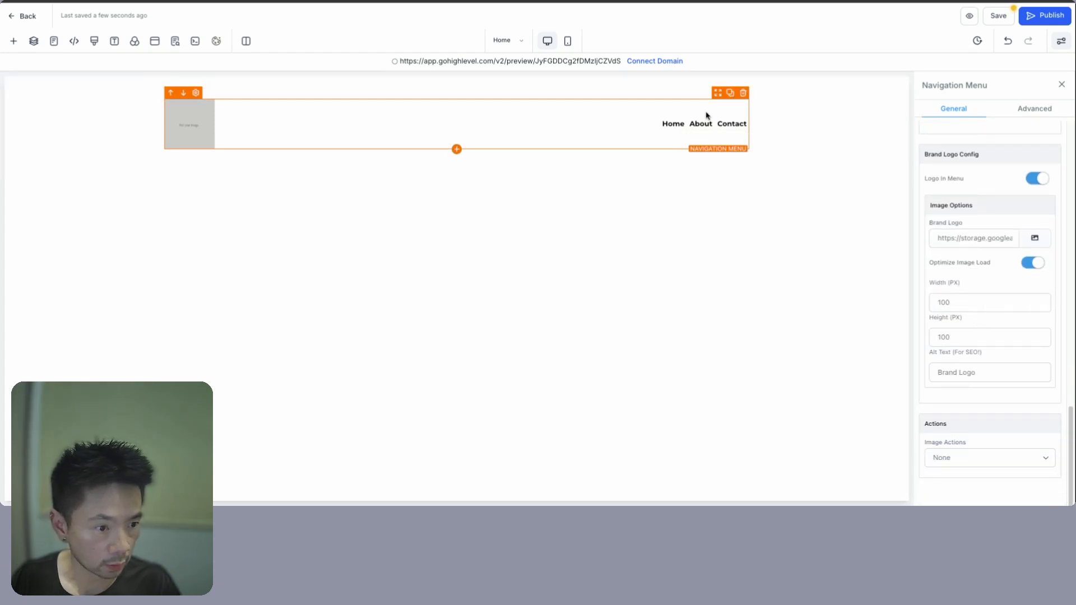
scroll(1039, 252, "up", 2)
scroll(1039, 251, "up", 15)
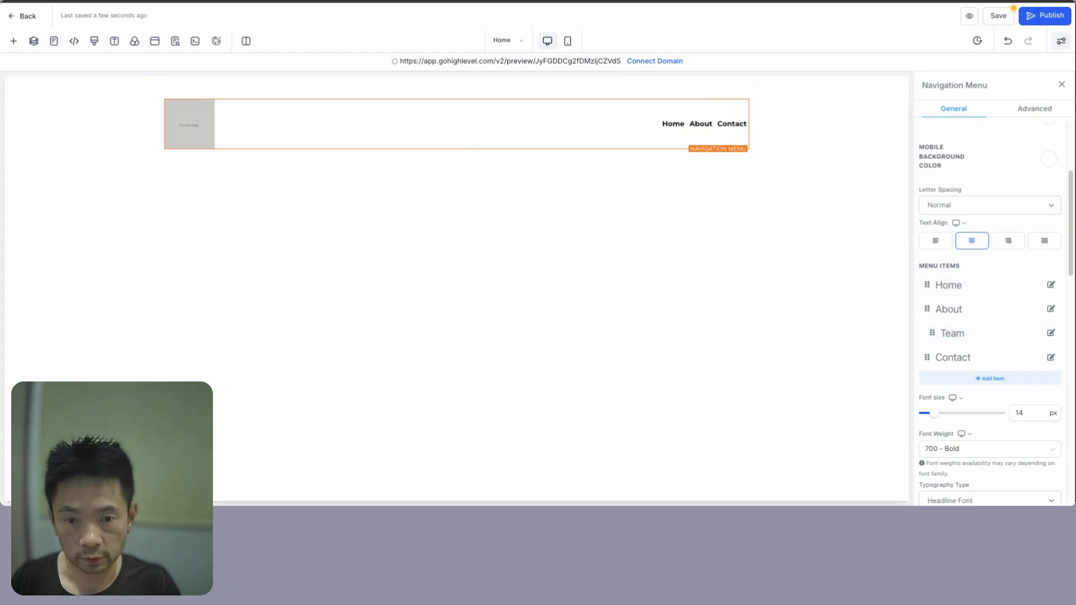
key("ctrl+Tab")
left_click(451, 244)
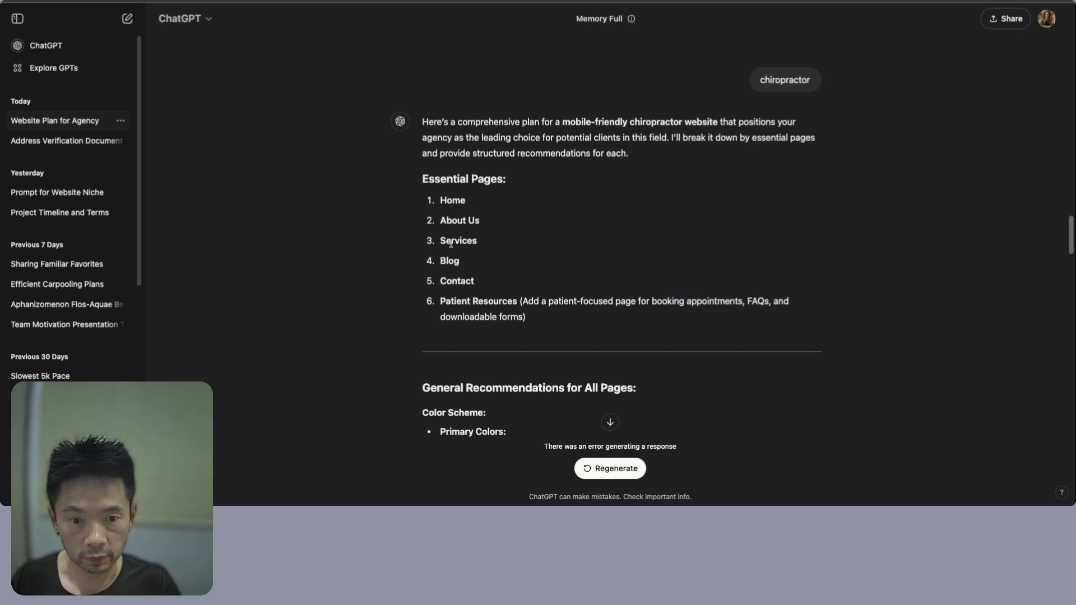
double_click(451, 242)
double_click(450, 262)
double_click(456, 282)
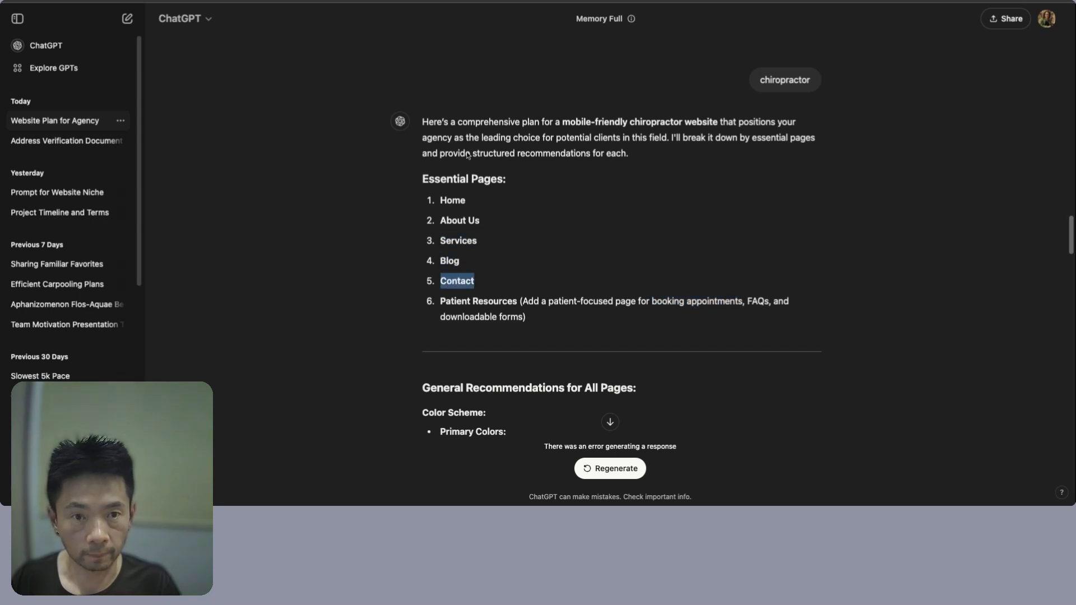
key("ctrl+Tab")
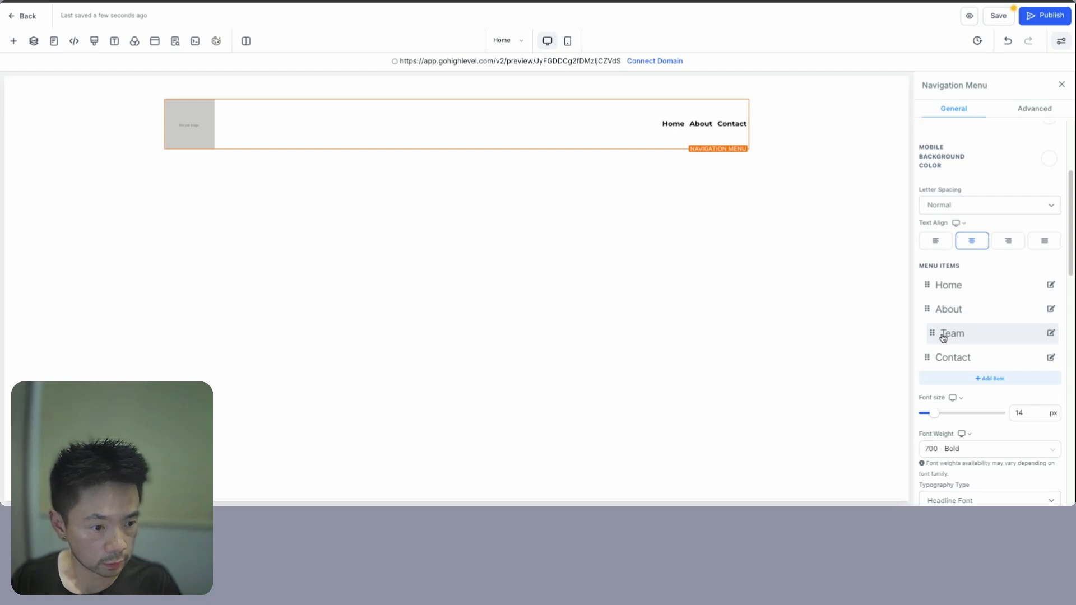
- Move the Team menu item between About and Contact and rename it 'Service'
left_click_drag(934, 335, 934, 332)
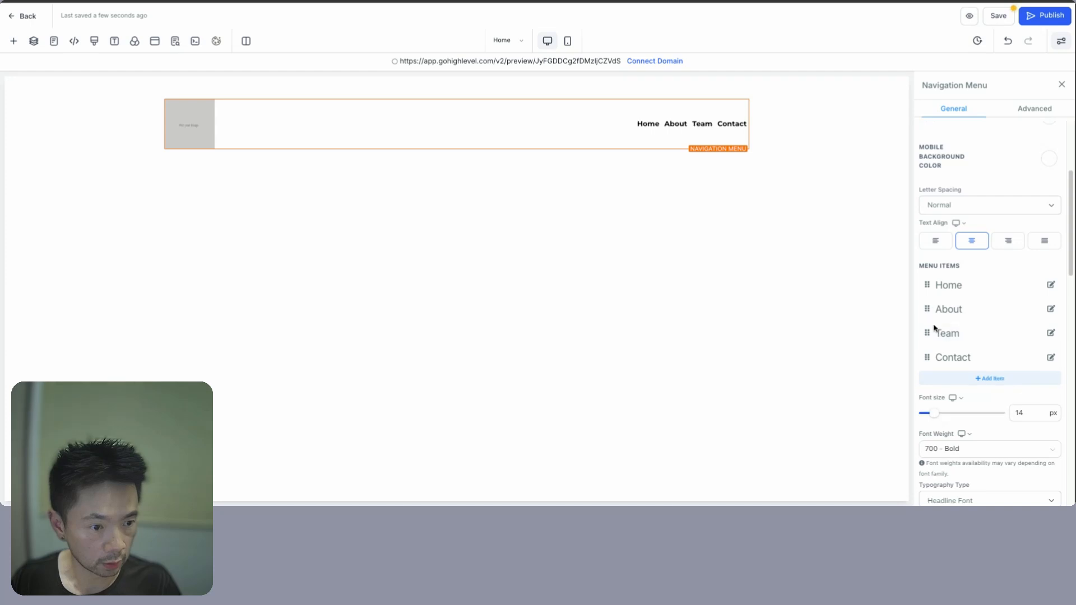
left_click(1051, 334)
double_click(471, 209)
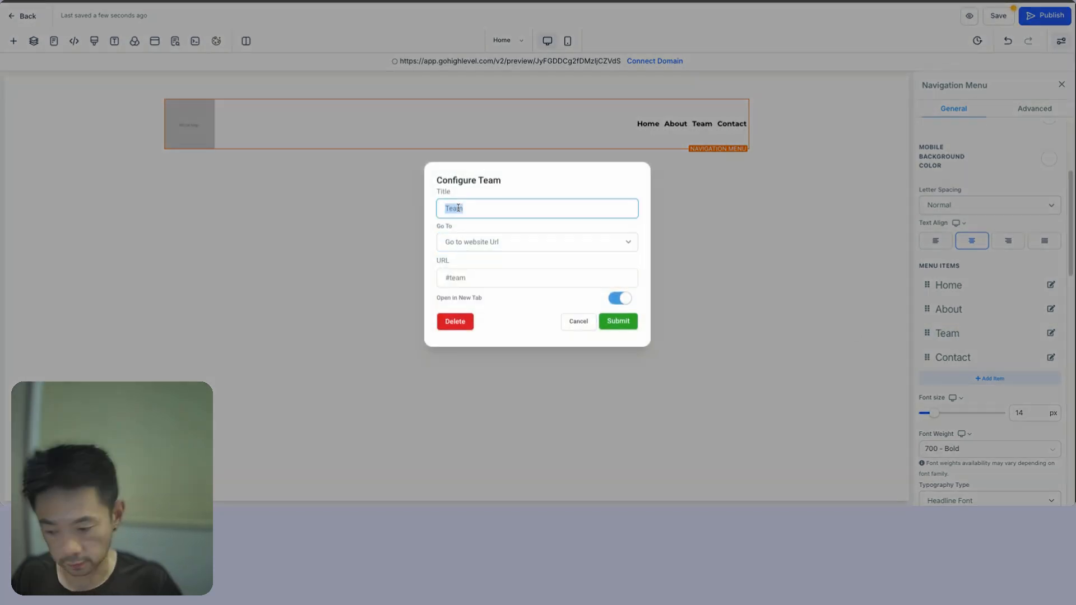
type("Services")
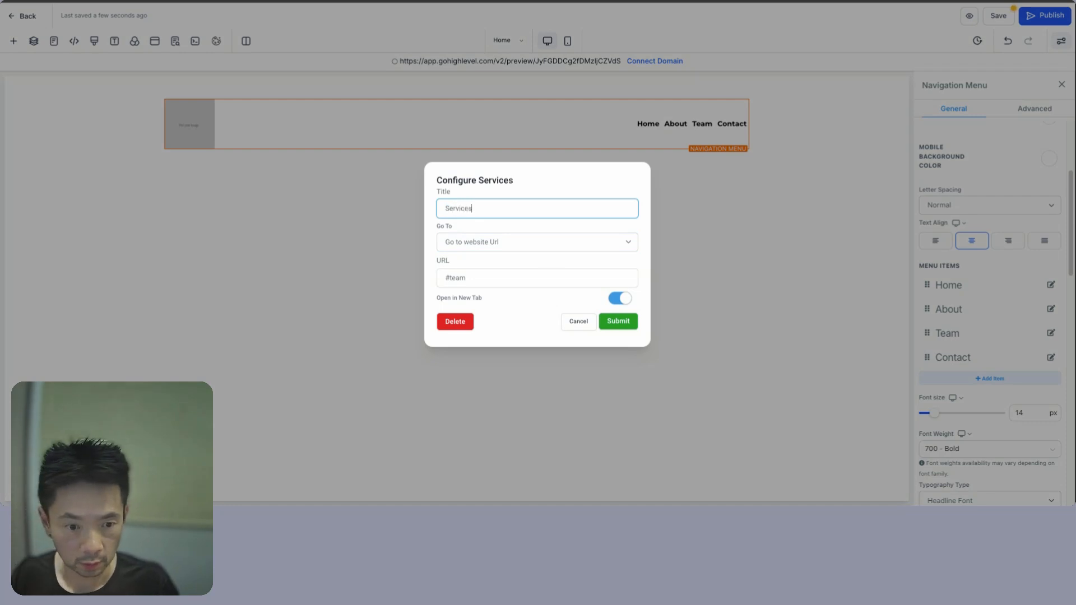
left_click(622, 324)
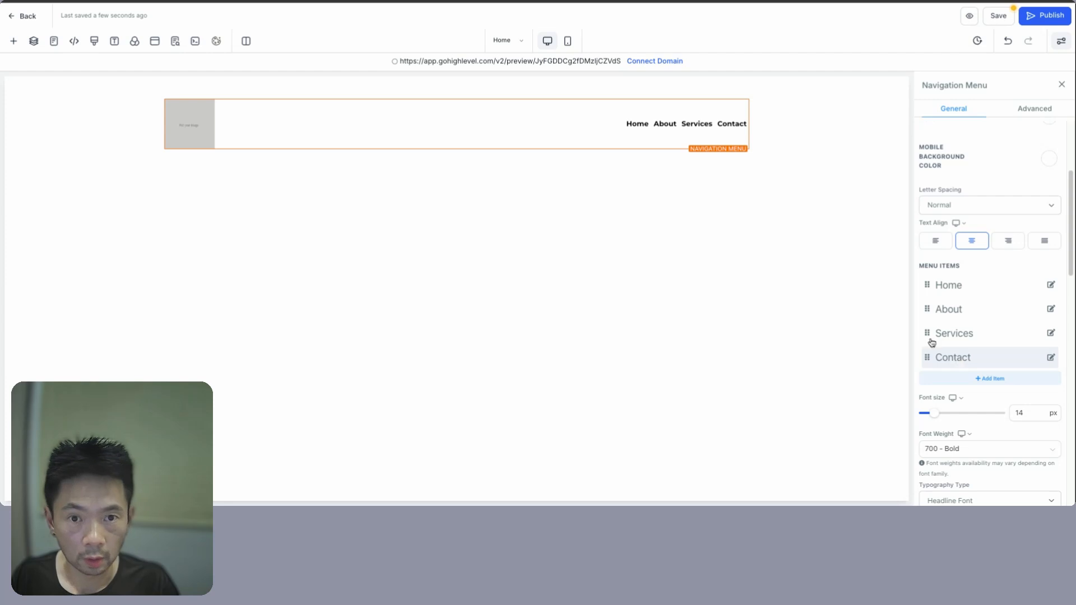
key("ctrl+Tab")
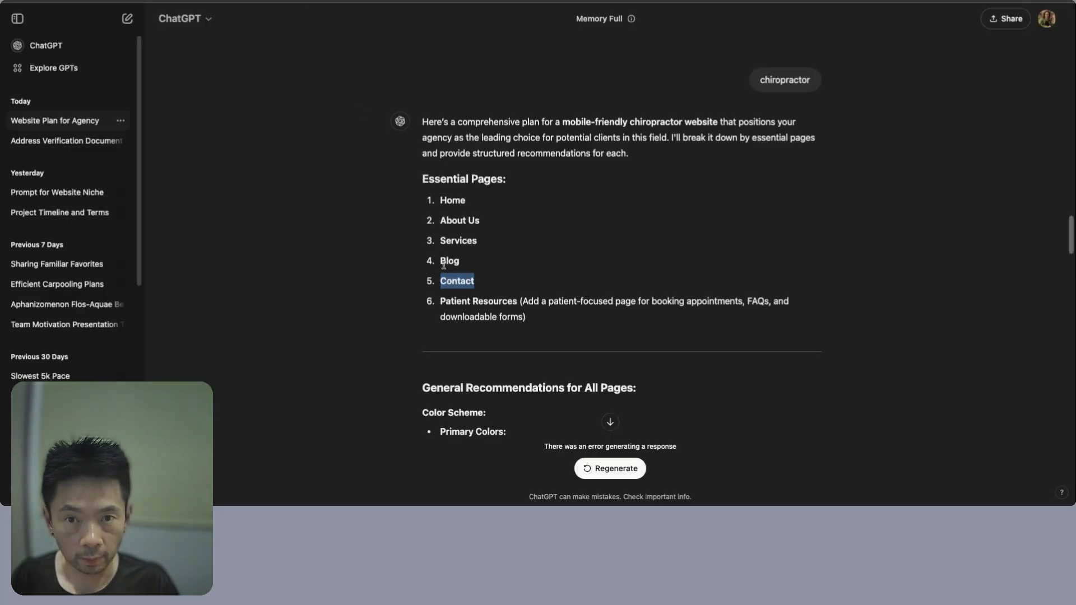
key("ctrl+Tab")
key("ctrl+Tab")
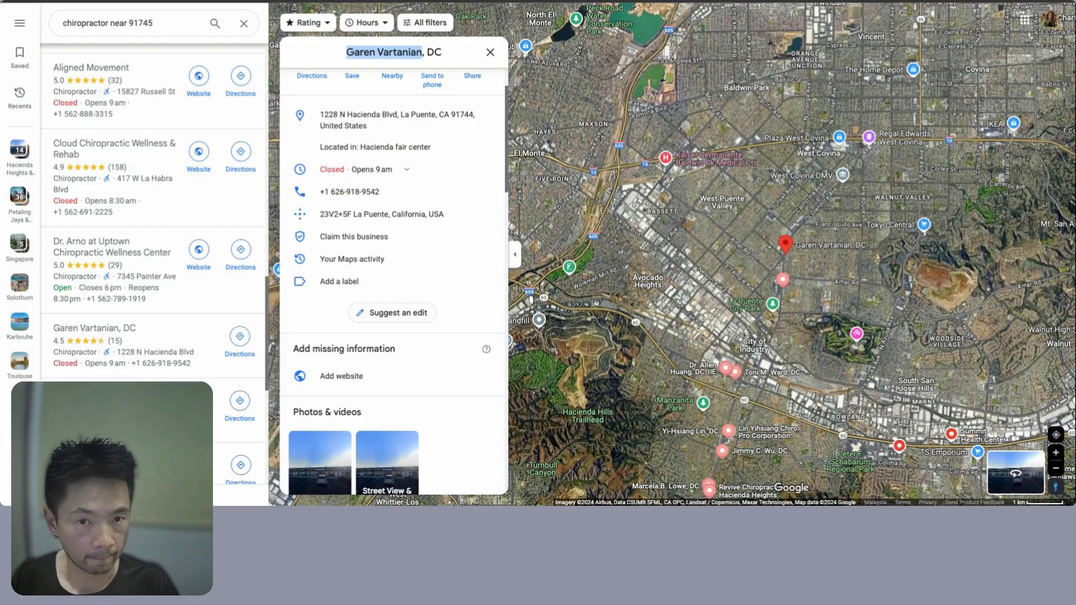
- Add two menu items titled 'Blog' and 'Book an Appointment'
left_click(979, 377)
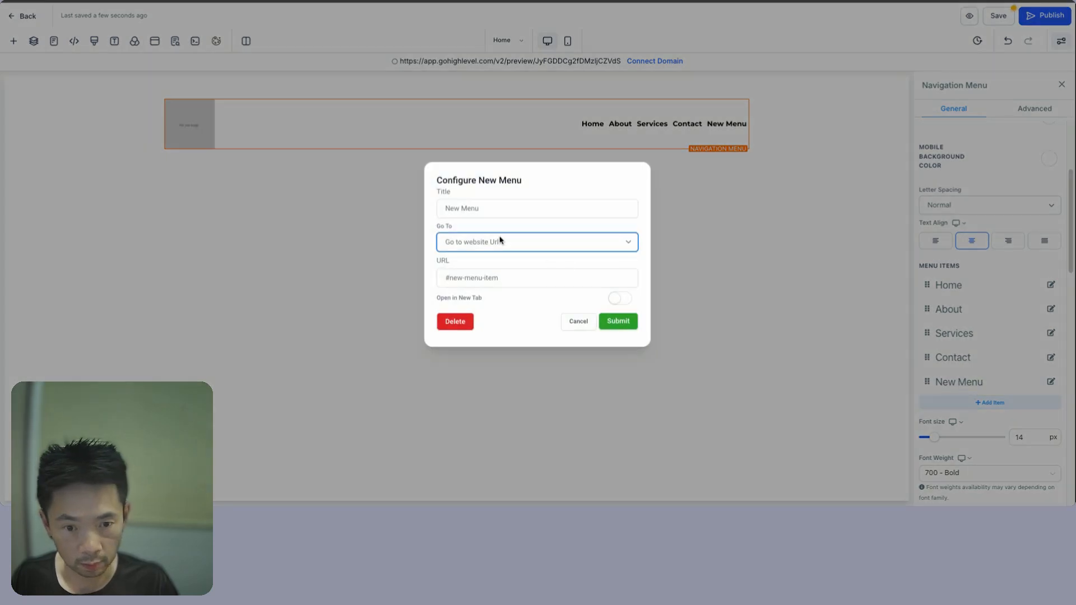
double_click(482, 209)
triple_click(482, 209)
type("Blog")
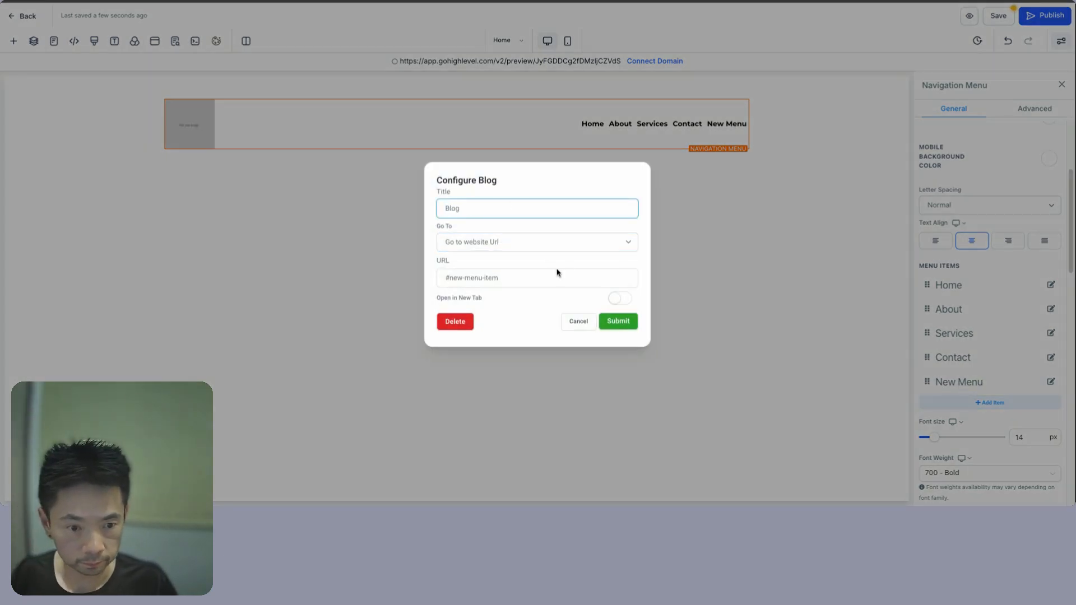
left_click(619, 321)
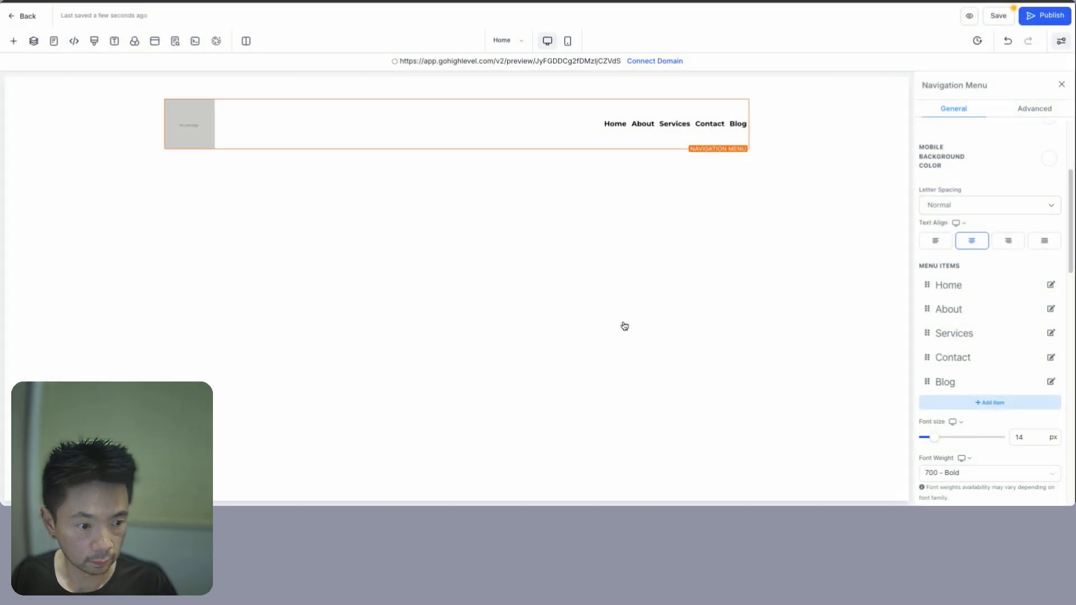
left_click(981, 404)
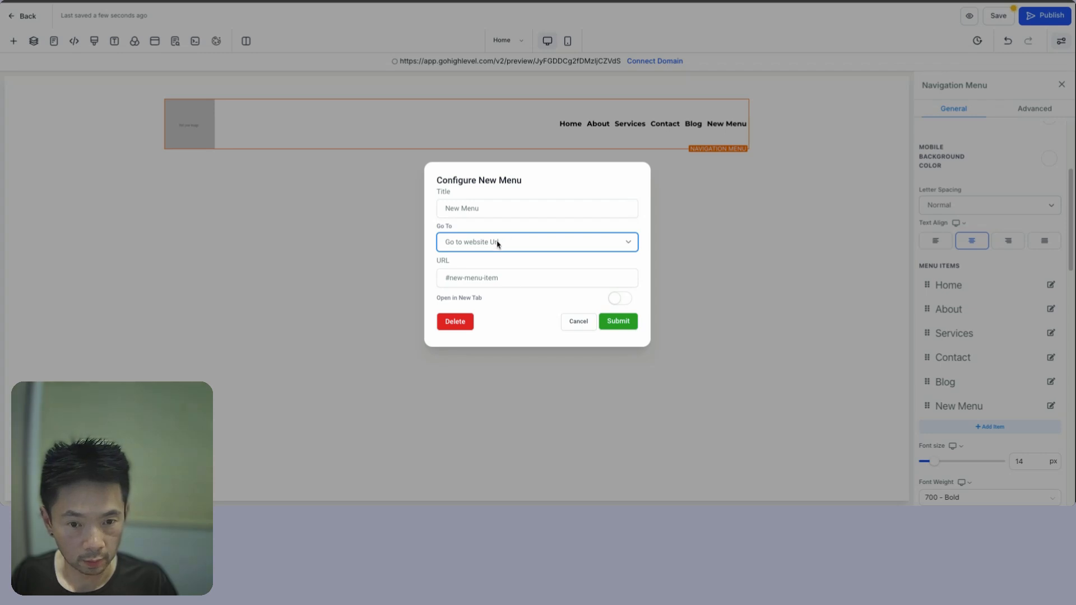
left_click(488, 209)
triple_click(489, 210)
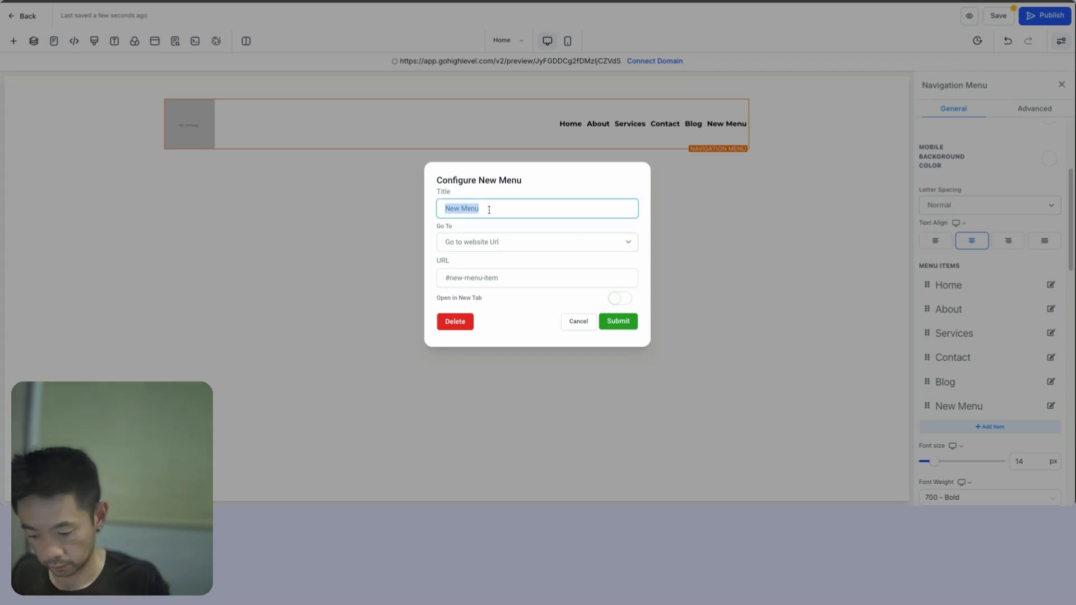
type("Book an Appoi")
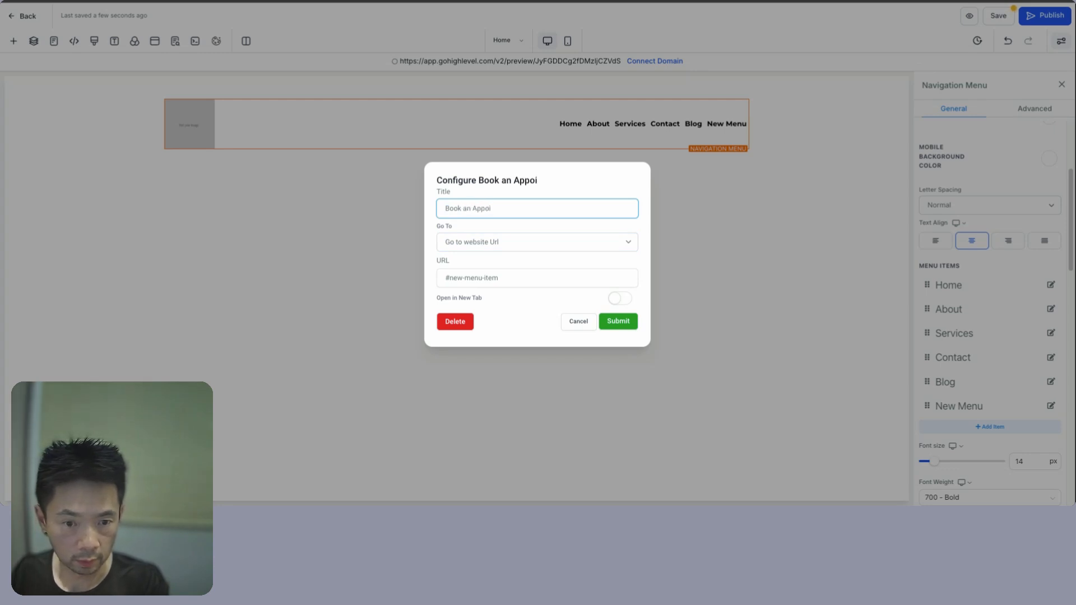
type("ntment")
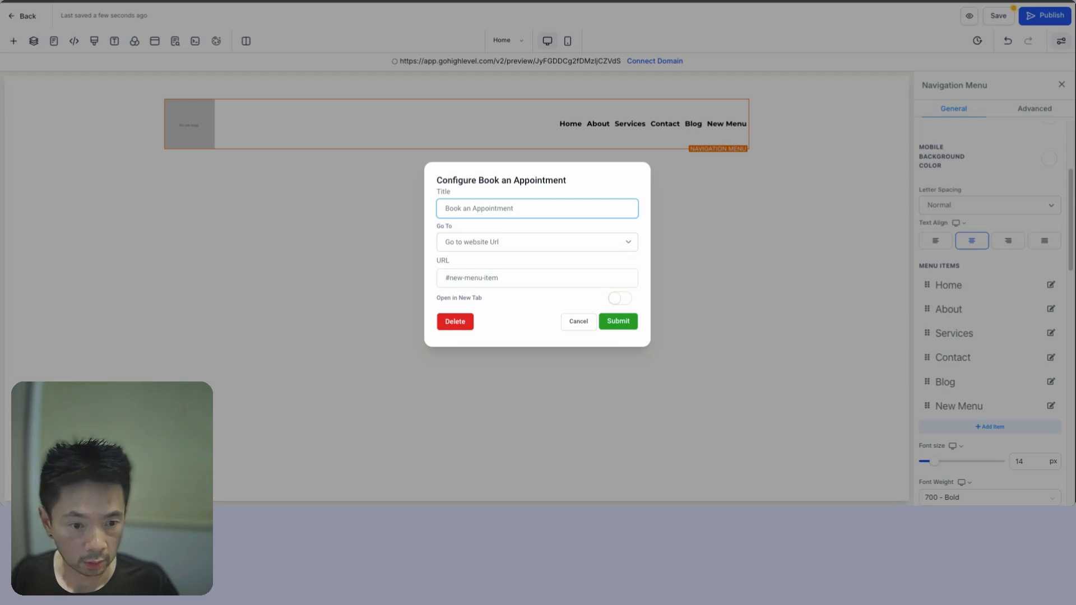
left_click(618, 322)
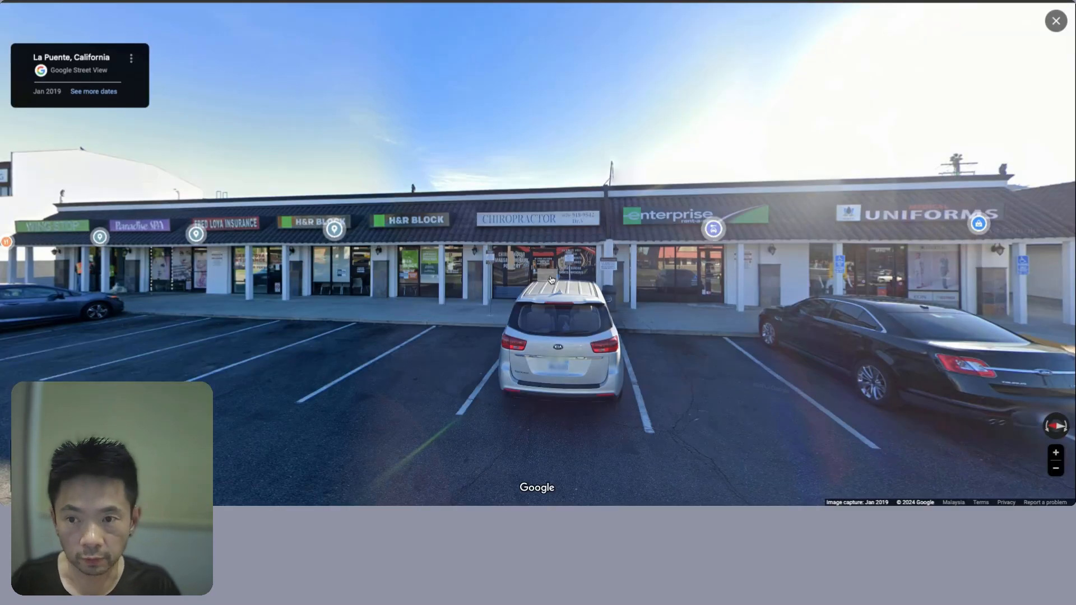
key("Escape")
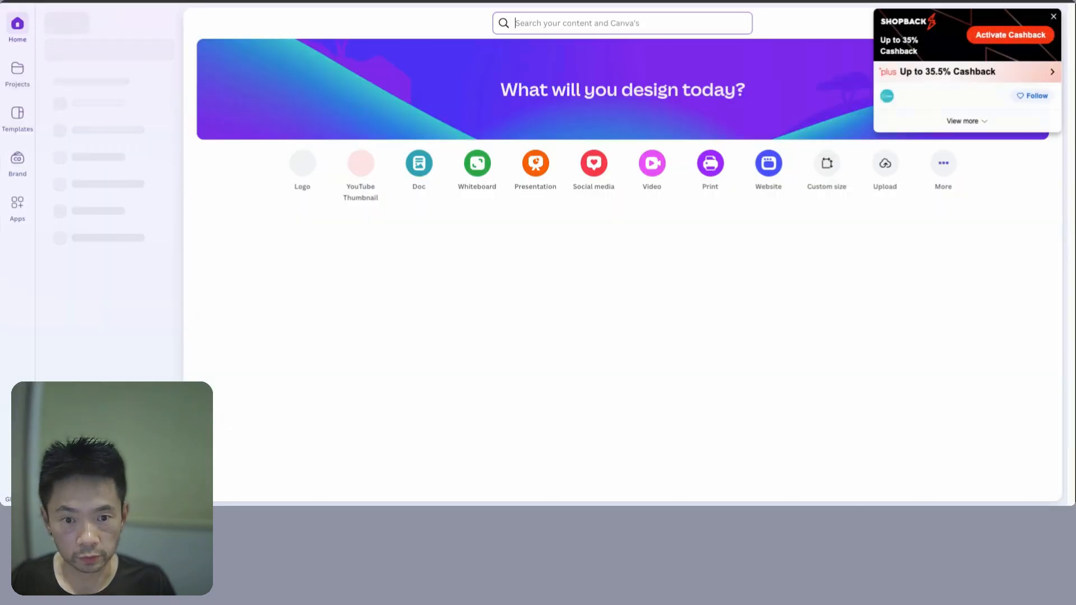
- Dismiss the cashback popup, start a Logo design, and search templates for 'chiropractor'
left_click(1054, 18)
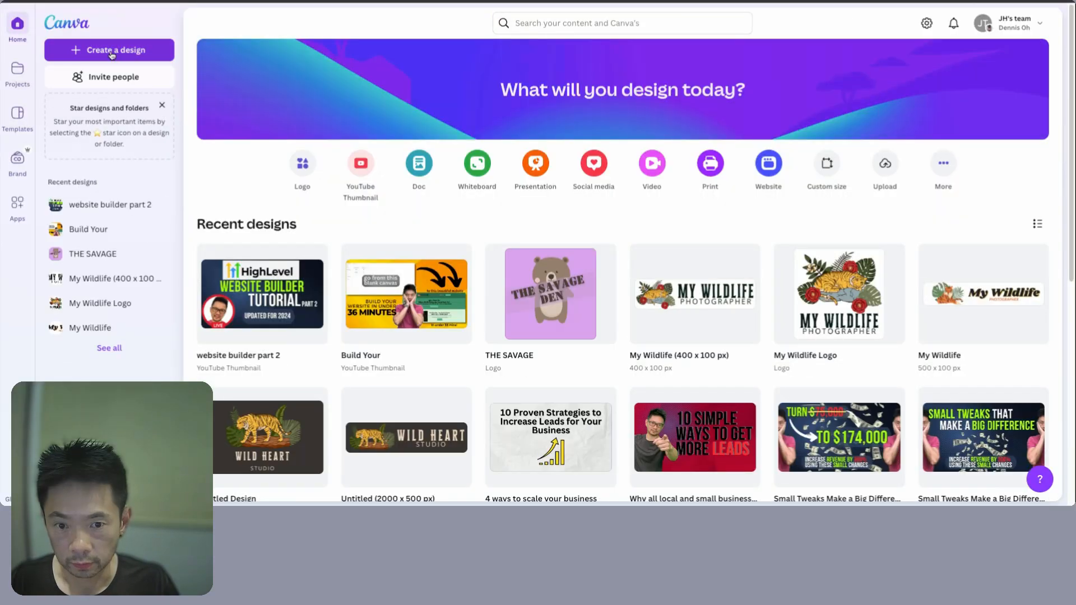
left_click(109, 50)
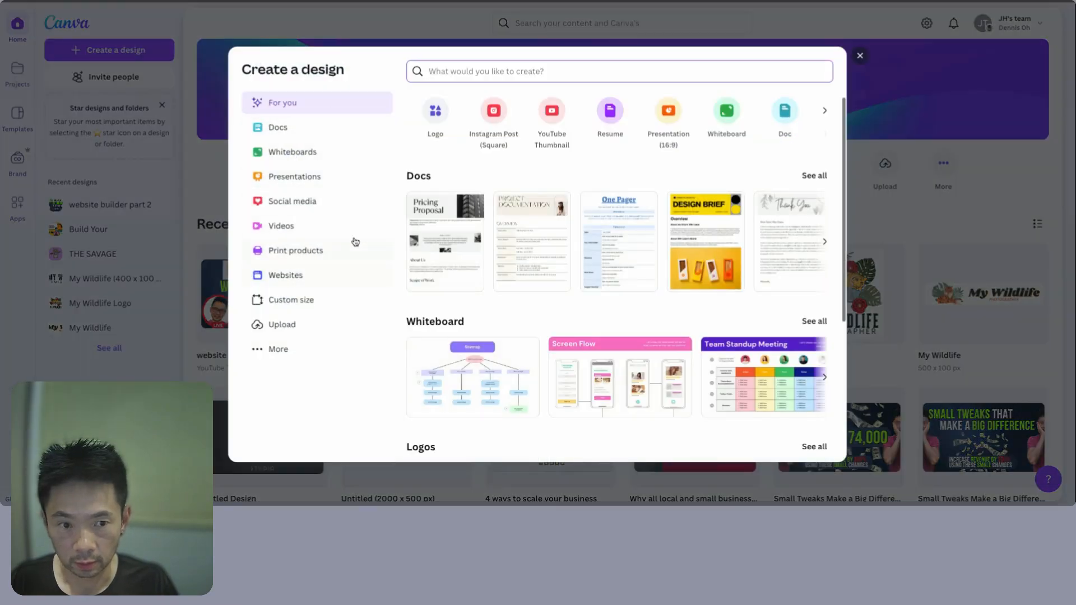
left_click(437, 116)
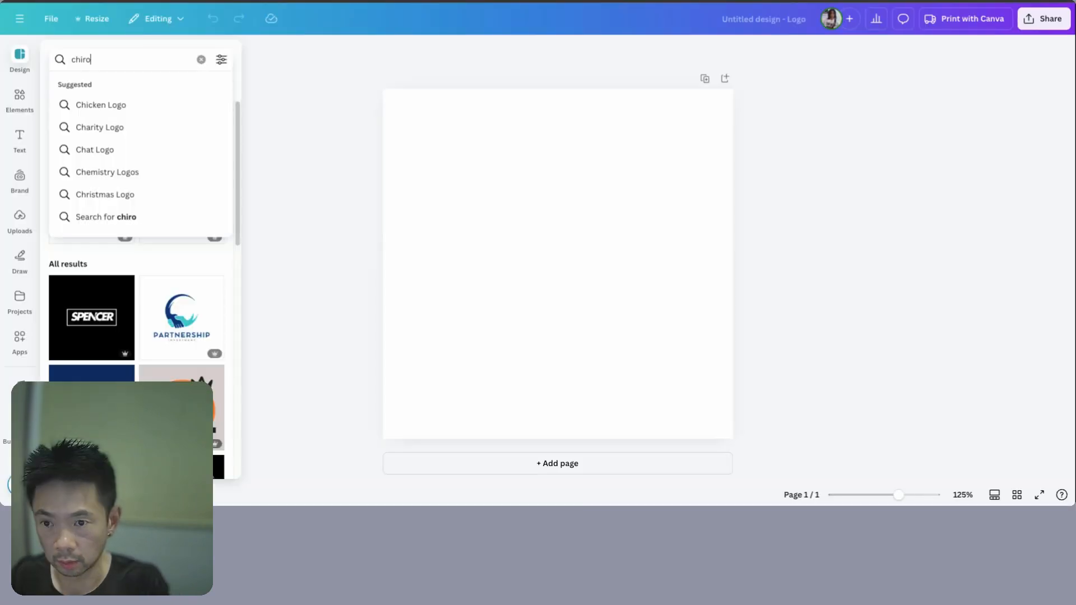
type("ractor")
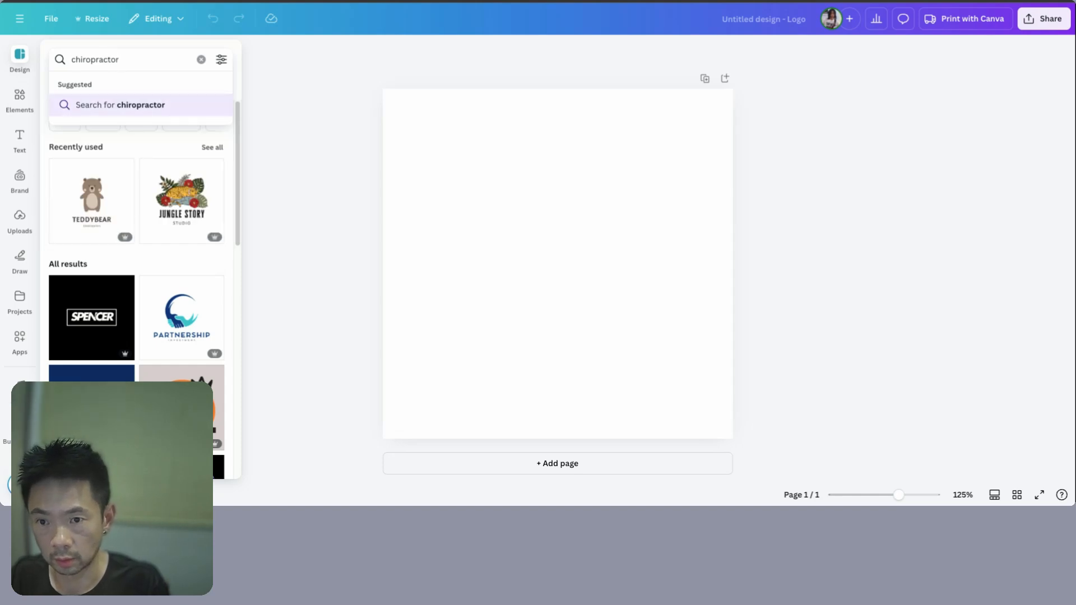
- Apply the chiropractic spine logo template from the search results
key("Return")
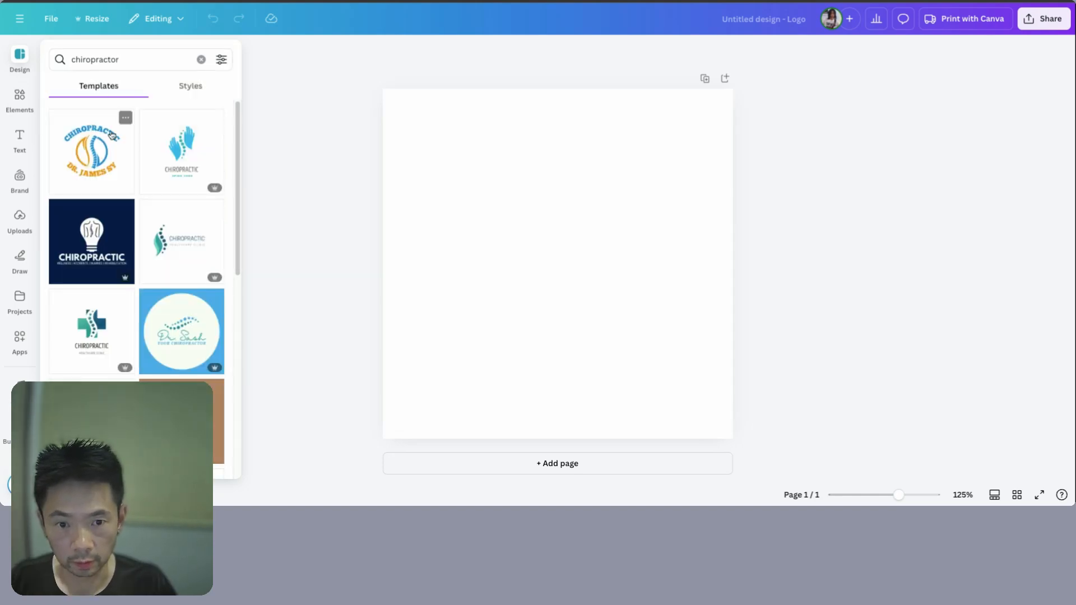
left_click(112, 135)
left_click(298, 185)
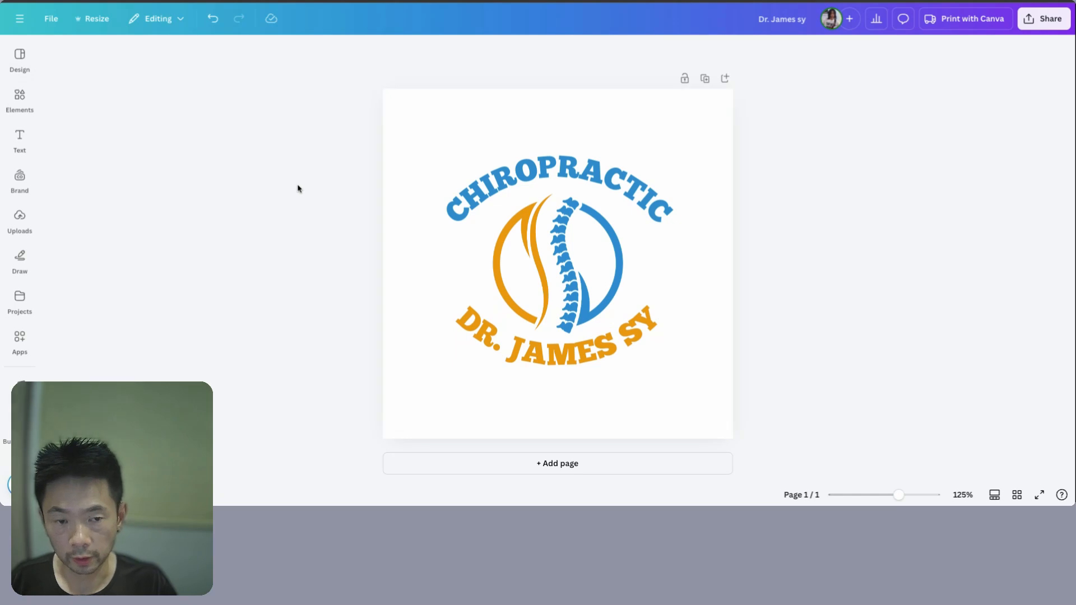
left_click(160, 21)
- Resize the design itself to a custom 400 × 100 px
left_click(90, 21)
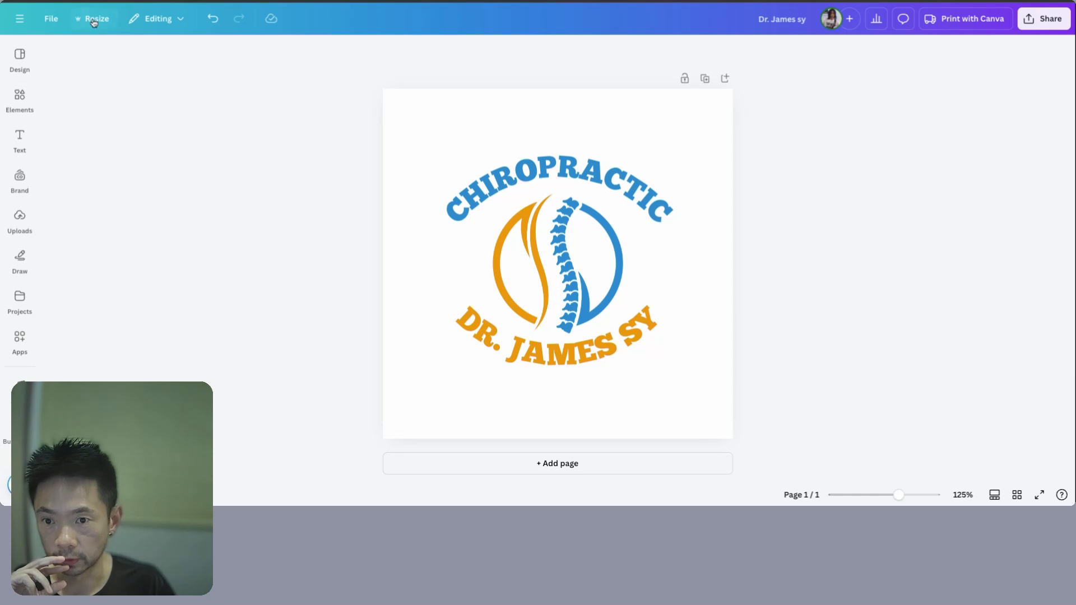
left_click(149, 200)
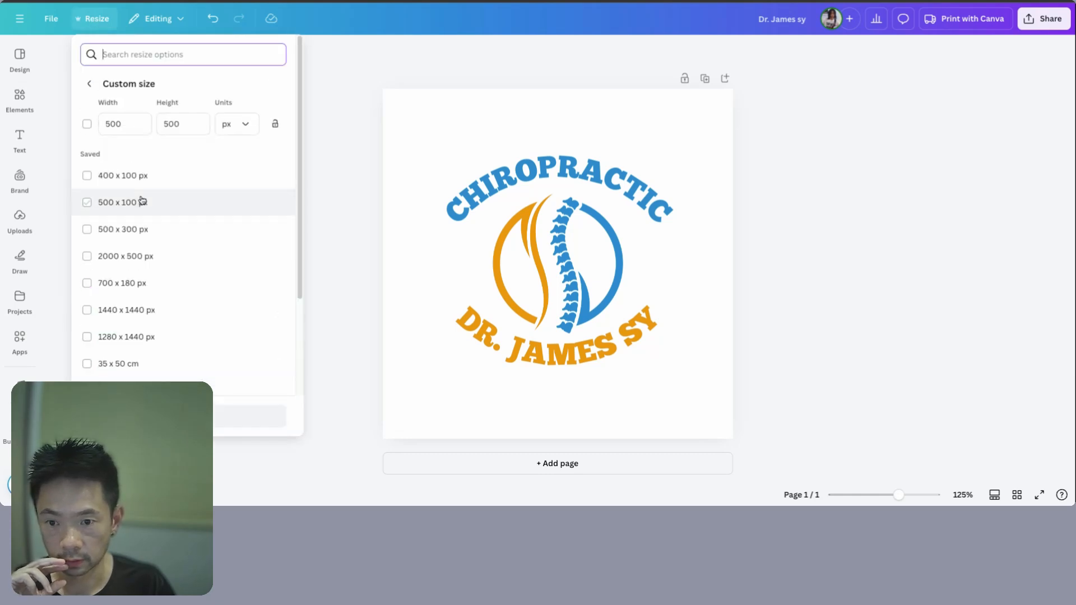
left_click(101, 180)
left_click(249, 417)
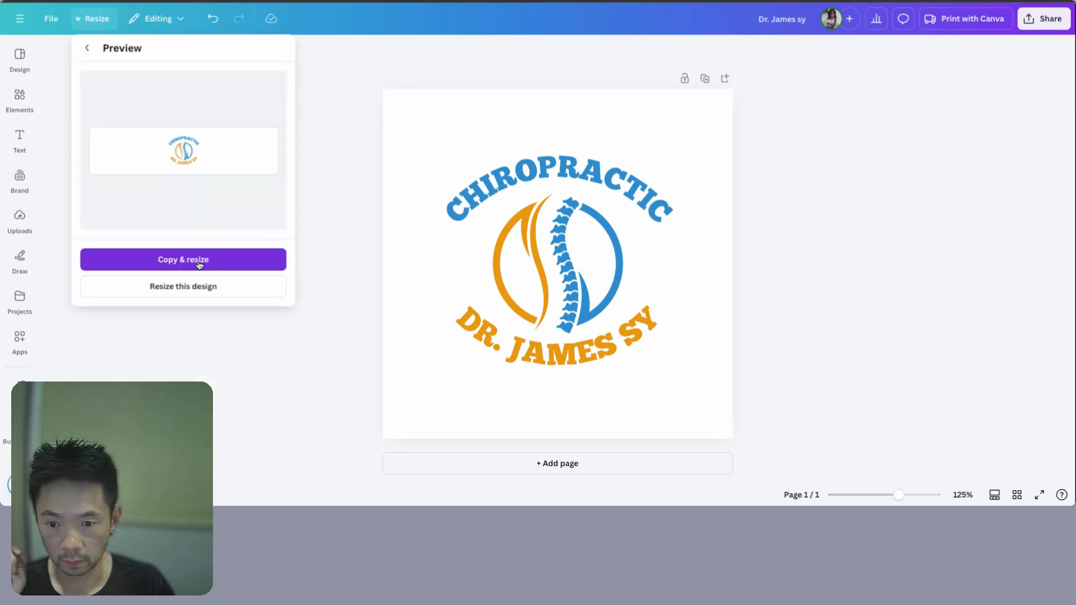
left_click(190, 290)
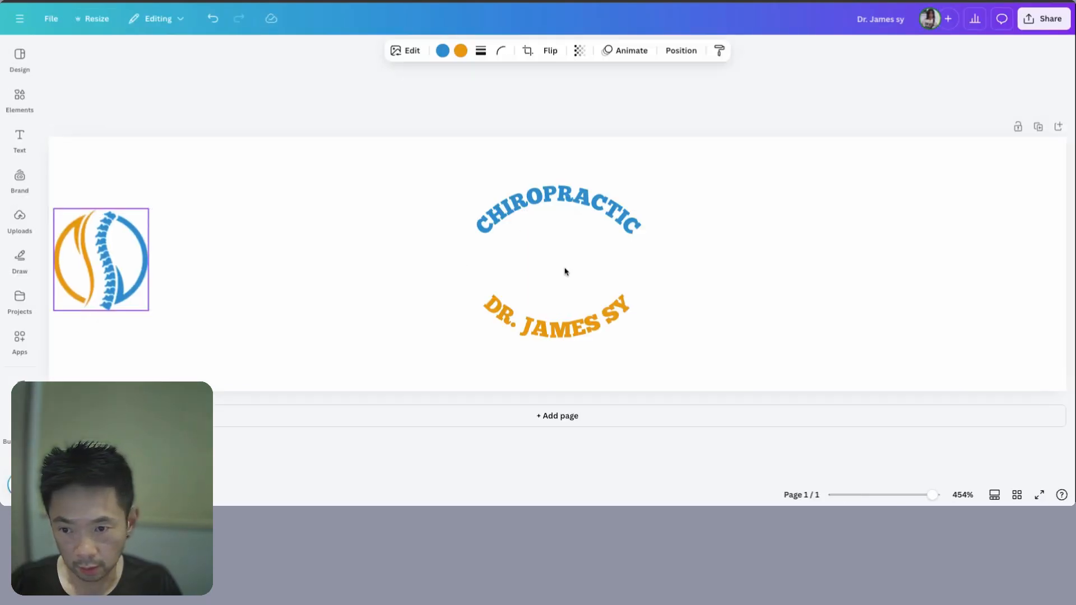
- Enlarge the spine emblem and replace the top curved CHIROPRACTIC text with the doctor's name
left_click_drag(149, 243, 285, 388)
left_click(558, 318)
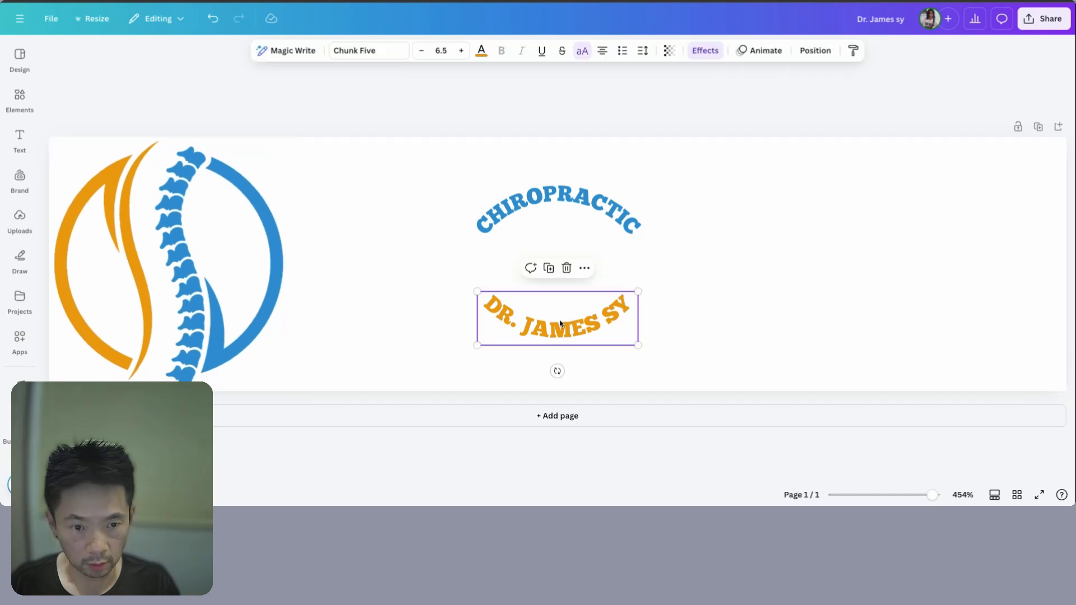
left_click(559, 200)
double_click(559, 202)
left_click(579, 218)
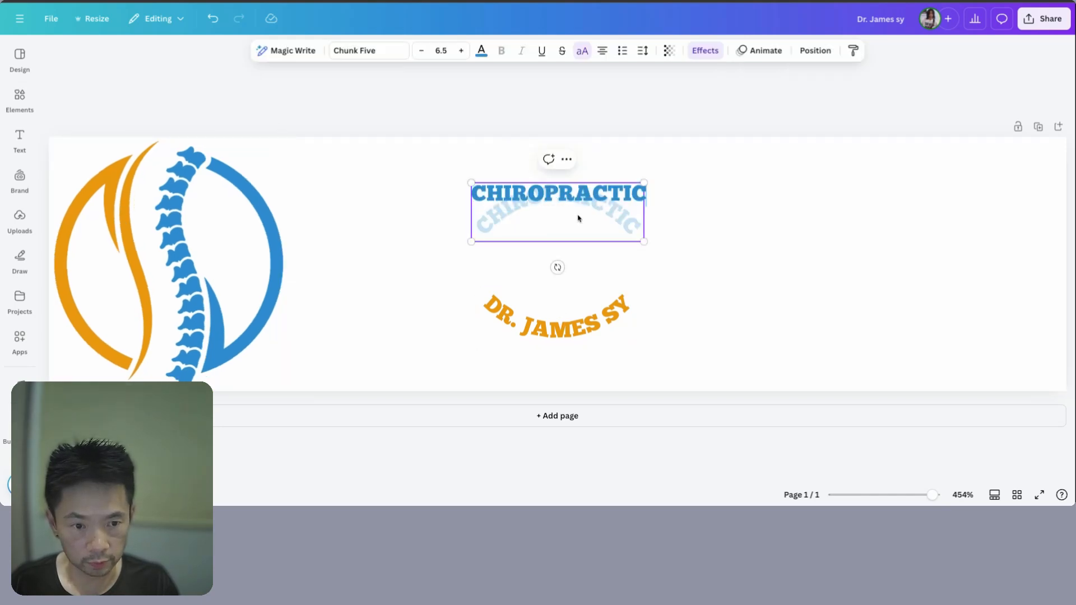
double_click(536, 193)
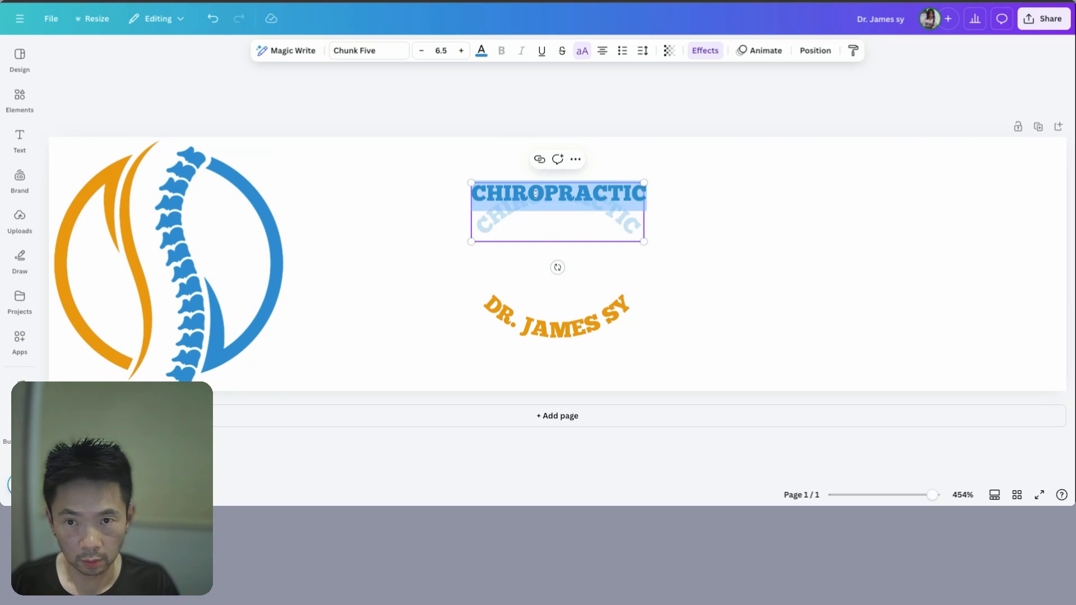
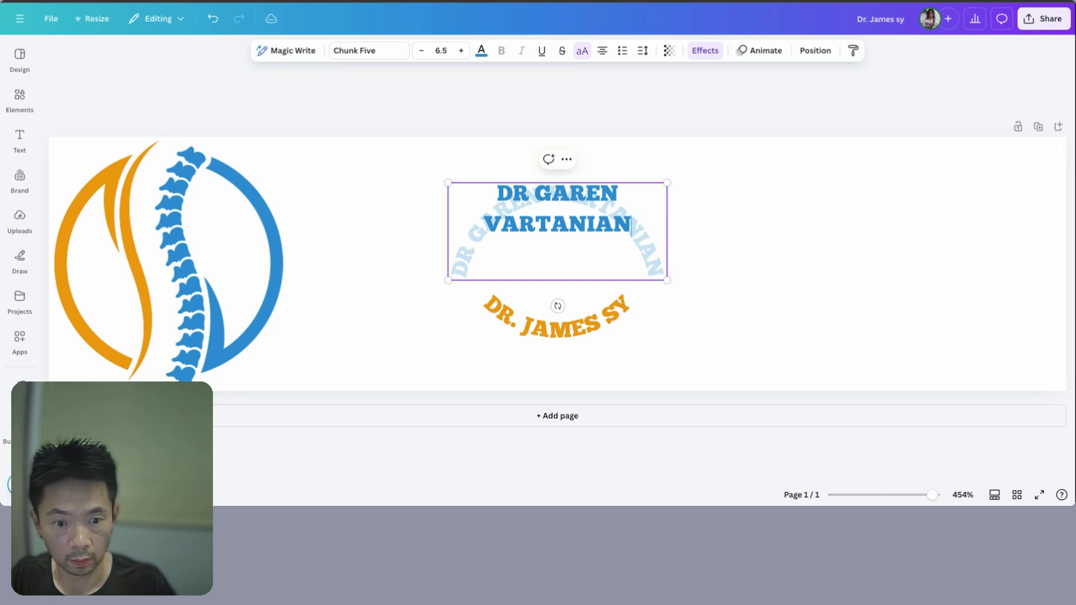
- Change the lower curved text to 'CHIROPRACTIC SERVICES'
double_click(549, 324)
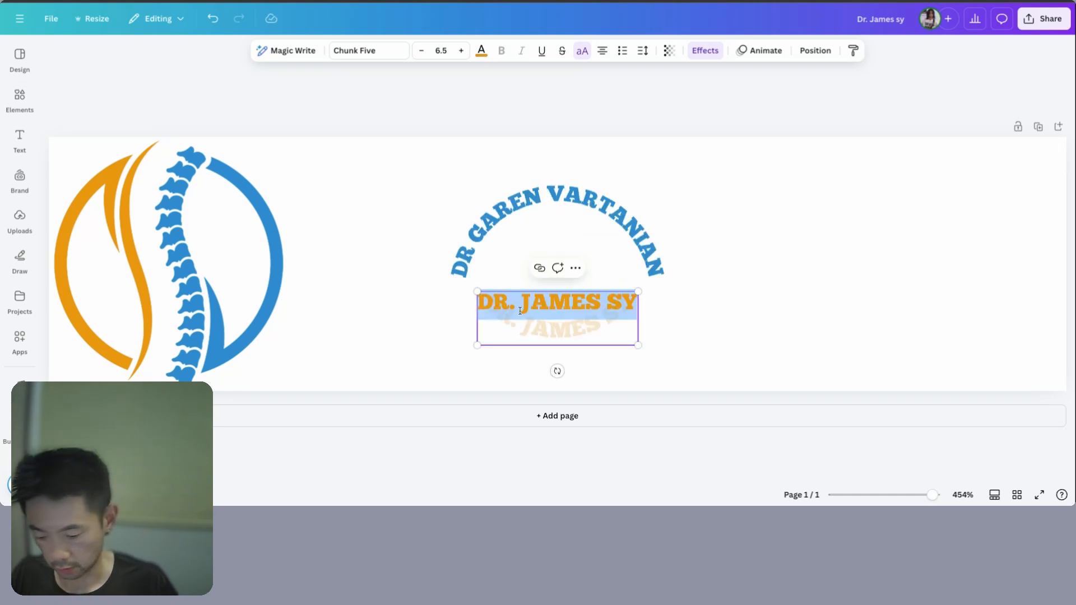
type("CHIRO")
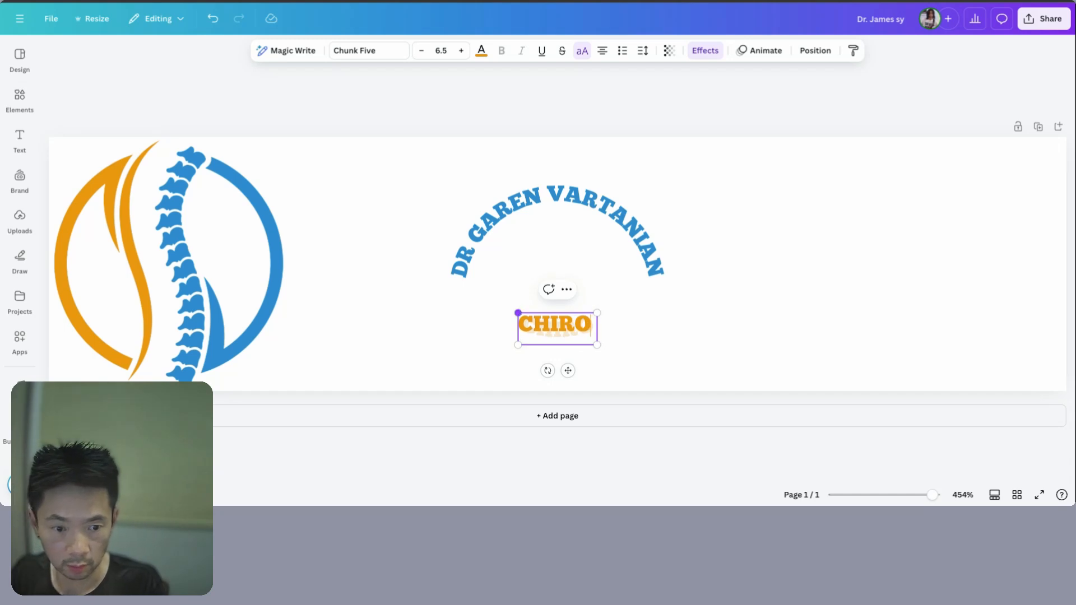
type("PRAC")
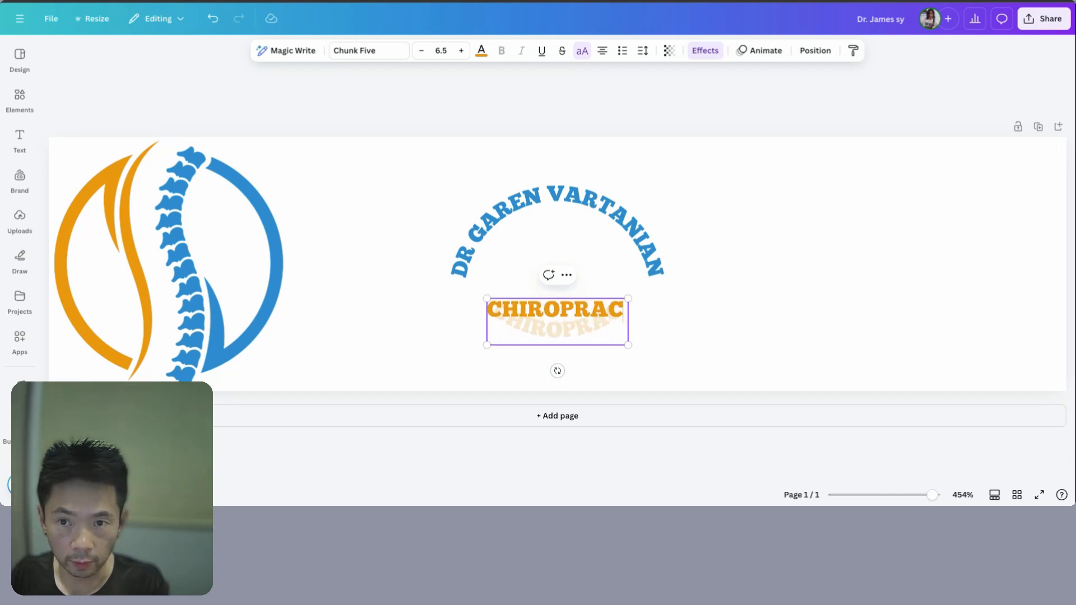
type("TIC")
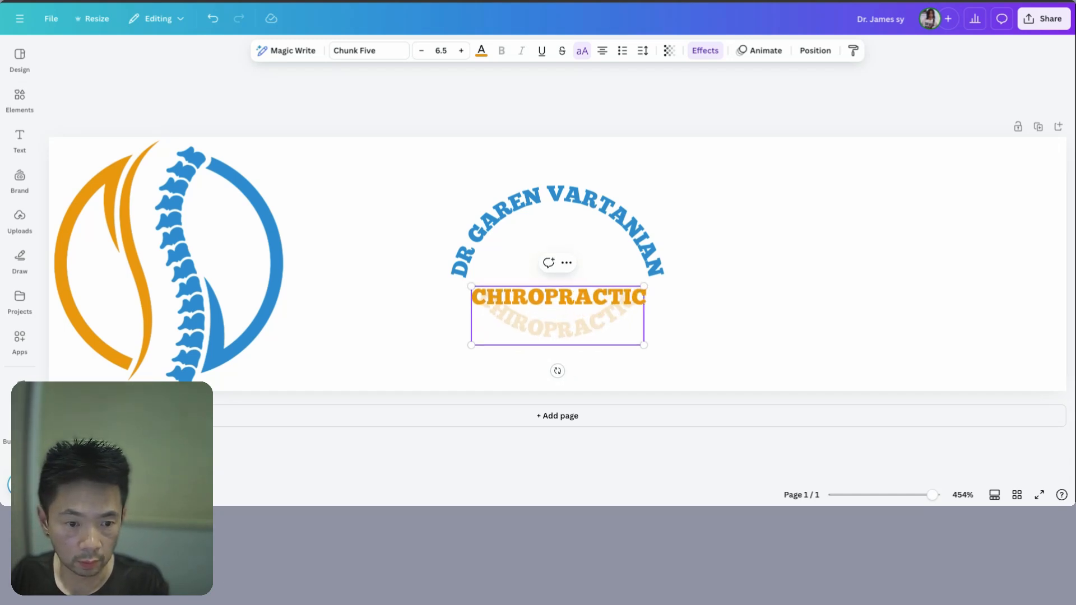
type(" SERVICES")
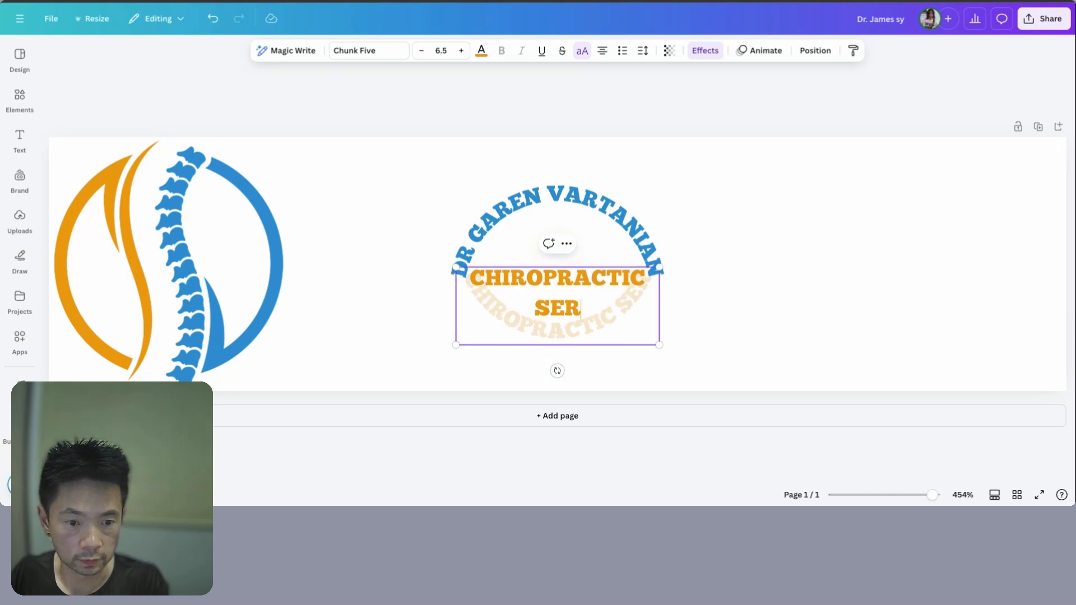
left_click(851, 268)
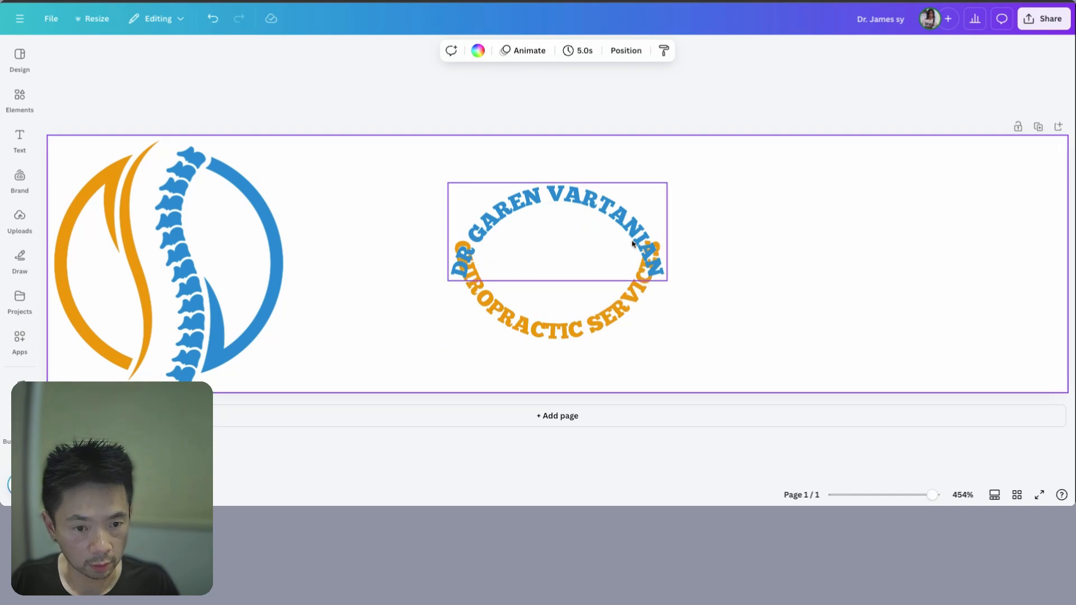
left_click(588, 216)
- Remove the curve from the doctor's name and the CHIROPRACTIC SERVICES text
double_click(589, 217)
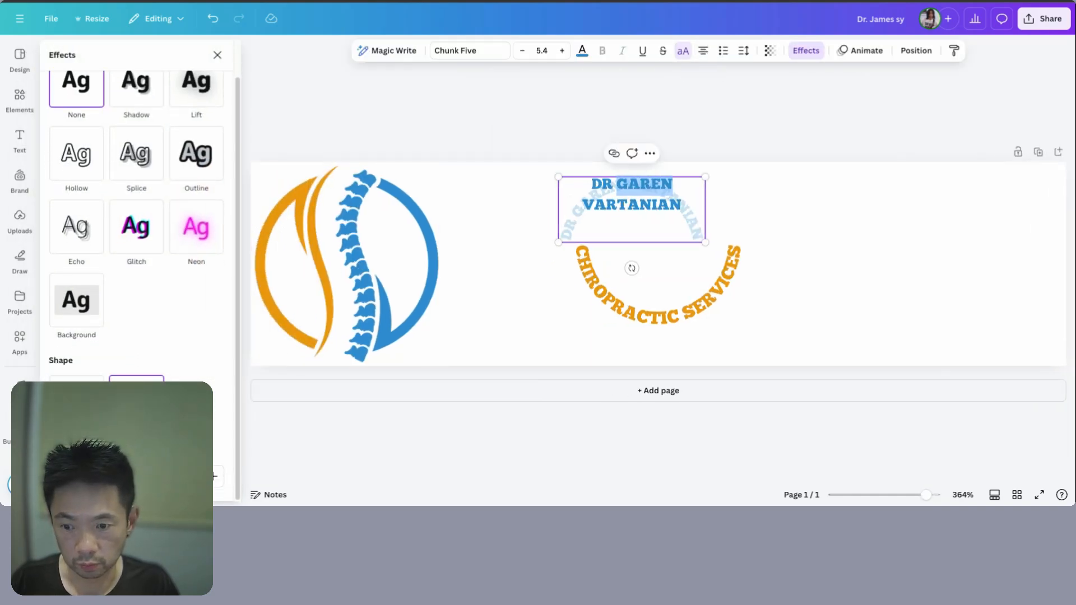
left_click(680, 298)
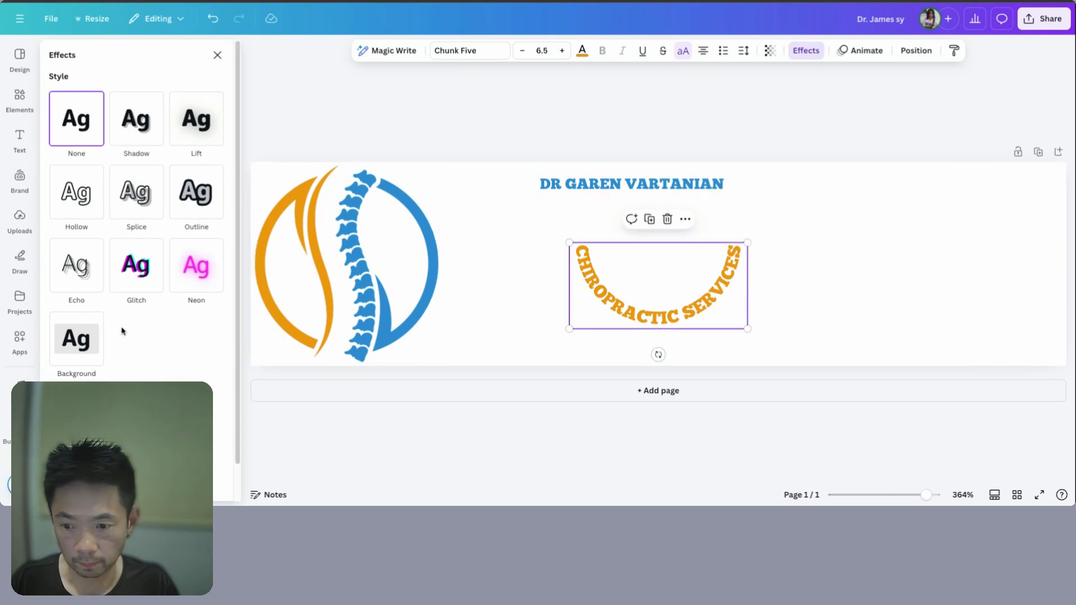
left_click(688, 329)
- Stack the doctor's name directly above CHIROPRACTIC SERVICES, aligned beside the logo
left_click_drag(676, 187, 702, 299)
left_click(754, 315, "shift")
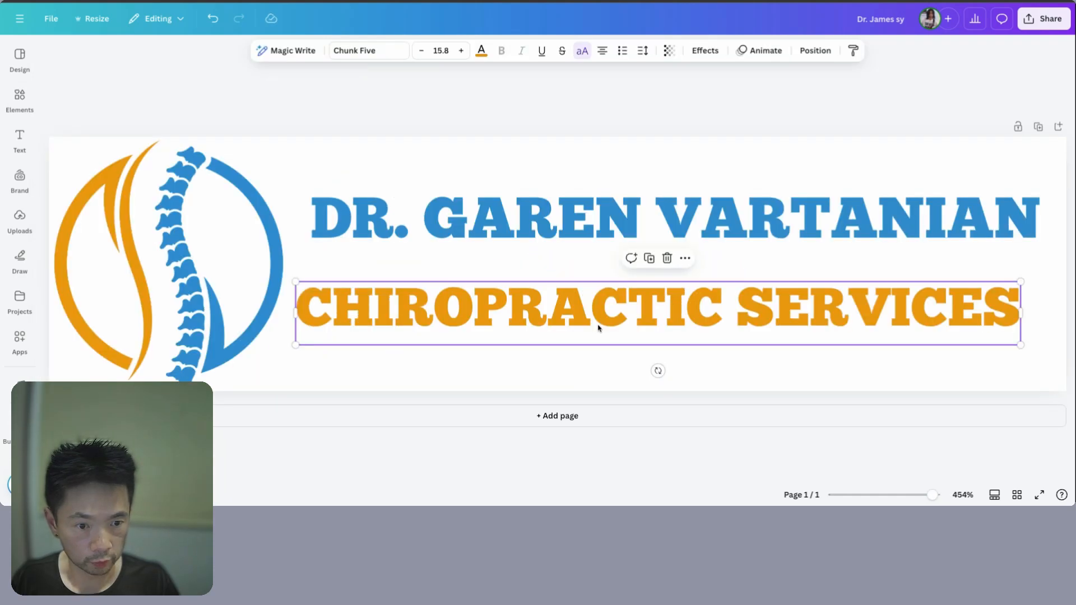
left_click_drag(598, 328, 613, 311)
left_click(611, 230)
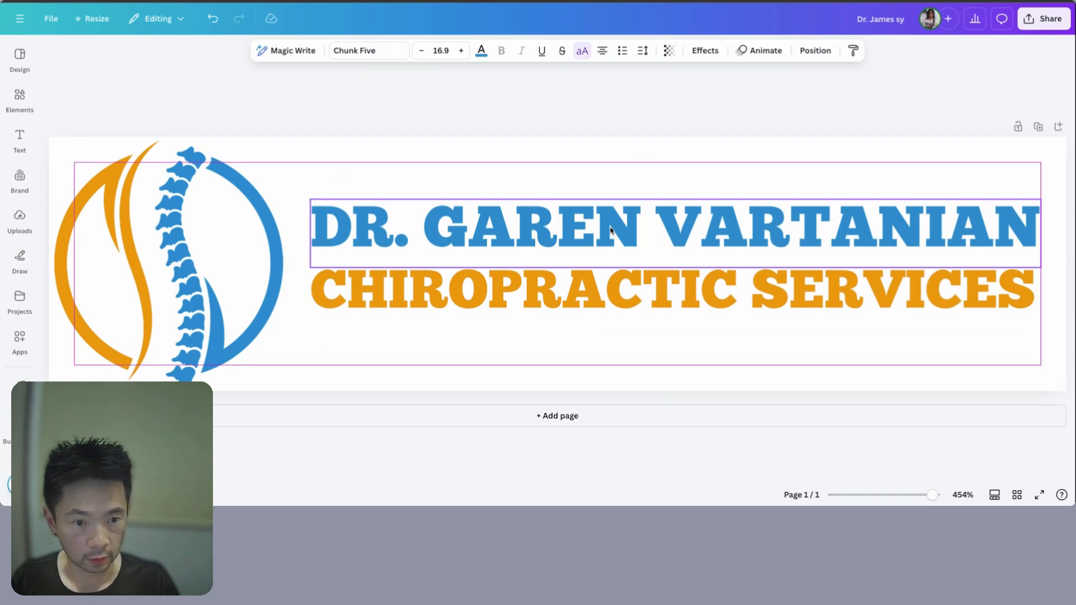
left_click_drag(611, 230, 610, 240)
- Highlight the Soft Blue code #4DB6AC in ChatGPT's recommended colour scheme
left_click(175, 236)
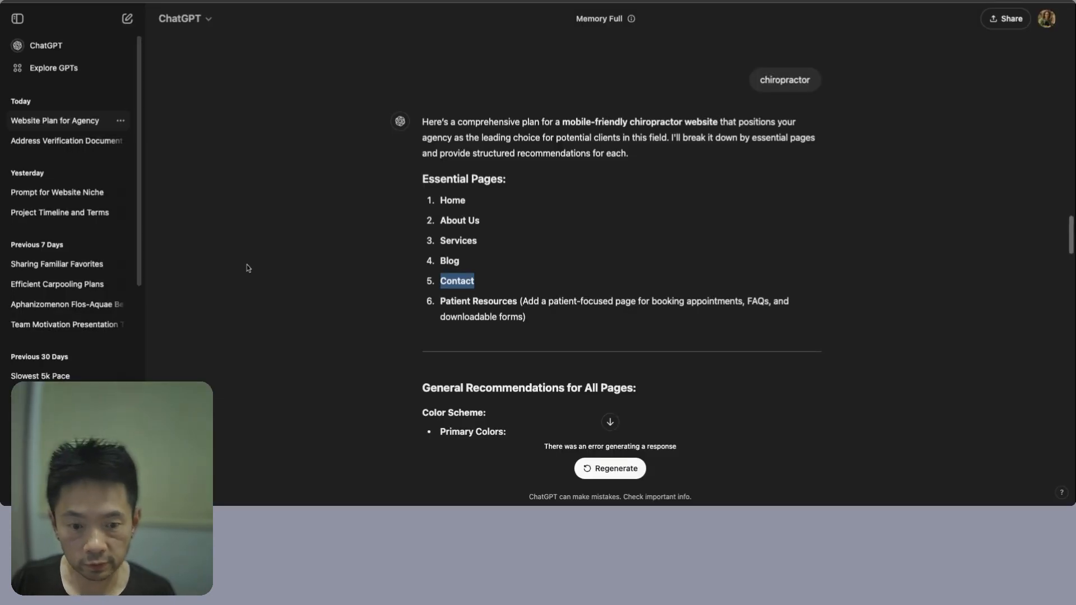
scroll(558, 256, "down", 3)
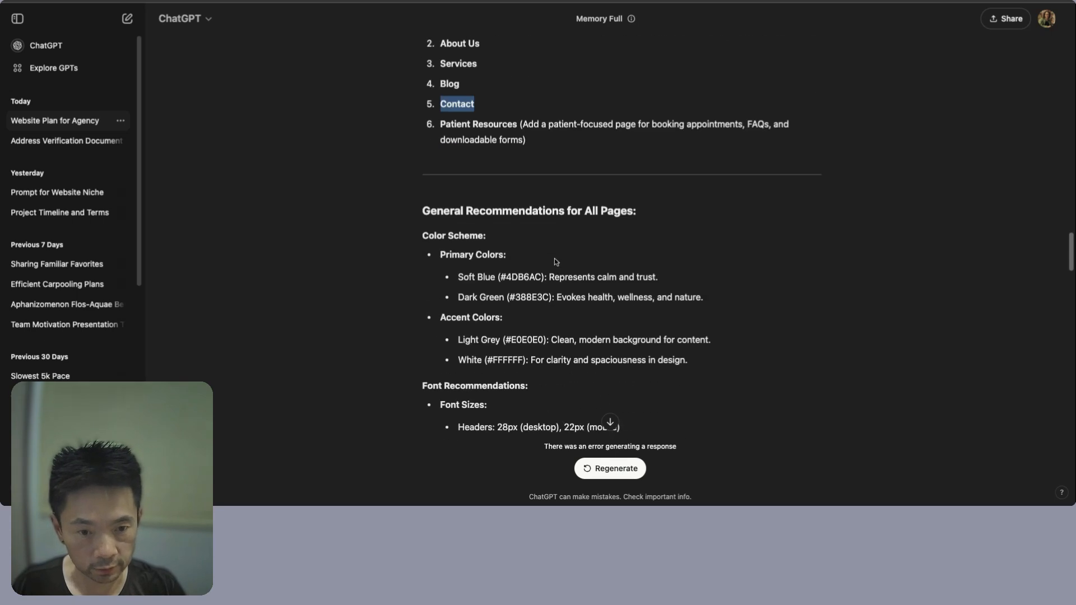
double_click(460, 280)
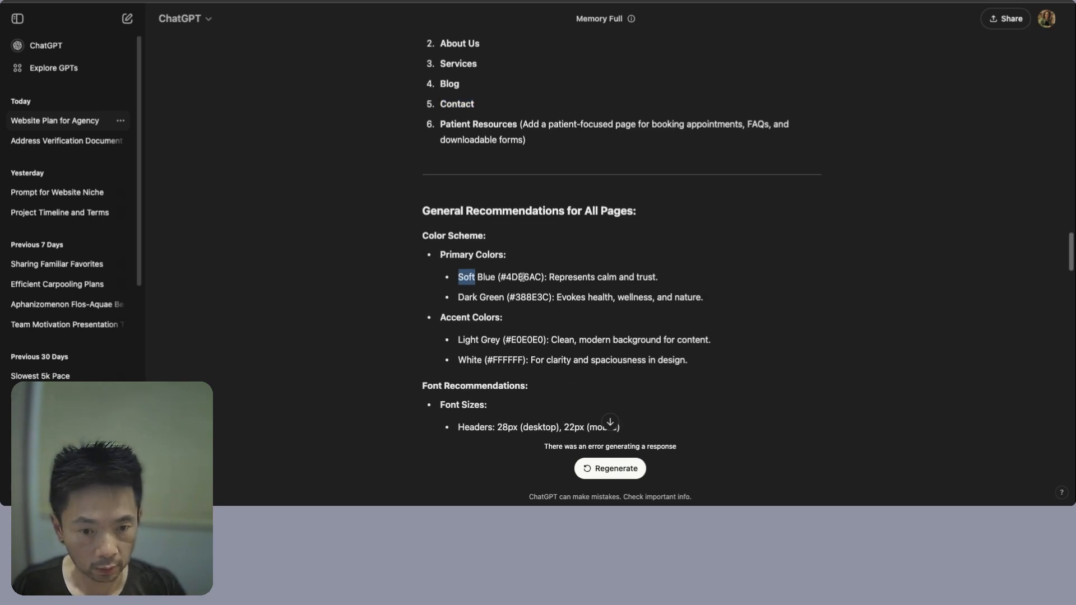
left_click_drag(503, 277, 542, 278)
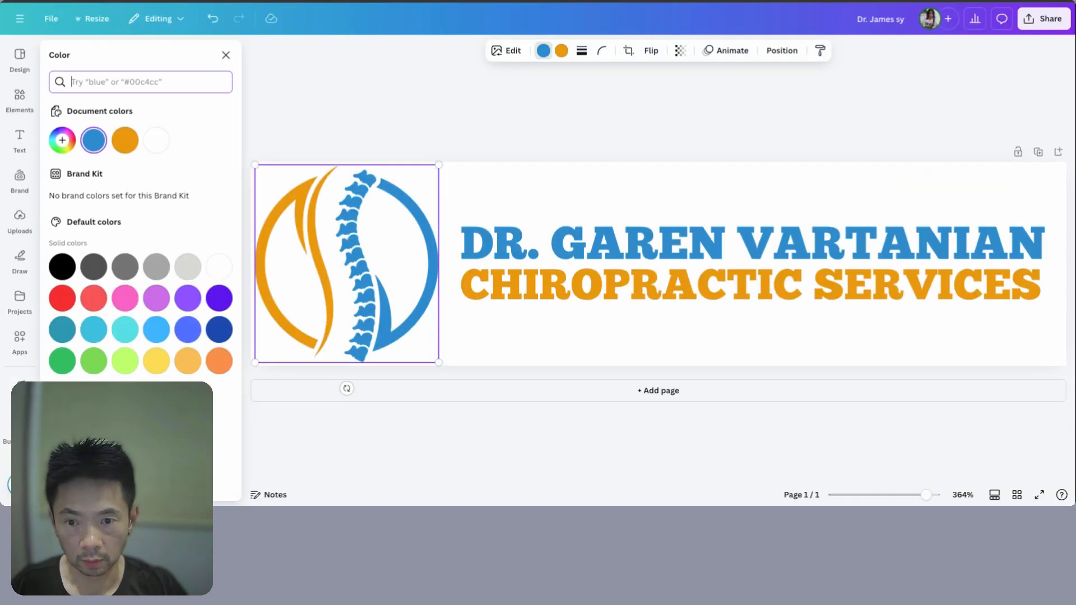
- Recolour the logo's blue parts and the doctor's name heading teal #4DB6AC
type("#4DB6AC")
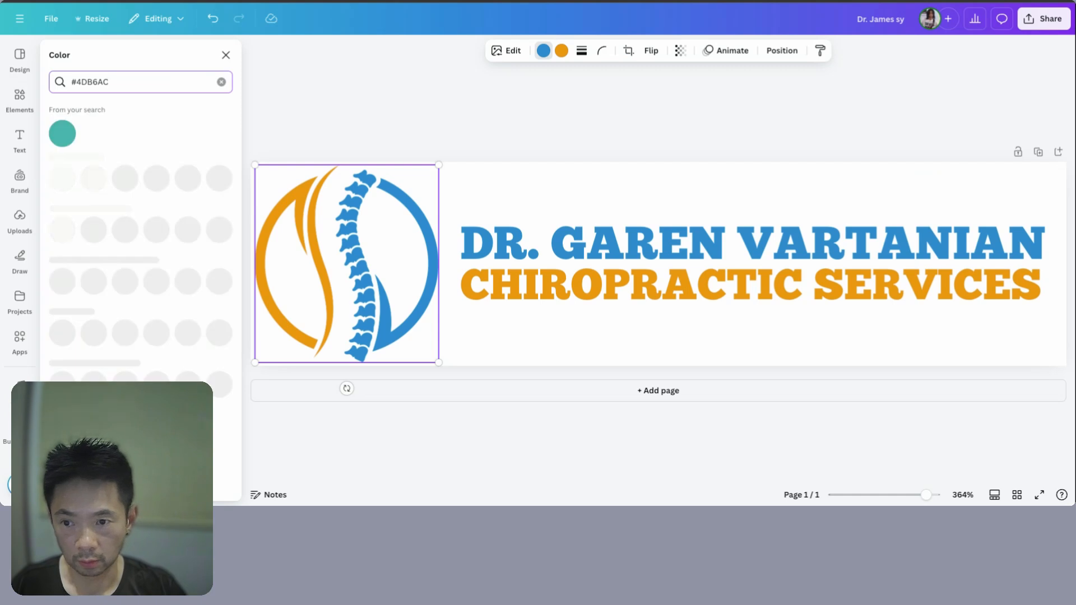
left_click(64, 134)
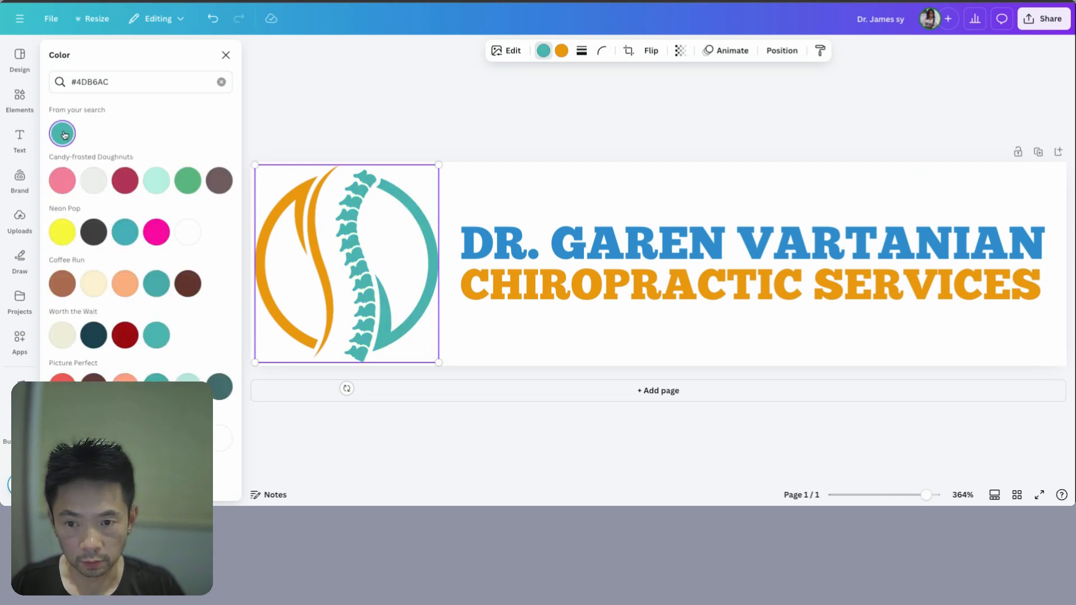
left_click(585, 223)
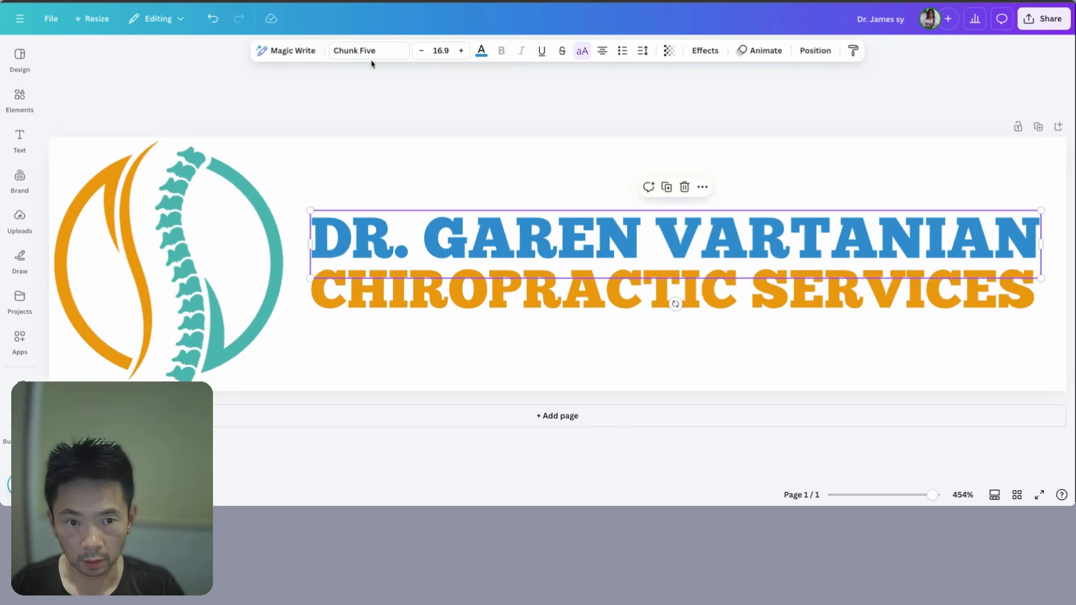
left_click(481, 51)
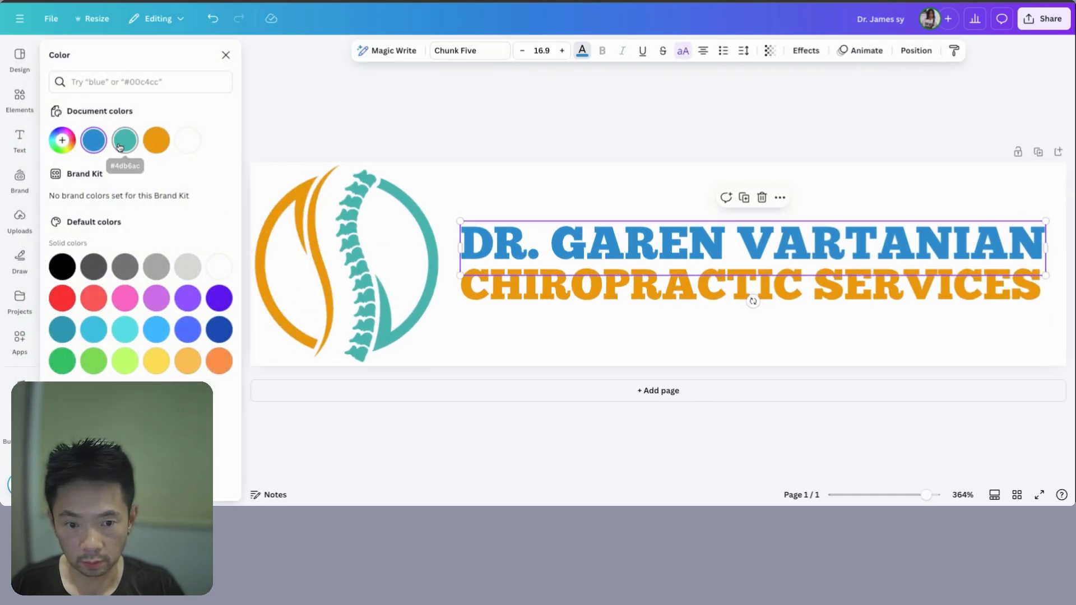
left_click(120, 148)
- Copy Dark Green #388E3C from ChatGPT and turn the logo's orange swoosh that colour
key("ctrl+Tab")
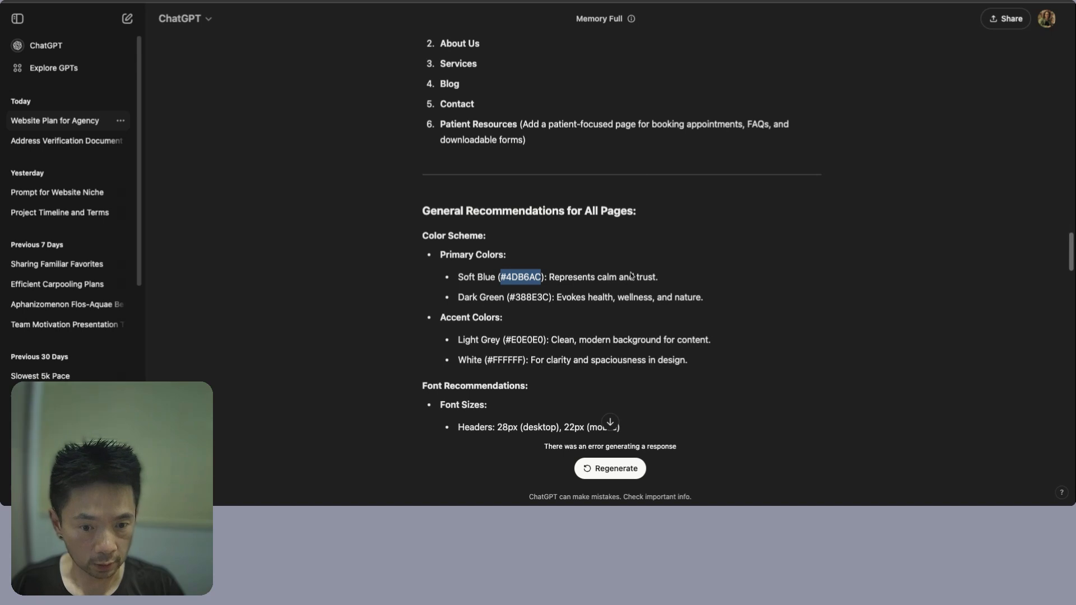
left_click_drag(542, 298, 512, 299)
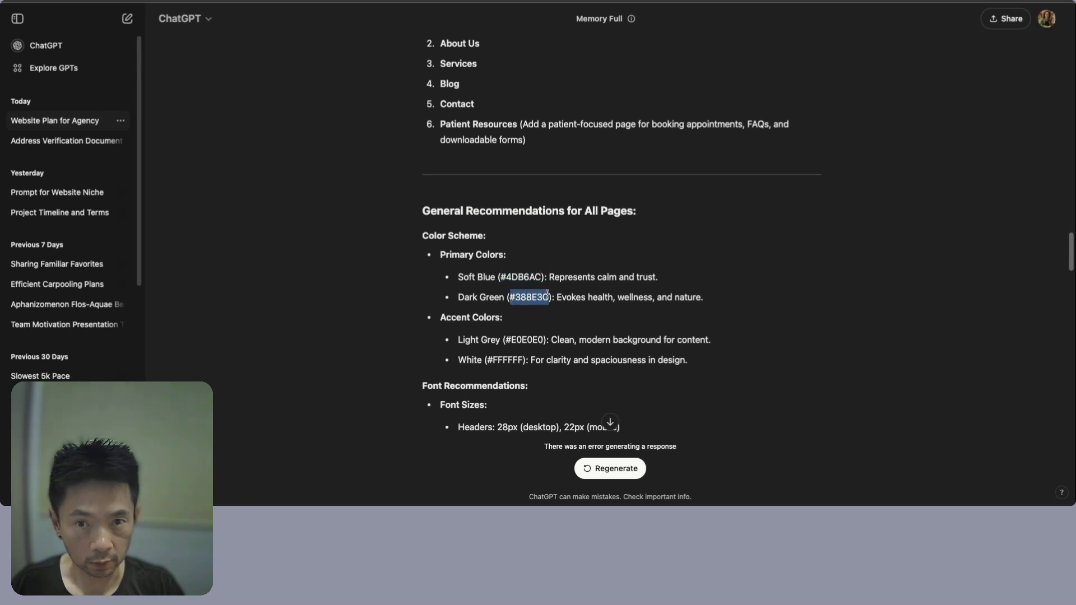
key("ctrl+Tab")
left_click(237, 185)
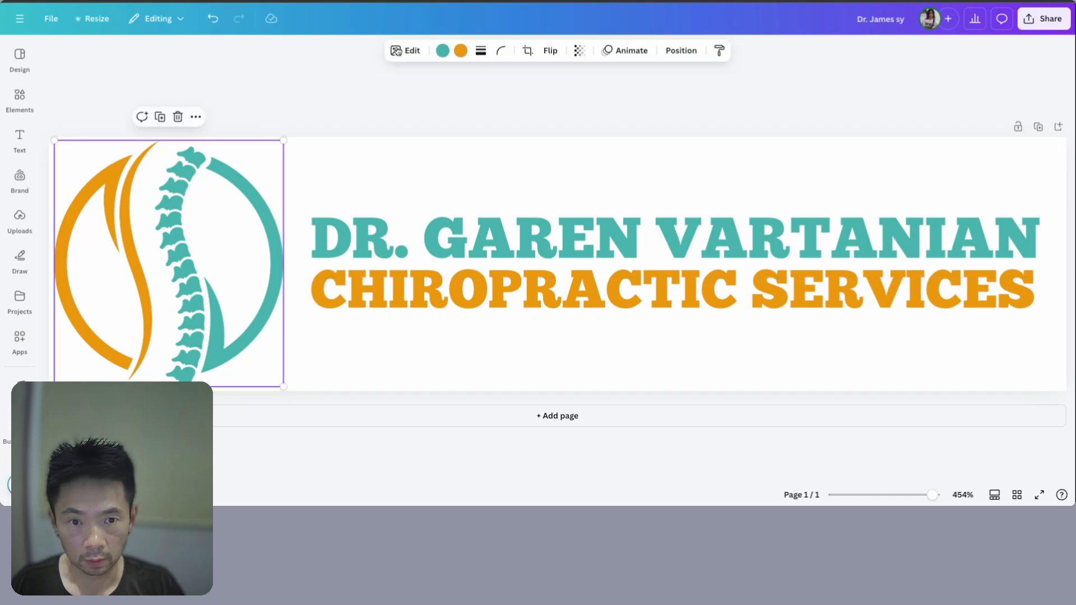
left_click(443, 51)
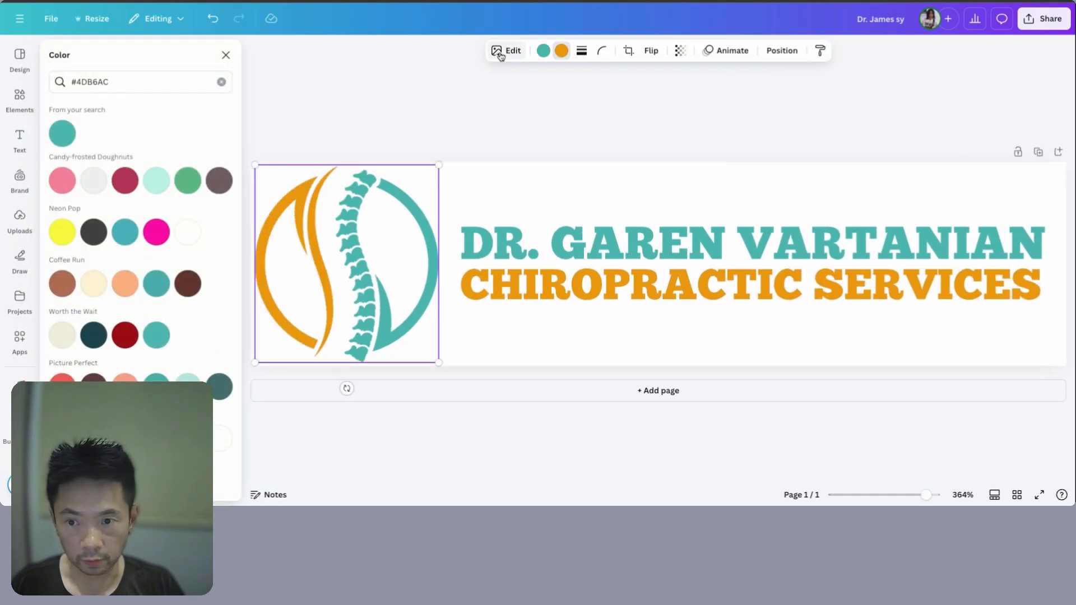
left_click_drag(120, 82, 53, 82)
type("#388E3C")
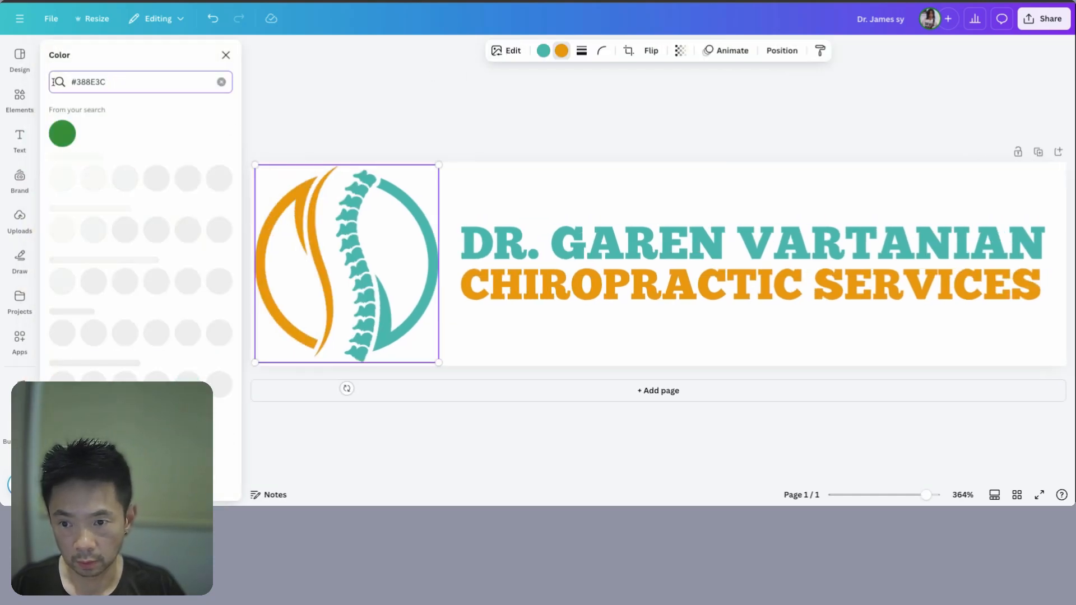
left_click(63, 137)
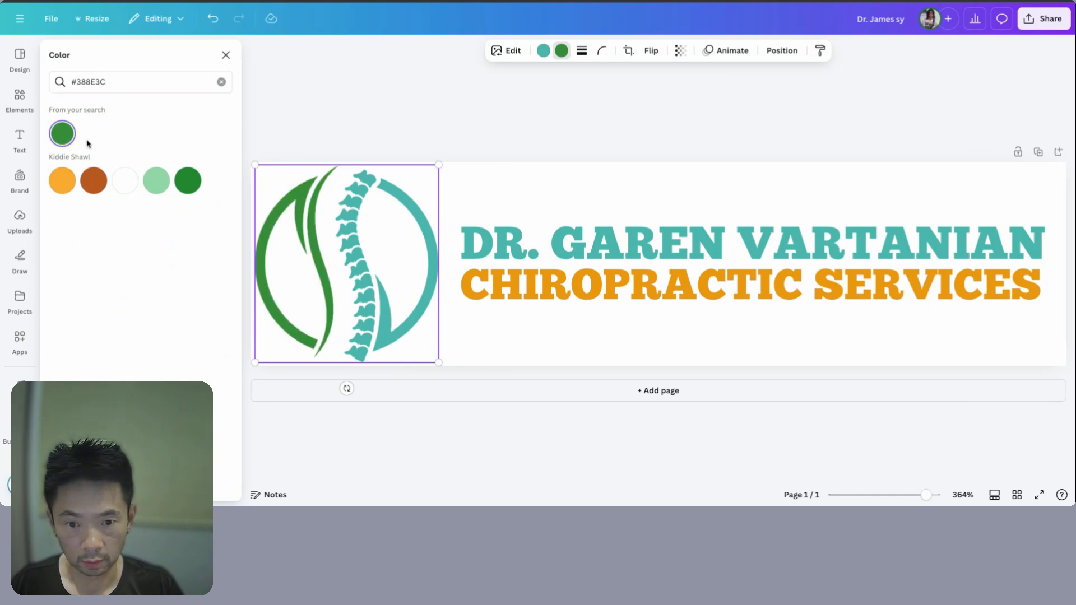
- Make the CHIROPRACTIC SERVICES text dark green #388E3C and review the design
left_click(597, 290)
left_click(481, 49)
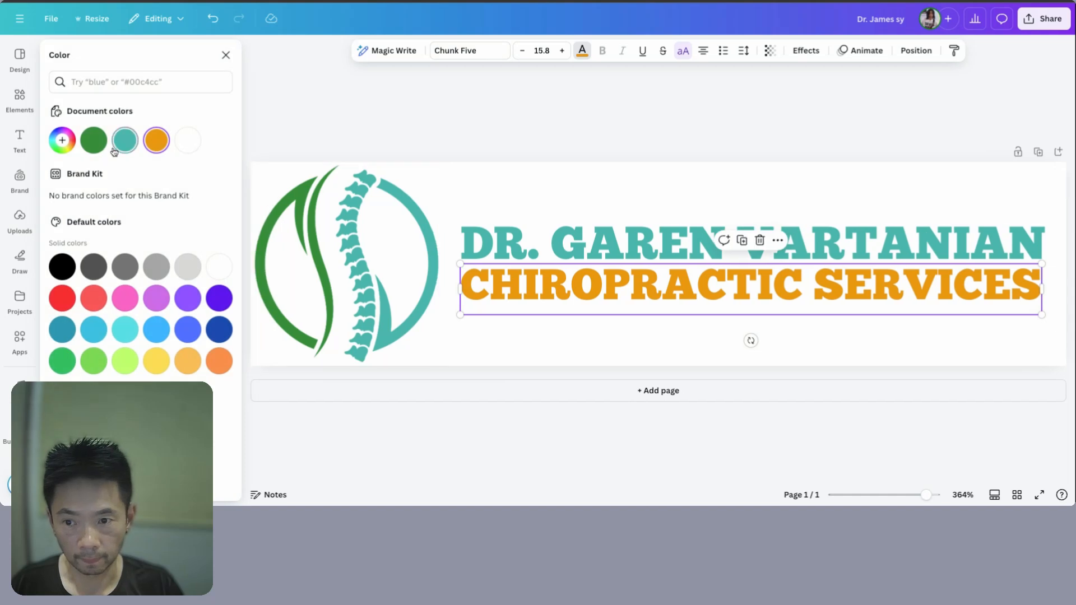
left_click(93, 140)
key("Escape")
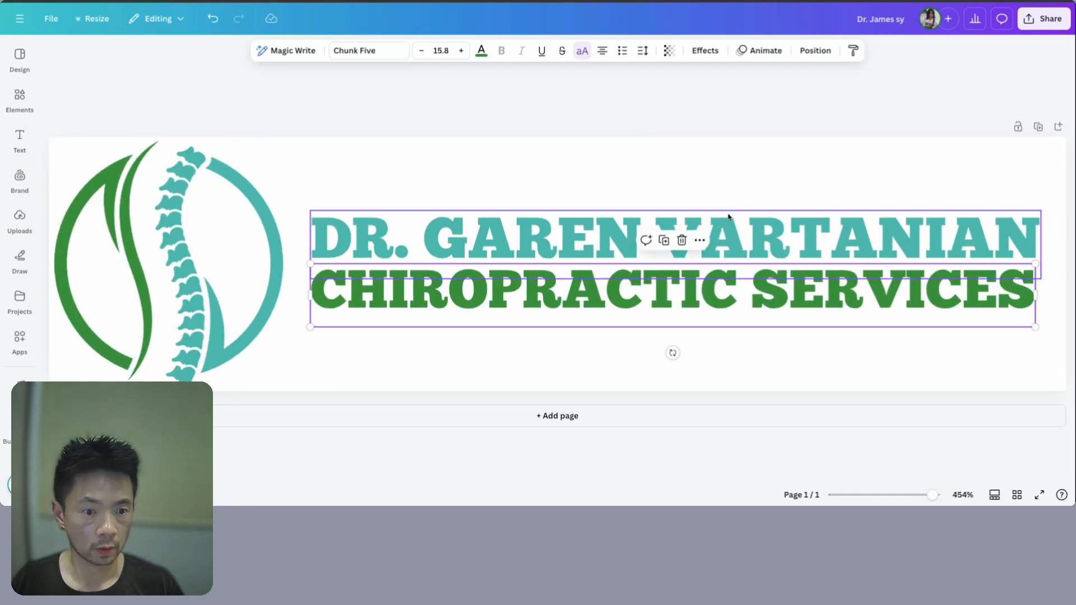
left_click(866, 130)
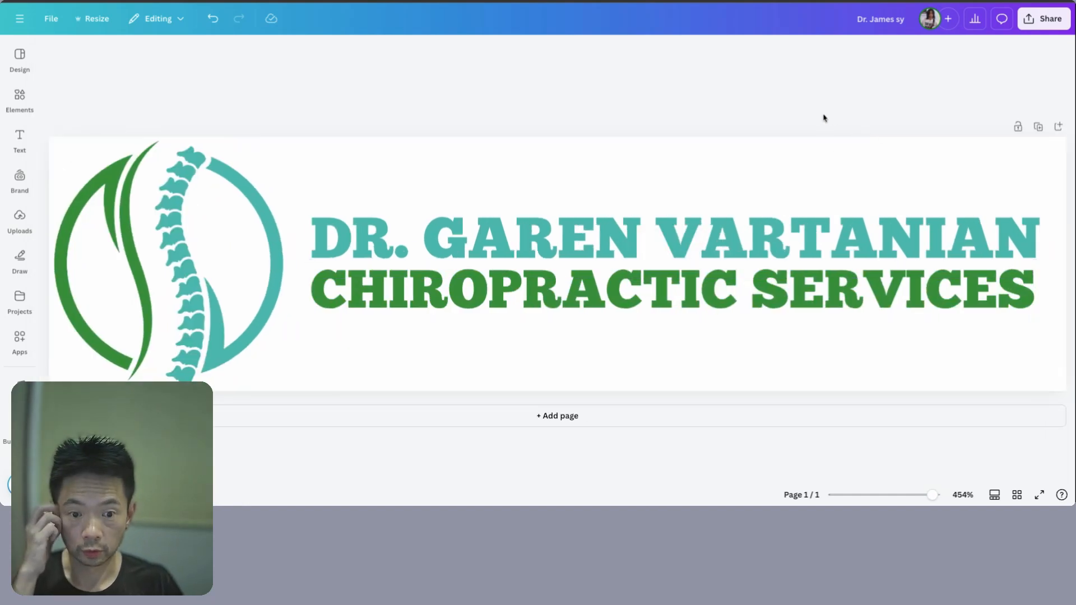
- Download the logo via Share as a compressed PNG with a transparent background
left_click(1037, 25)
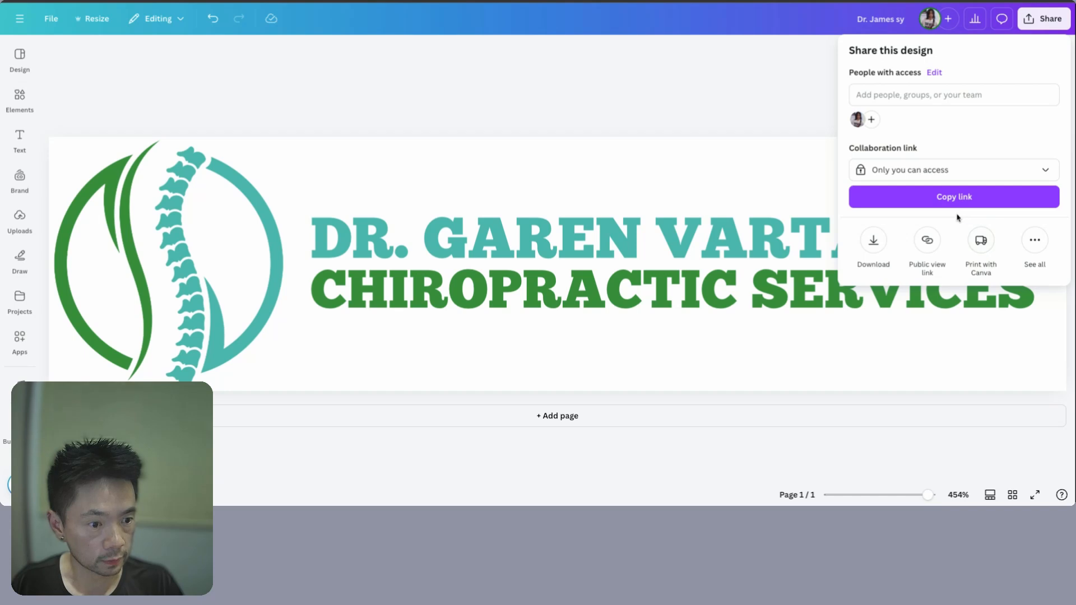
left_click(873, 241)
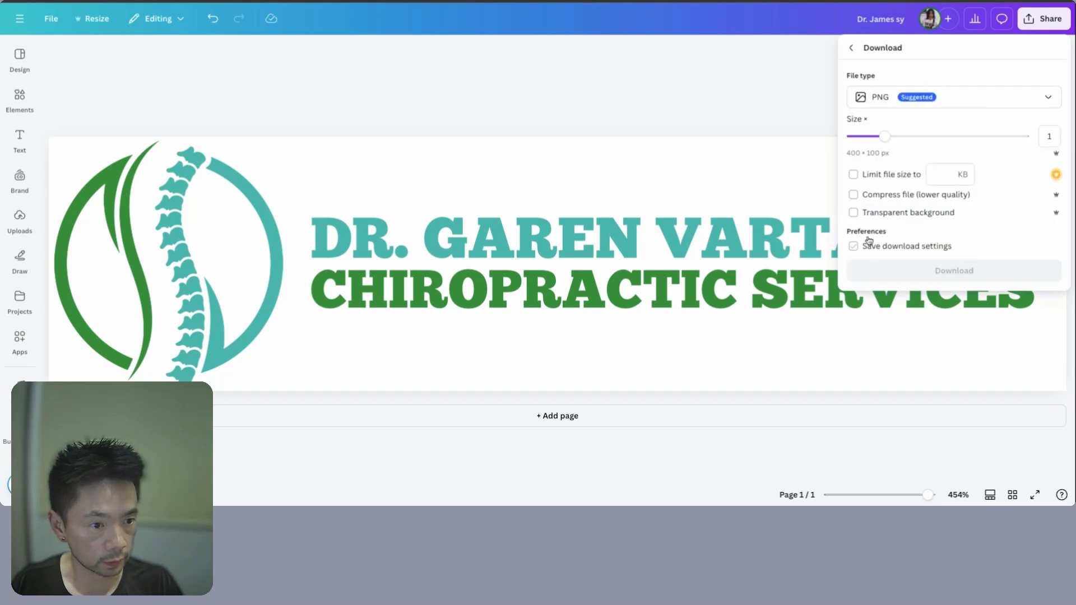
left_click(853, 194)
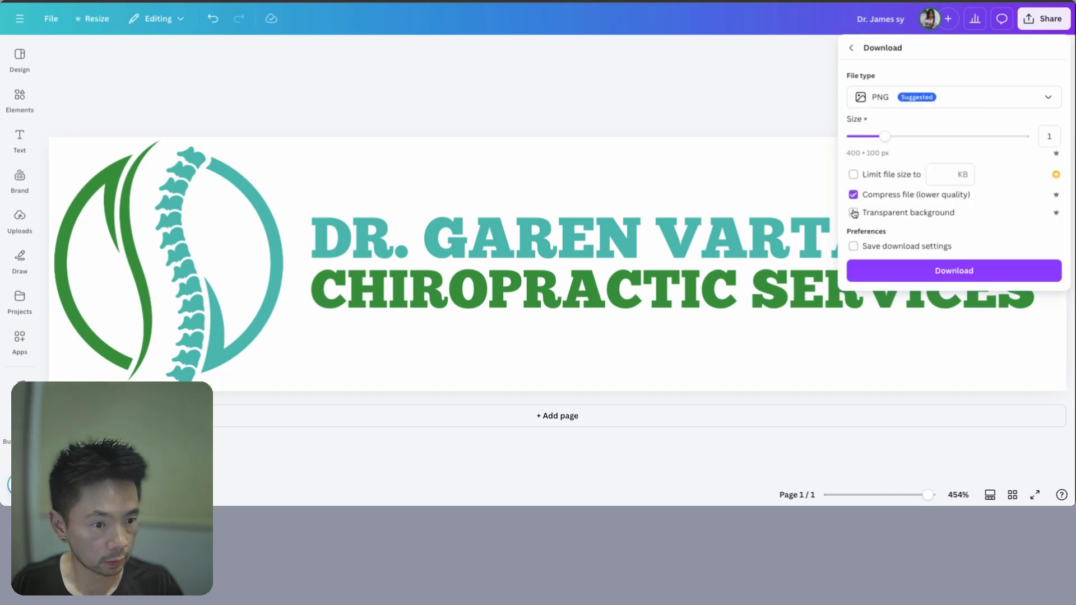
left_click(854, 212)
left_click(937, 271)
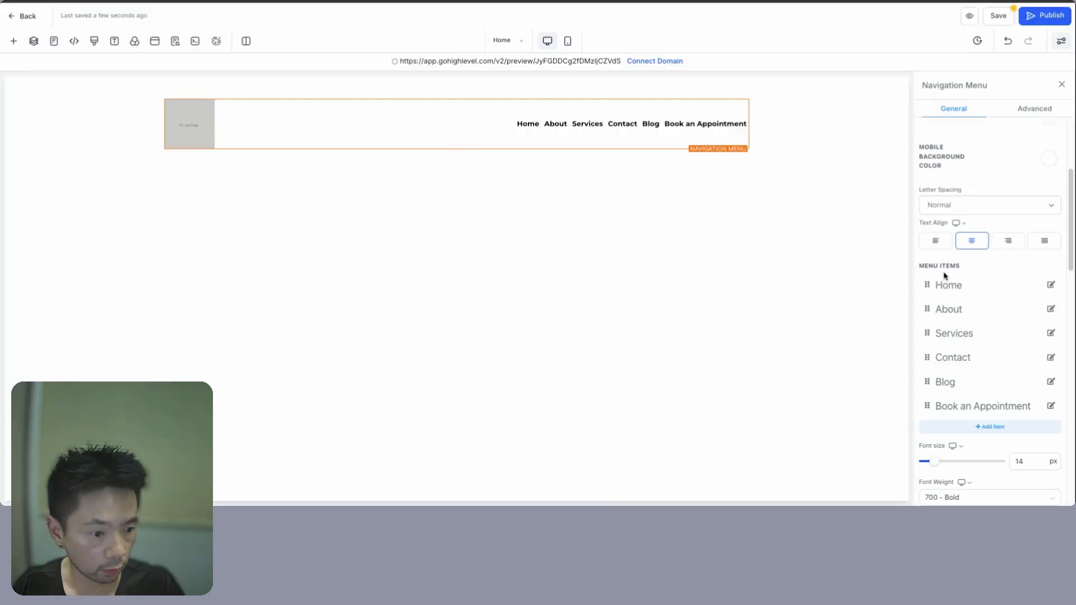
scroll(954, 302, "down", 4)
- From the brand logo image picker, create a media folder named 'Chiropractor v1'
scroll(961, 329, "down", 4)
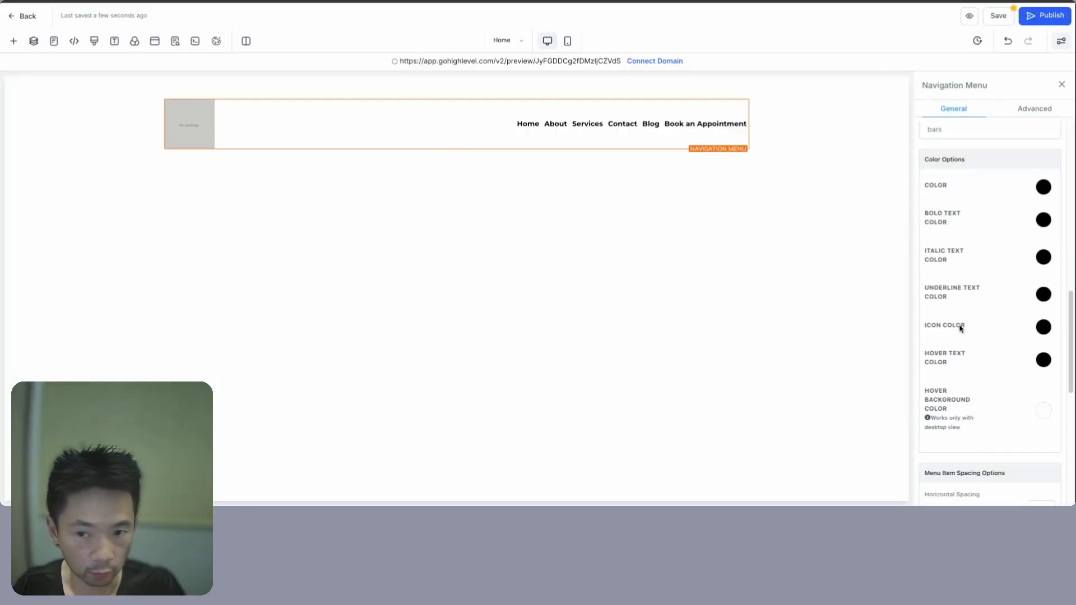
scroll(940, 368, "down", 5)
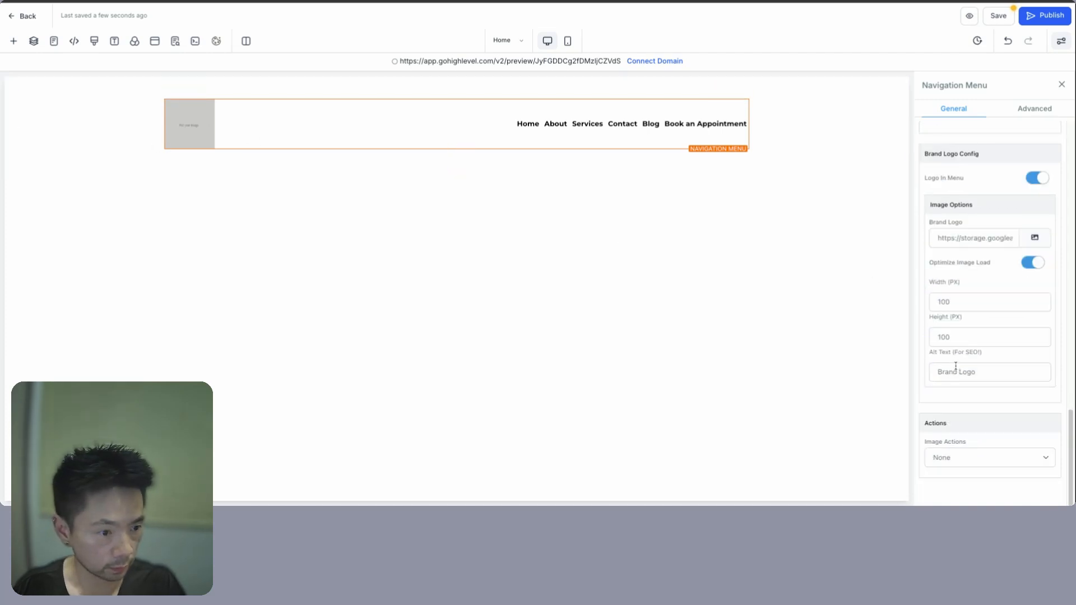
left_click(1033, 238)
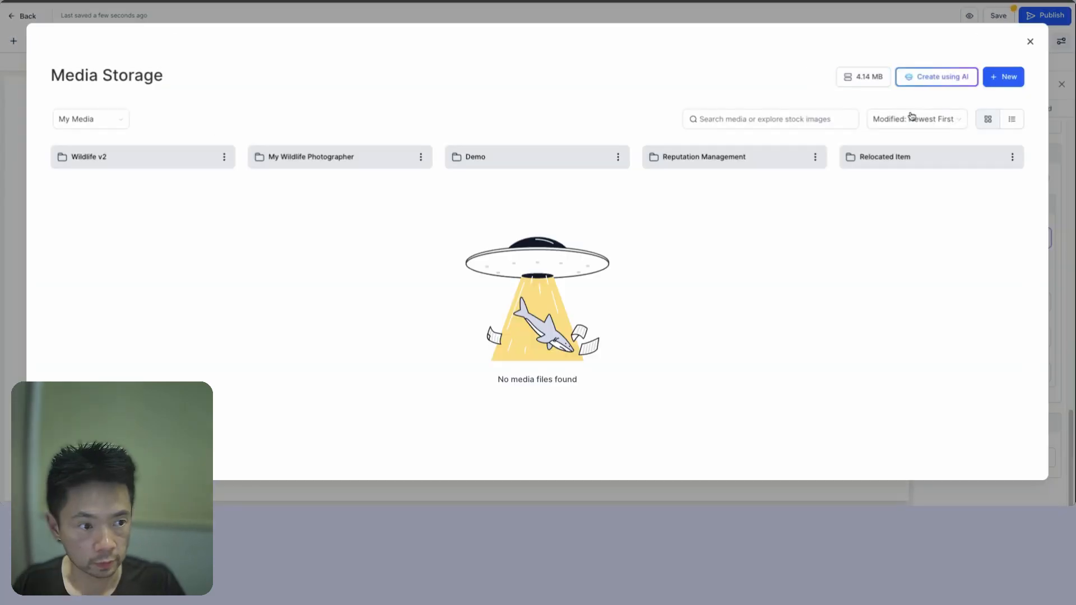
left_click(1016, 78)
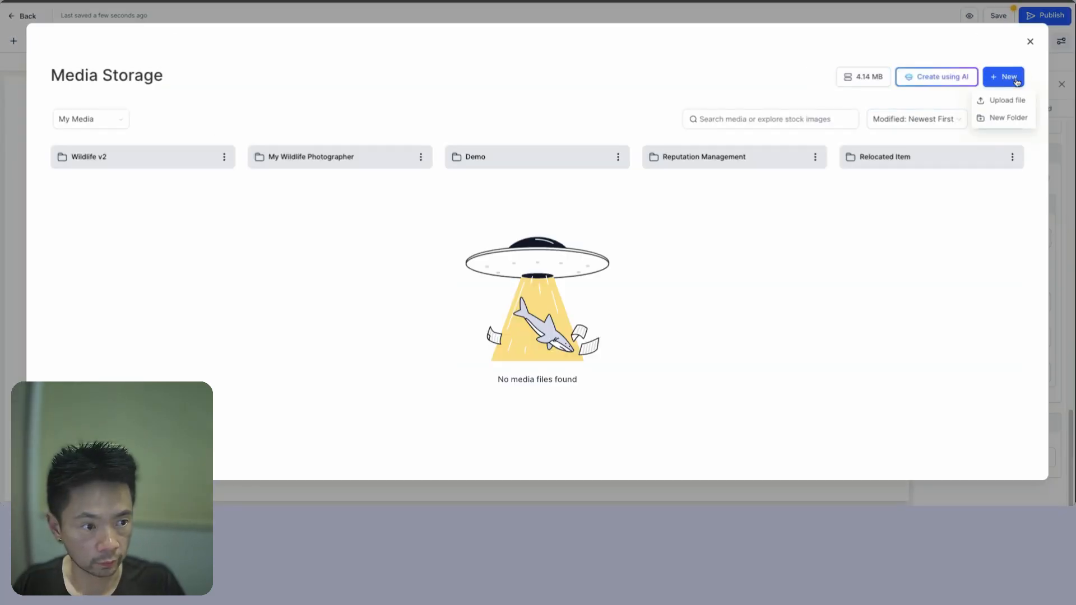
left_click(1000, 118)
left_click(504, 257)
type("Chiropracto")
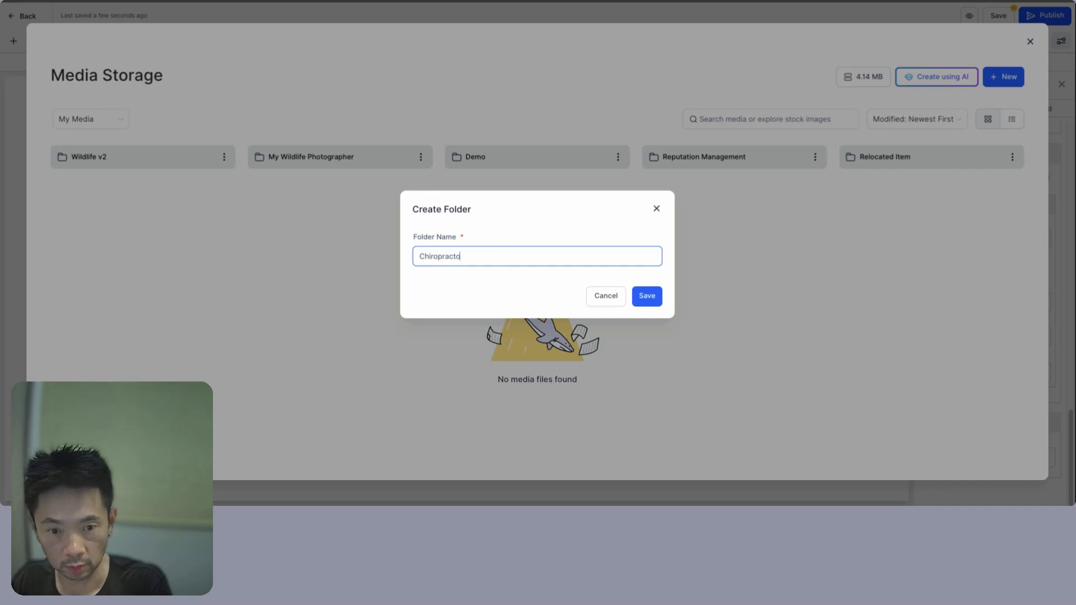
type("r v1")
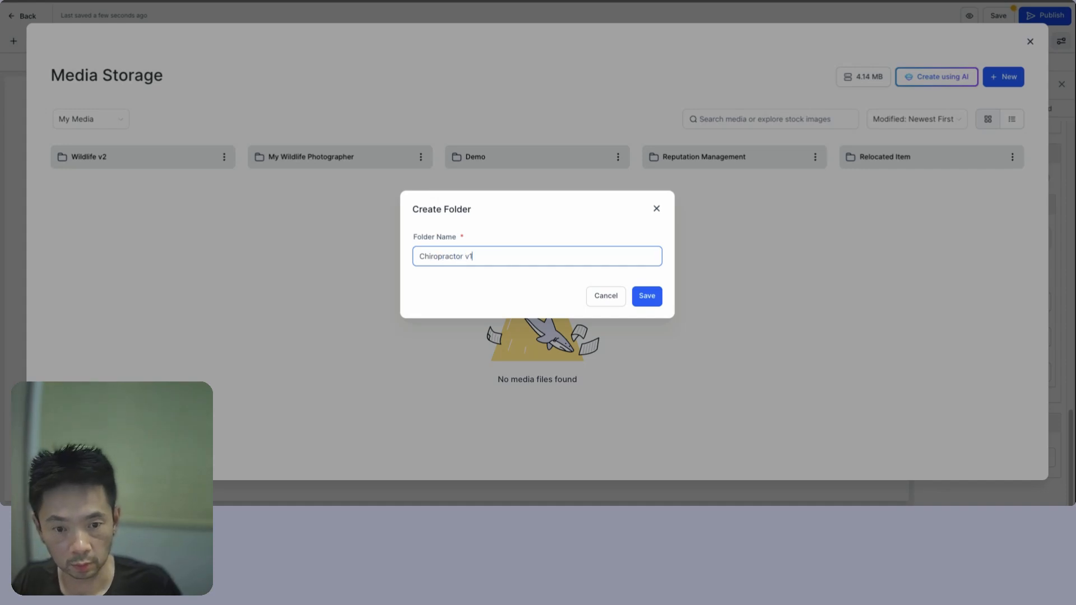
left_click(653, 303)
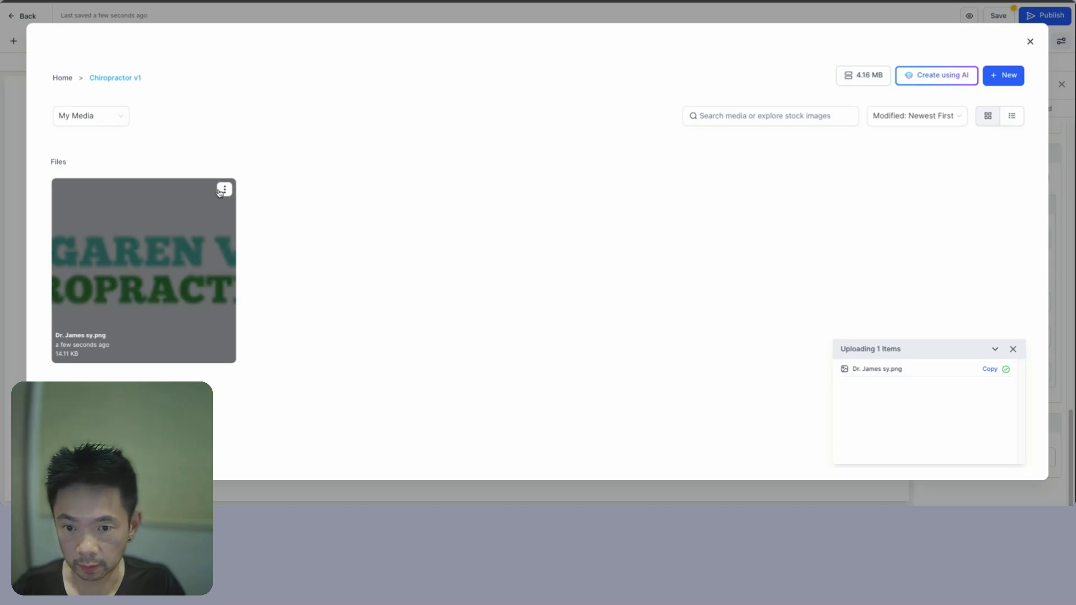
- Copy the uploaded logo file's link and close the media library
left_click(224, 190)
left_click(224, 229)
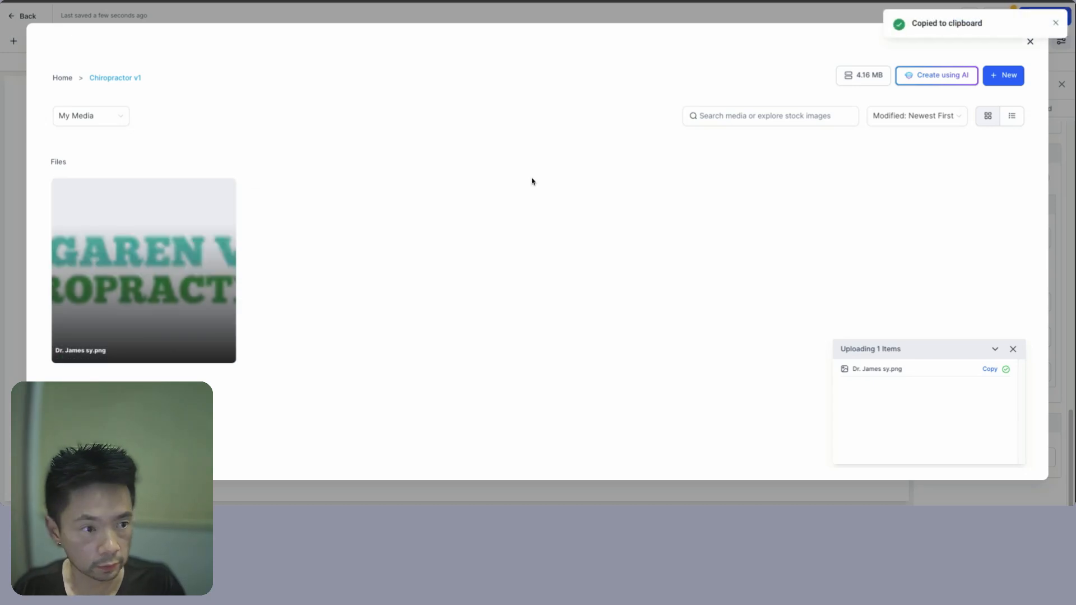
left_click(1056, 24)
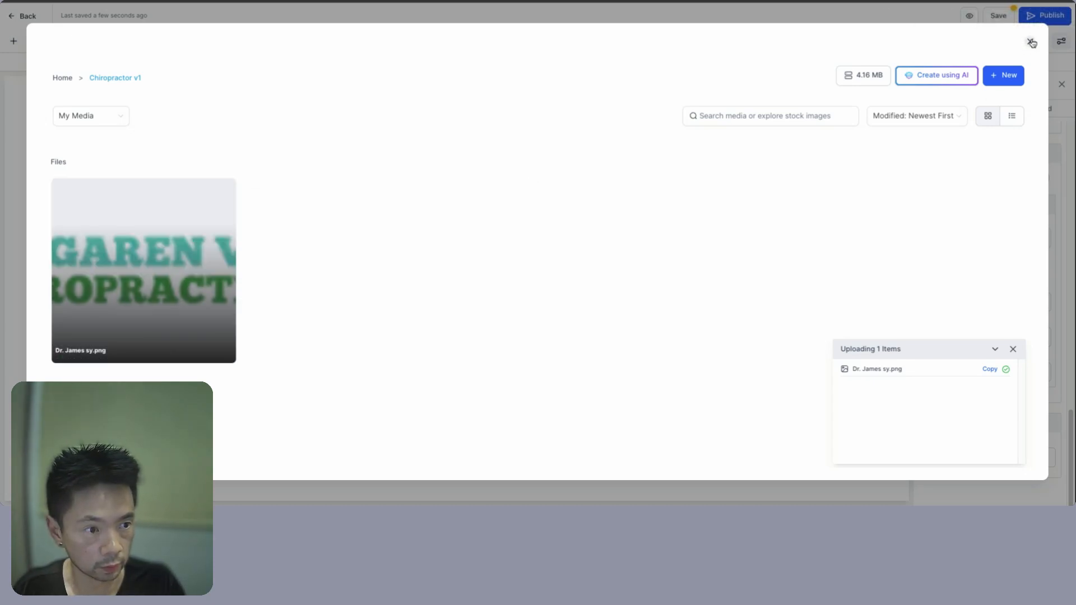
left_click(1030, 41)
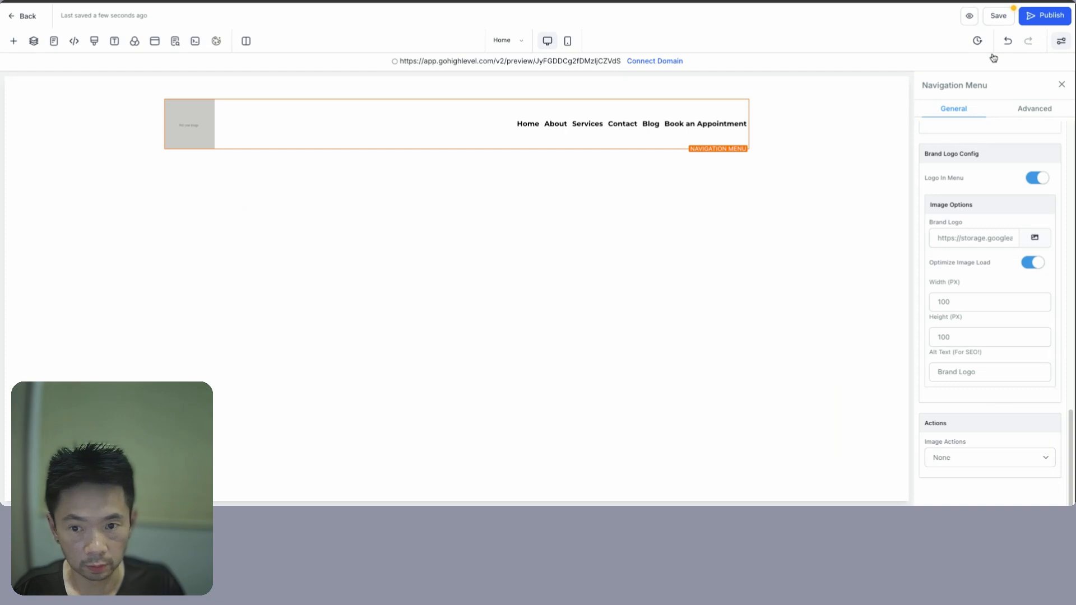
- Replace the brand logo address with the logo link and set its width to 400
triple_click(945, 239)
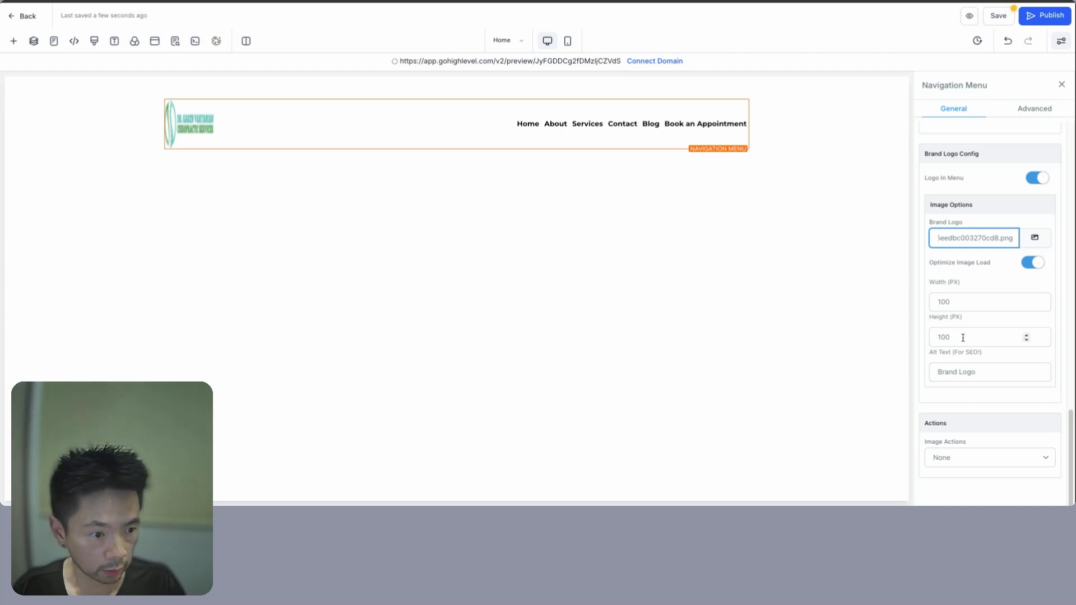
double_click(962, 303)
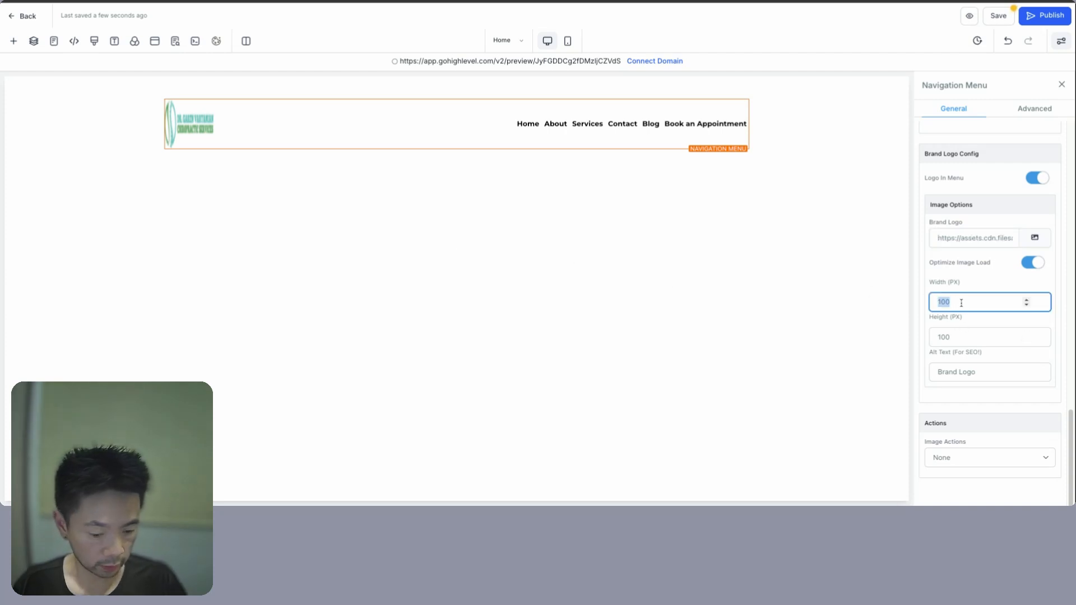
type("400")
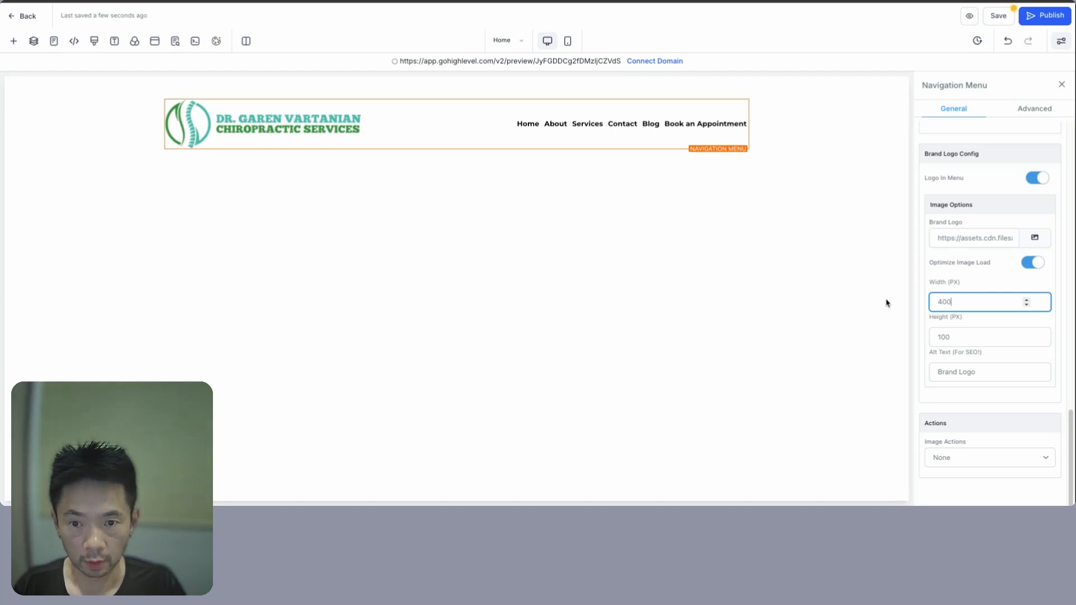
left_click(684, 270)
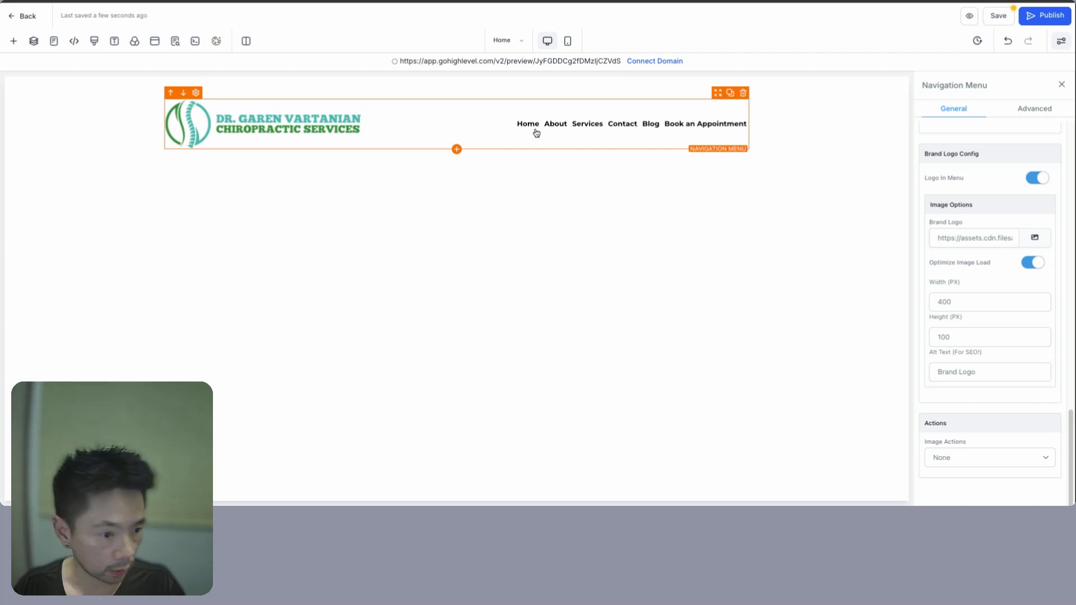
- Add custom colour #388E3C and apply it to the navigation menu link text
scroll(1026, 149, "down", 5)
left_click(1044, 157)
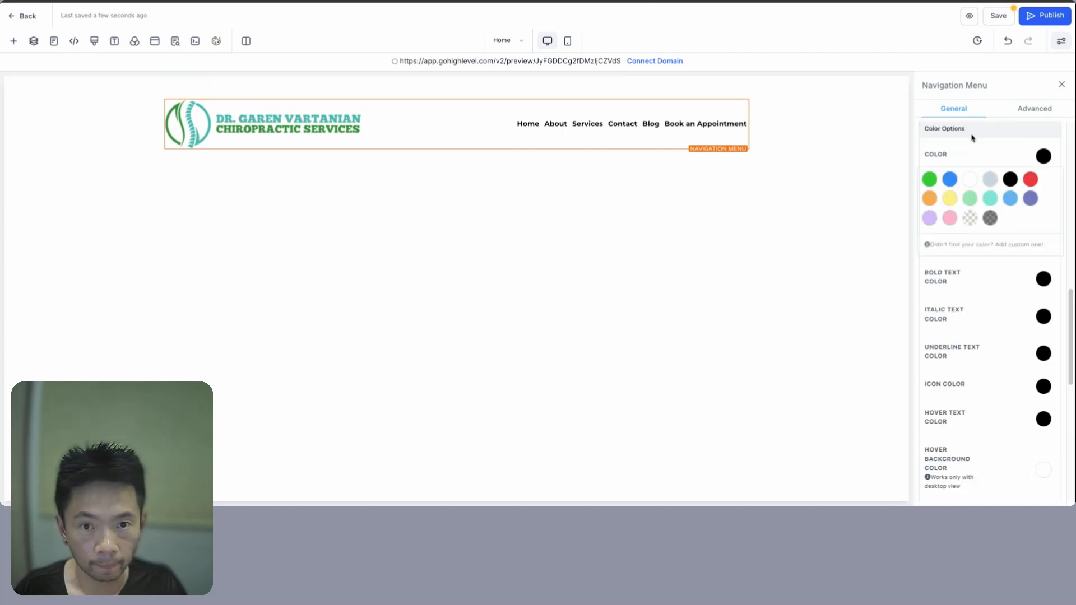
key("super+Tab")
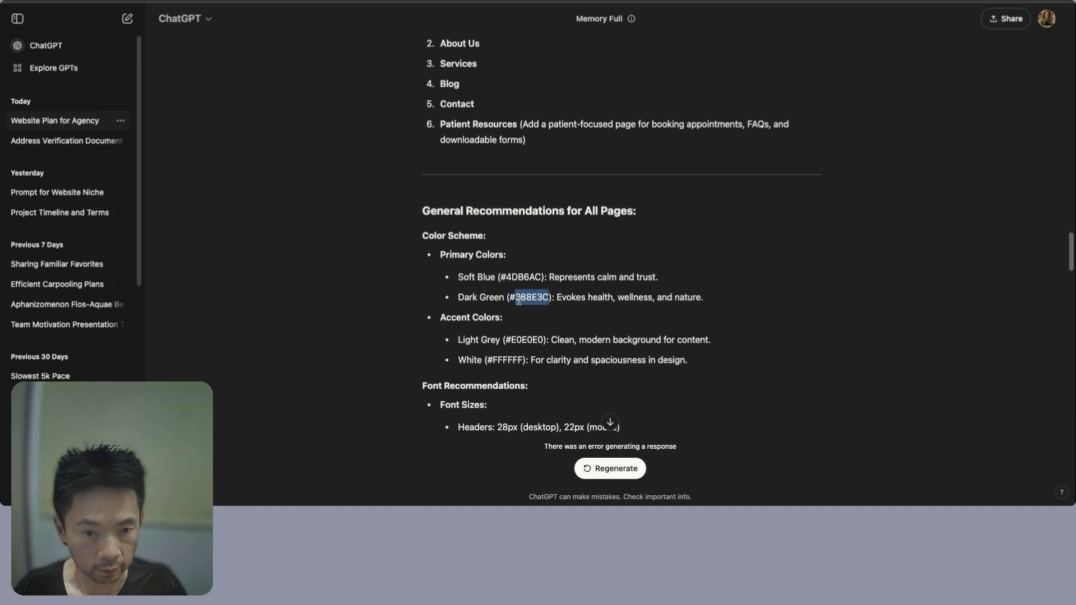
key("super+Tab")
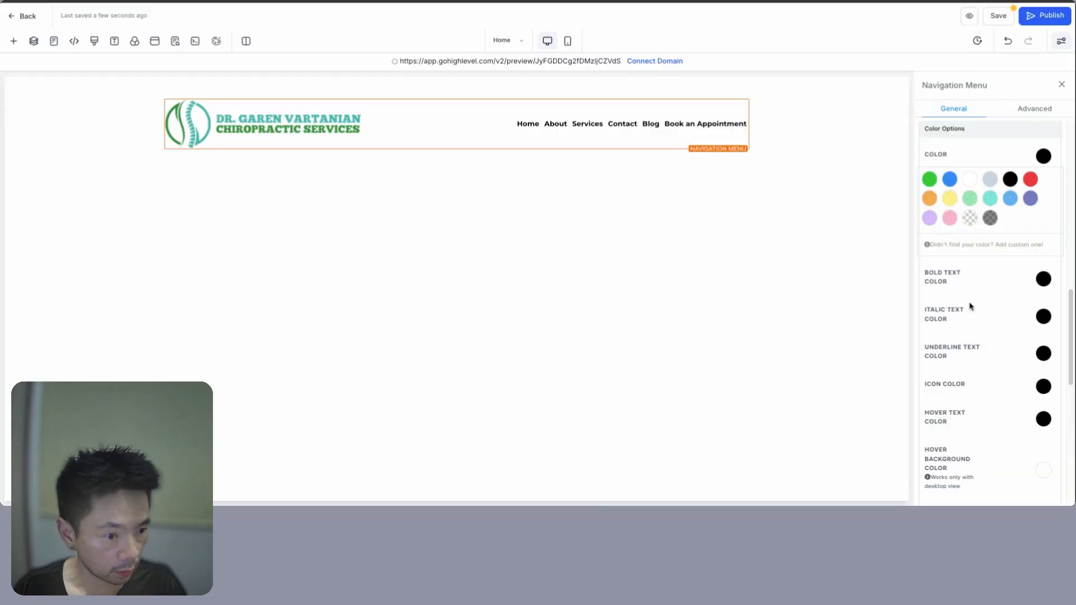
left_click(976, 244)
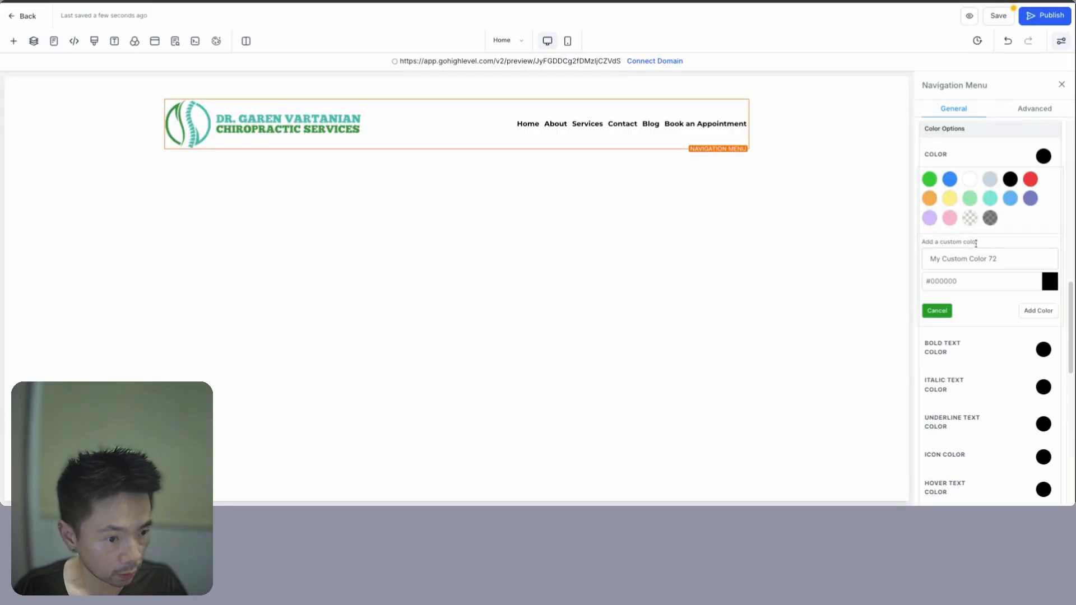
left_click(940, 281)
type("#388E3C")
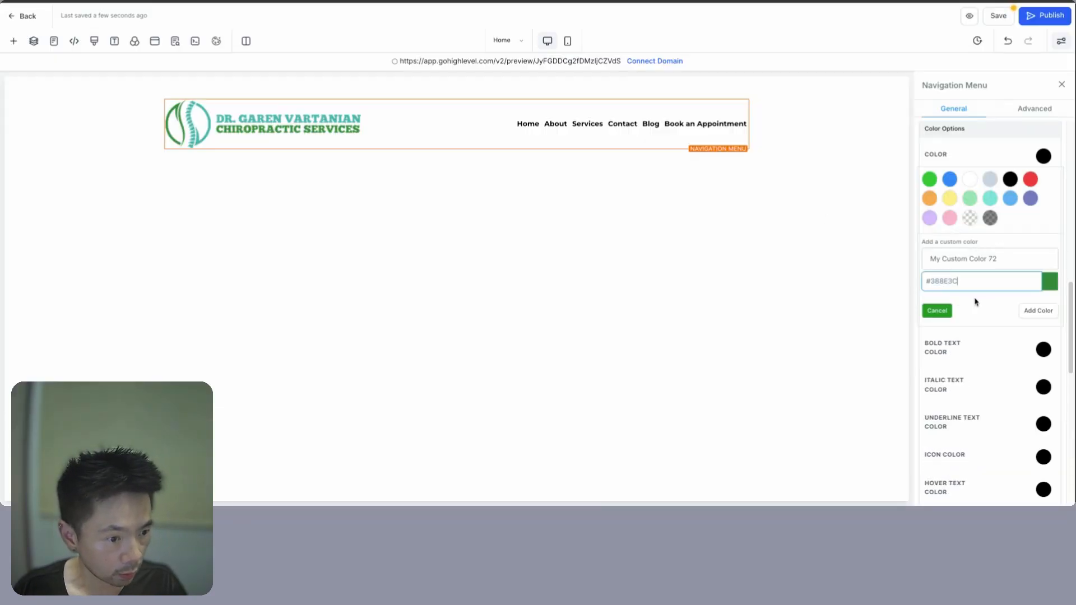
left_click(1035, 312)
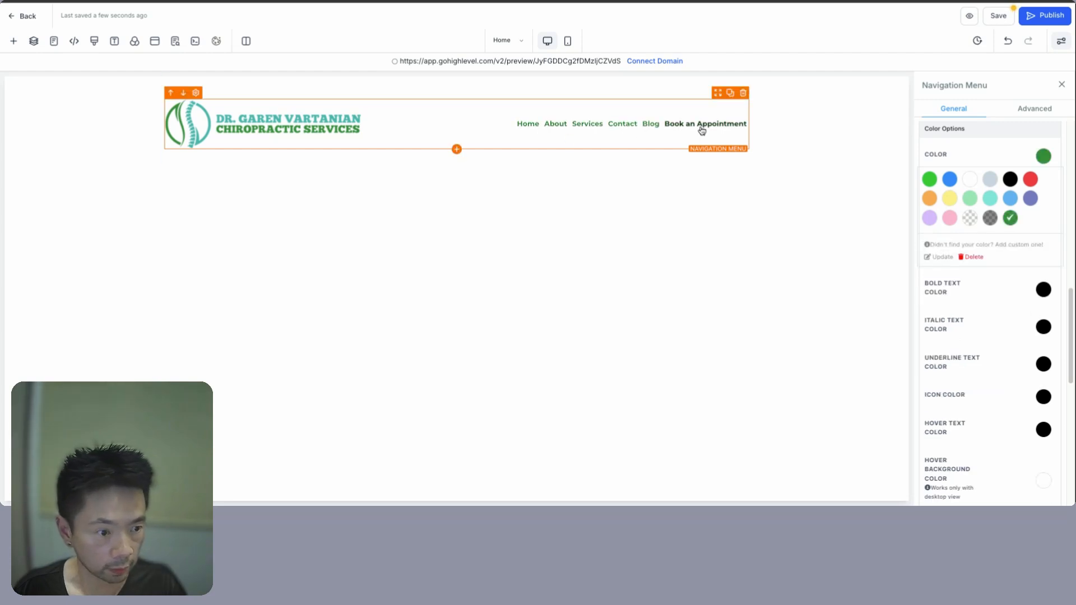
- Set the menu's hover text colour to the teal swatch
scroll(970, 381, "down", 2)
left_click(1043, 382)
left_click(1042, 188)
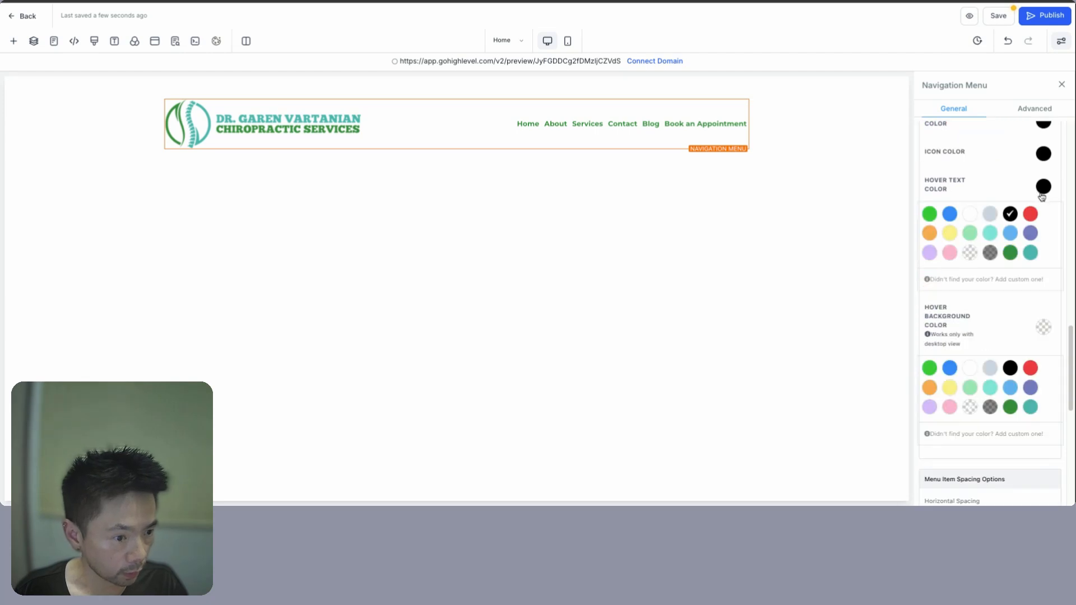
left_click(1031, 252)
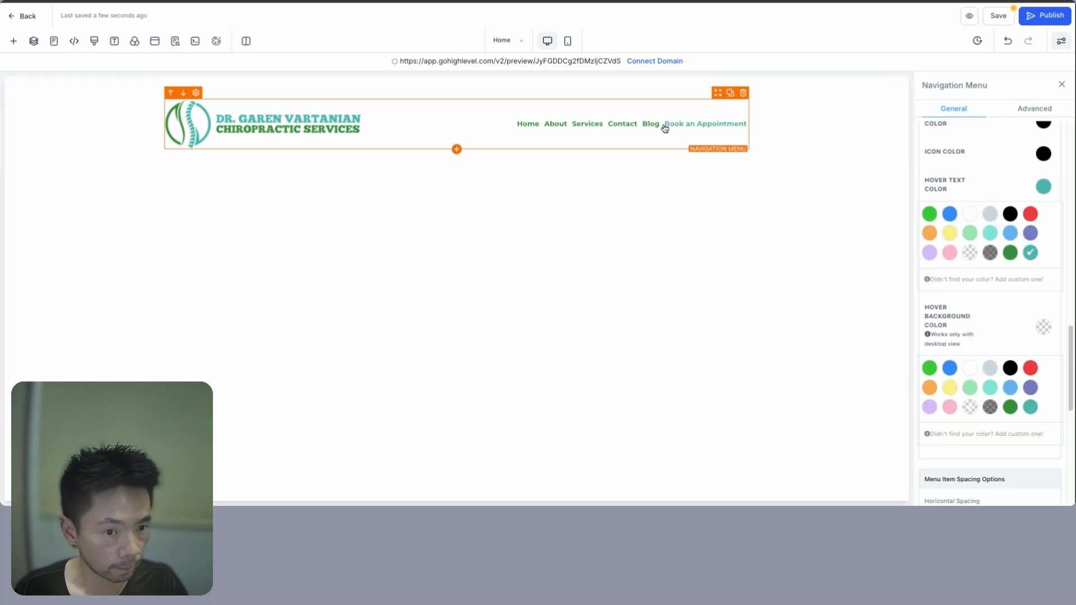
scroll(987, 385, "down", 7)
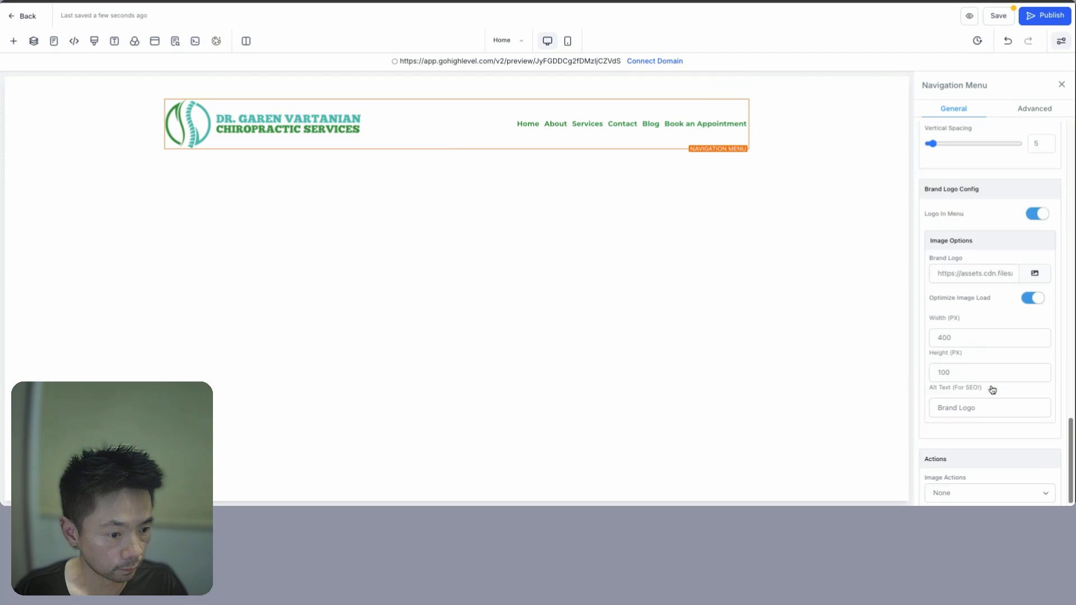
scroll(992, 387, "up", 15)
scroll(986, 342, "up", 1)
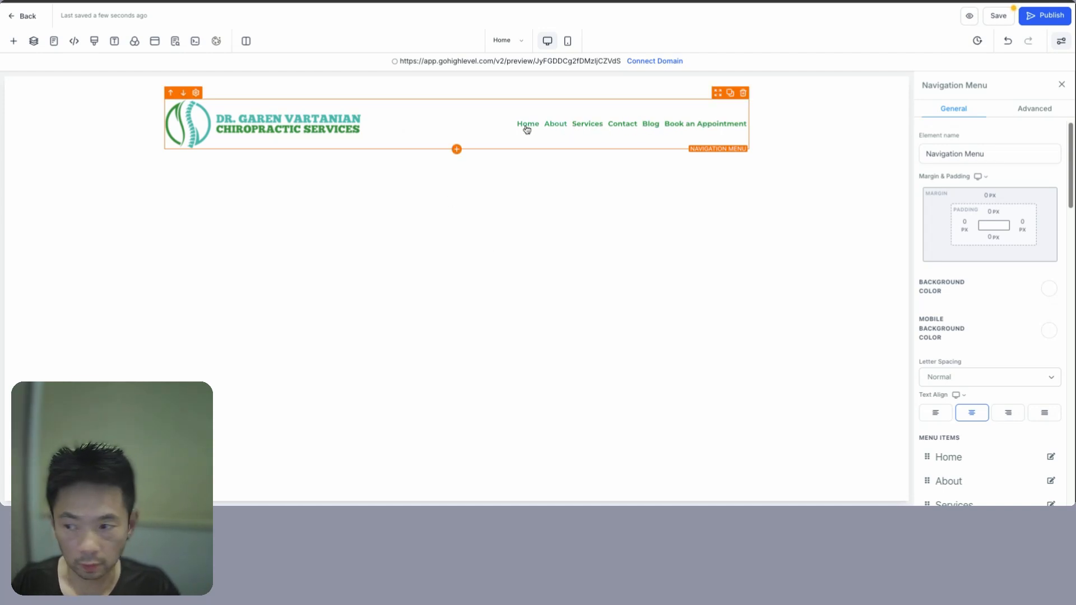
- Set the site's headline font to Raleway, as ChatGPT recommended
left_click(115, 45)
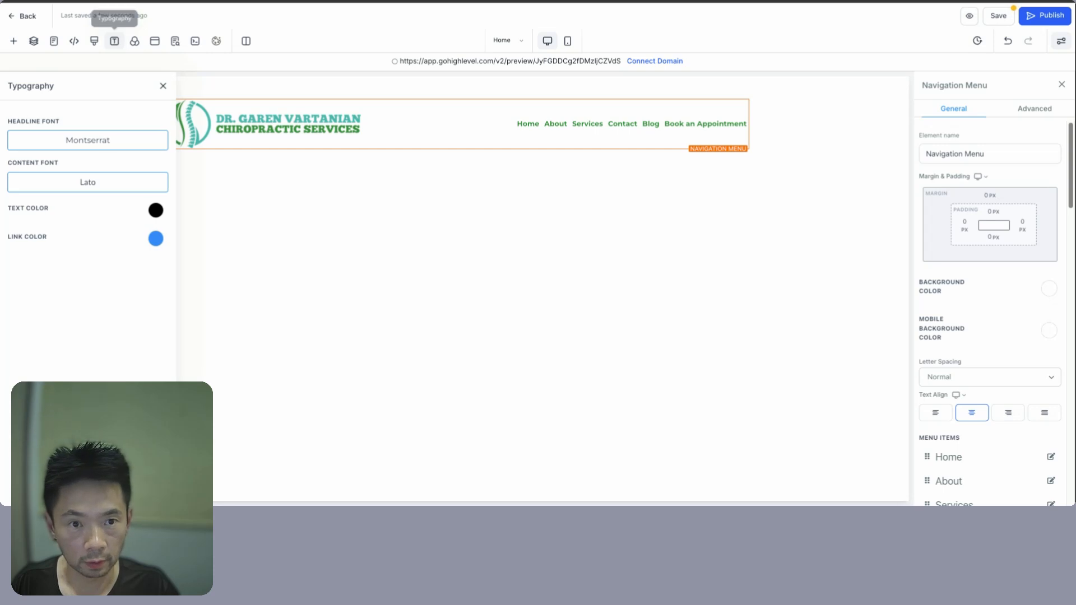
key("super+Tab")
scroll(634, 294, "down", 5)
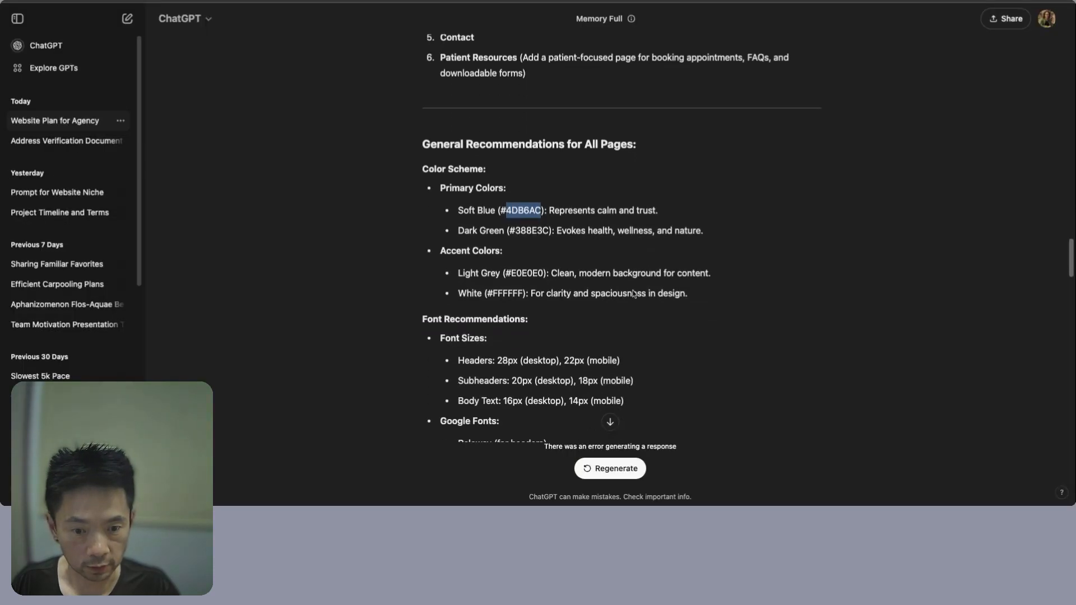
double_click(475, 352)
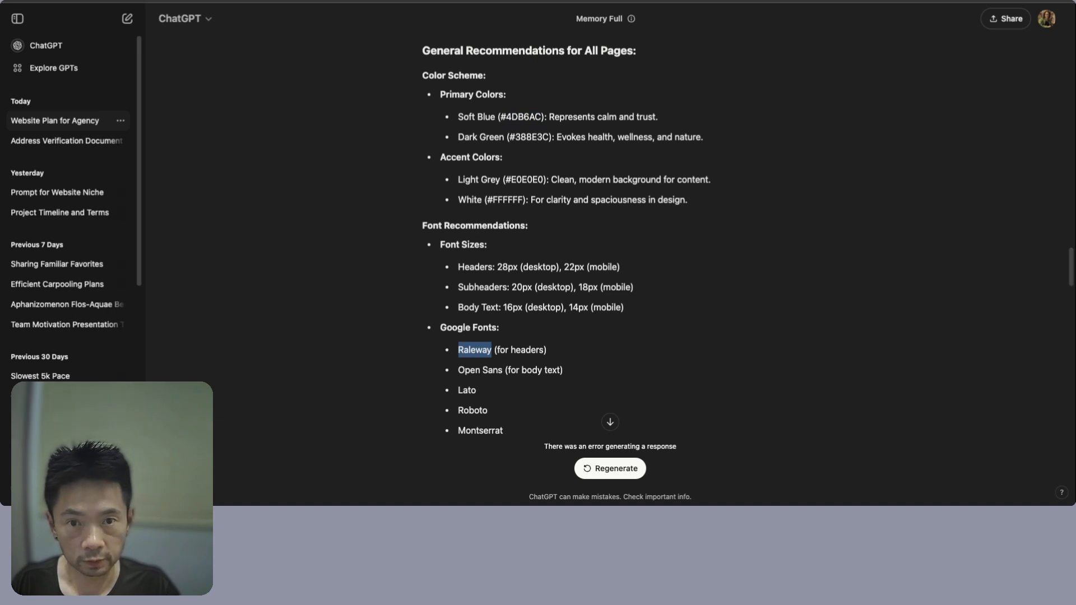
key("ctrl+Tab")
left_click(111, 148)
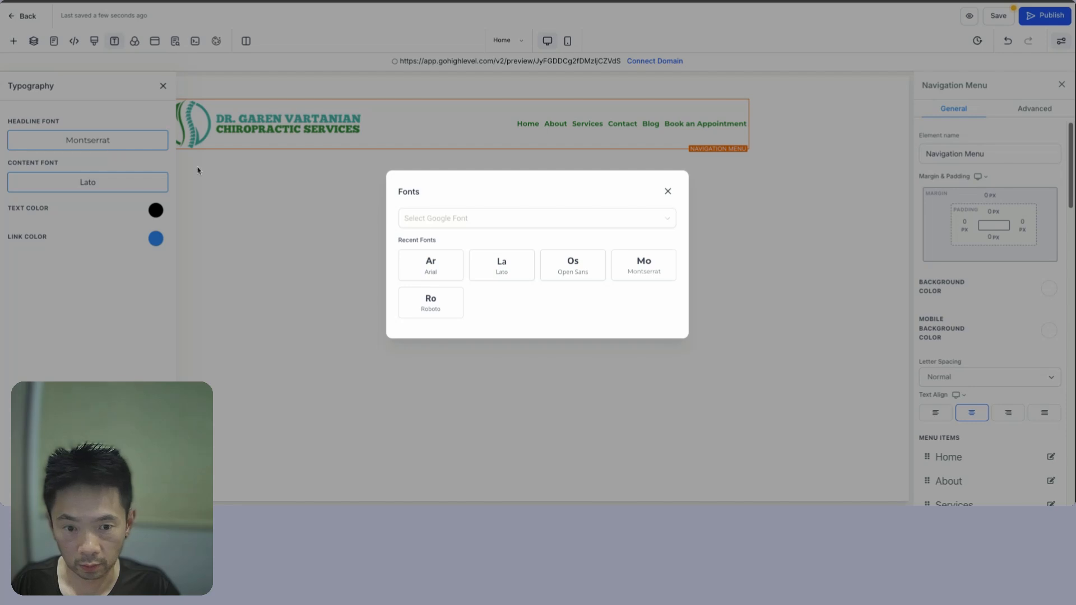
left_click(469, 221)
type("ralew")
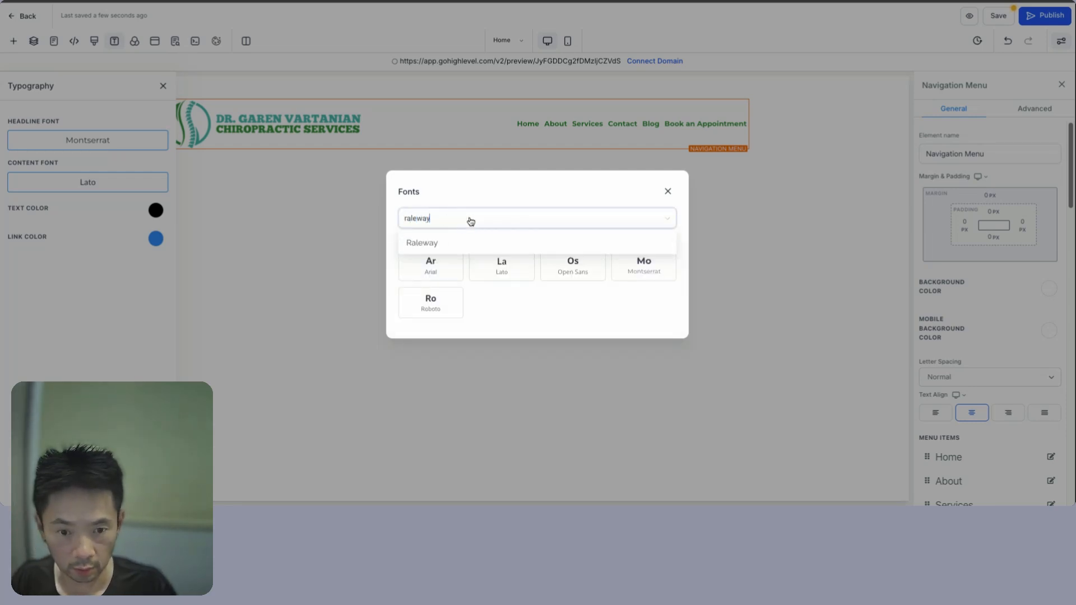
type("ay")
left_click(446, 244)
- Change the content font from Lato to Open Sans and close Typography settings
key("ctrl+Tab")
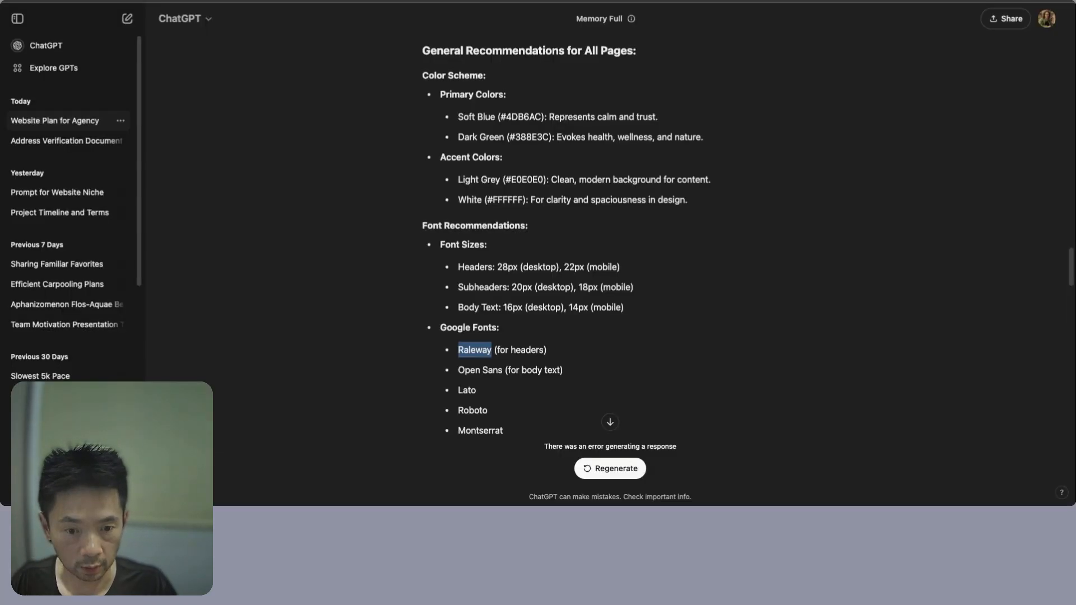
scroll(471, 384, "down", 3)
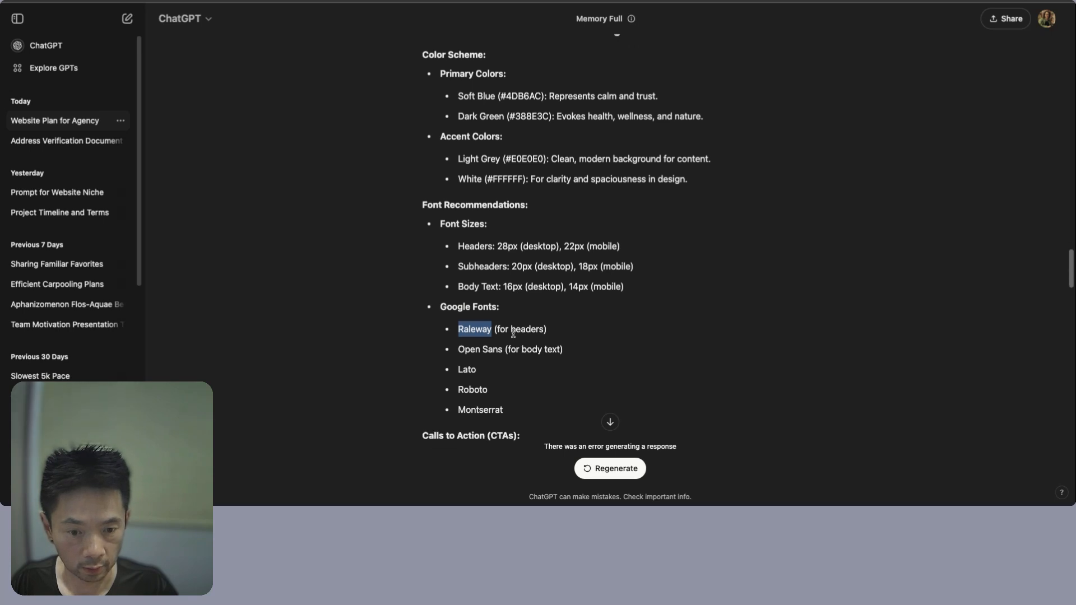
scroll(512, 332, "down", 2)
double_click(469, 231)
key("ctrl+c")
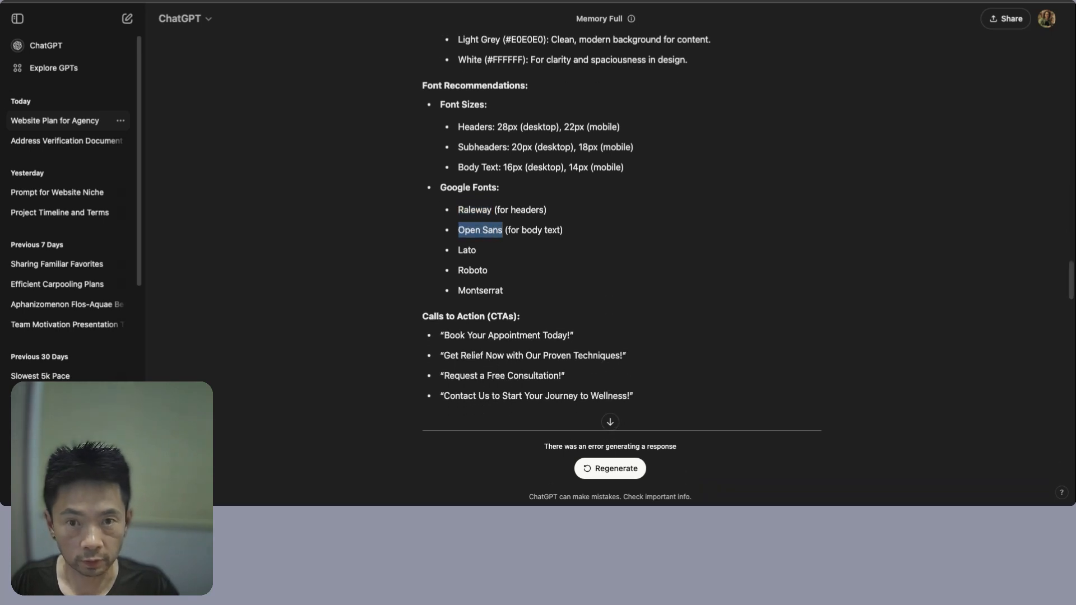
key("super+Tab")
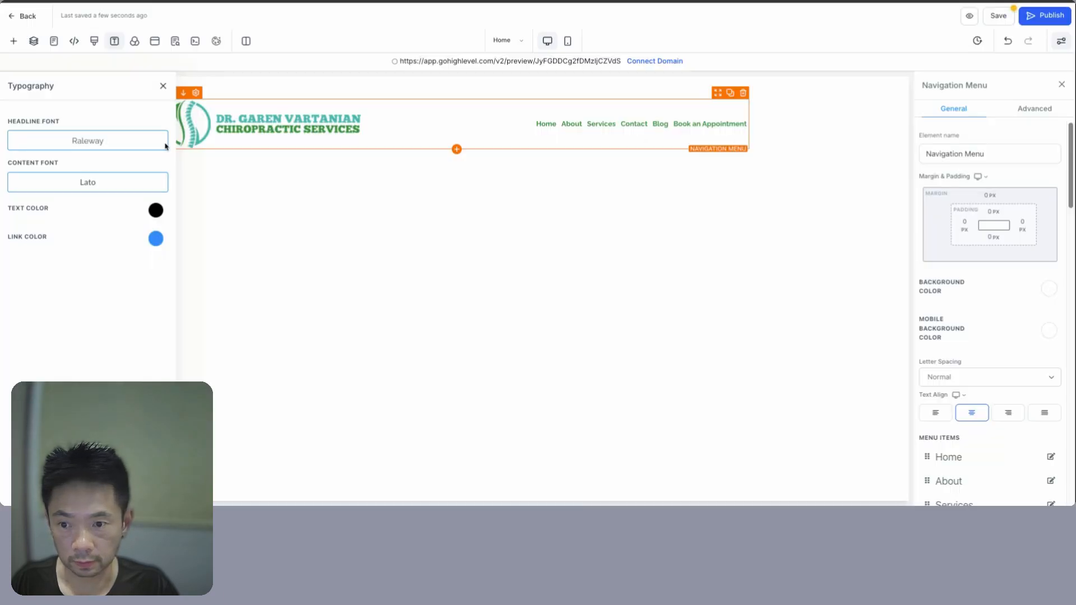
left_click(85, 182)
key("ctrl+v")
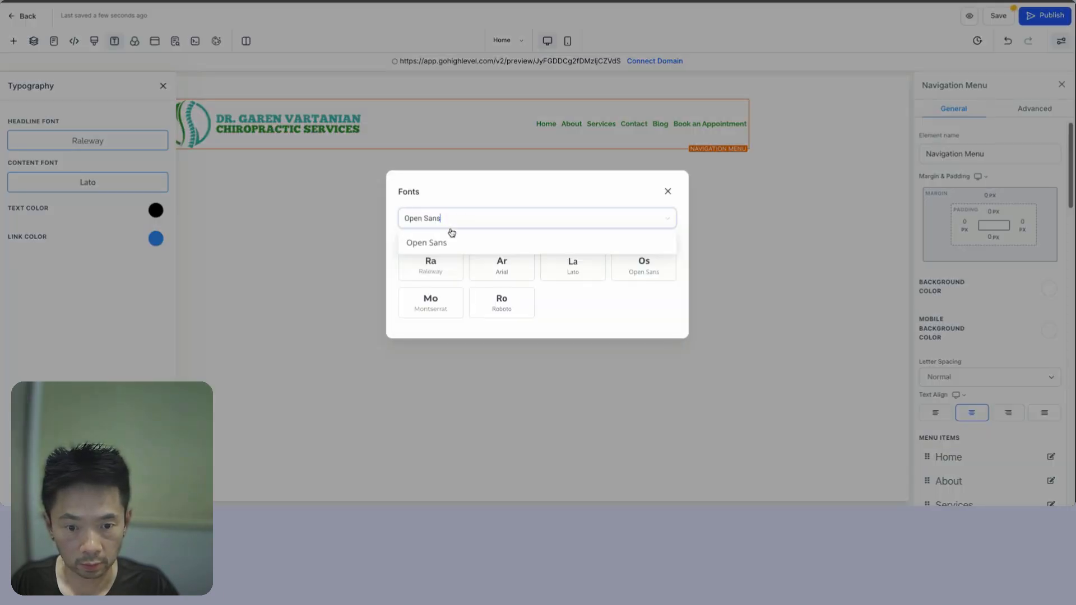
left_click(439, 244)
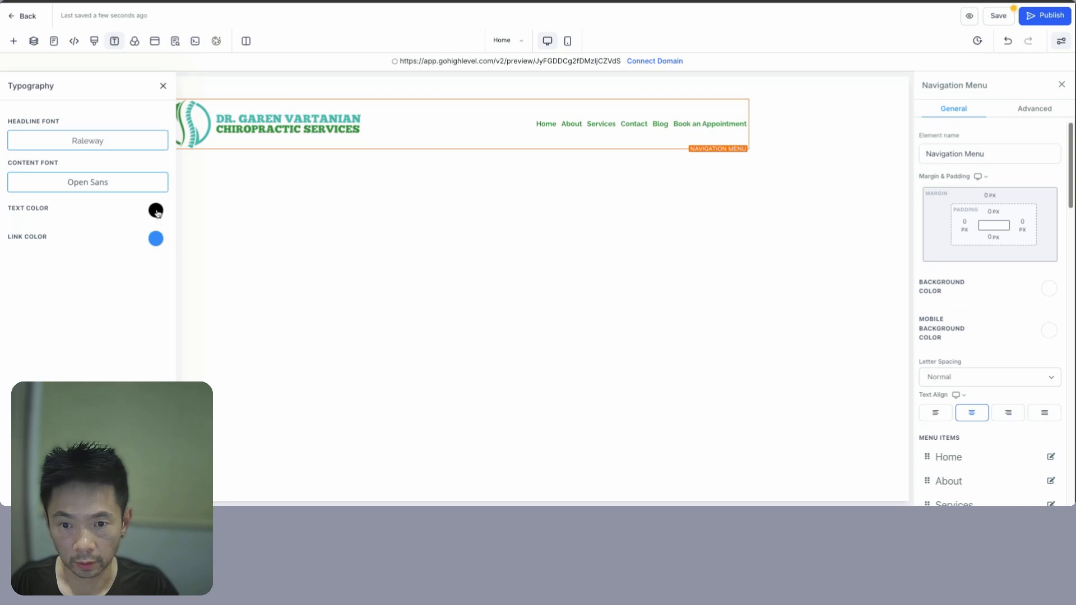
left_click(408, 276)
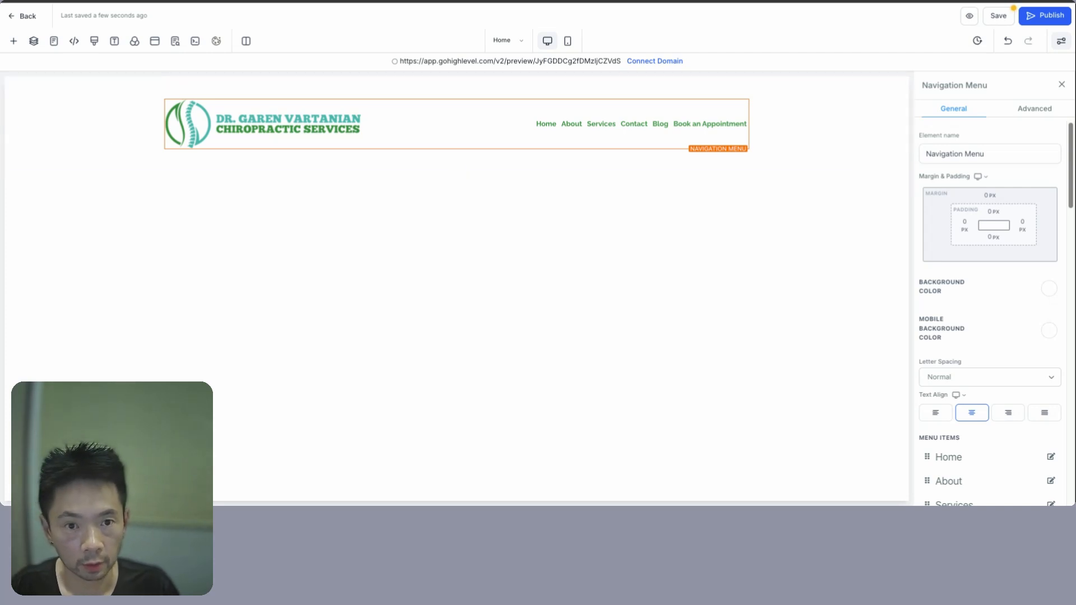
key("super+Tab")
- Copy the light grey hex code E0E0E0 from ChatGPT's plan
scroll(543, 256, "up", 4)
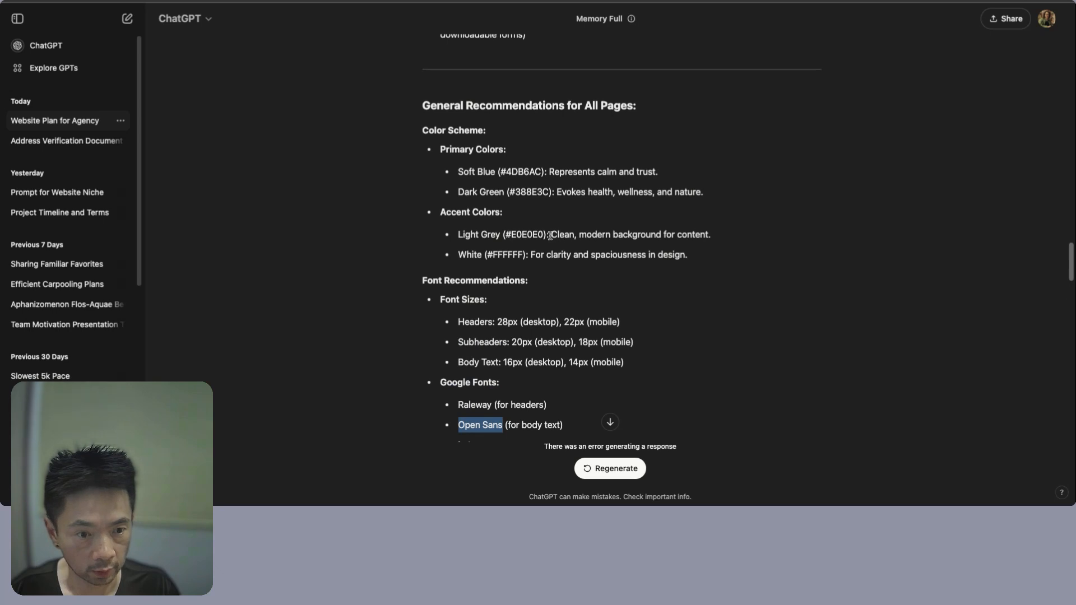
left_click_drag(579, 234, 708, 236)
double_click(579, 237)
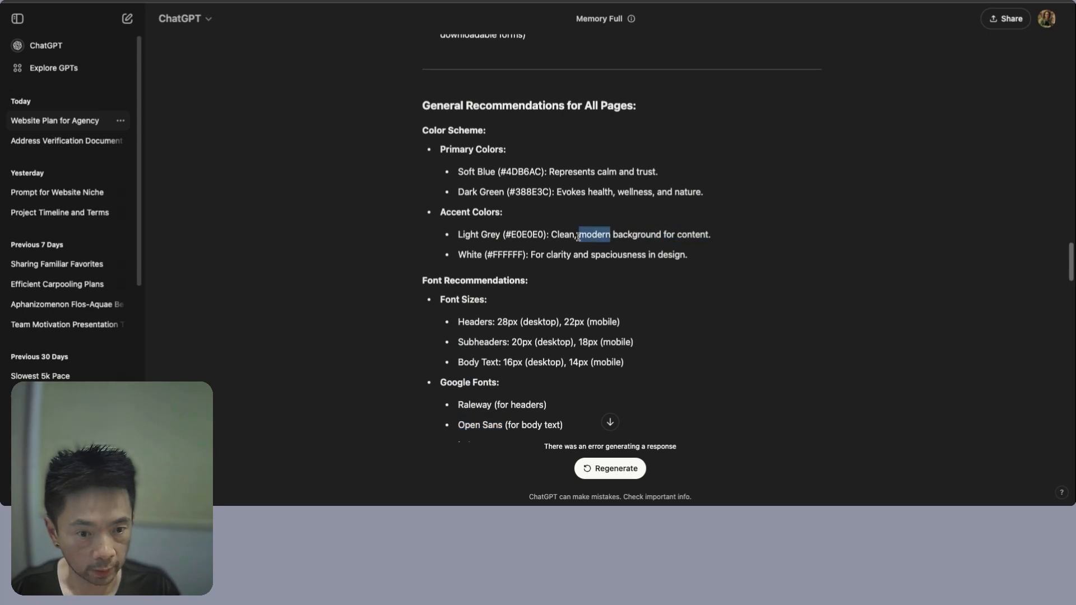
double_click(693, 235)
double_click(527, 235)
key("ctrl+c")
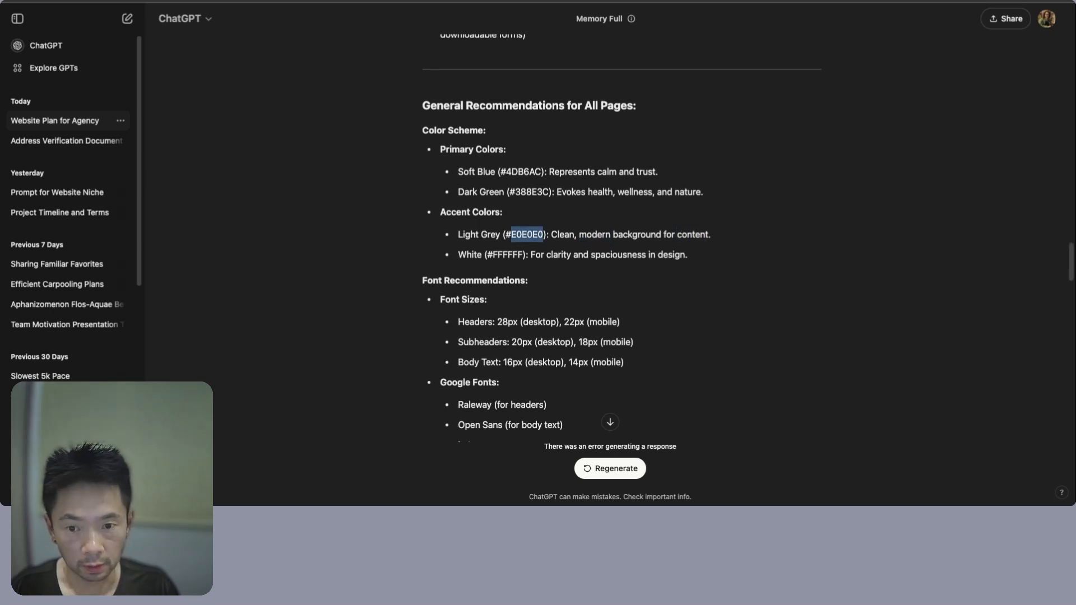
left_click(386, 1)
- Apply custom colour E0E0E0 as background to the Global Header and its navigation menu
left_click(93, 123)
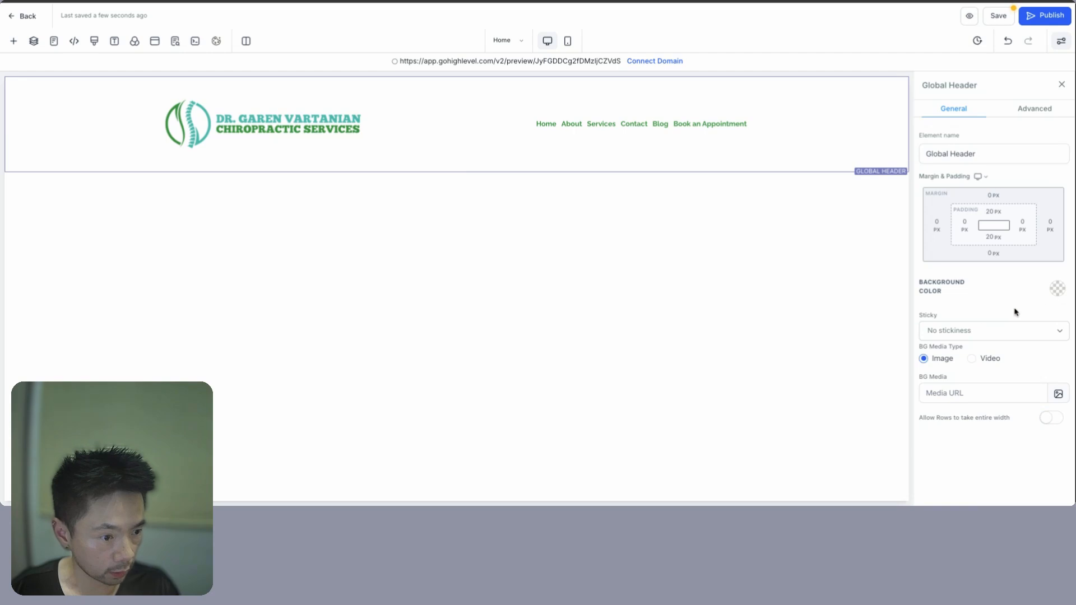
left_click(1057, 289)
left_click(986, 380)
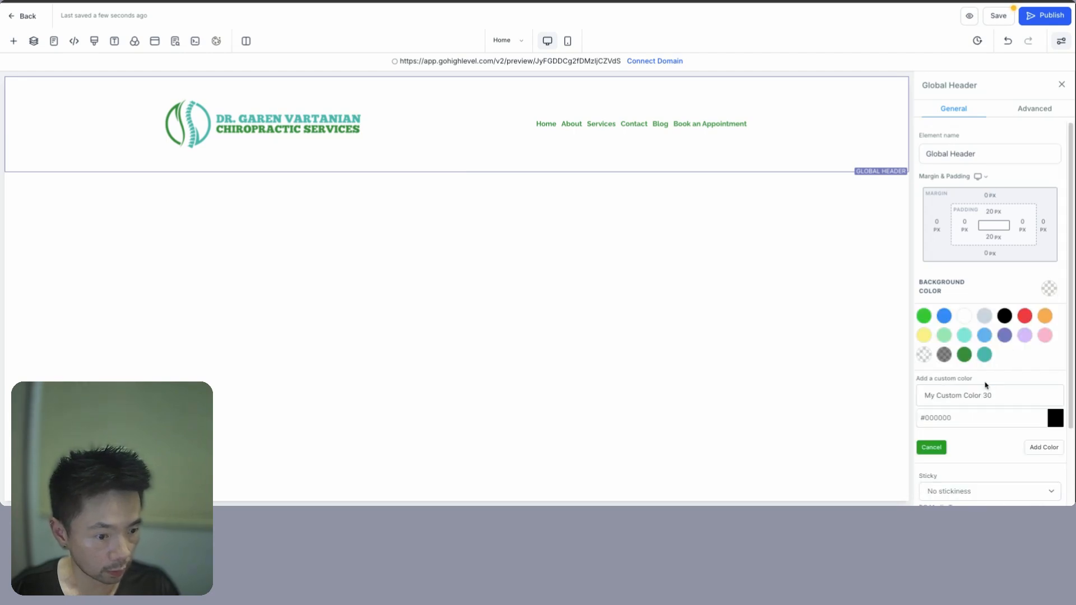
double_click(966, 425)
key("ctrl+v")
left_click(1039, 449)
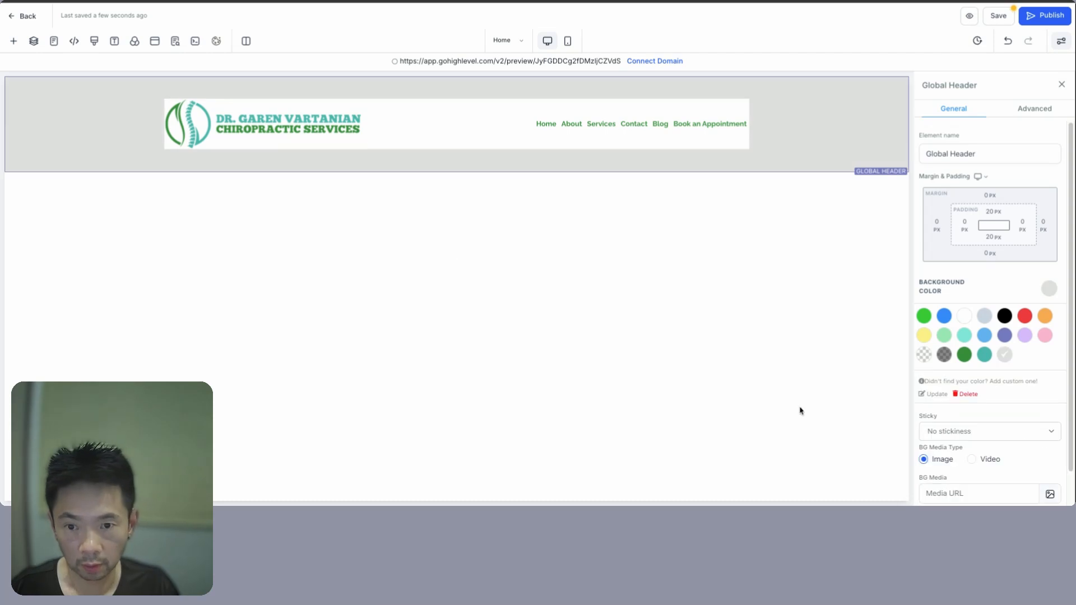
left_click(404, 135)
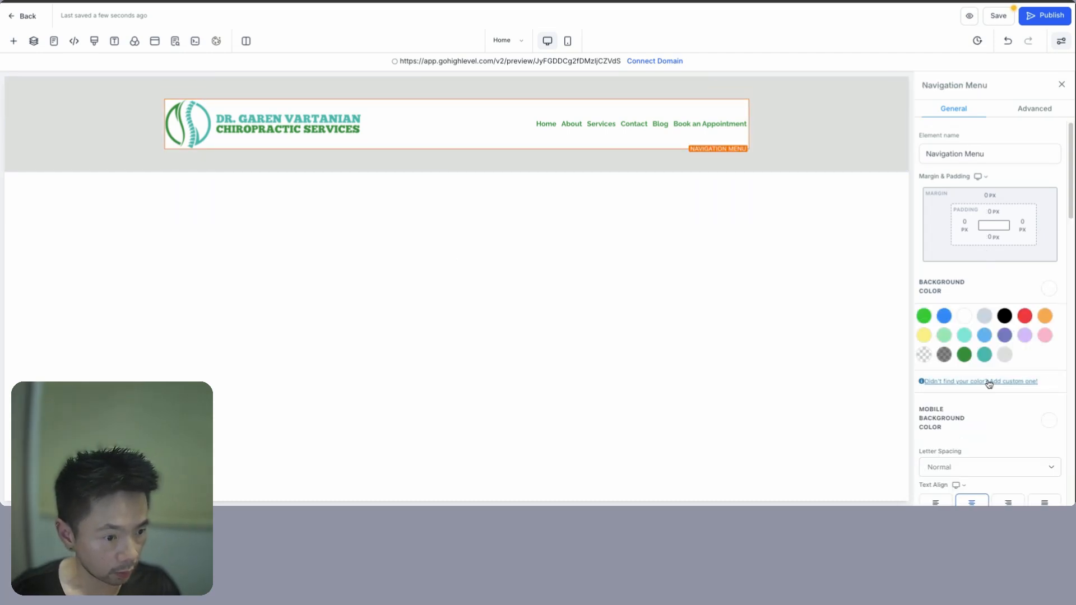
left_click(1004, 356)
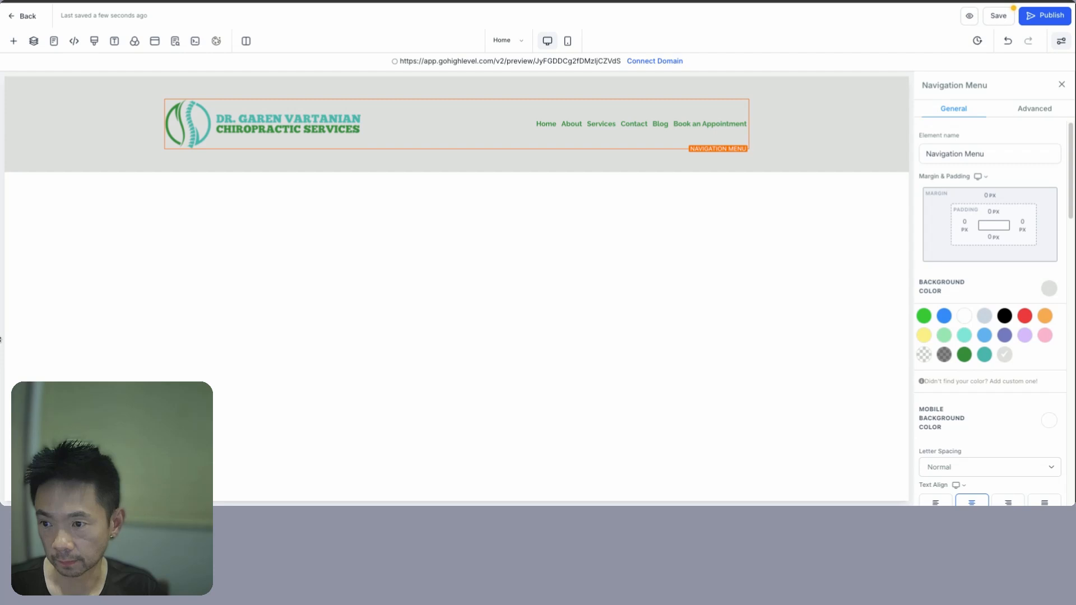
key("ctrl+Tab")
scroll(561, 316, "down", 5)
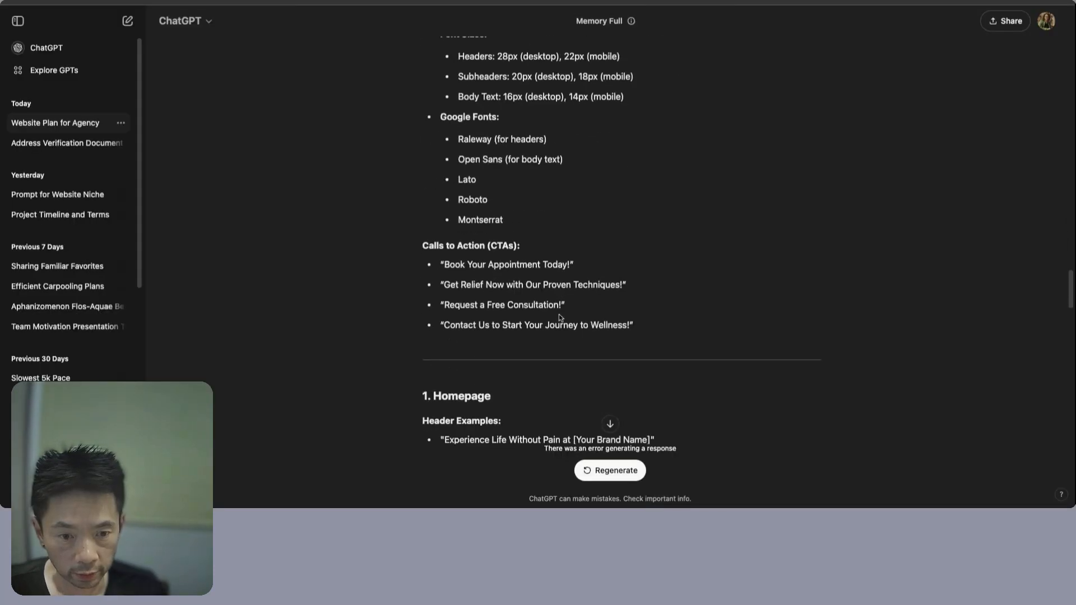
scroll(560, 316, "down", 2)
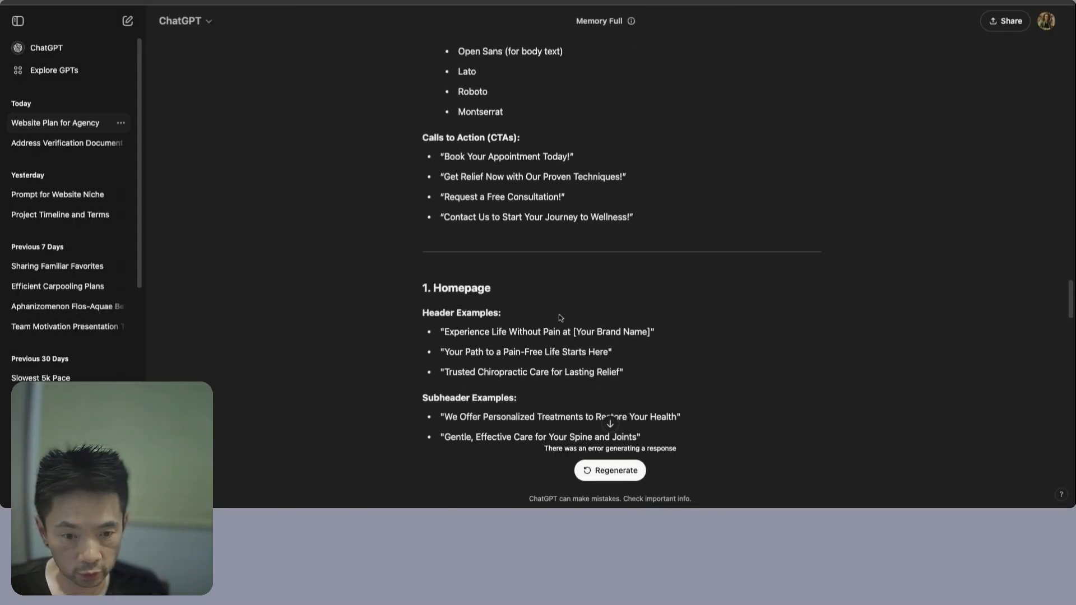
triple_click(431, 314)
double_click(451, 331)
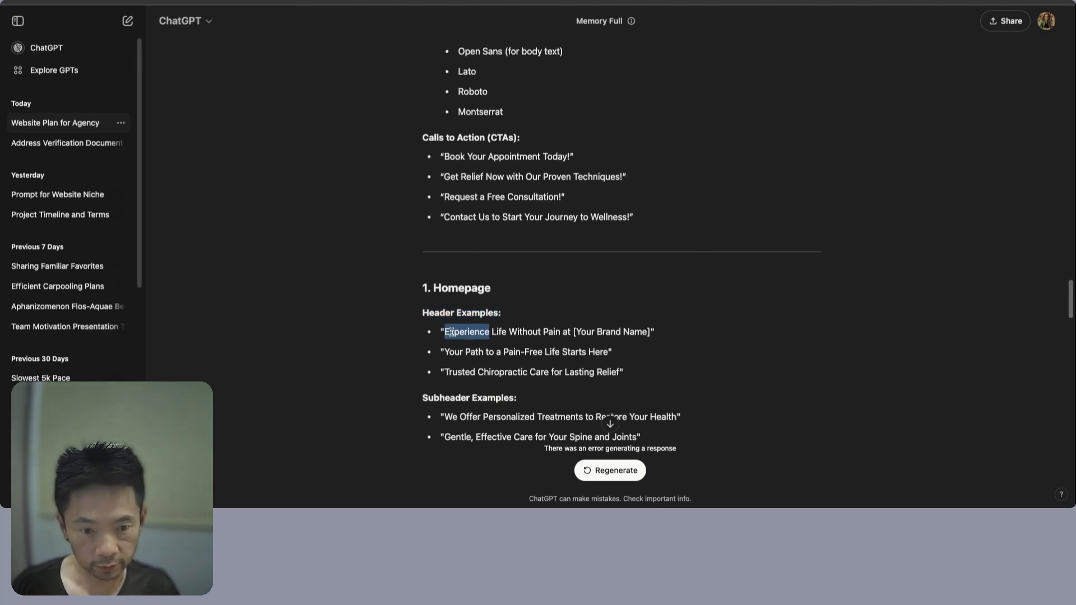
key("alt+shift+Right")
key("alt+shift+Right")
key("alt+shift+Right")
scroll(556, 331, "down", 3)
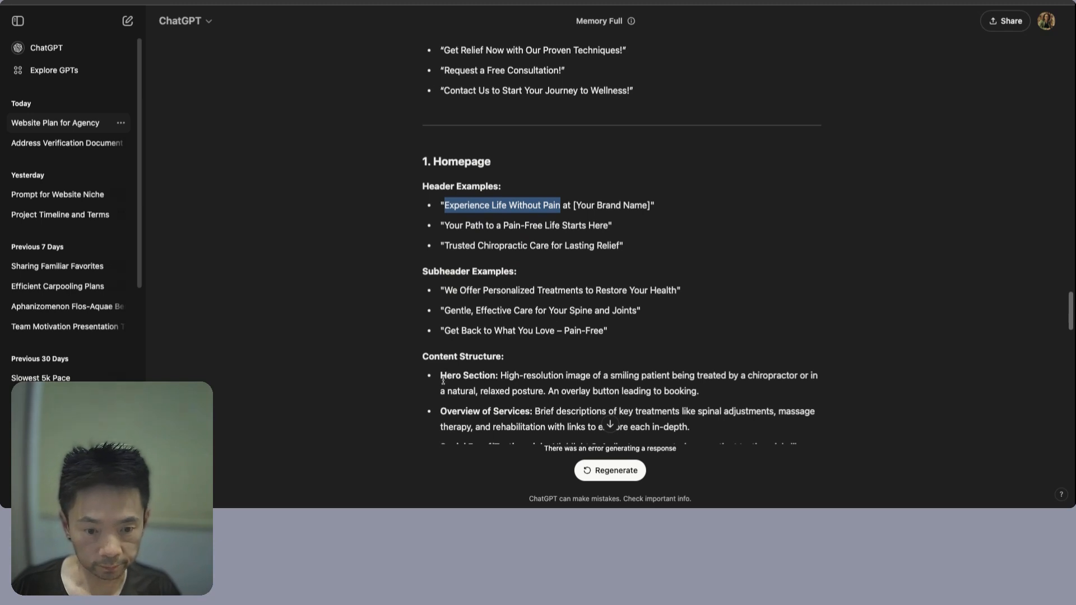
left_click_drag(447, 380, 699, 392)
left_click(463, 379)
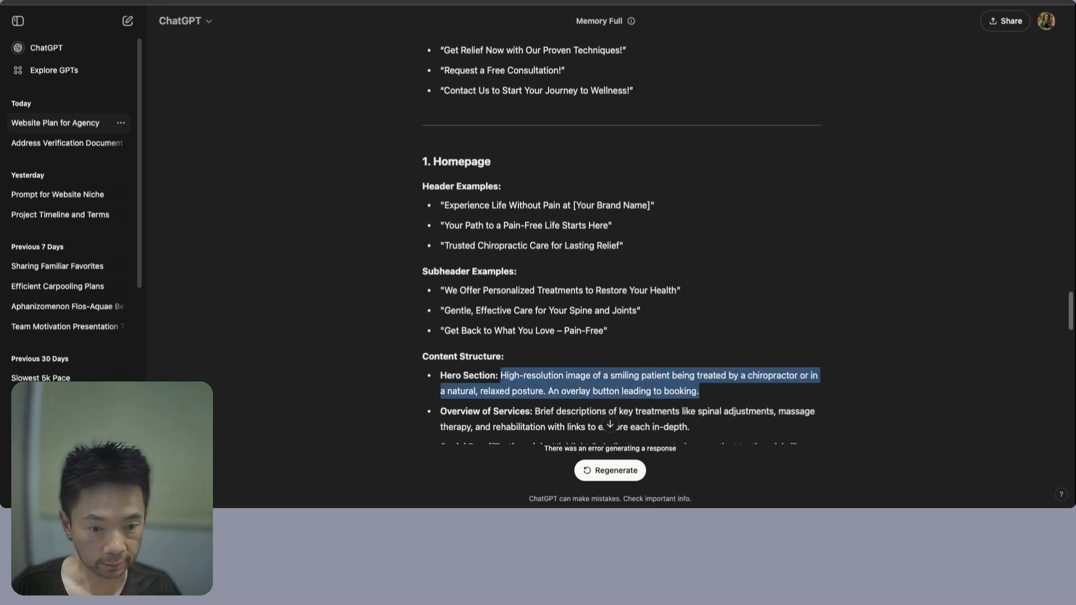
left_click(707, 395)
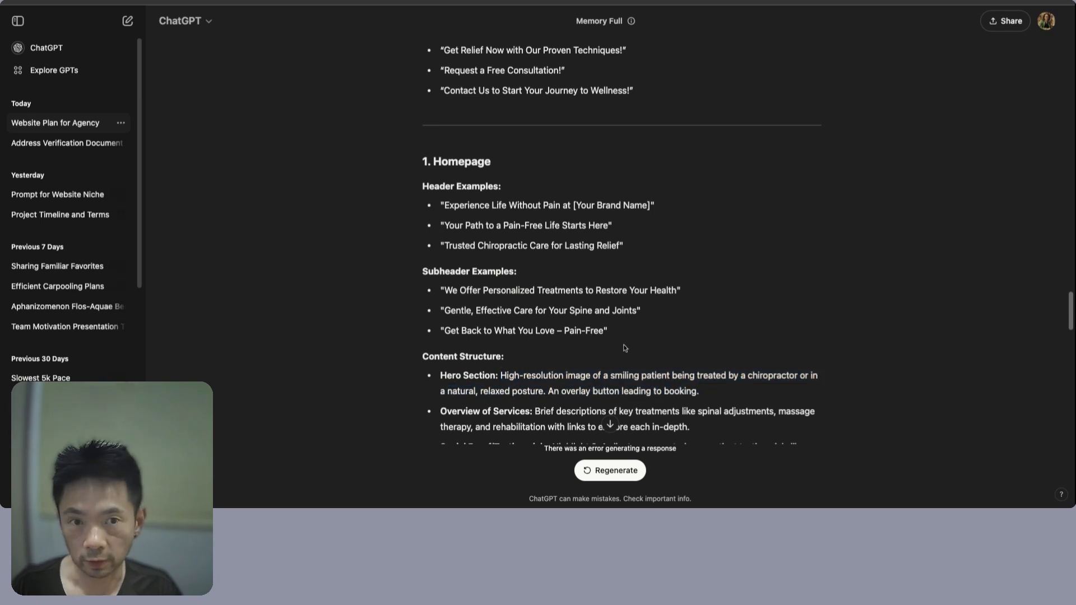
left_click(402, 2)
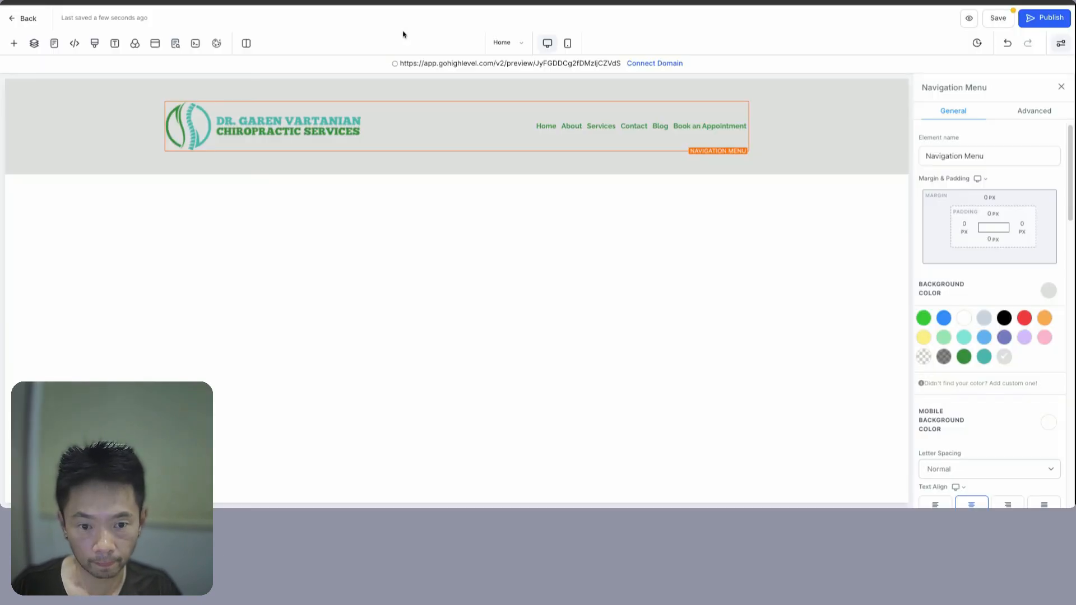
- Insert a full-width section under the header holding a one-column row
left_click(457, 175)
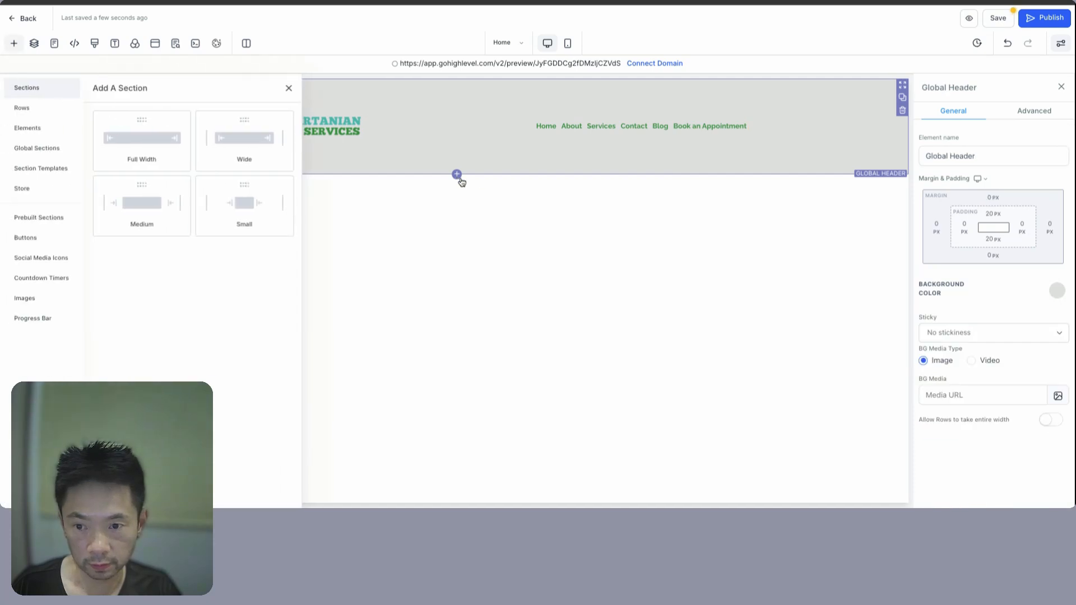
left_click(129, 129)
left_click(457, 211)
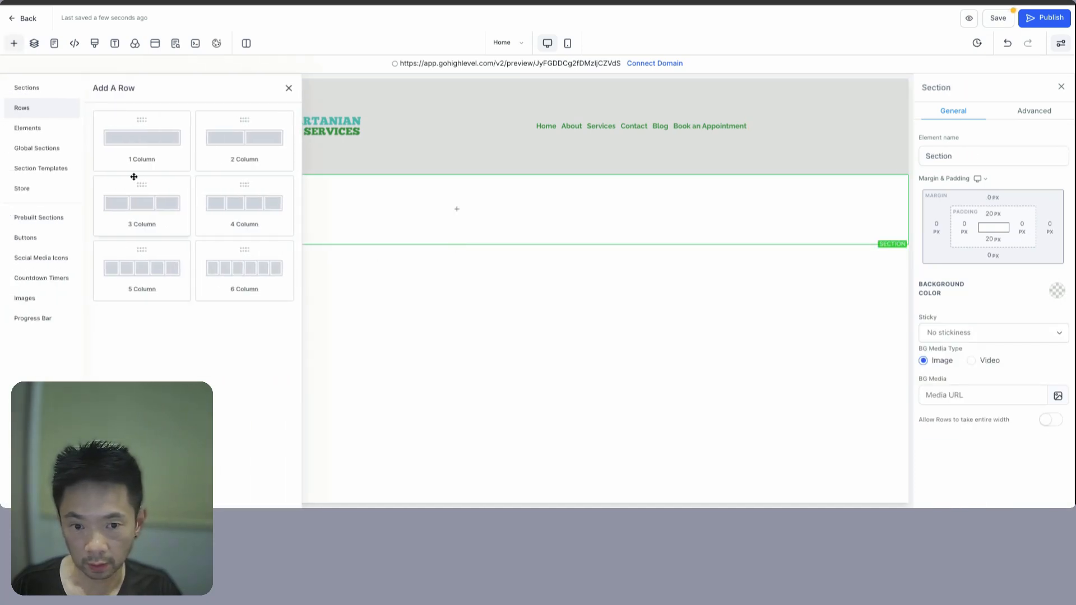
left_click(126, 143)
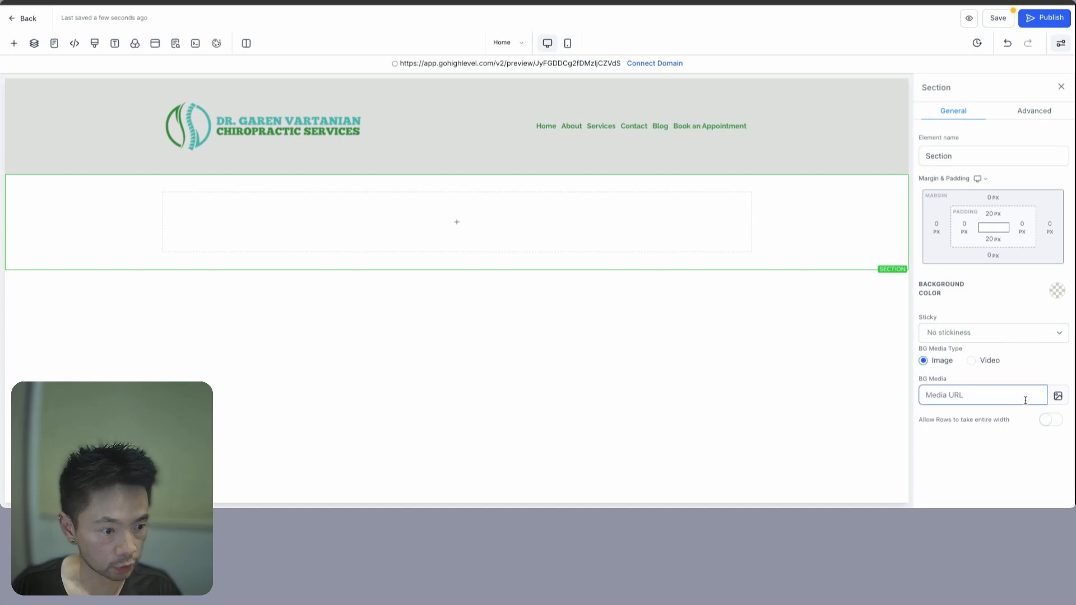
- Import the Pixabay chiropractor photo doctor-8247097_150.jpg into the media library
left_click(1058, 396)
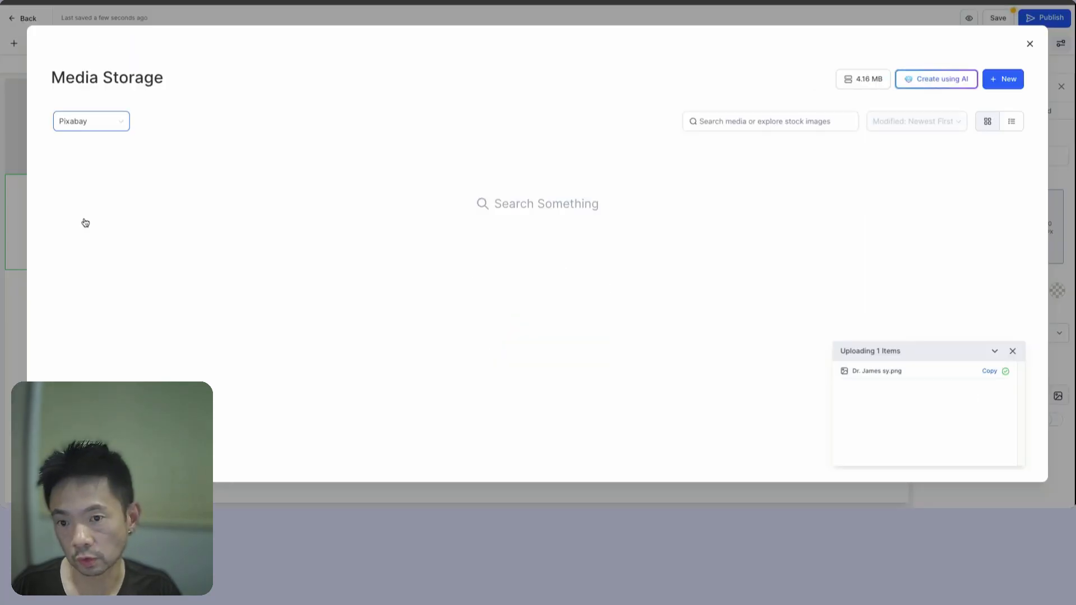
left_click(70, 121)
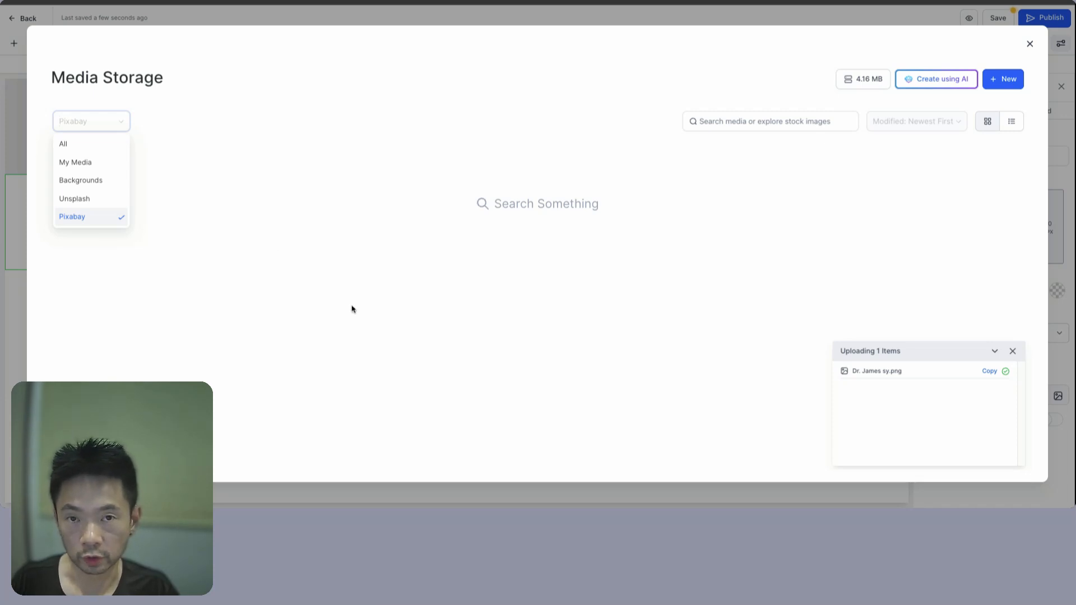
left_click(757, 120)
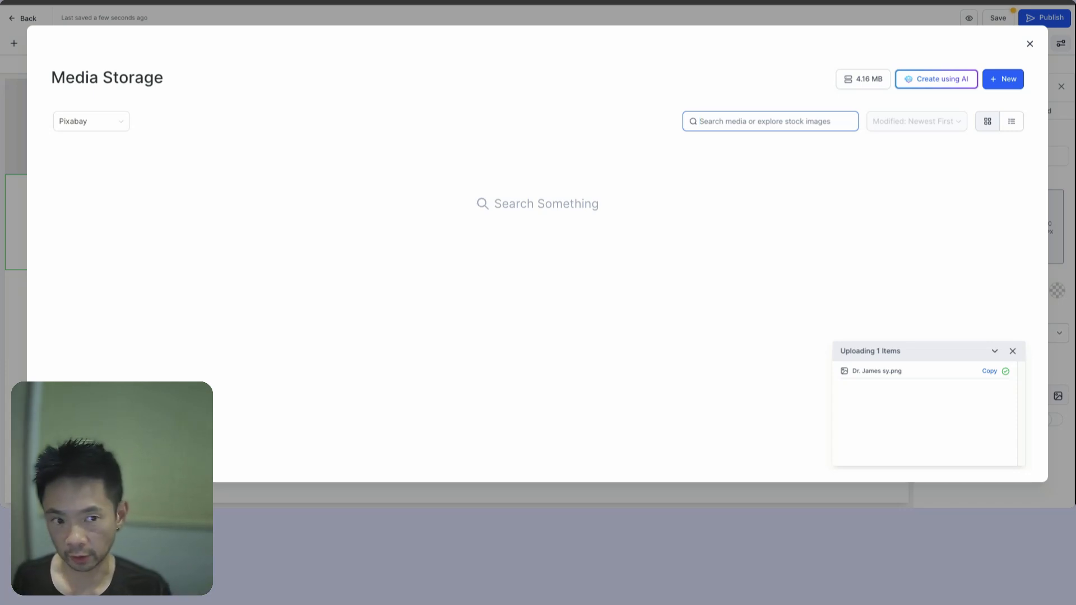
type("chiropractor")
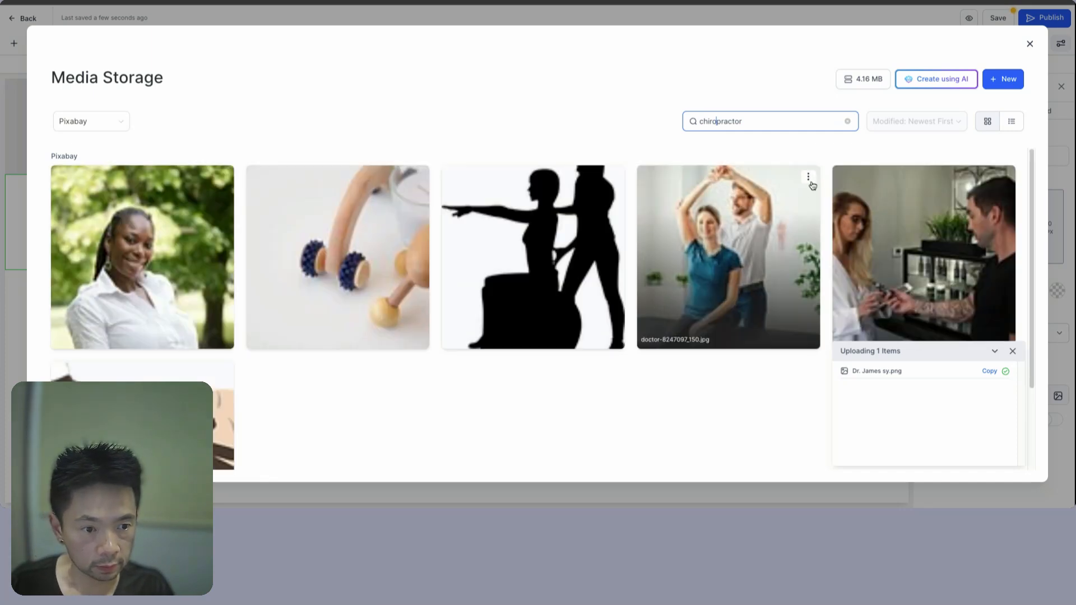
left_click(763, 220)
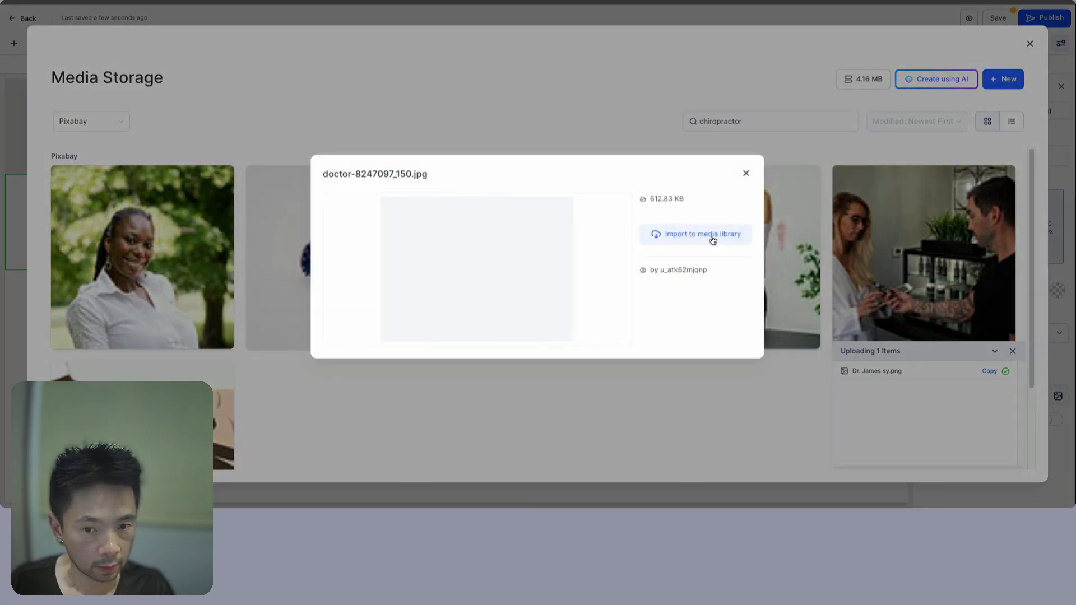
left_click(713, 235)
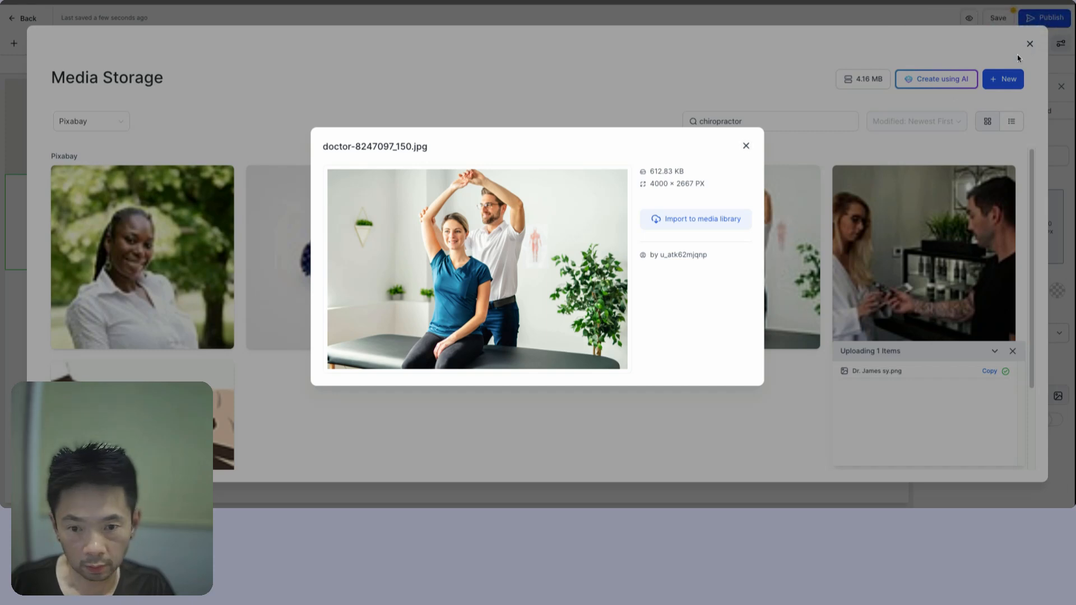
left_click(746, 148)
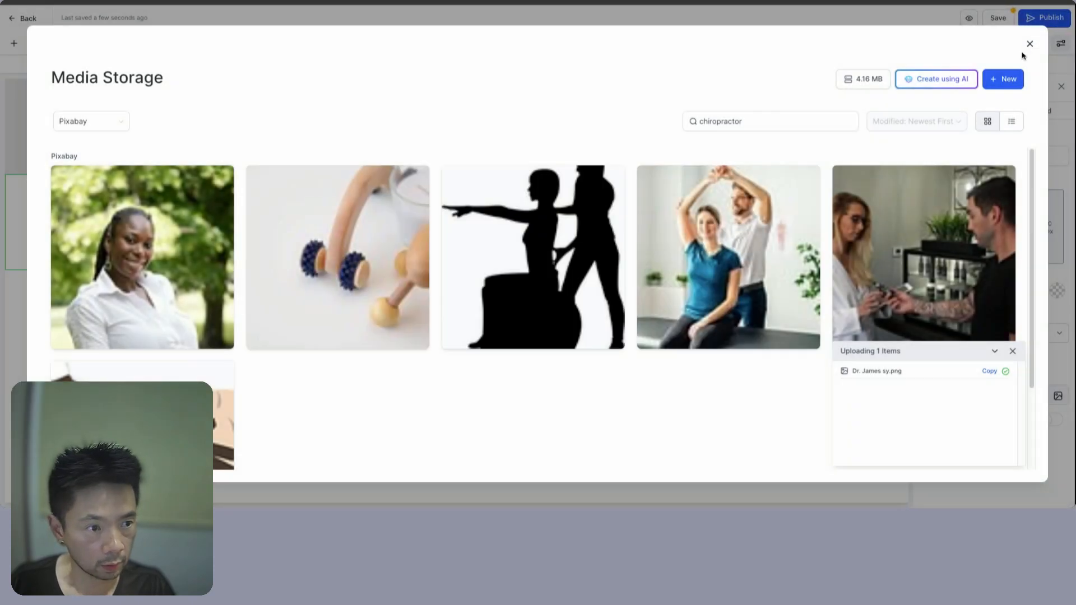
left_click(1030, 43)
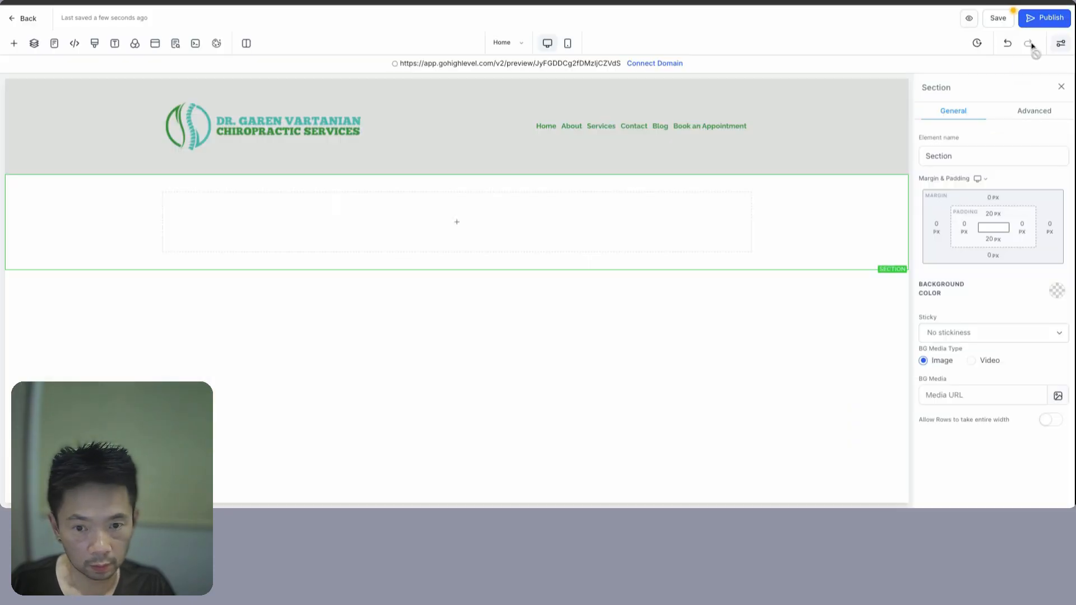
- Move the doctor photo into the Chiropractor v1 media folder
left_click(1061, 397)
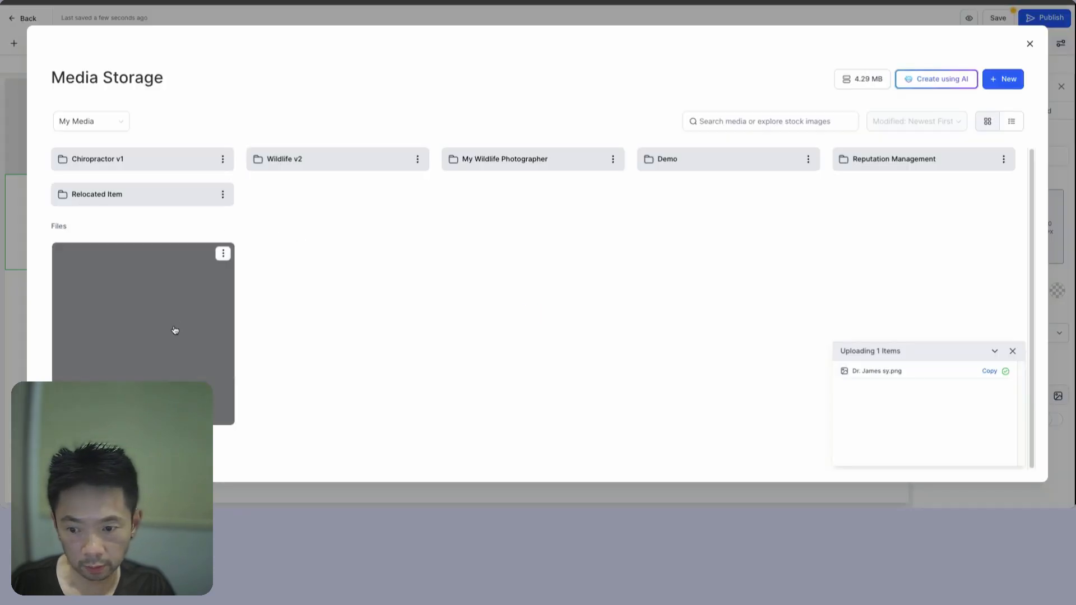
left_click(223, 254)
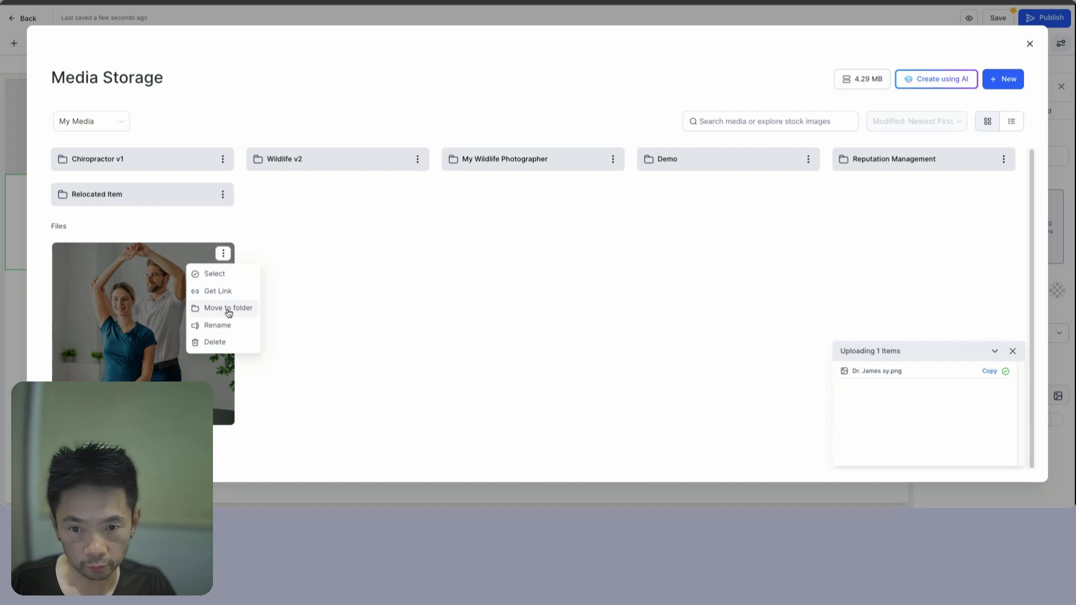
left_click(229, 308)
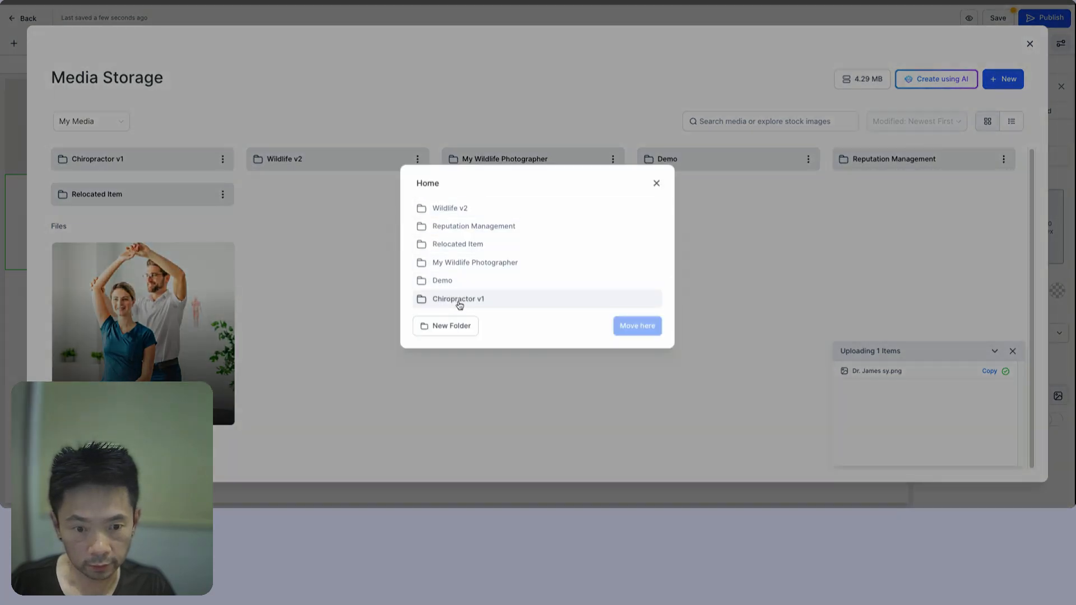
left_click(460, 303)
left_click(643, 302)
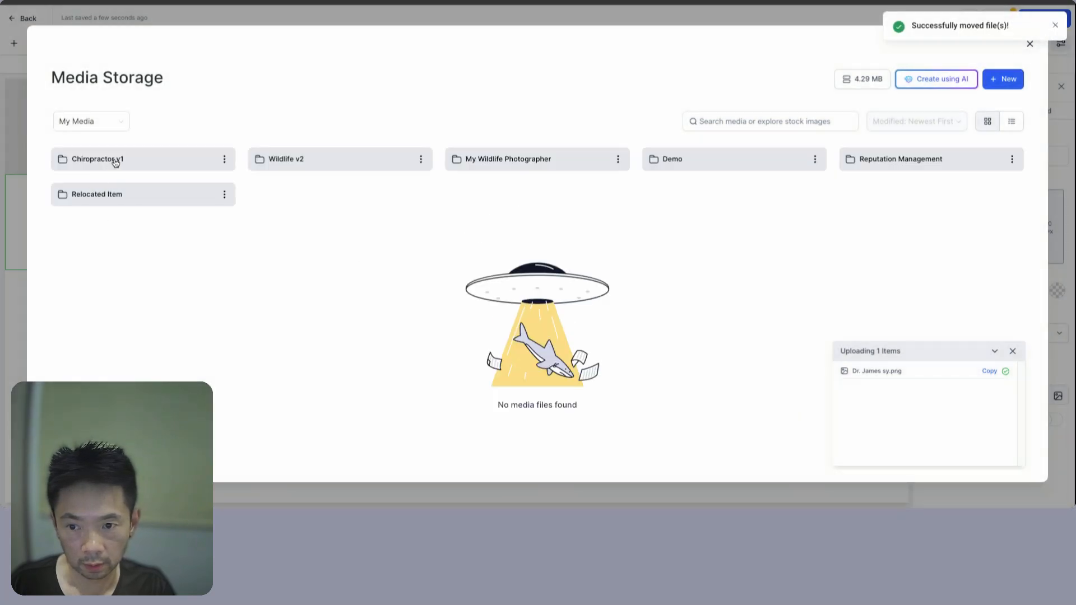
- Copy the doctor photo's link from Chiropractor v1 and return to the Media URL field
left_click(114, 162)
left_click(224, 192)
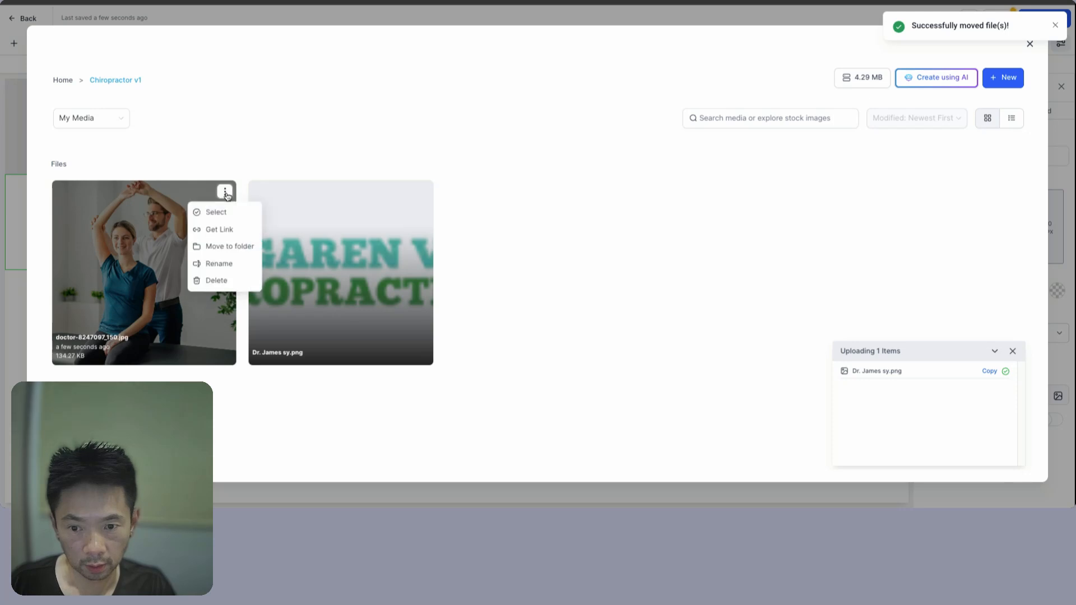
left_click(225, 230)
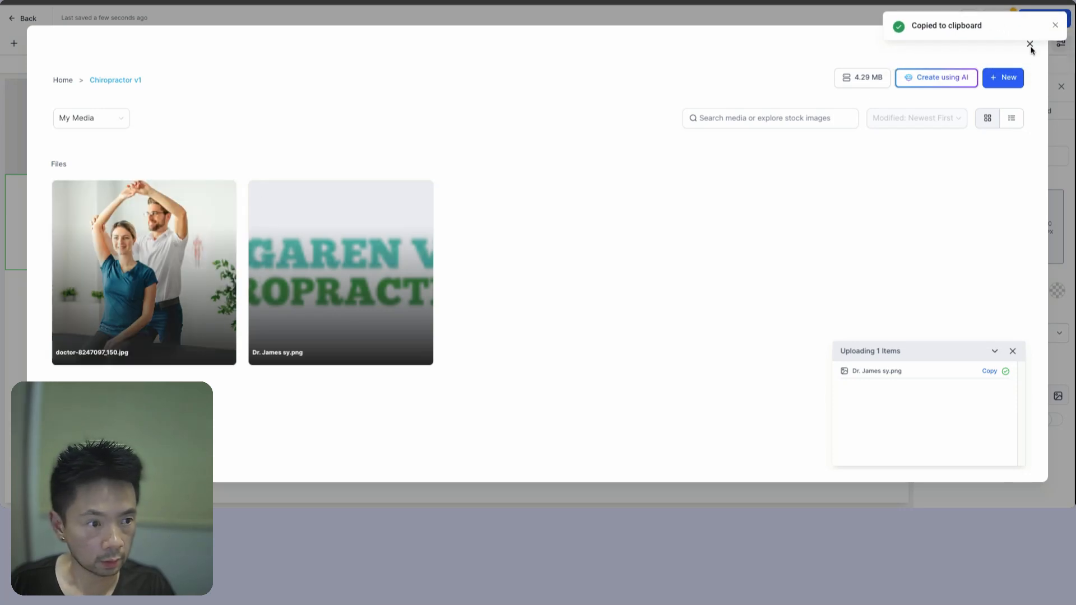
left_click(1054, 28)
left_click(1029, 44)
left_click(978, 396)
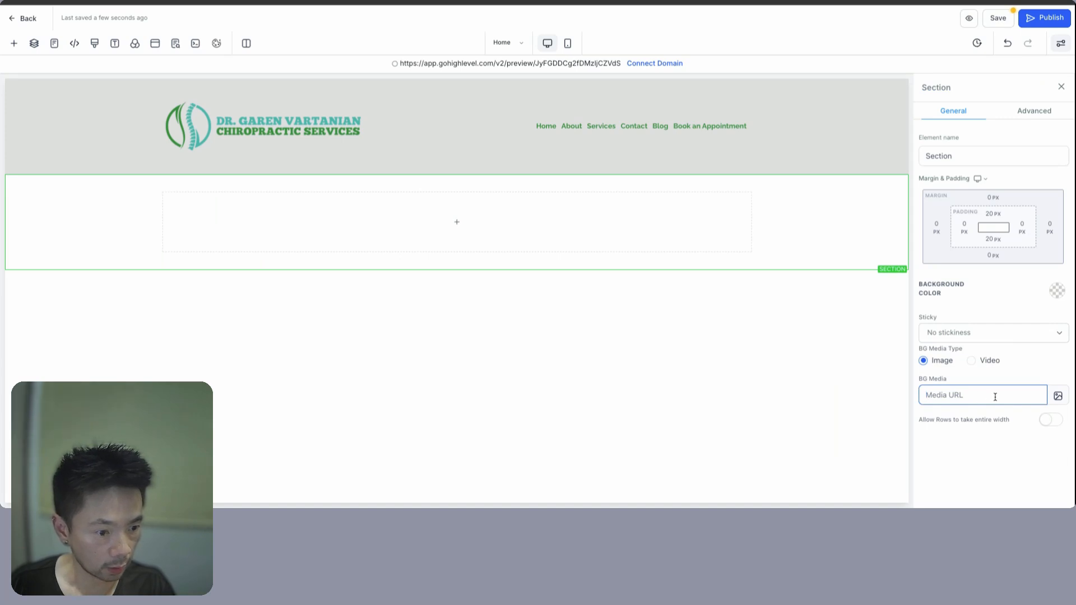
- Make the doctor photo the hero background with 100 px top and bottom padding
key("ctrl+v")
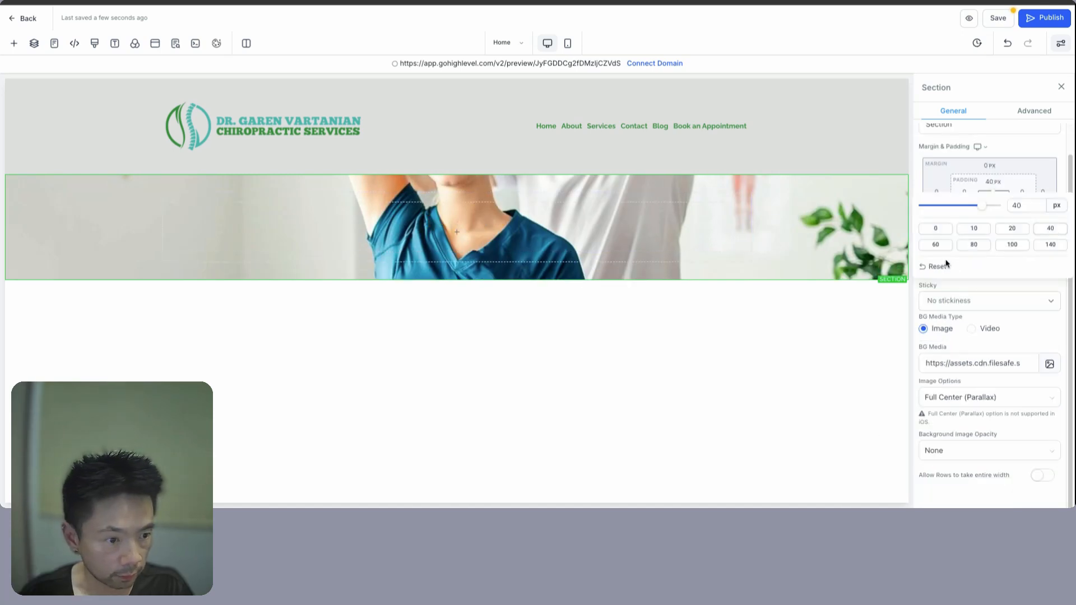
left_click(936, 247)
left_click(1010, 245)
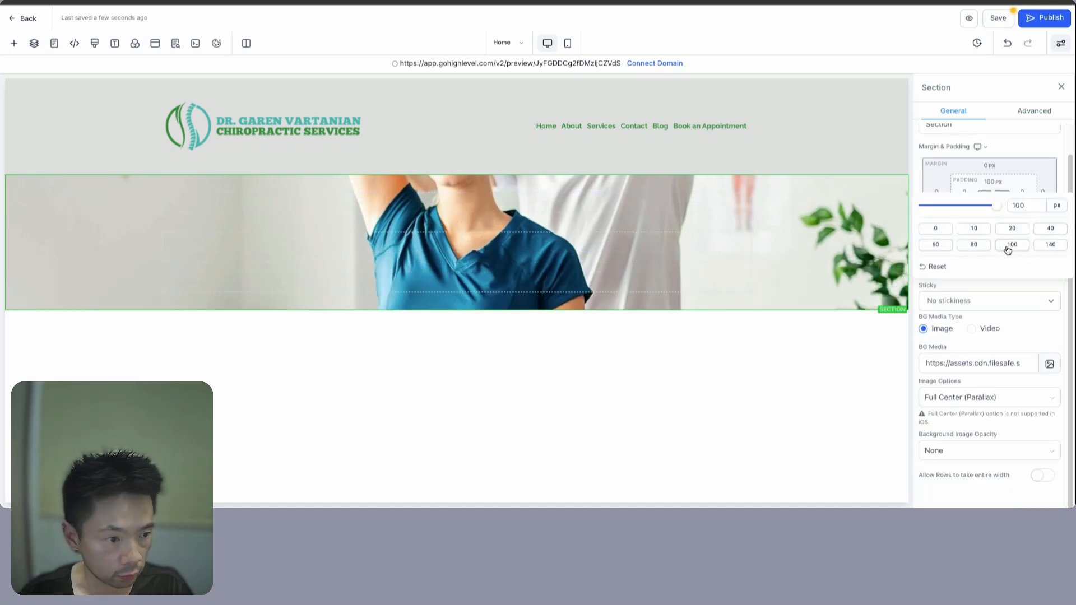
left_click(1050, 247)
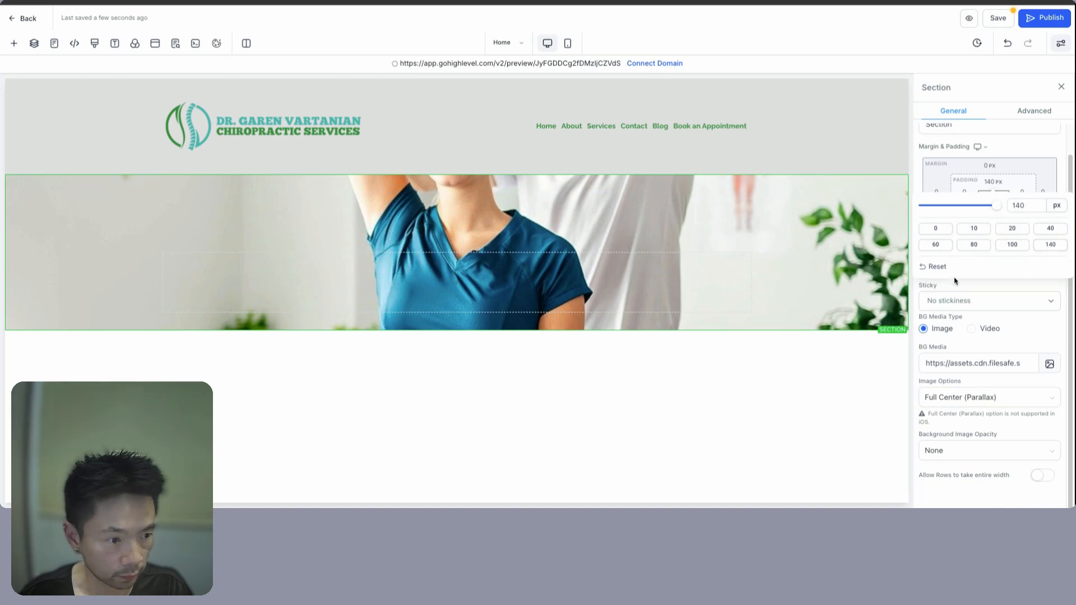
left_click(1011, 247)
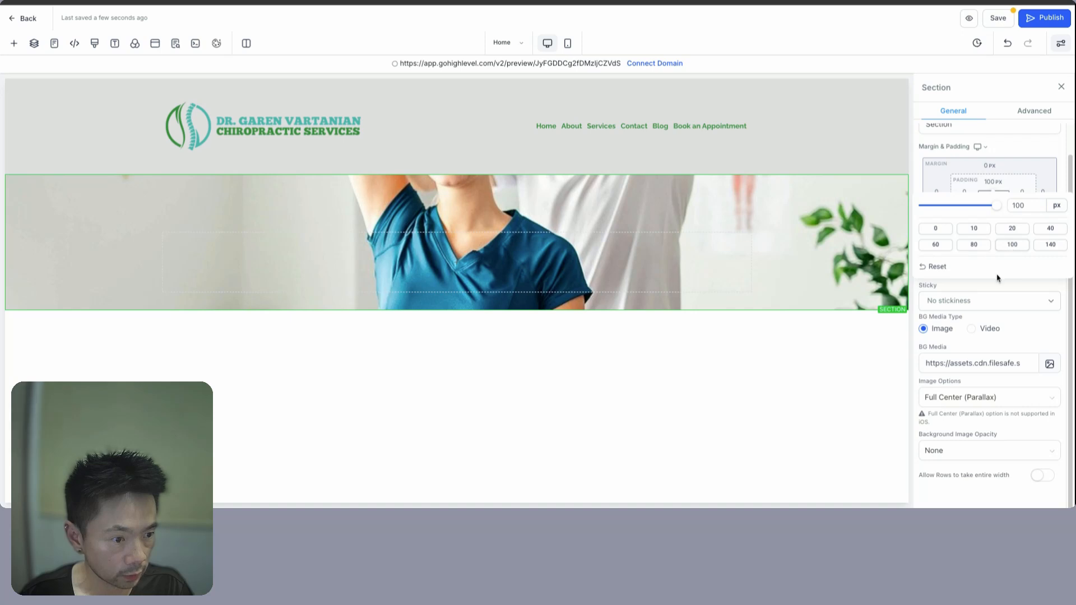
left_click(993, 206)
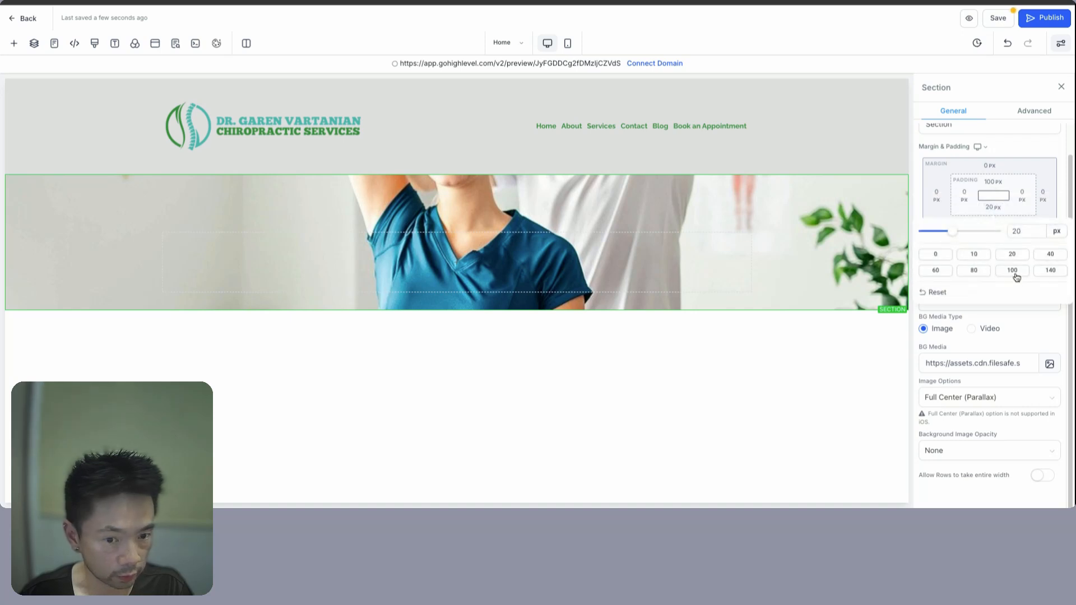
left_click(1013, 271)
left_click(1042, 338)
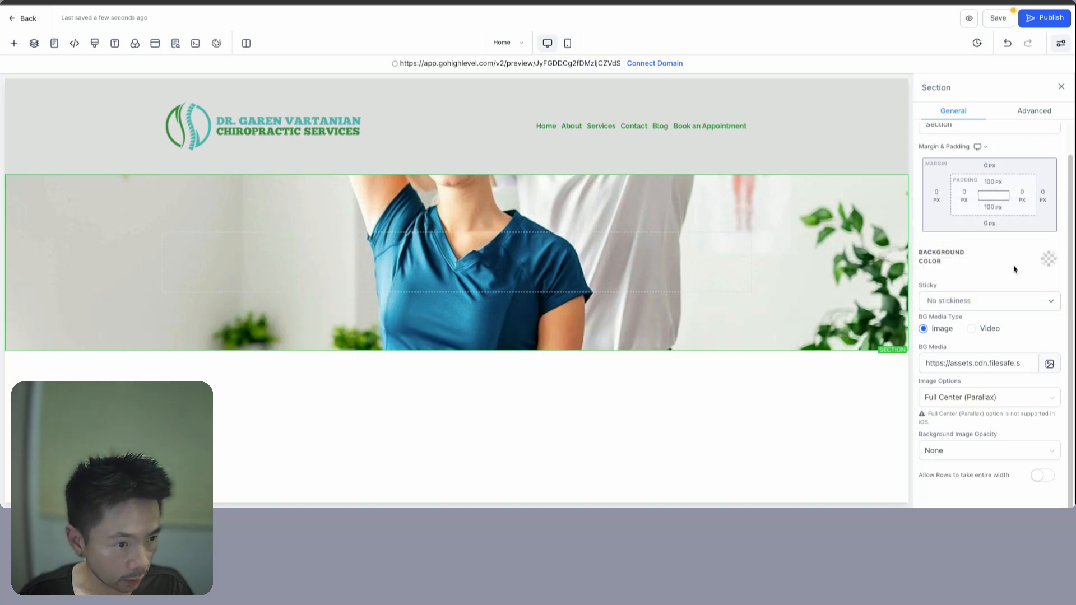
scroll(1014, 258, "up", 1)
scroll(1014, 270, "down", 1)
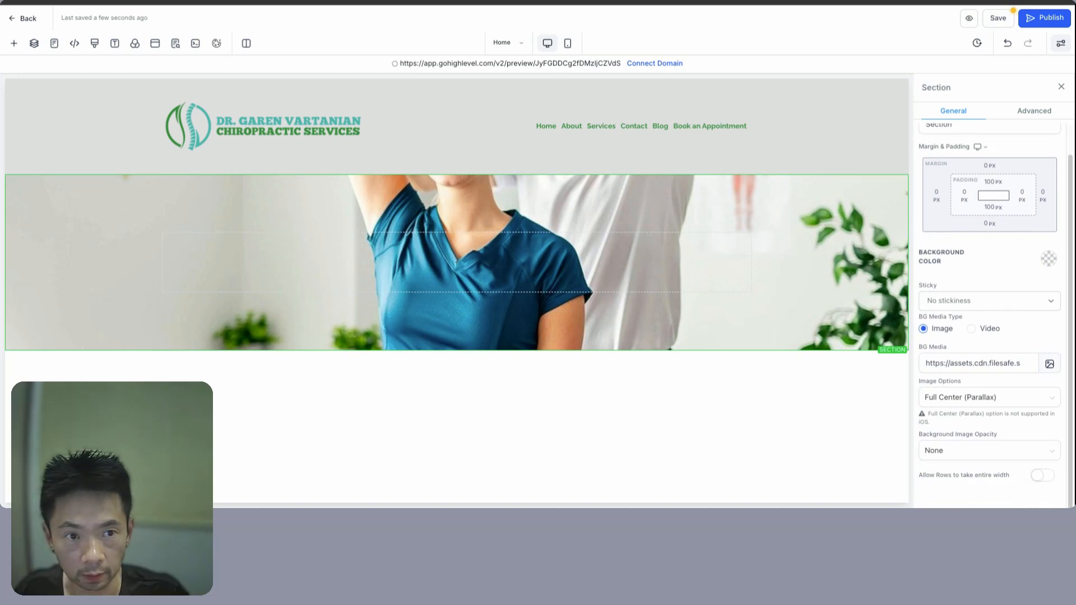
- Copy the header example 'Experience Life Without Pain at' from ChatGPT
key("ctrl+Tab")
key("ctrl+Tab")
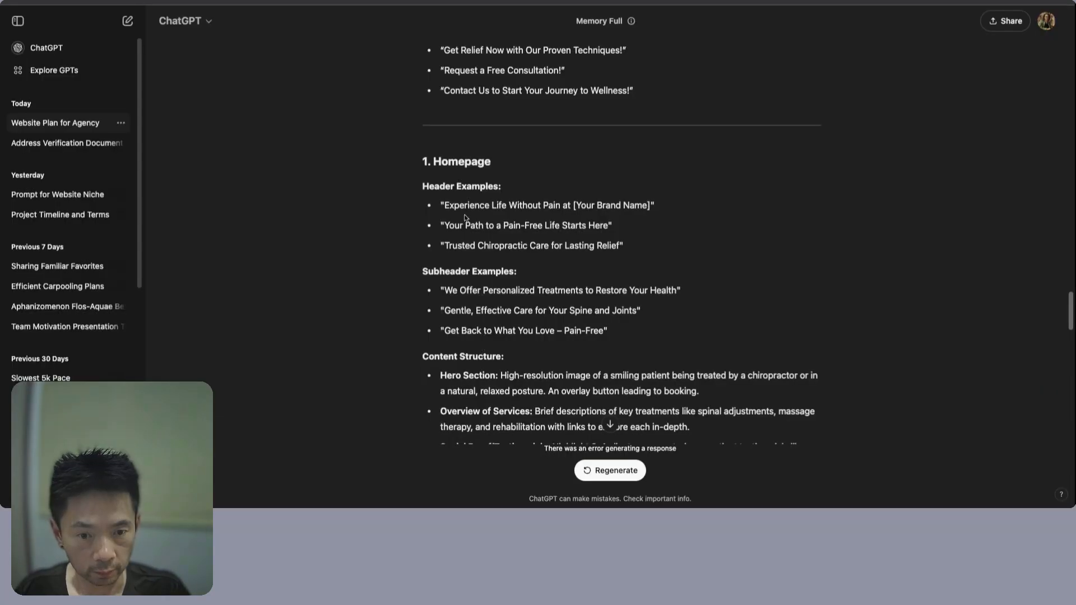
double_click(458, 207)
key("alt+shift+Right")
key("alt+shift+Right")
key("alt+shift+Right")
key("alt+shift+Right")
key("alt+shift+Right")
key("alt+shift+Right")
key("alt+shift+Right")
key("alt+shift+Left")
key("alt+shift+Left")
key("alt+shift+Left")
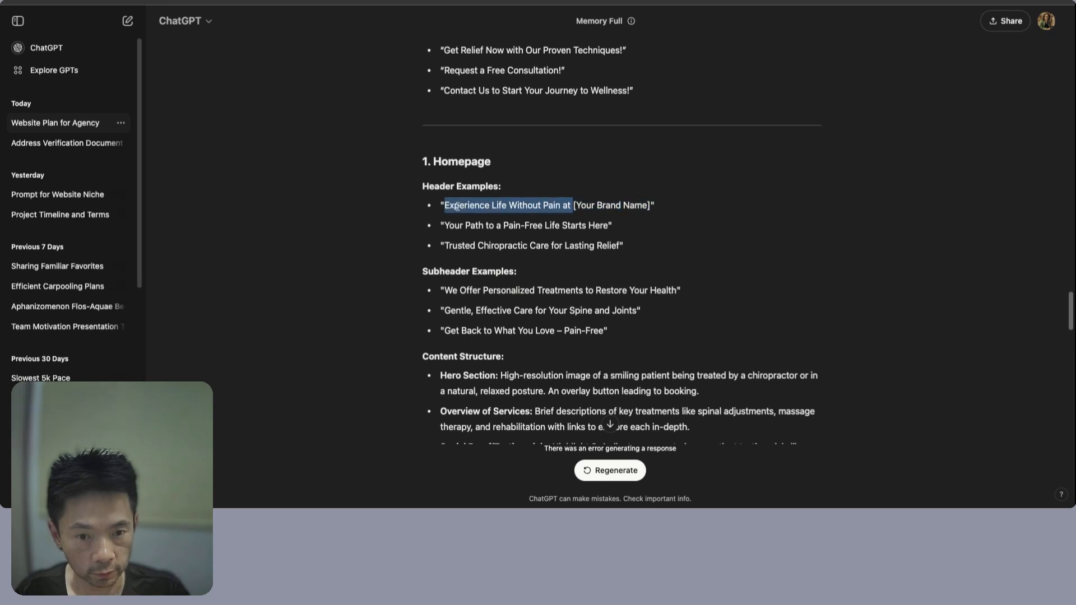
double_click(455, 207)
key("alt+shift+Right")
key("alt+shift+Right")
key("alt+shift+Right")
key("alt+shift+Right")
key("ctrl+c")
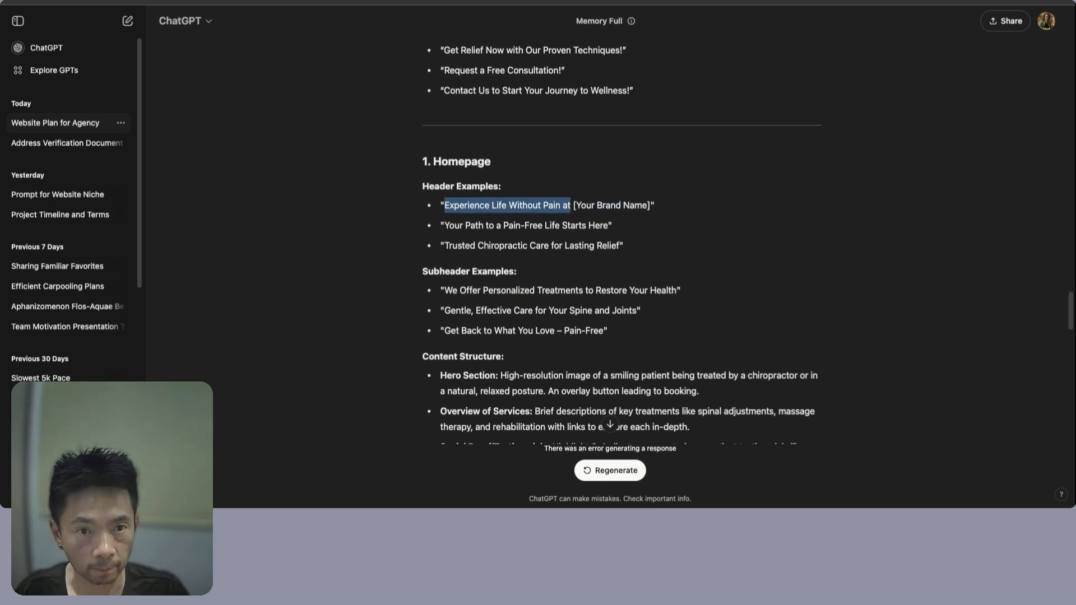
key("ctrl+Tab")
- Add a headline reading 'Experience Life Without Pain with' followed by the practice's name
left_click(472, 265)
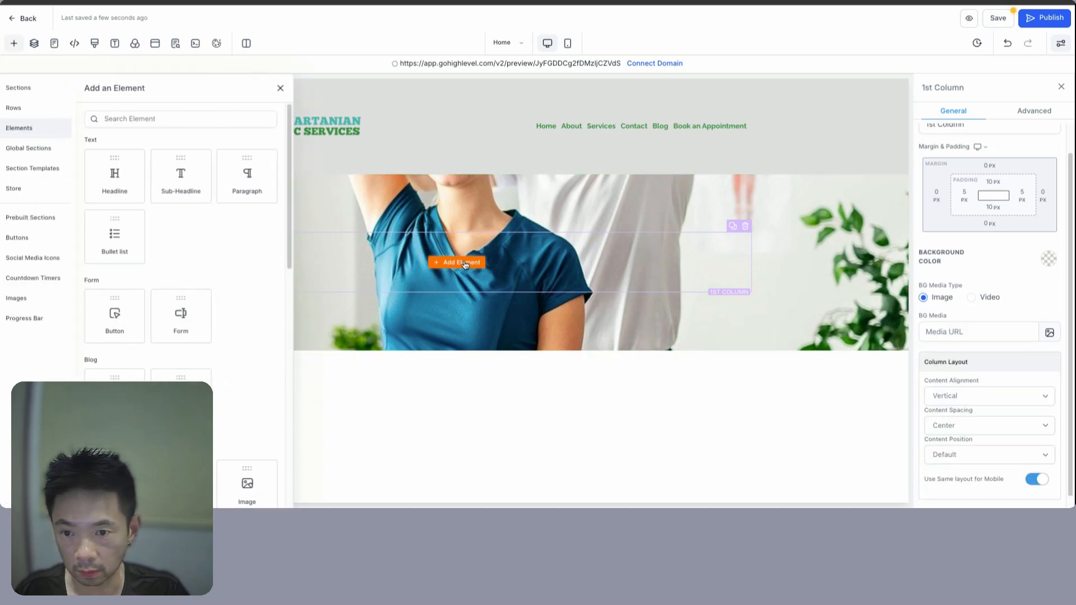
left_click_drag(132, 176, 367, 247)
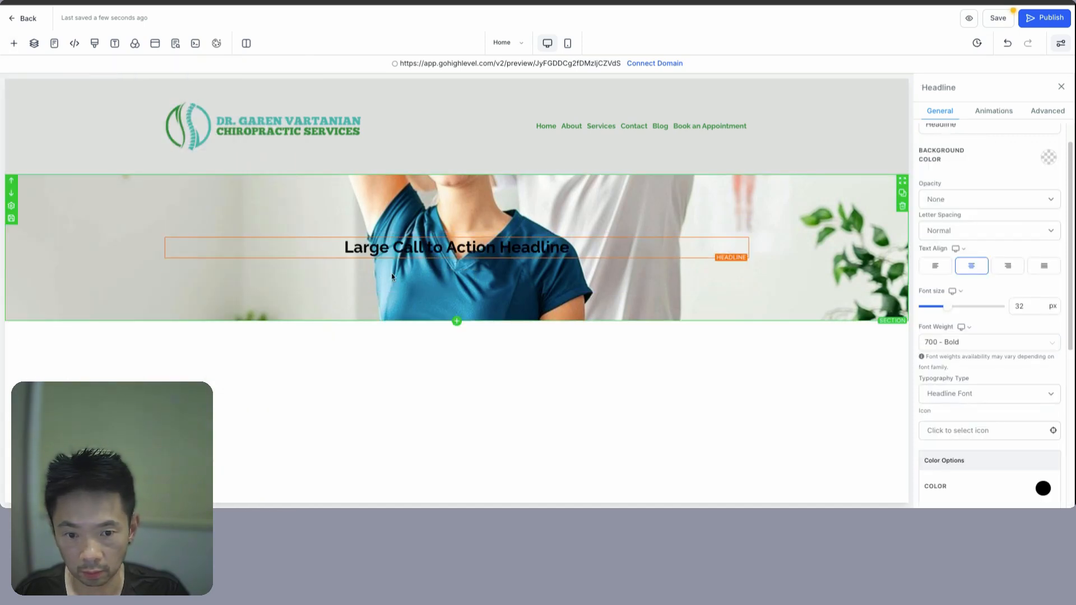
left_click(367, 247)
key("ctrl+v")
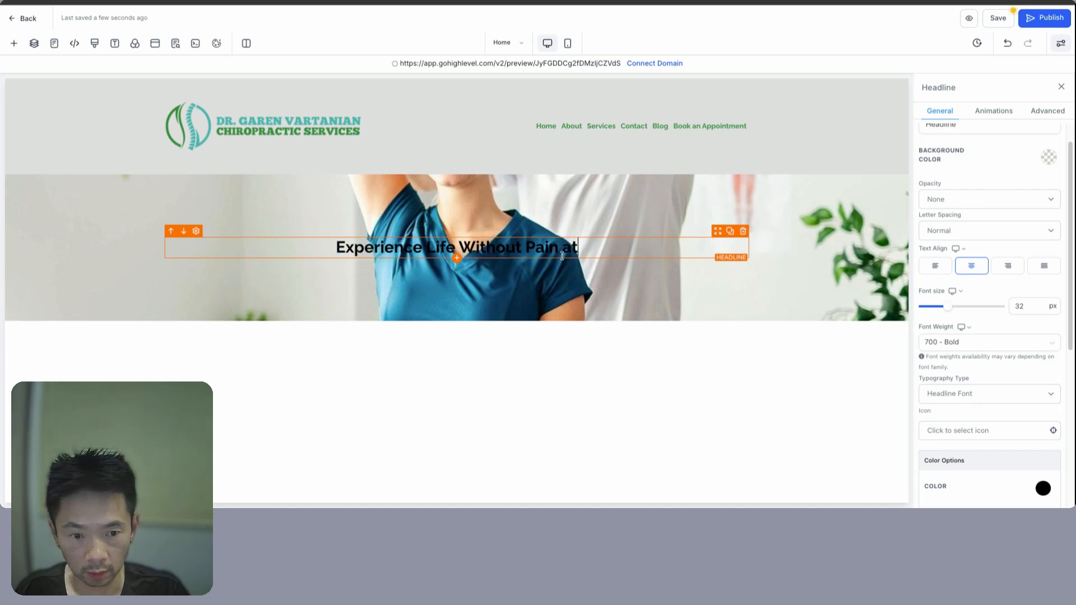
type("Dr Garen's Chiropractic Services")
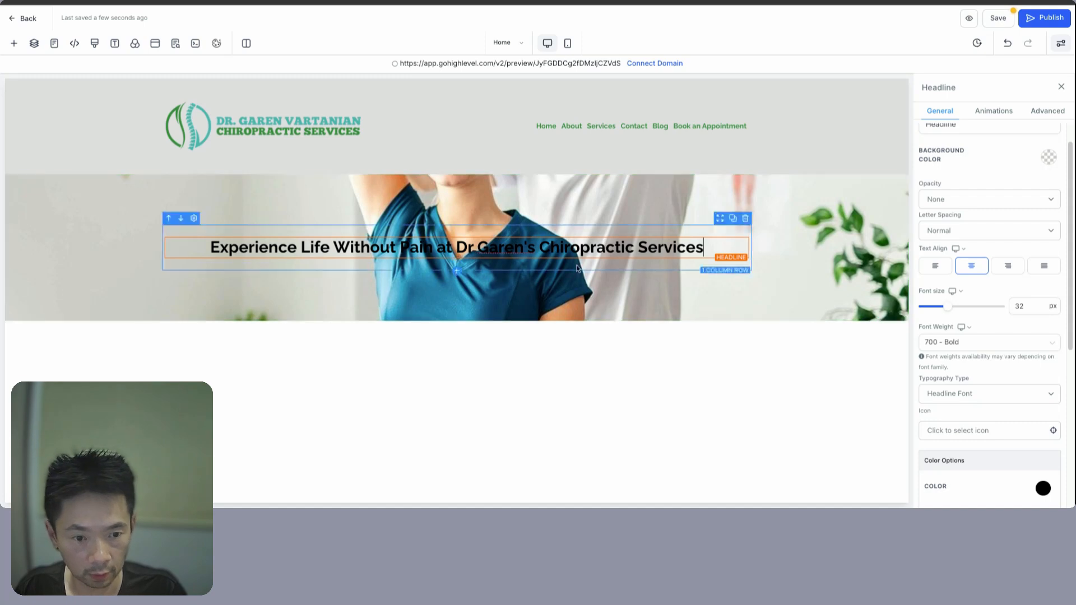
double_click(441, 247)
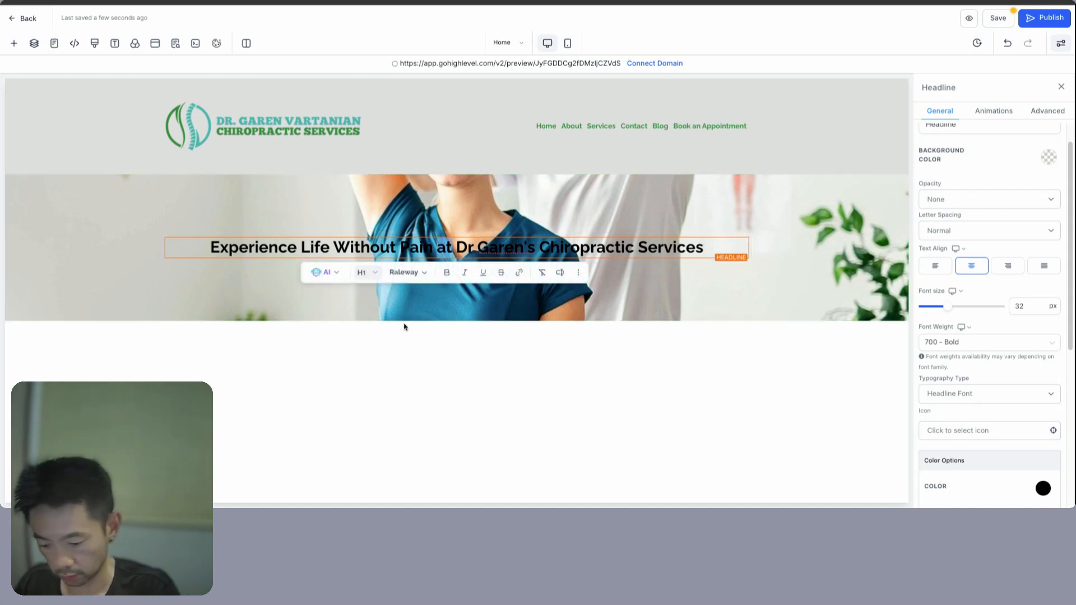
type("with")
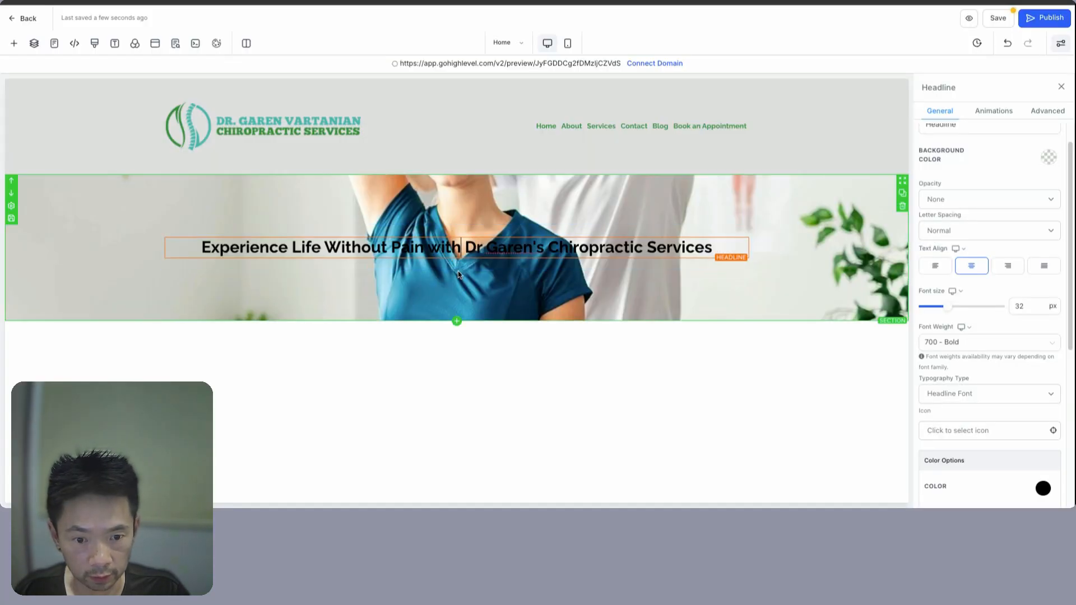
- Add the sub-headline 'Get Back to What You Love – Pain-Free' beneath the headline
left_click(457, 259)
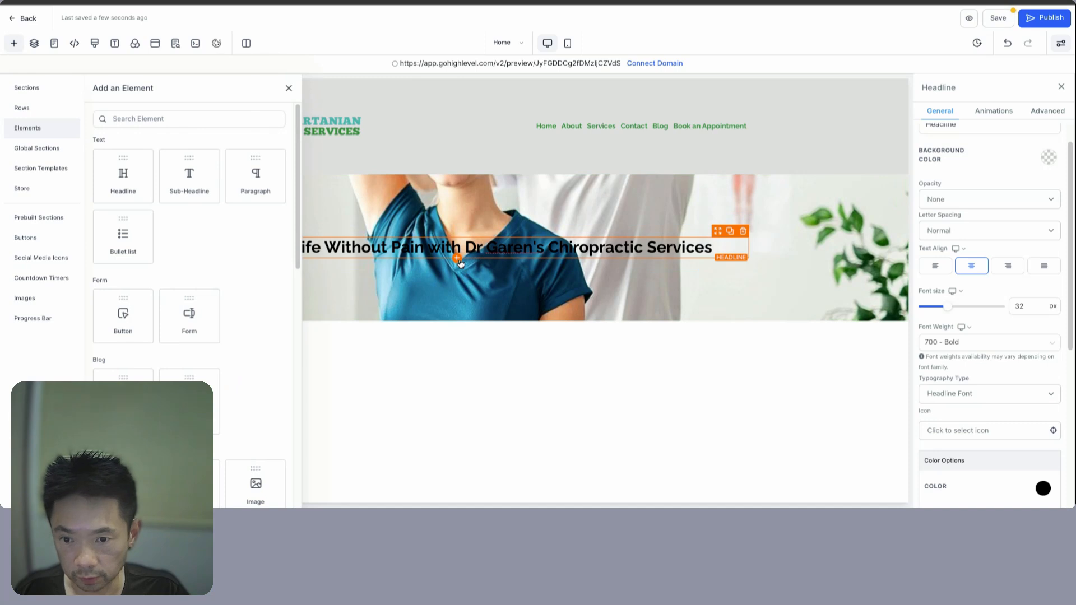
left_click(186, 175)
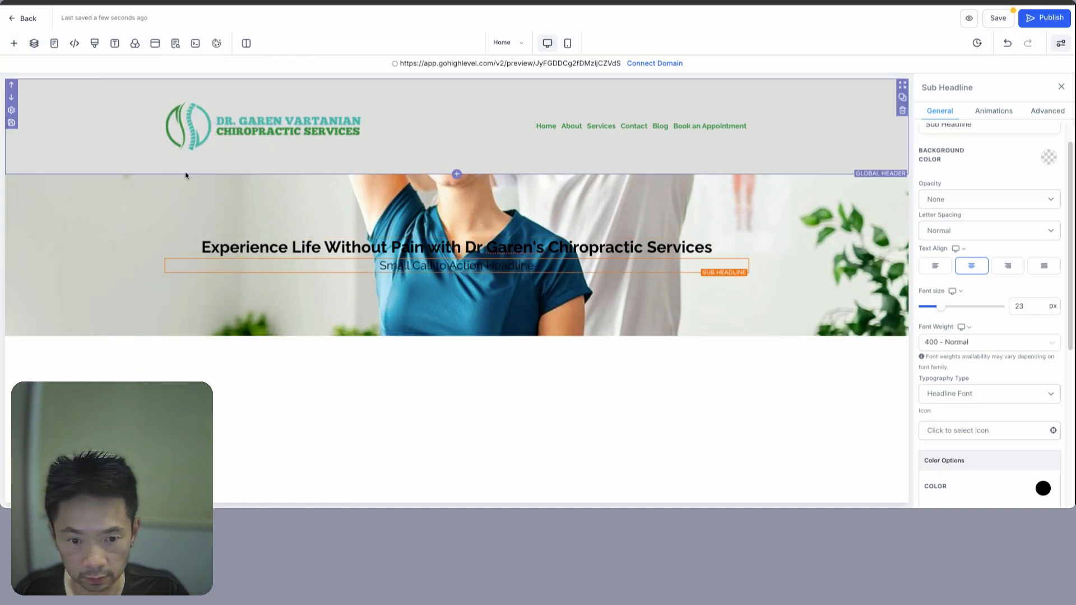
left_click(554, 268)
type("Get Back to What You Love – Pain-Free")
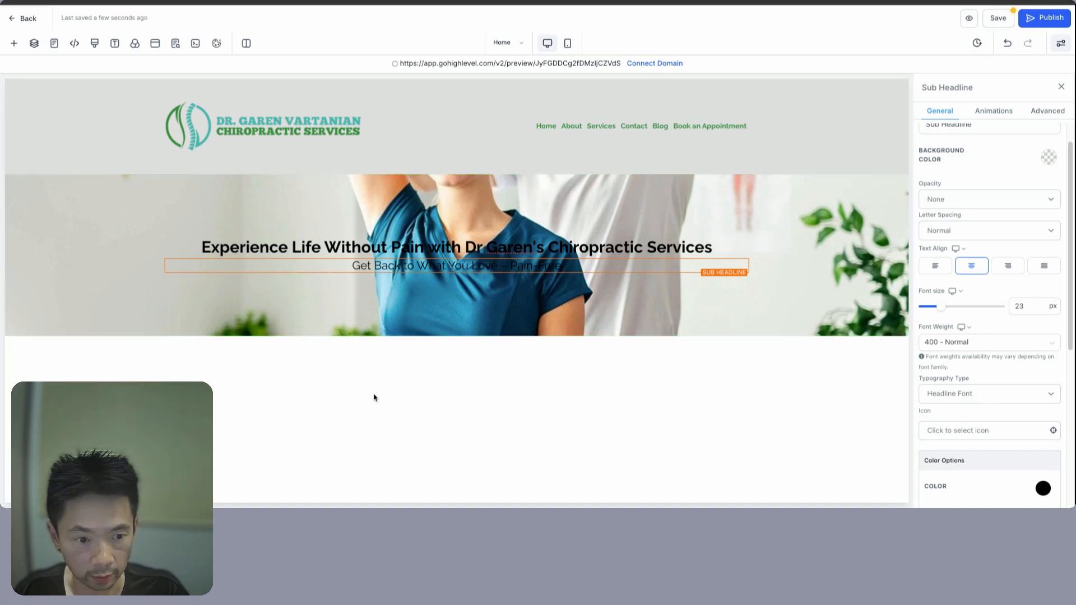
left_click(630, 301)
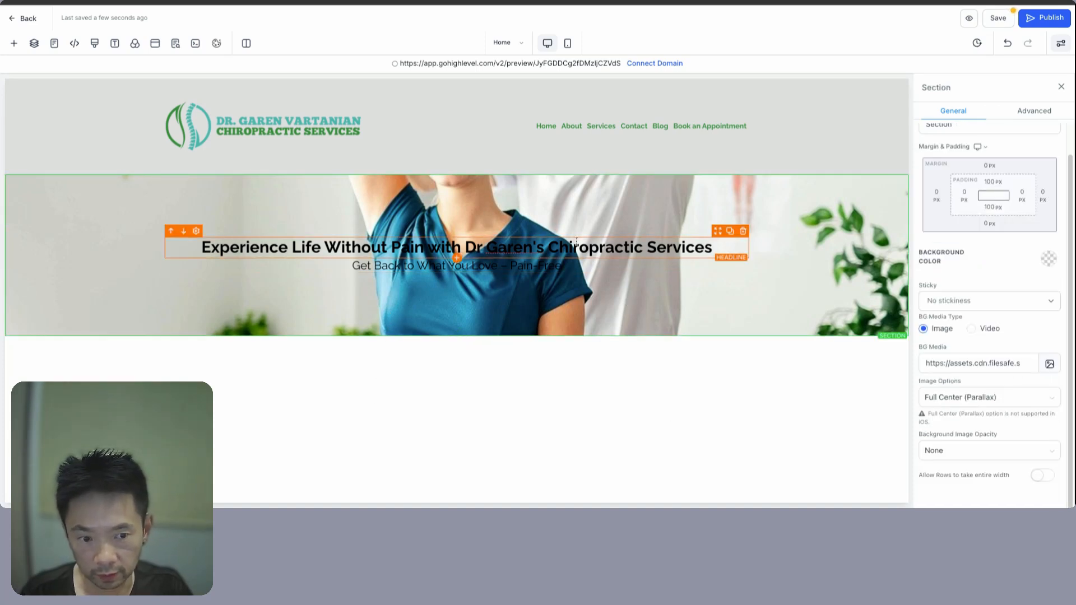
- Set the hero section's background image opacity to Half Fade
left_click(1043, 112)
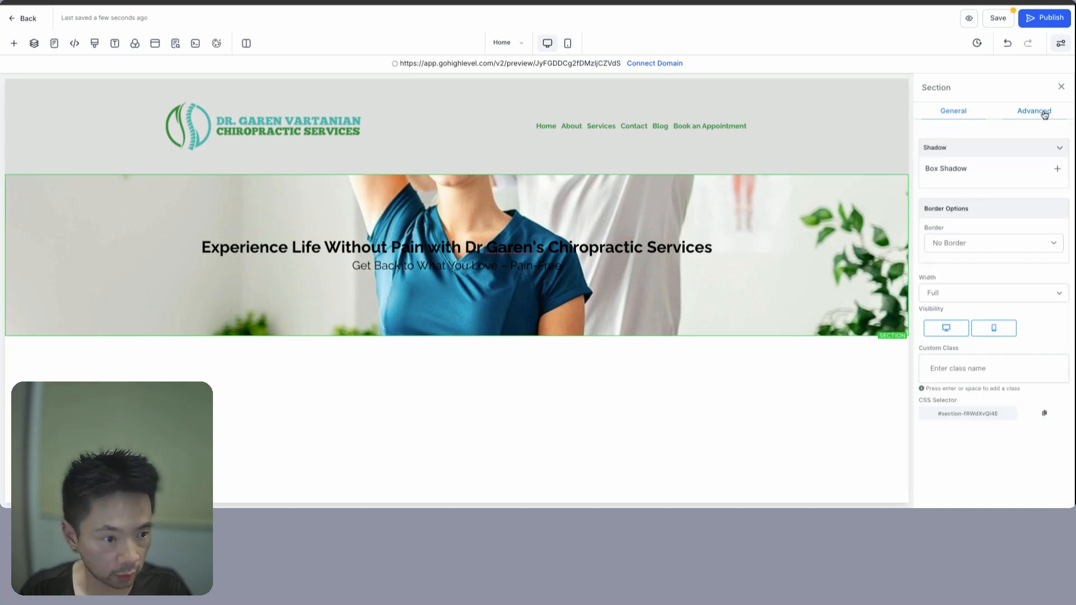
left_click(955, 117)
scroll(1016, 304, "down", 2)
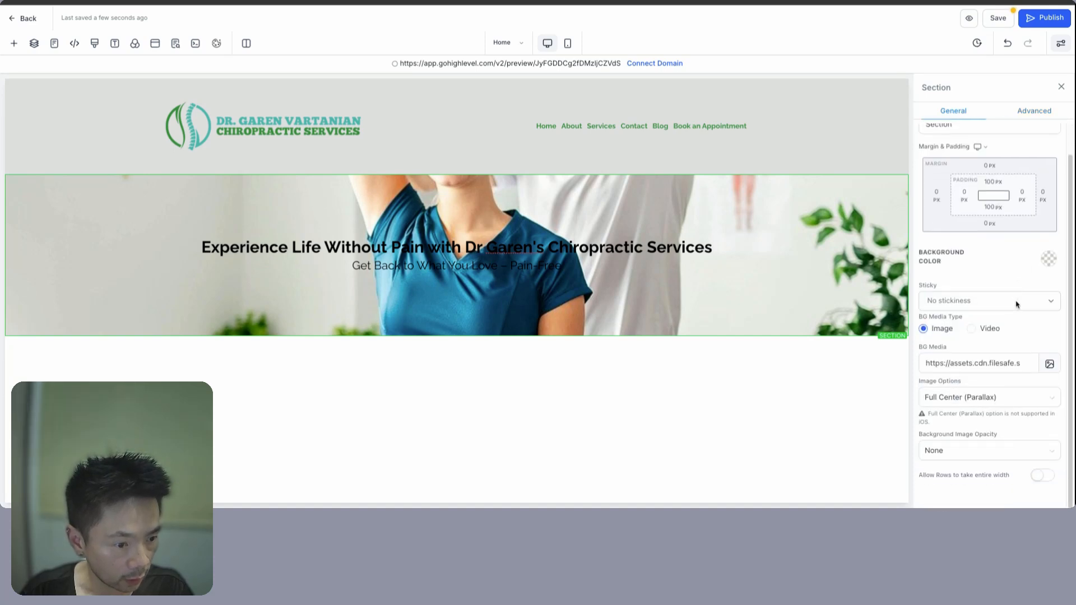
left_click(998, 453)
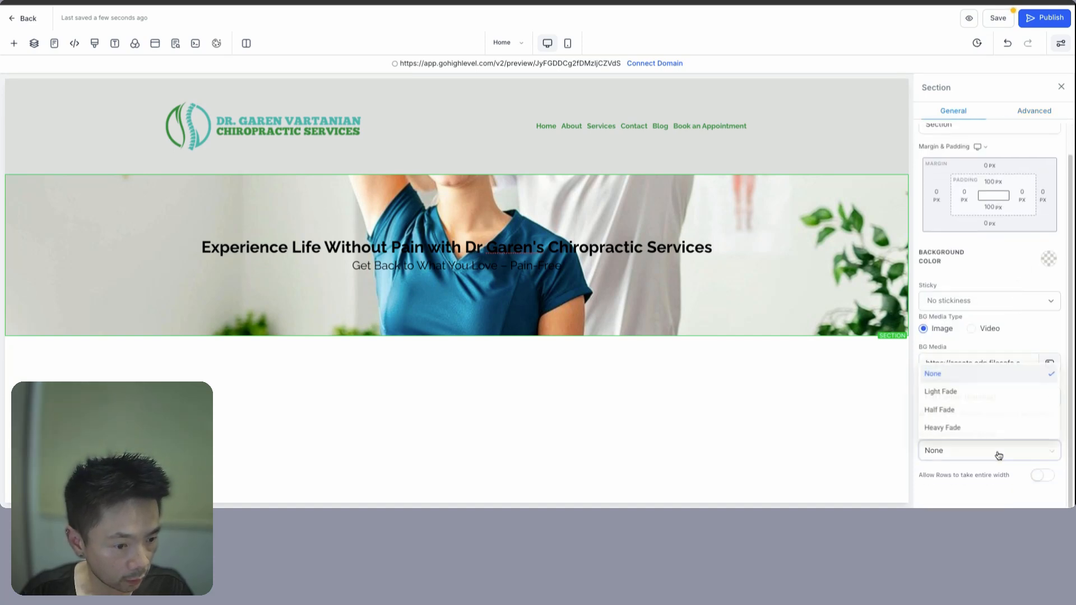
left_click(958, 392)
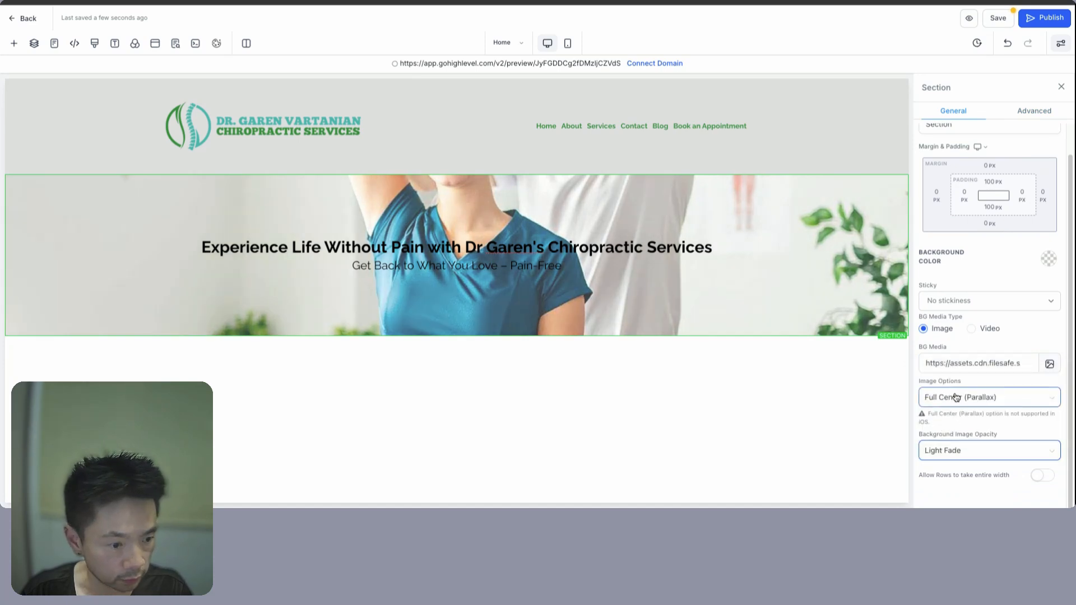
left_click(991, 453)
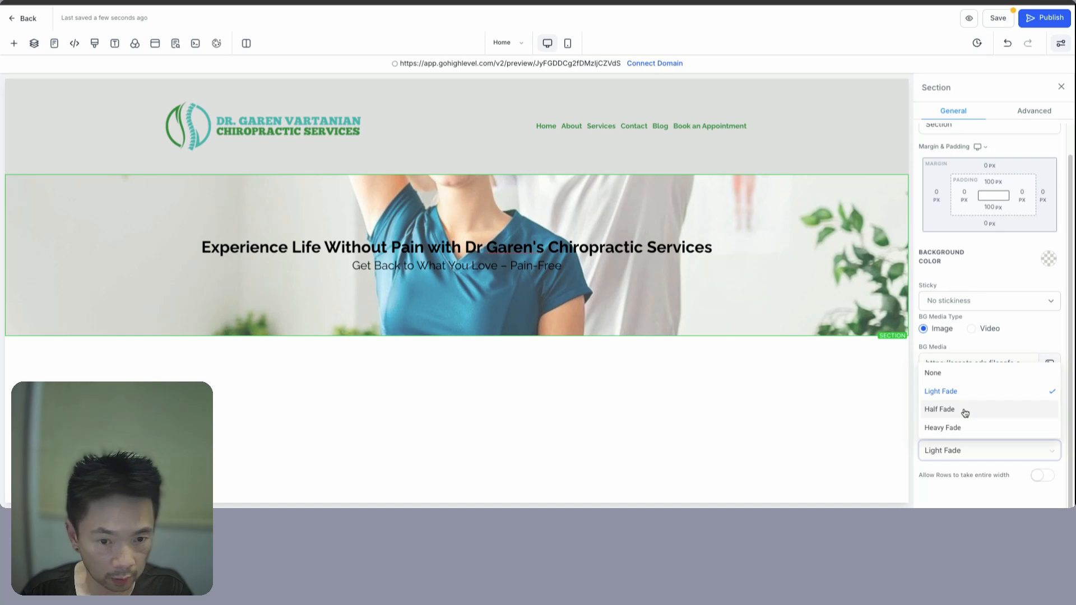
left_click(965, 412)
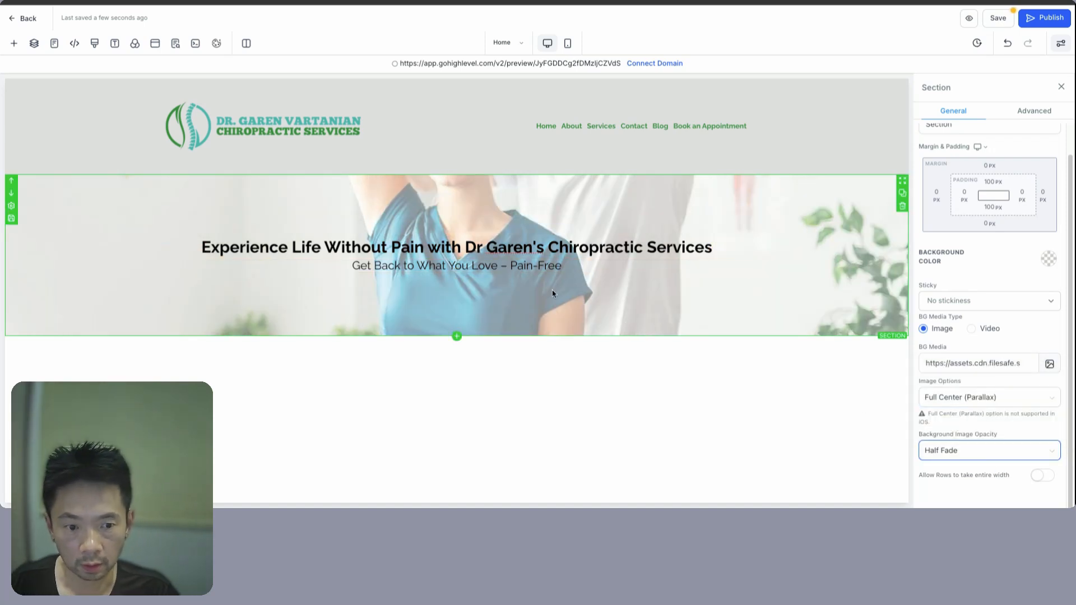
- Add a 2px outer text shadow to the hero headline and the sub-headline
left_click(612, 256)
double_click(697, 255)
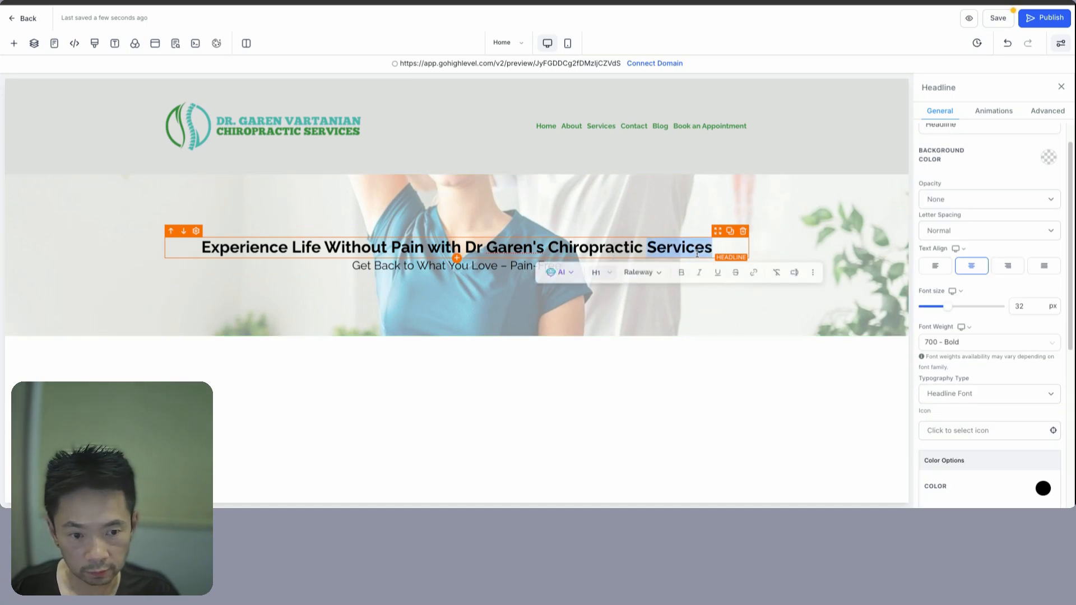
triple_click(219, 247)
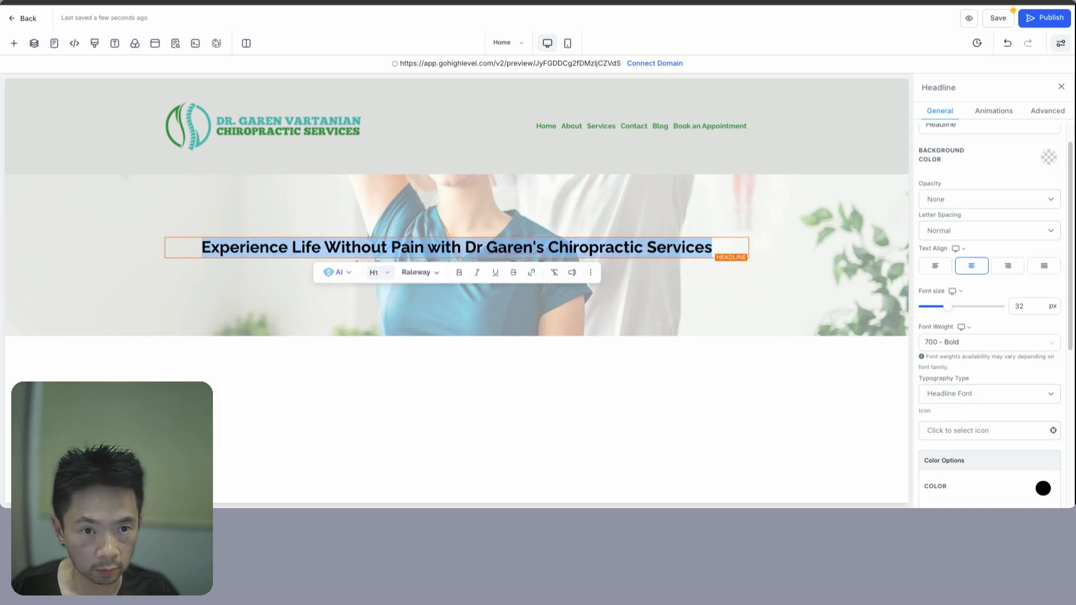
left_click(1047, 111)
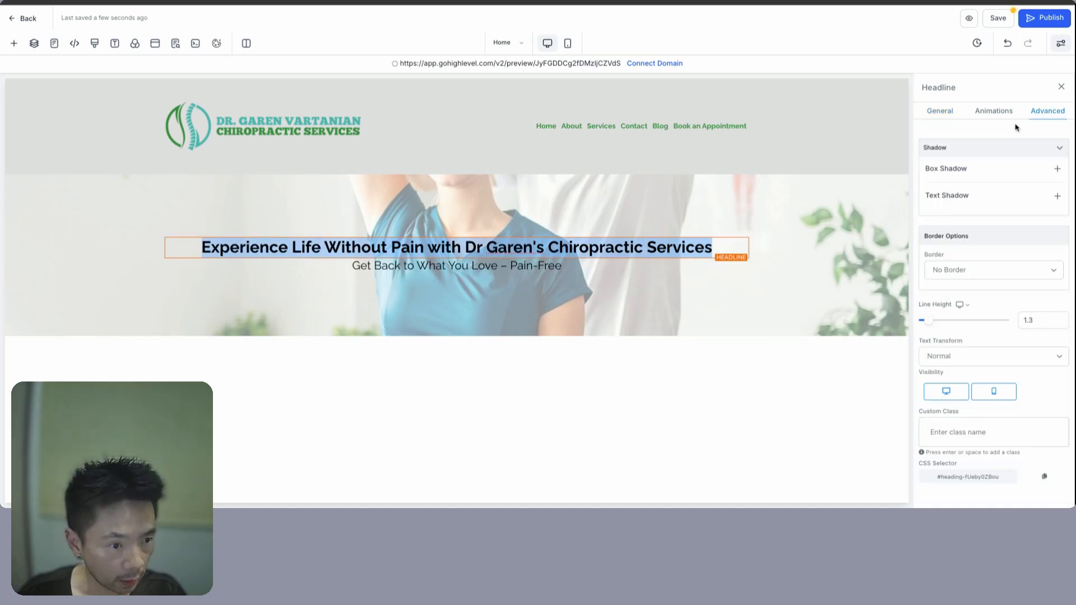
left_click(1056, 197)
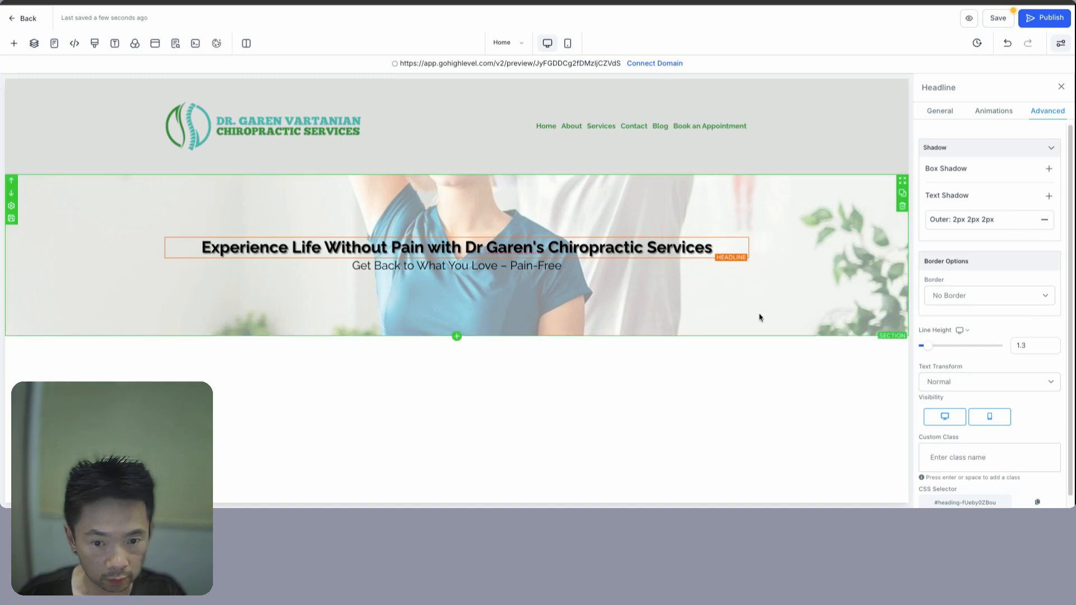
left_click(435, 268)
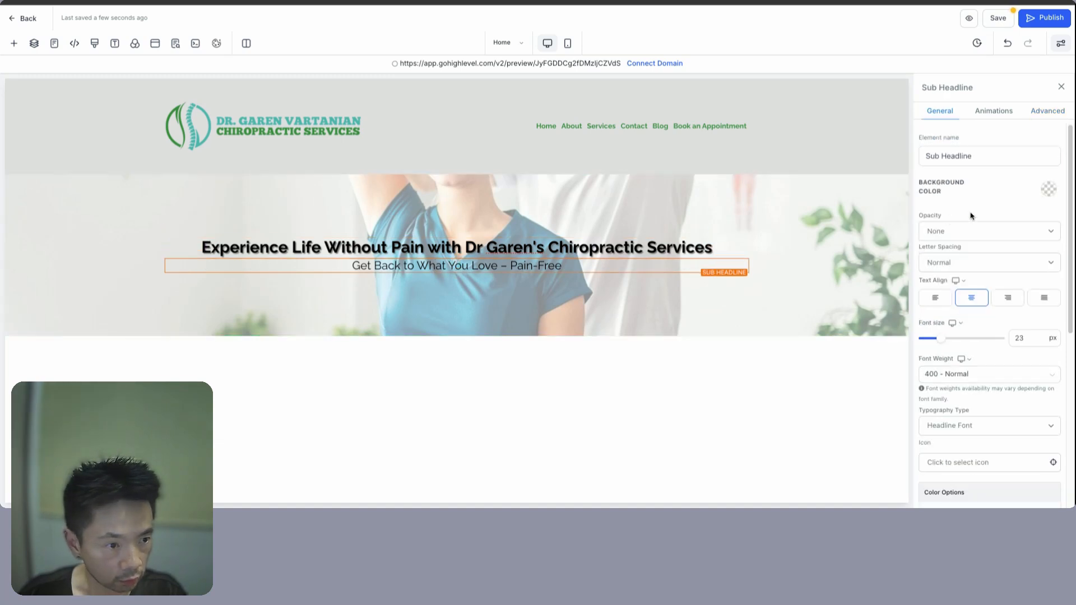
left_click(1048, 112)
left_click(1057, 197)
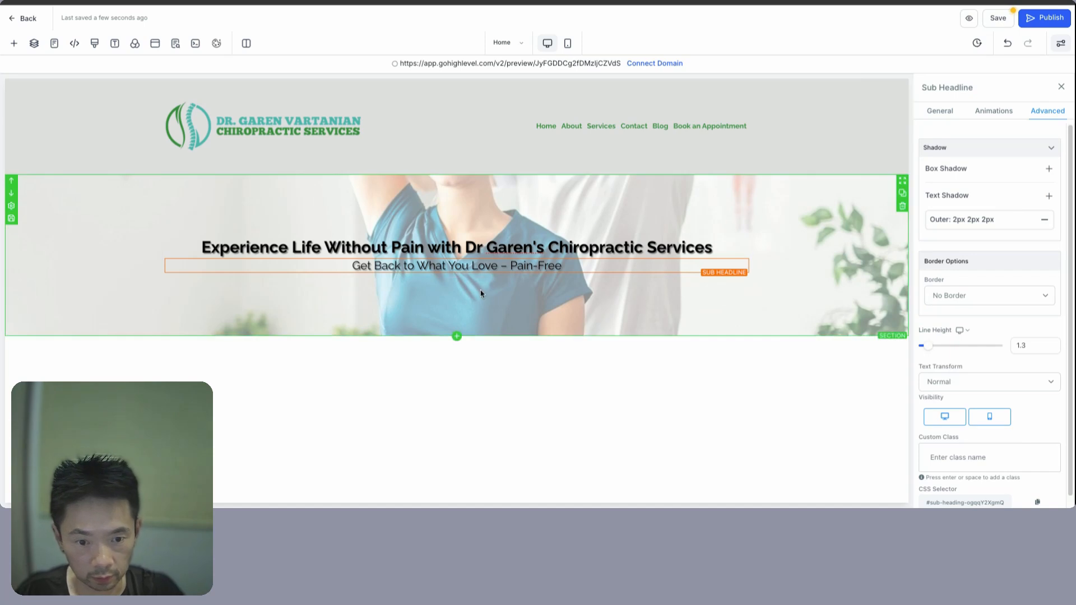
- Add a single-column row with a dark green 'Click to Sign Up' button below the sub-headline
left_click(457, 287)
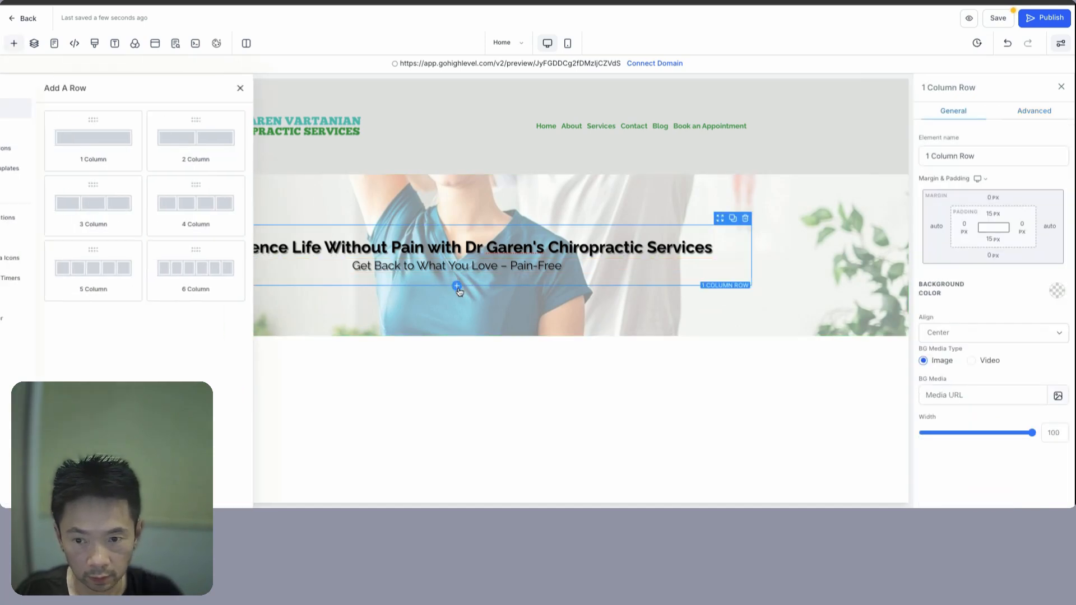
left_click(146, 139)
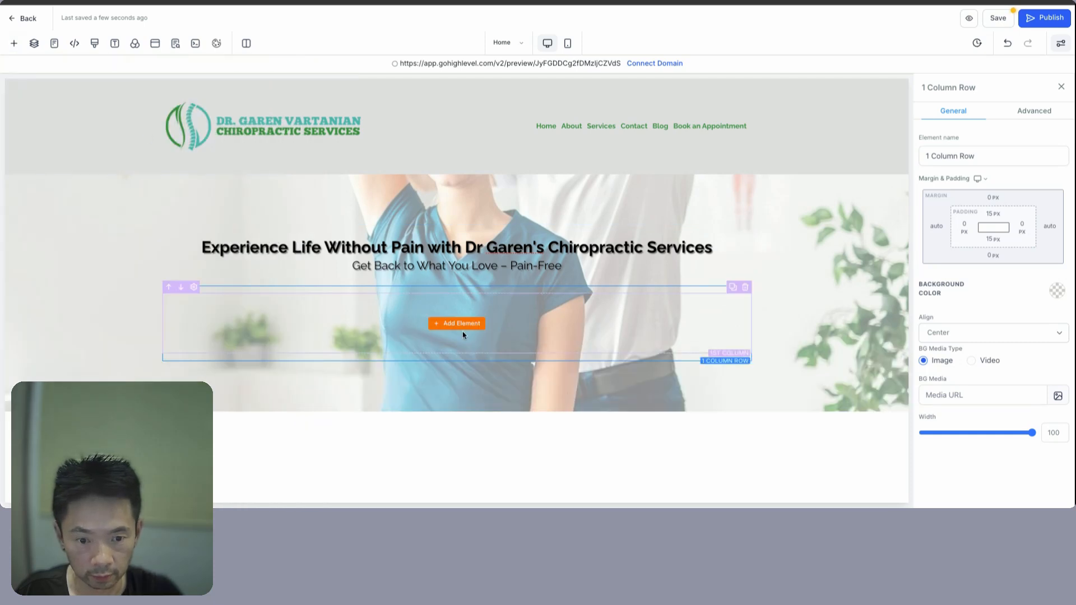
left_click(462, 325)
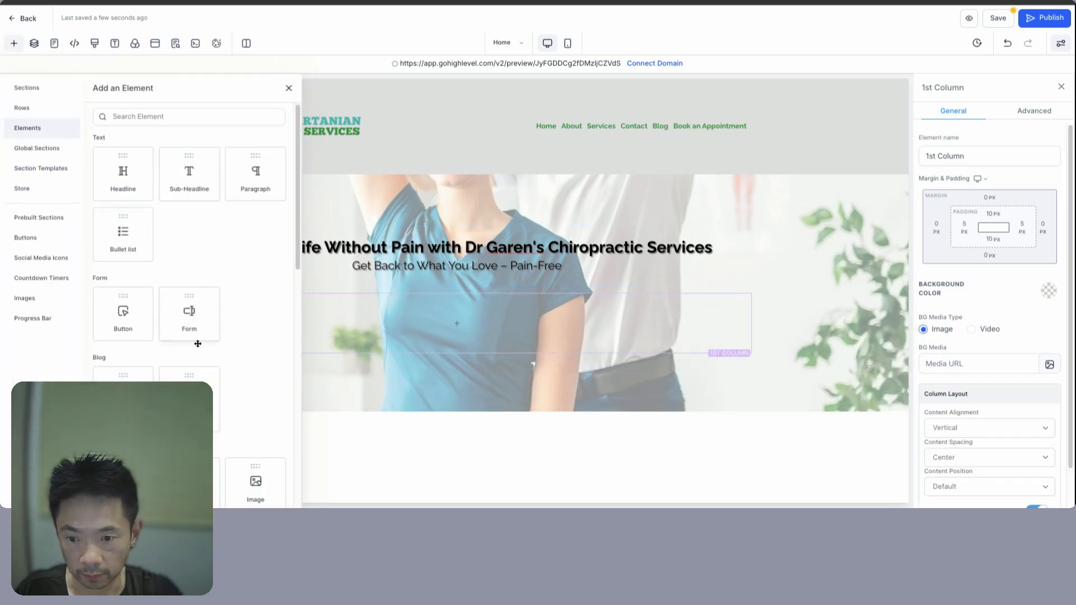
left_click(128, 315)
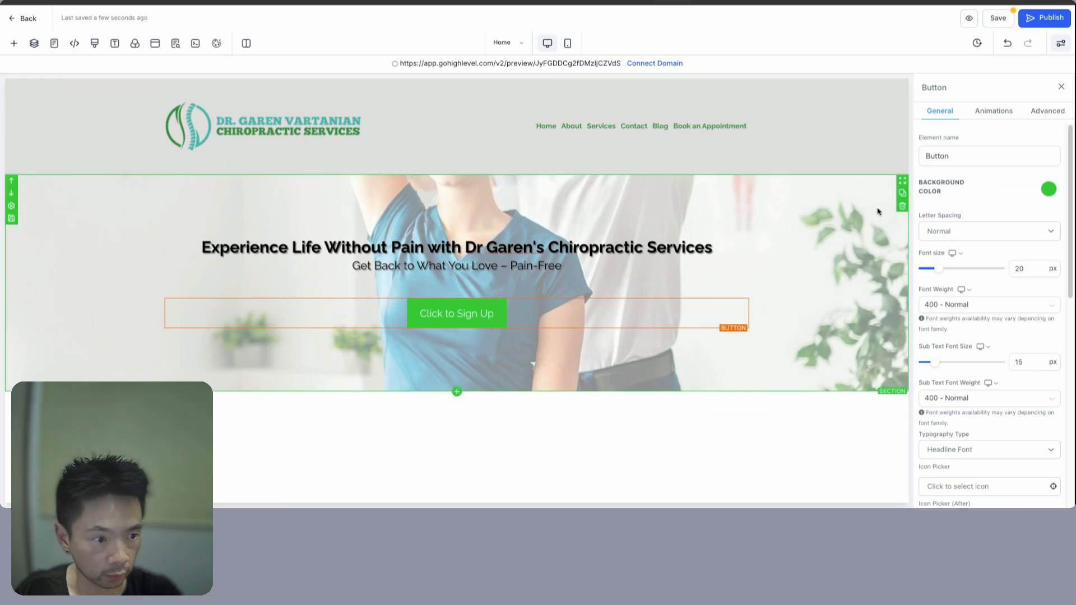
left_click(1052, 189)
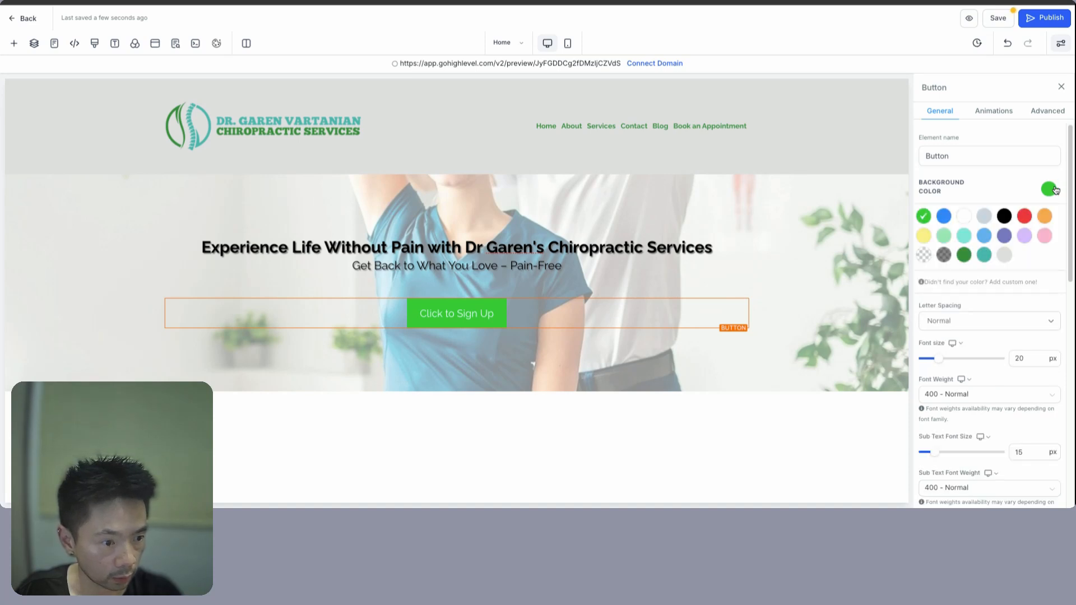
left_click(963, 259)
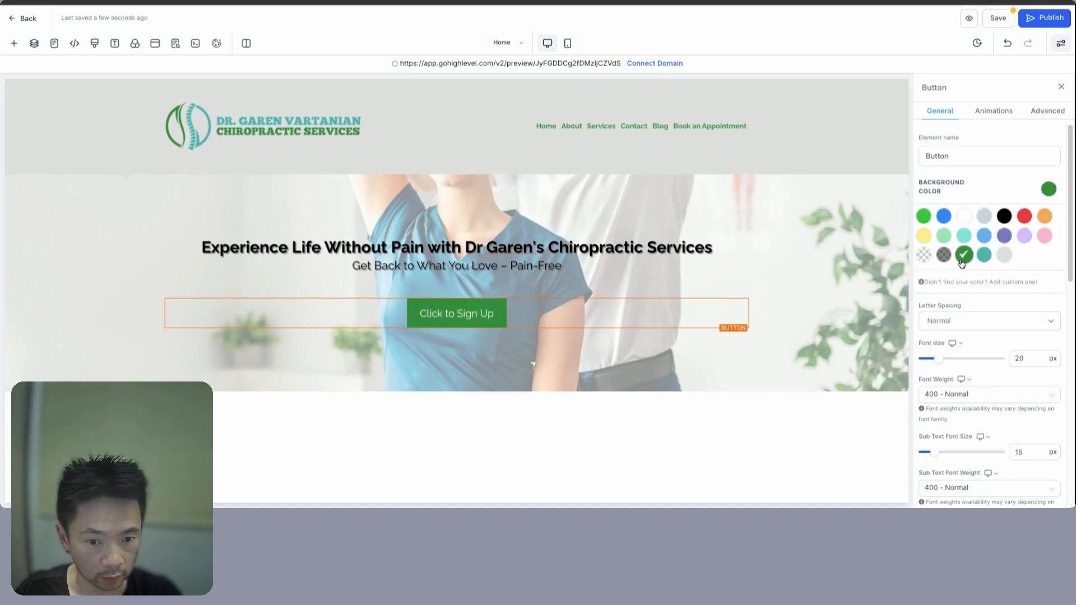
left_click(938, 120)
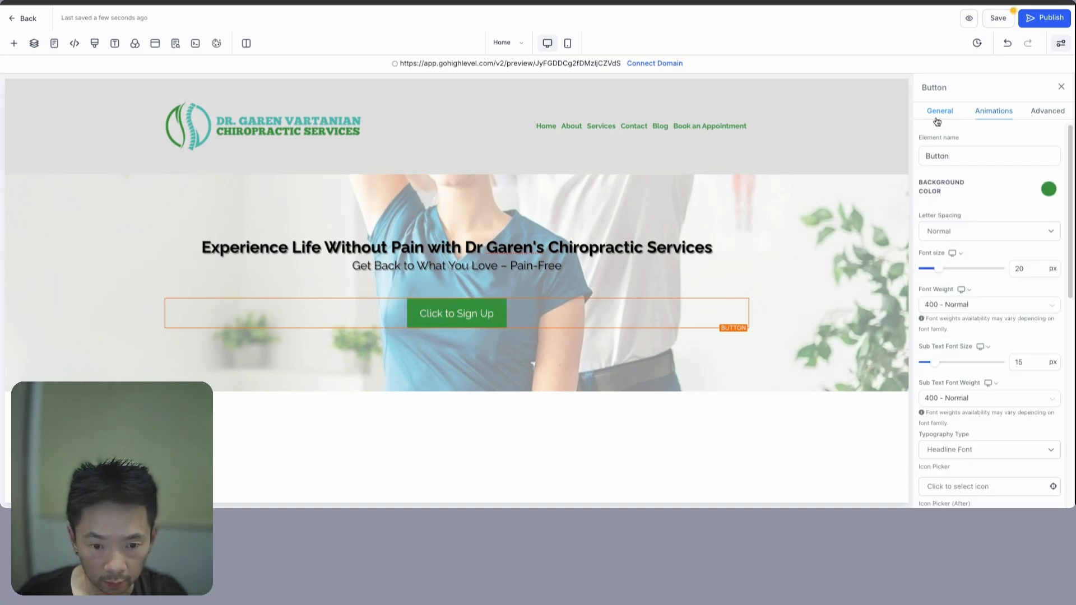
key("ctrl+Tab")
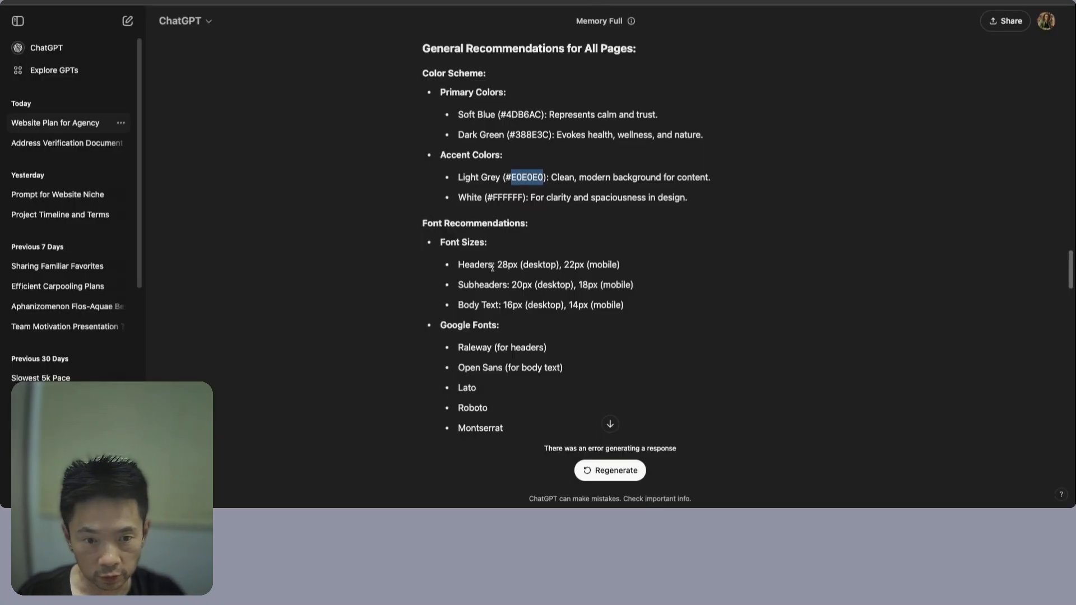
- Copy the 'Book Your Appointment Today' call to action from ChatGPT's suggestions
scroll(500, 267, "down", 4)
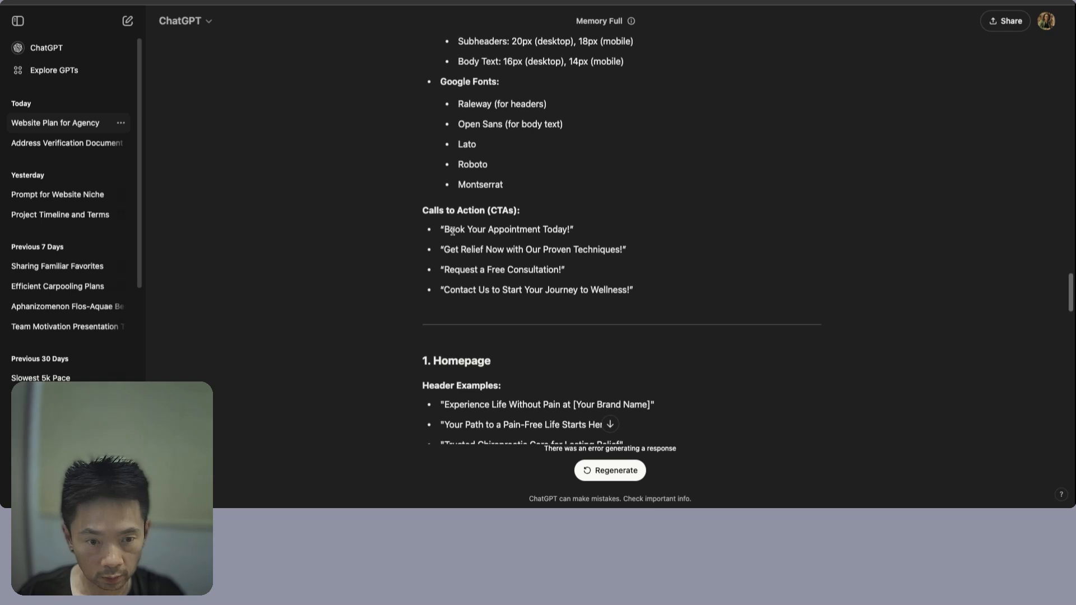
double_click(453, 231)
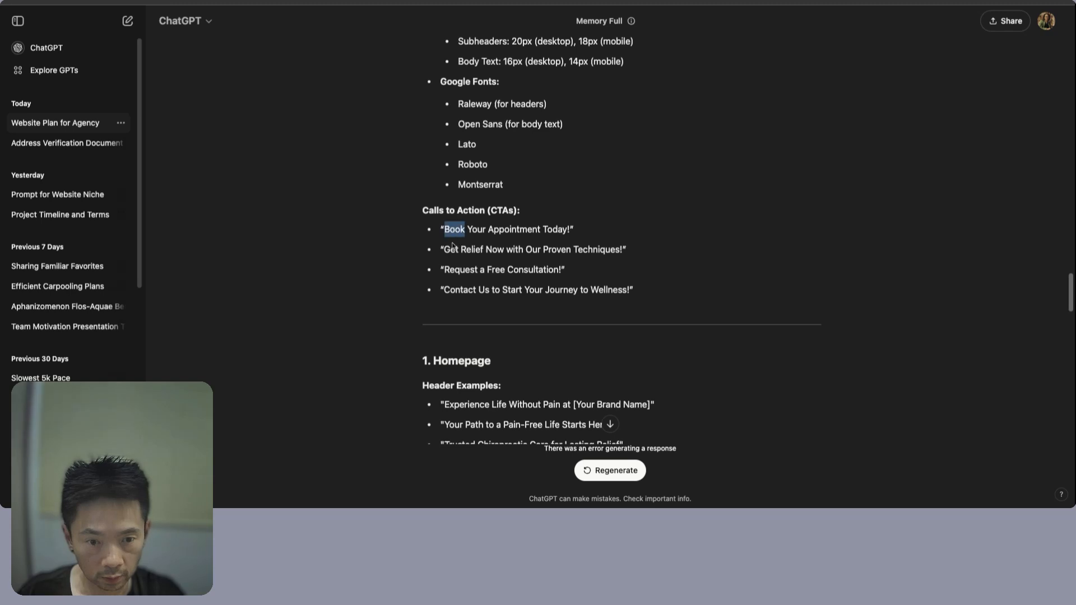
double_click(458, 271)
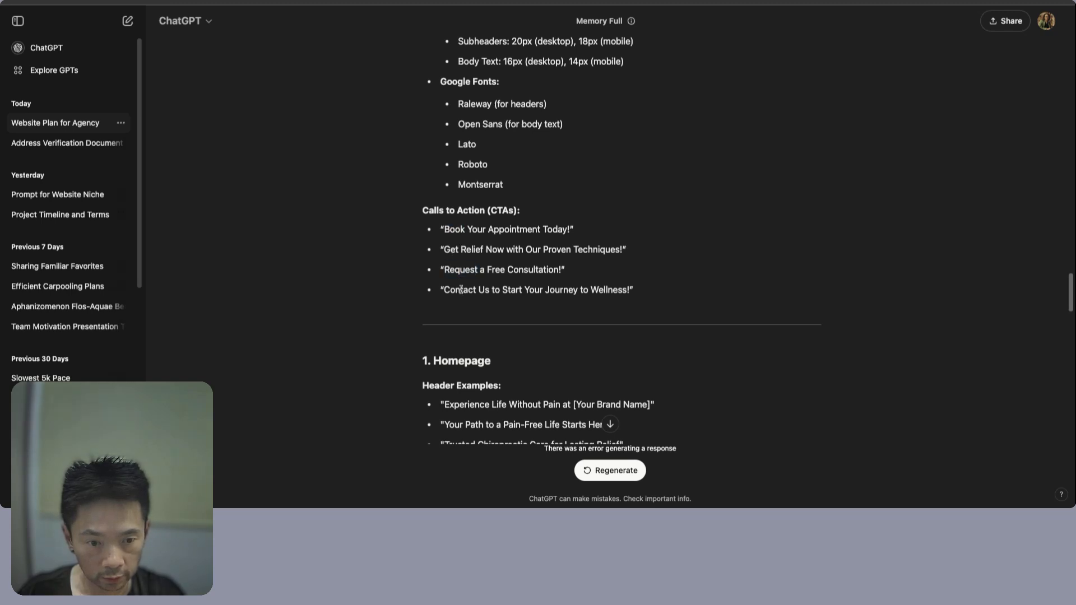
left_click_drag(461, 290, 614, 290)
left_click_drag(453, 231, 560, 231)
key("ctrl+c")
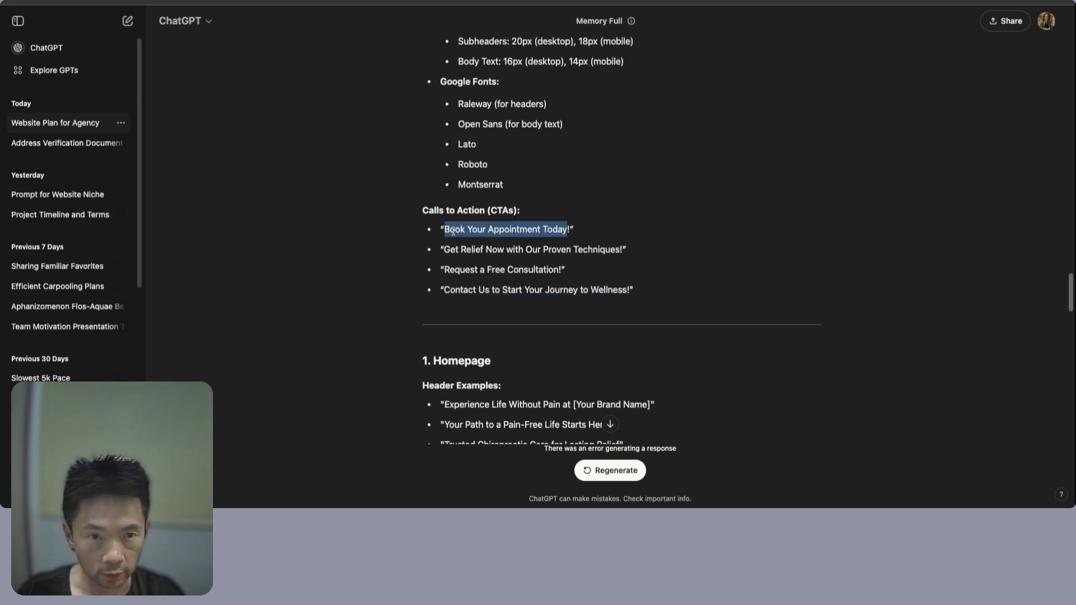
key("ctrl+Tab")
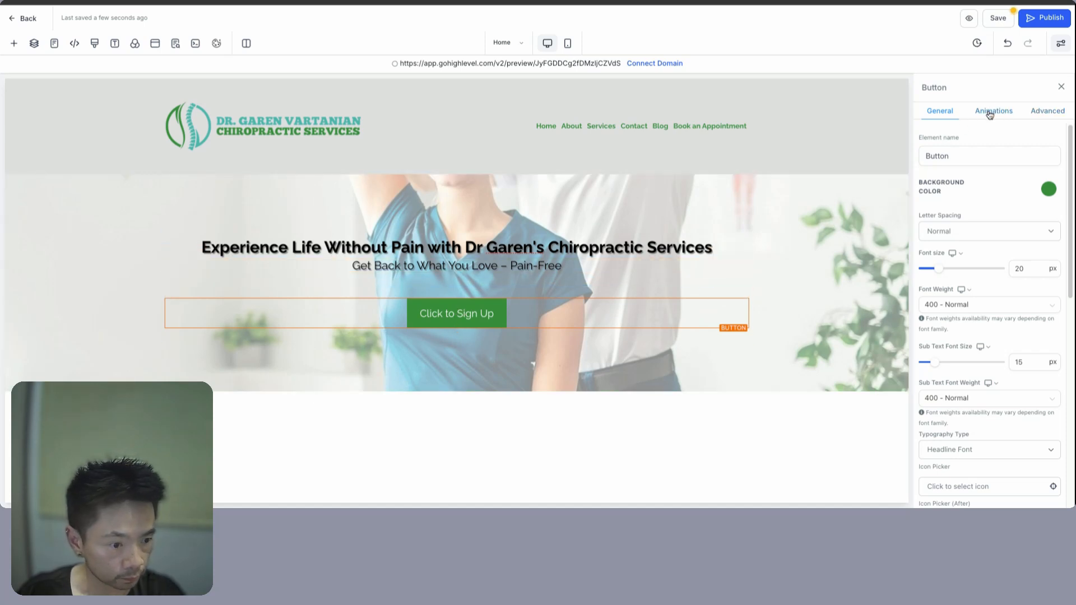
- Change the hero button label to 'Book Your Appointment Today'
scroll(980, 308, "down", 5)
left_click_drag(935, 352, 998, 352)
key("ctrl+v")
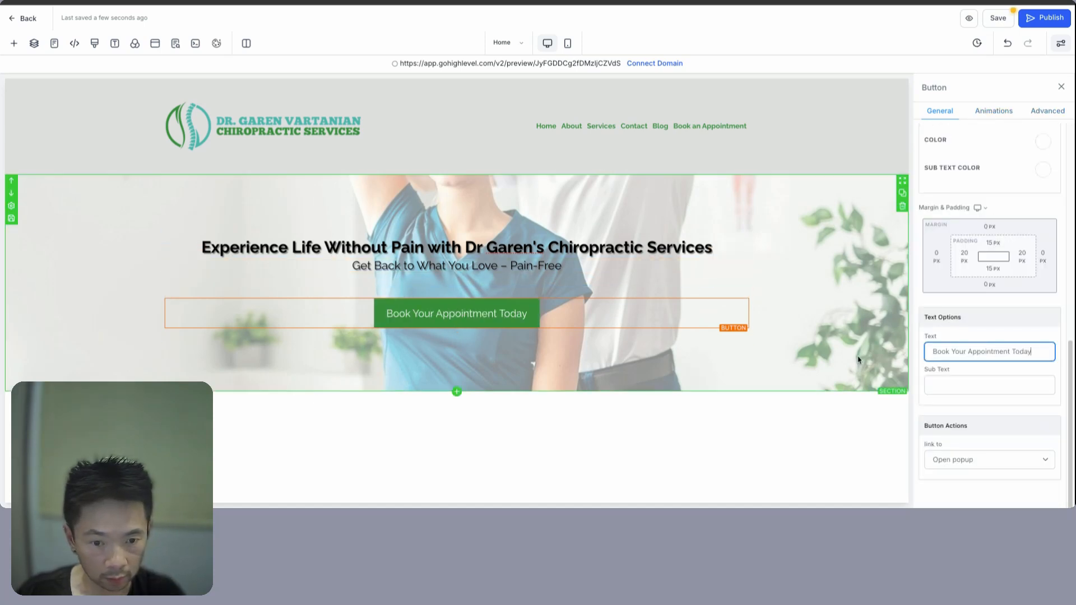
left_click(460, 319)
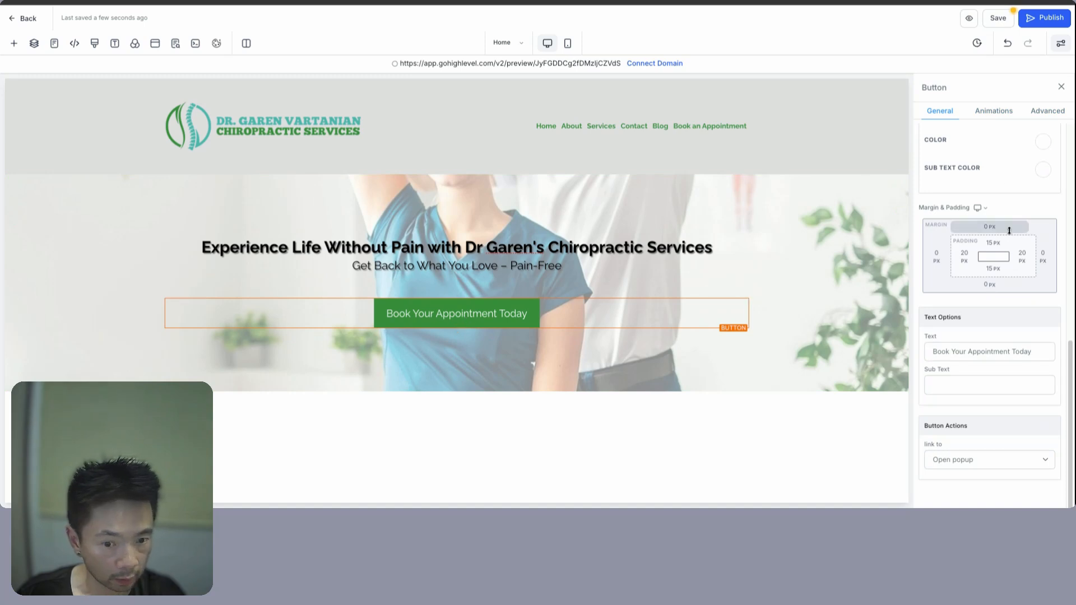
- Give the button a text shadow and a drop shadow
scroll(951, 170, "up", 5)
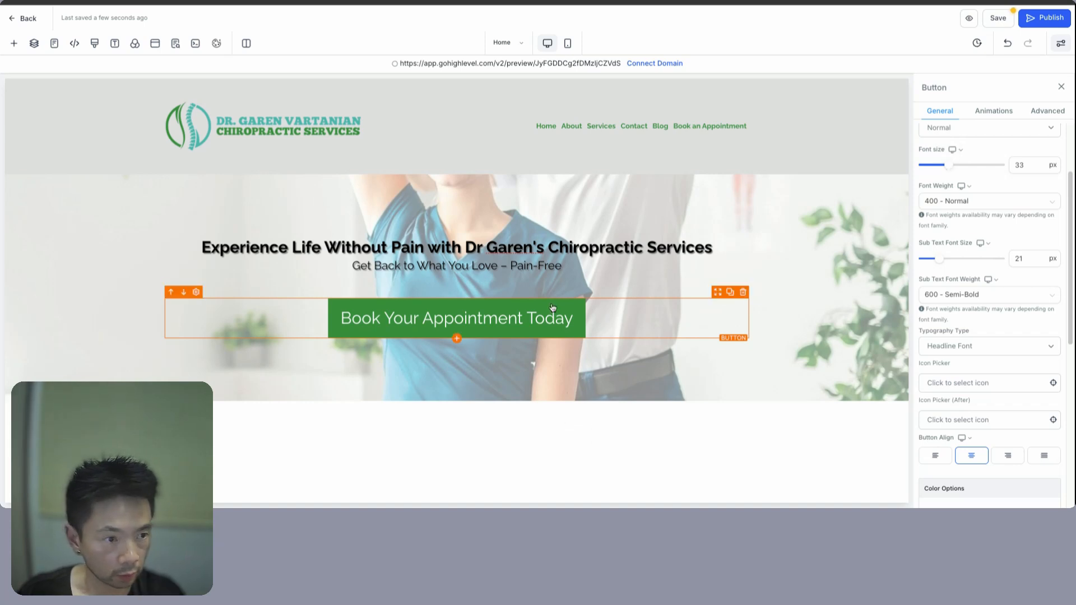
left_click(1042, 112)
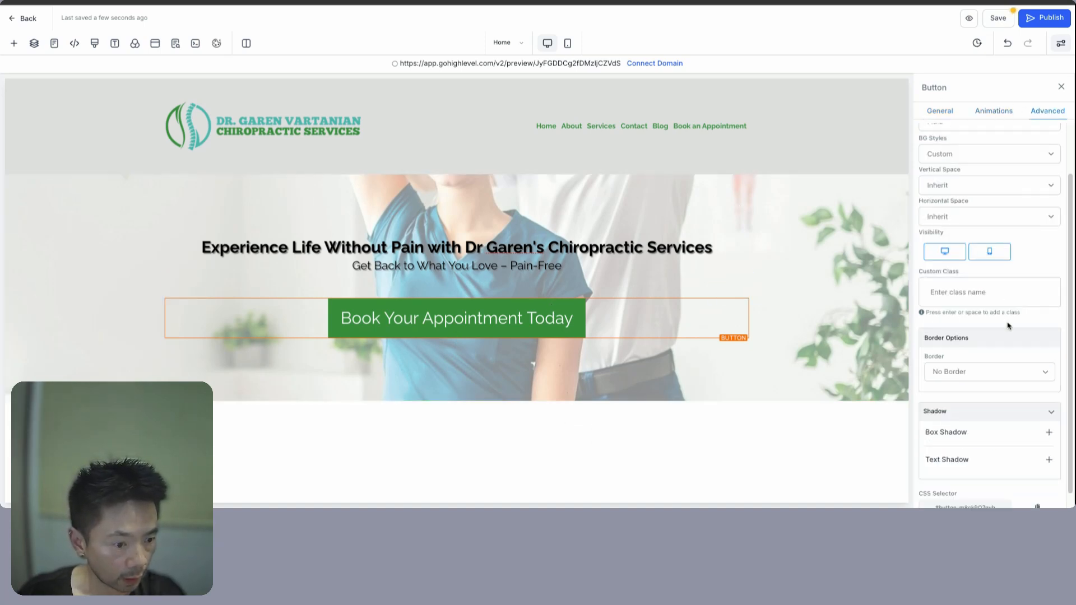
scroll(1013, 392, "down", 1)
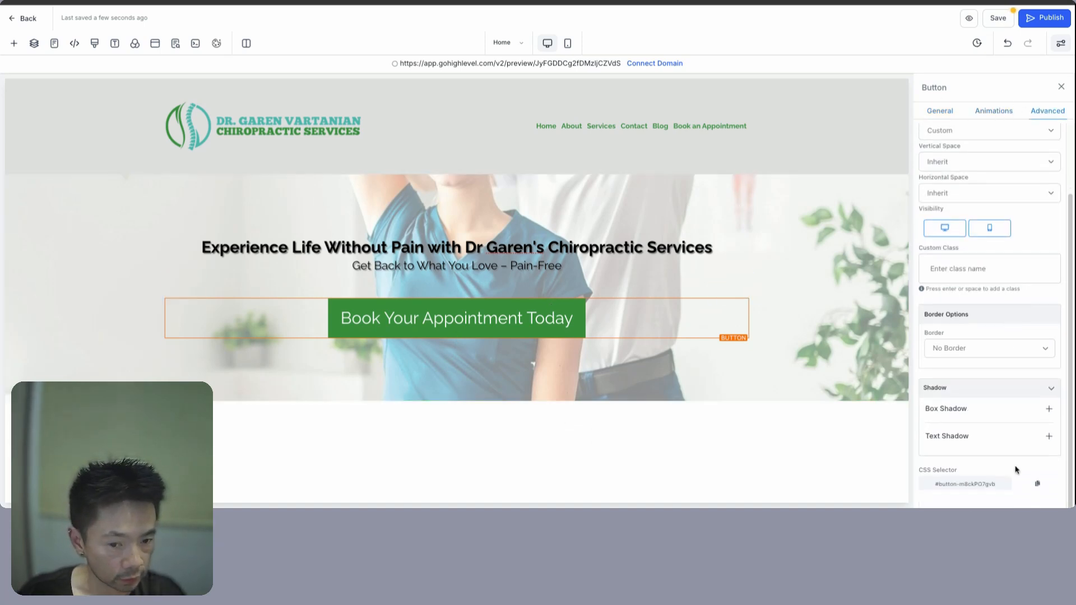
left_click(1050, 437)
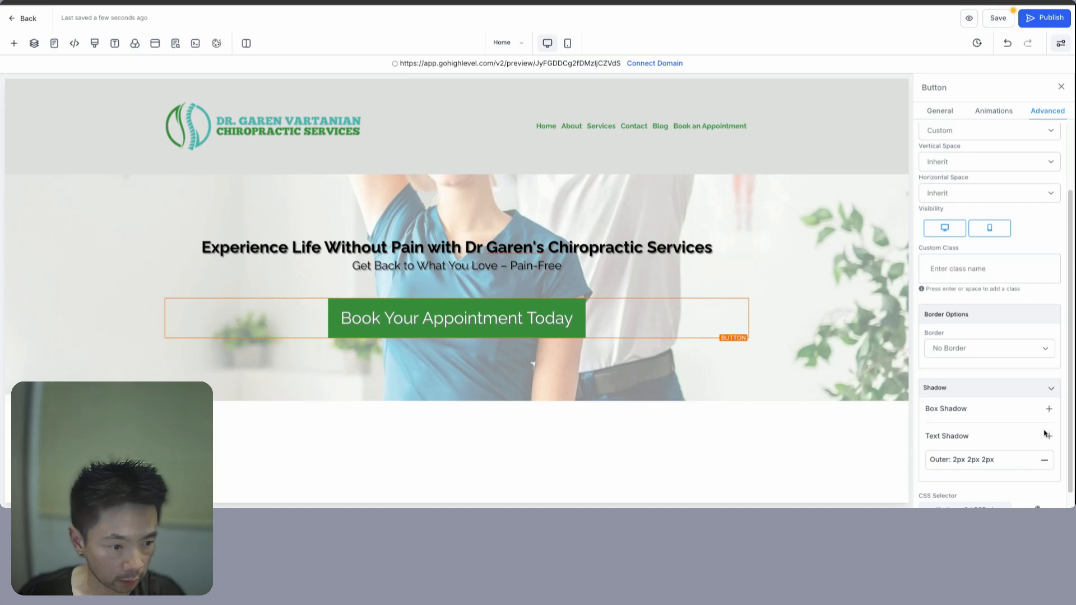
left_click(1049, 410)
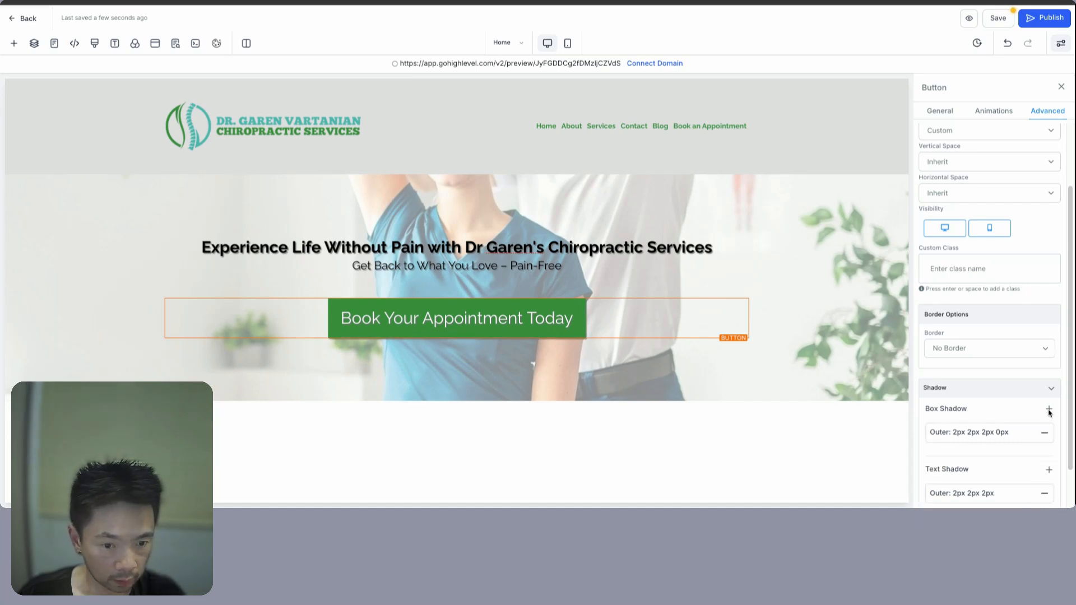
- Shrink the button text to 26 px
left_click(658, 365)
left_click(534, 330)
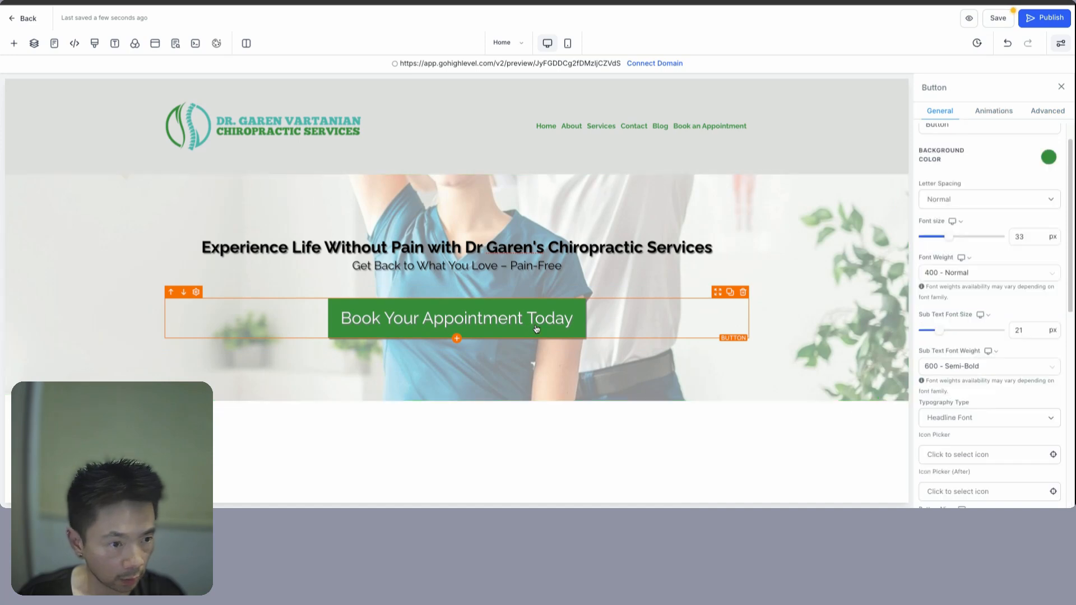
scroll(1006, 227, "up", 1)
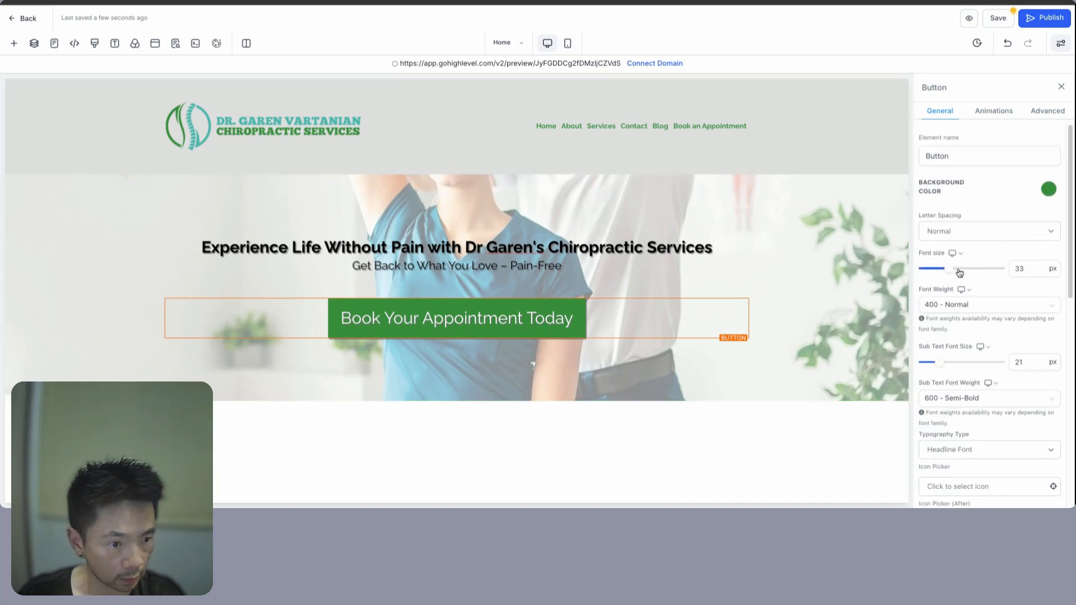
mouse_move(949, 274)
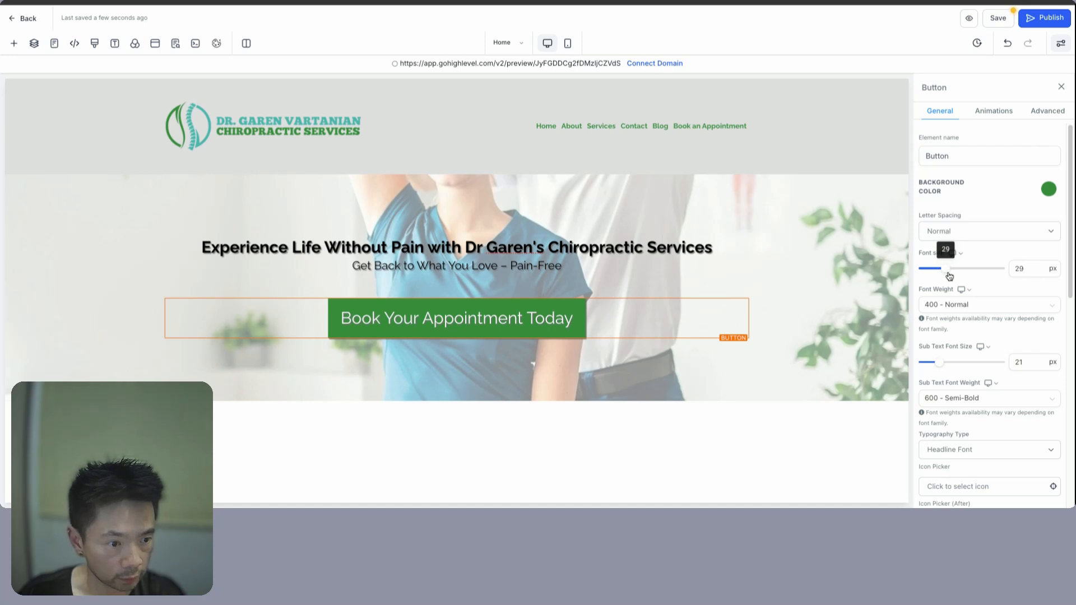
left_click_drag(950, 276, 945, 269)
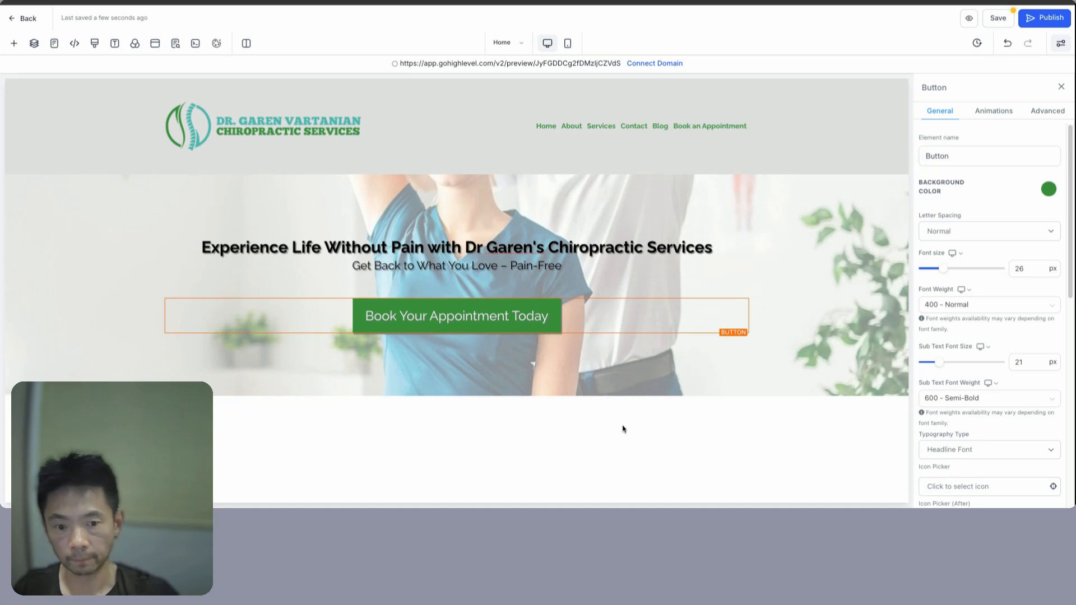
- Review the Overview of Services part of the ChatGPT content plan
left_click(392, 247)
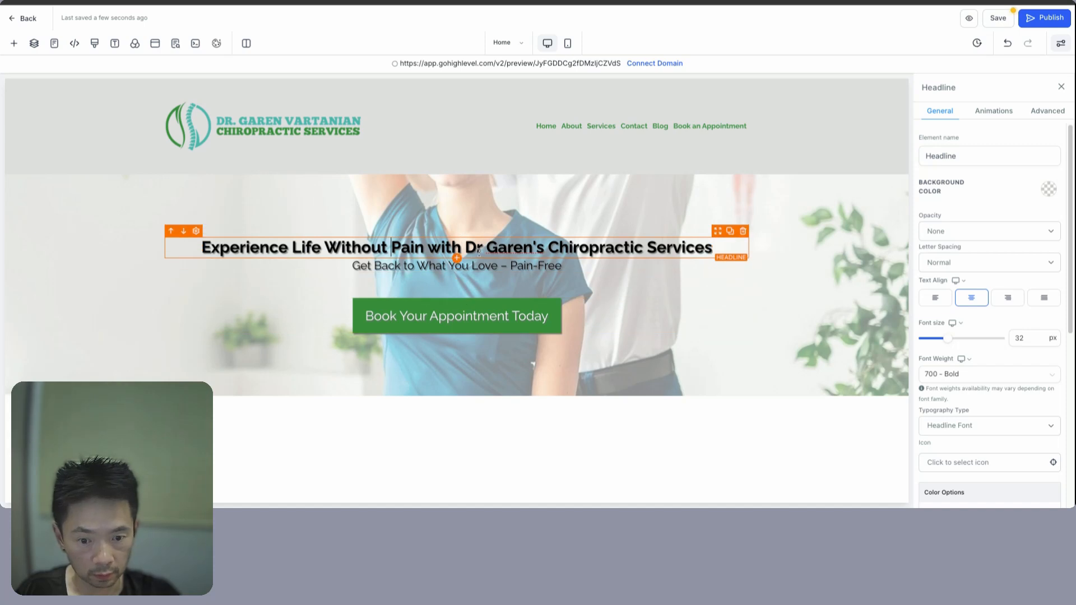
key("super+Tab")
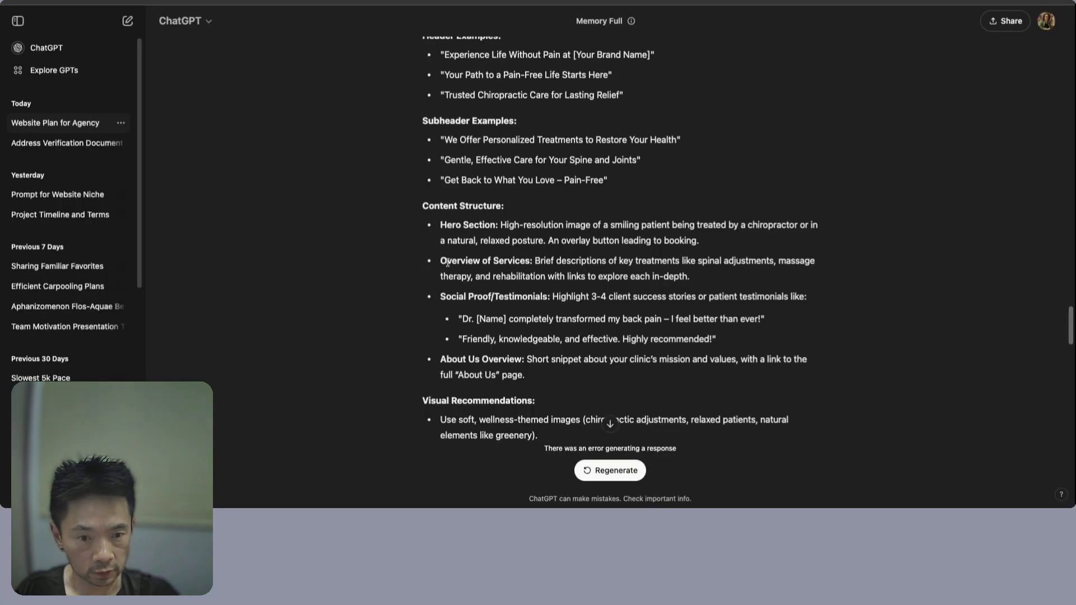
left_click_drag(445, 261, 528, 261)
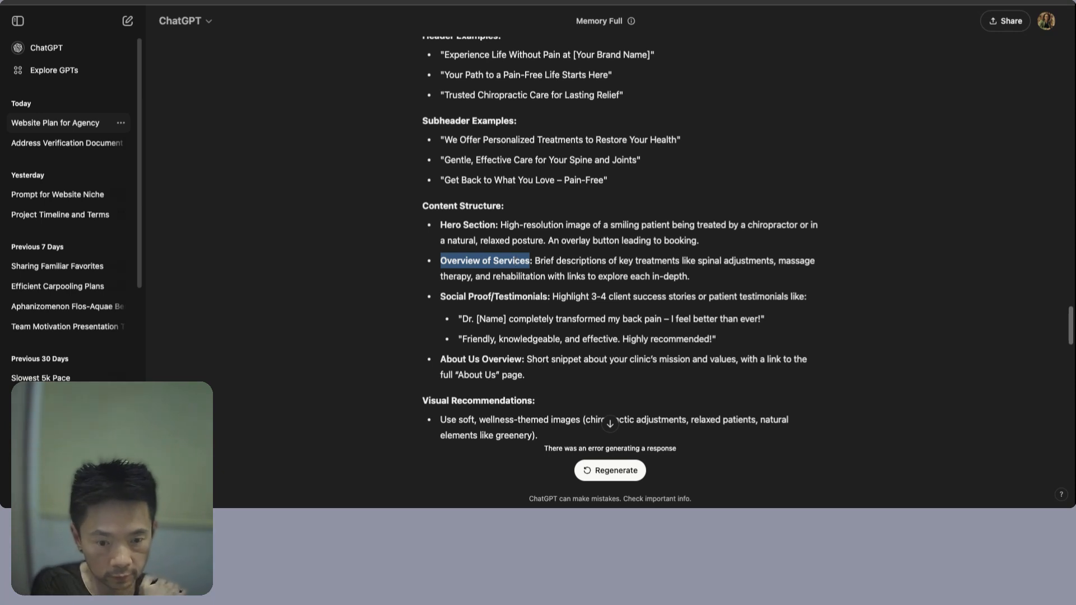
key("ctrl+Tab")
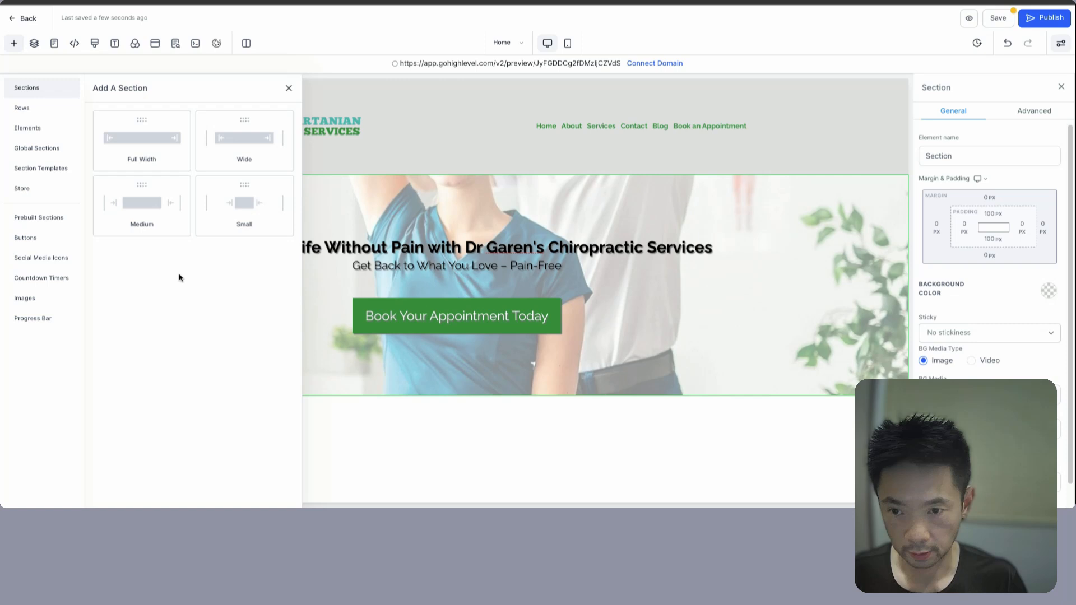
- Add a full-width section with a single-column 'Overview of Services' headline row
left_click(144, 141)
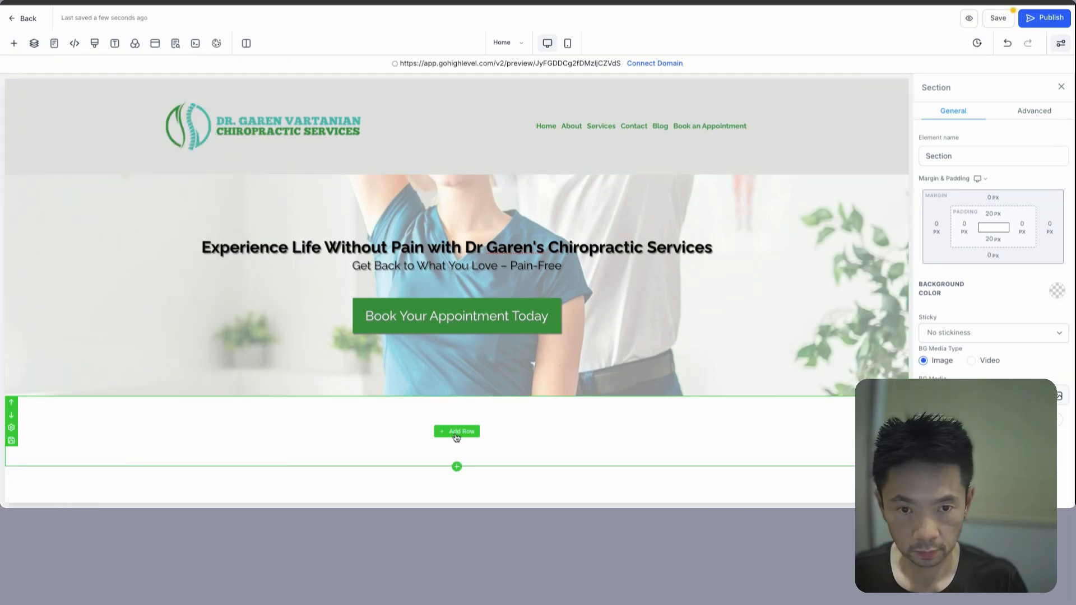
left_click(459, 432)
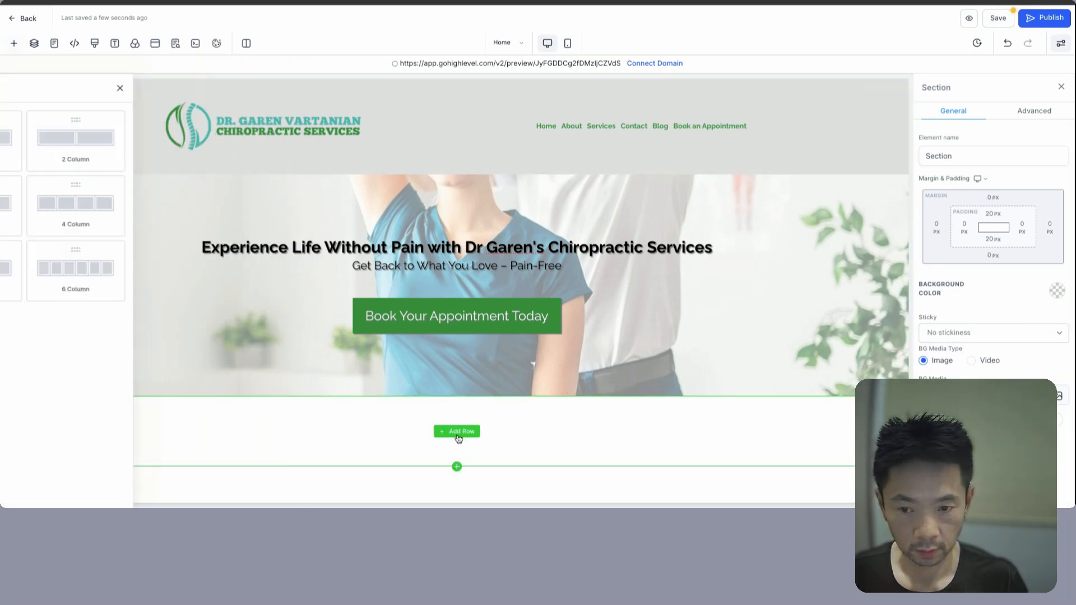
left_click(142, 132)
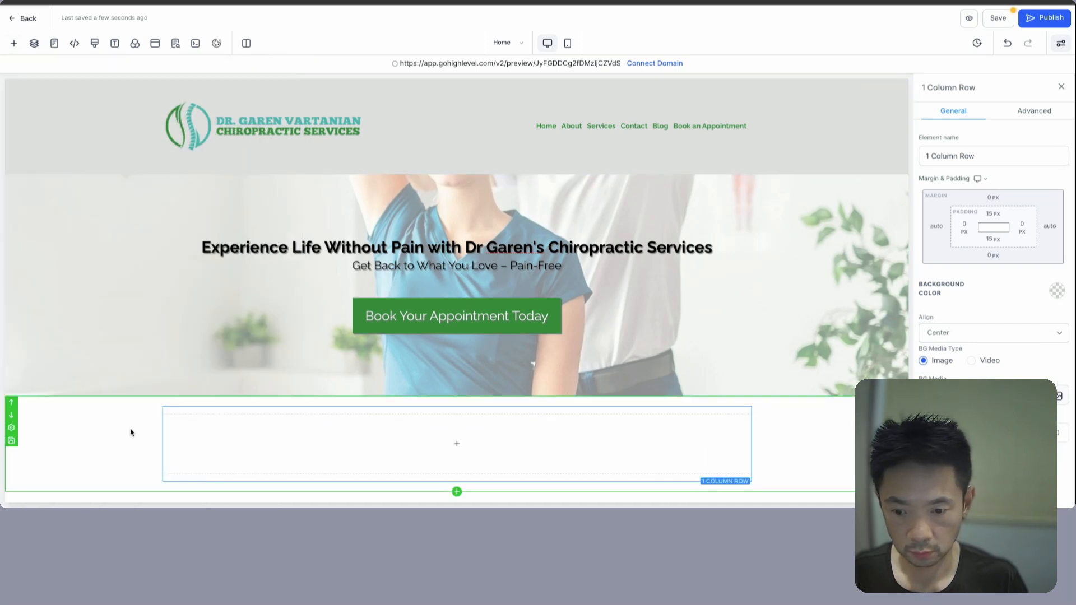
left_click(455, 444)
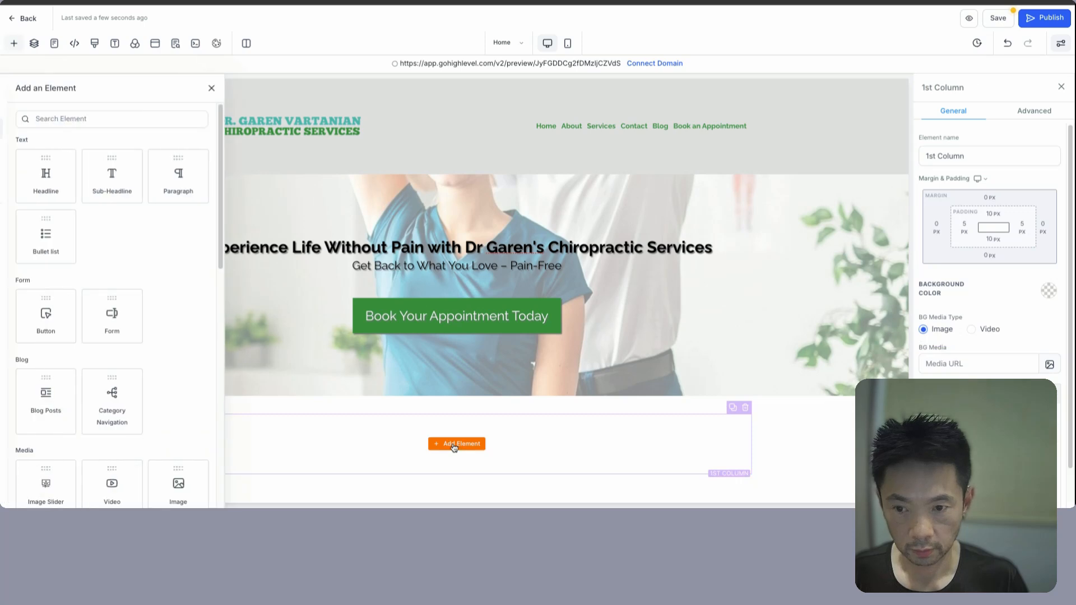
left_click(128, 181)
left_click_drag(344, 430, 569, 432)
type("Overview of Services")
left_click(807, 431)
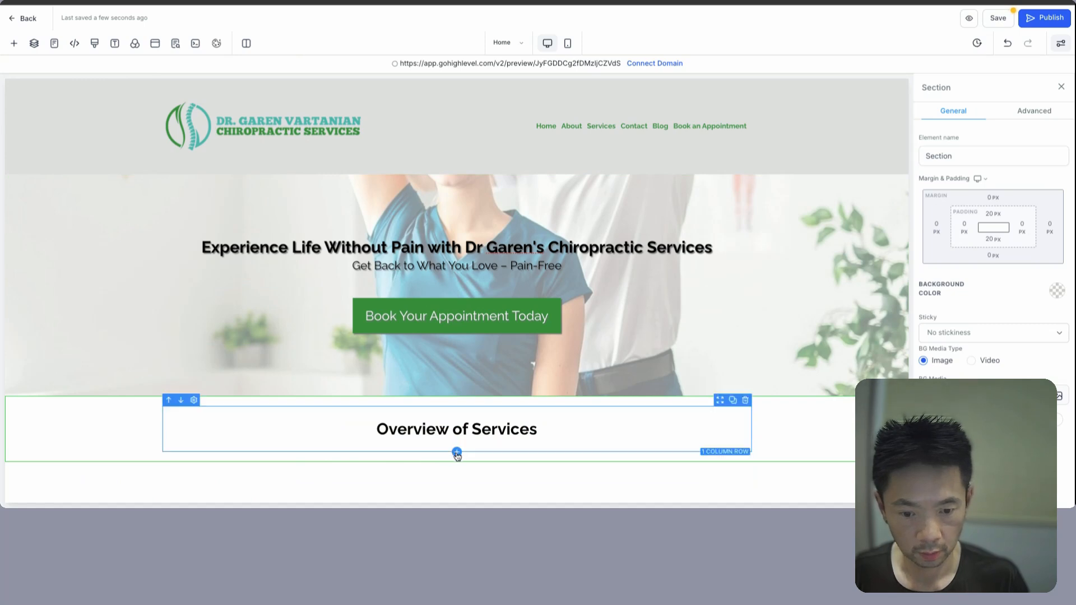
- Add a four-column row, title the first column 'Spinal Adjustments', and delete two columns
left_click(456, 452)
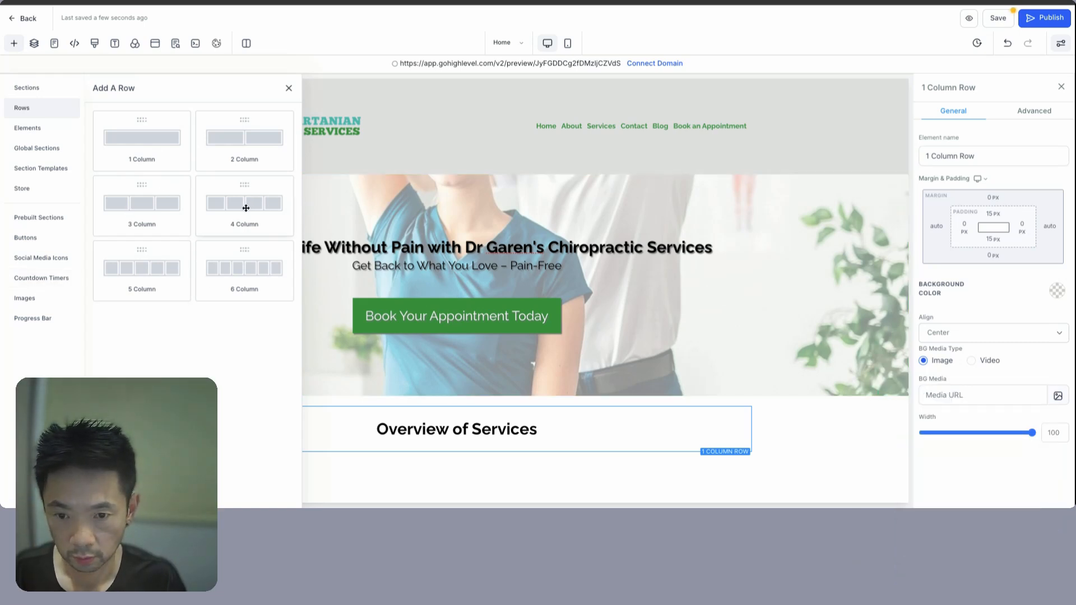
left_click_drag(246, 208, 504, 445)
left_click(241, 451)
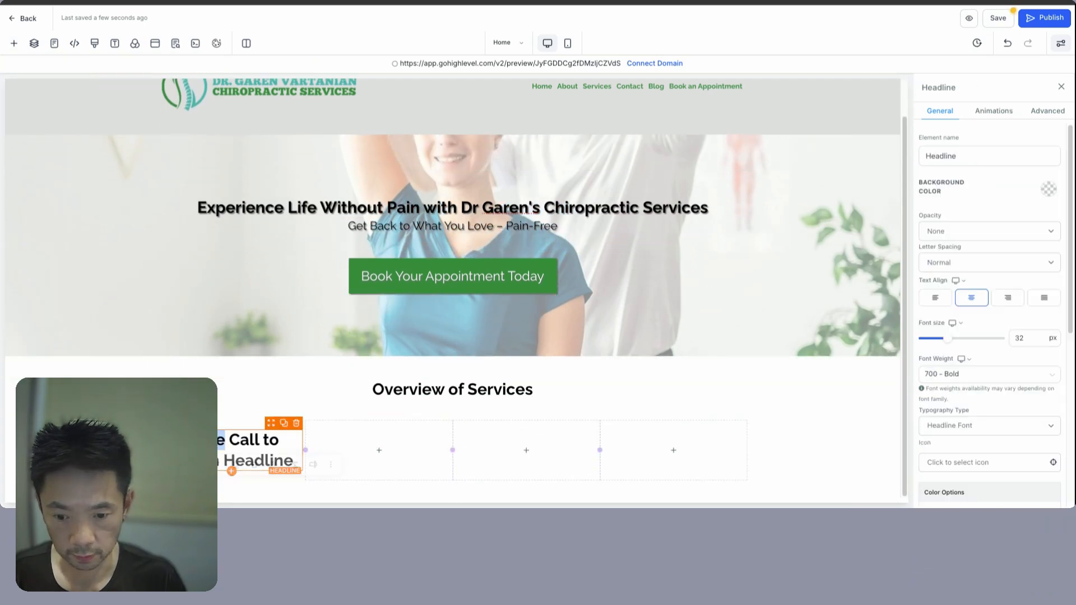
triple_click(240, 450)
type("Spinal Adjustments")
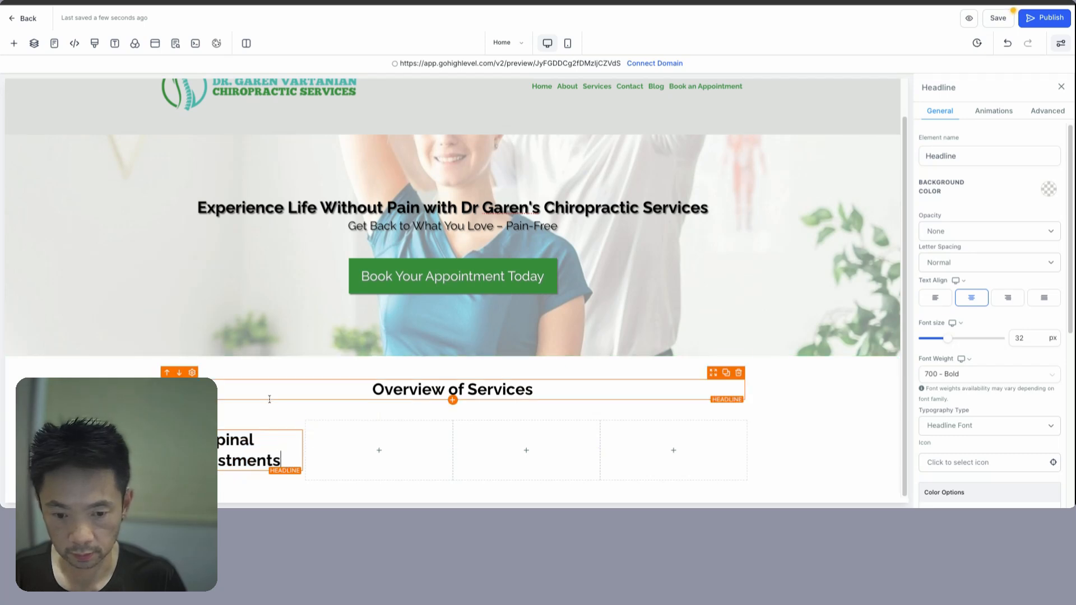
left_click(594, 418)
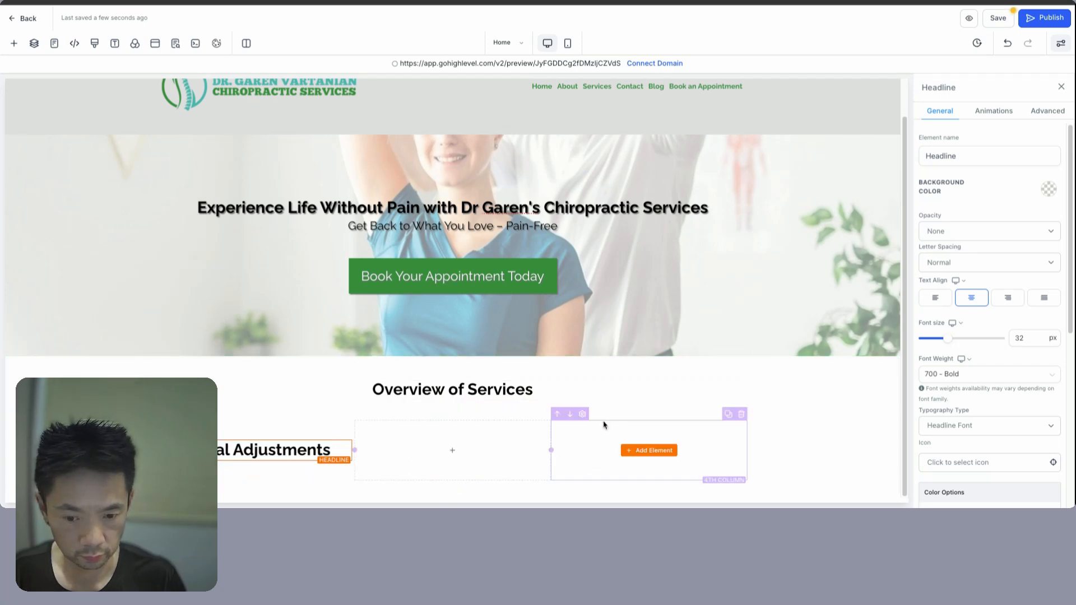
left_click(743, 416)
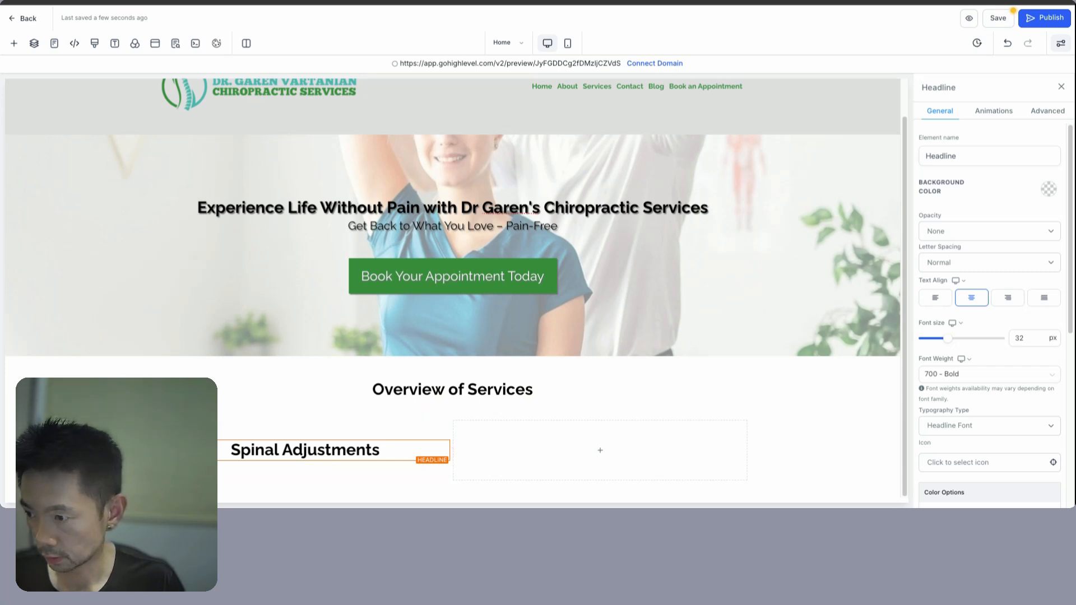
- Add the spinal adjustments description paragraph under the Spinal Adjustments headline
left_click(14, 43)
left_click_drag(254, 175, 319, 465)
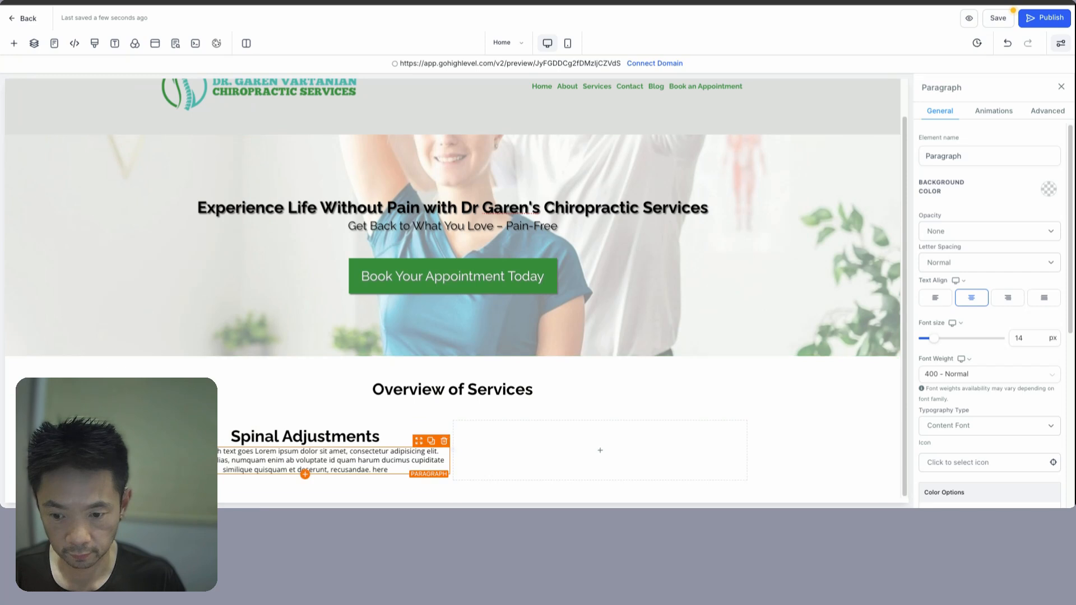
triple_click(302, 470)
key("ctrl+v")
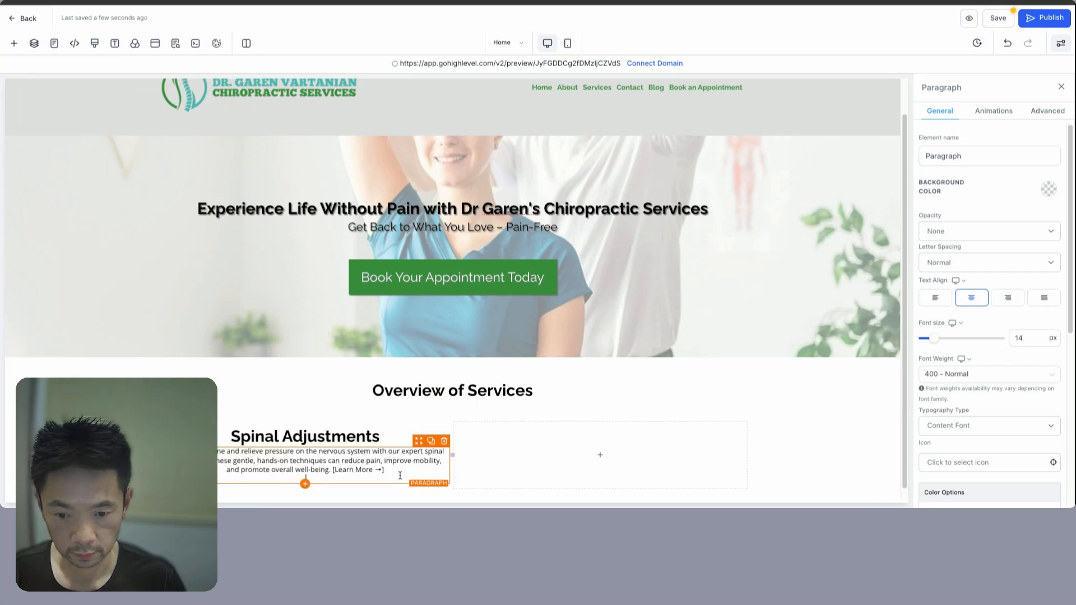
left_click(271, 428)
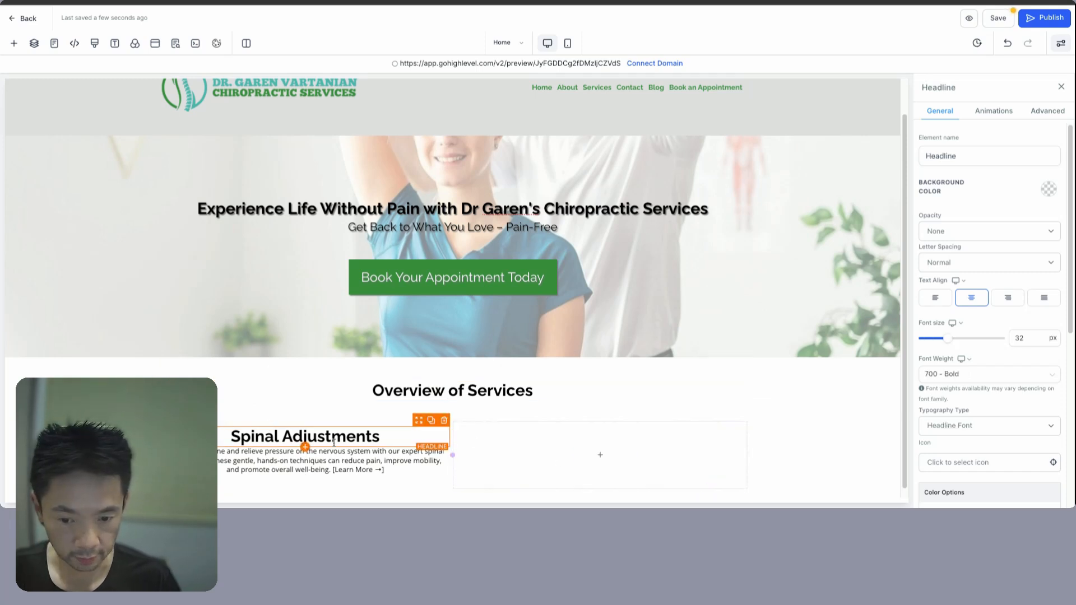
scroll(598, 452, "down", 1)
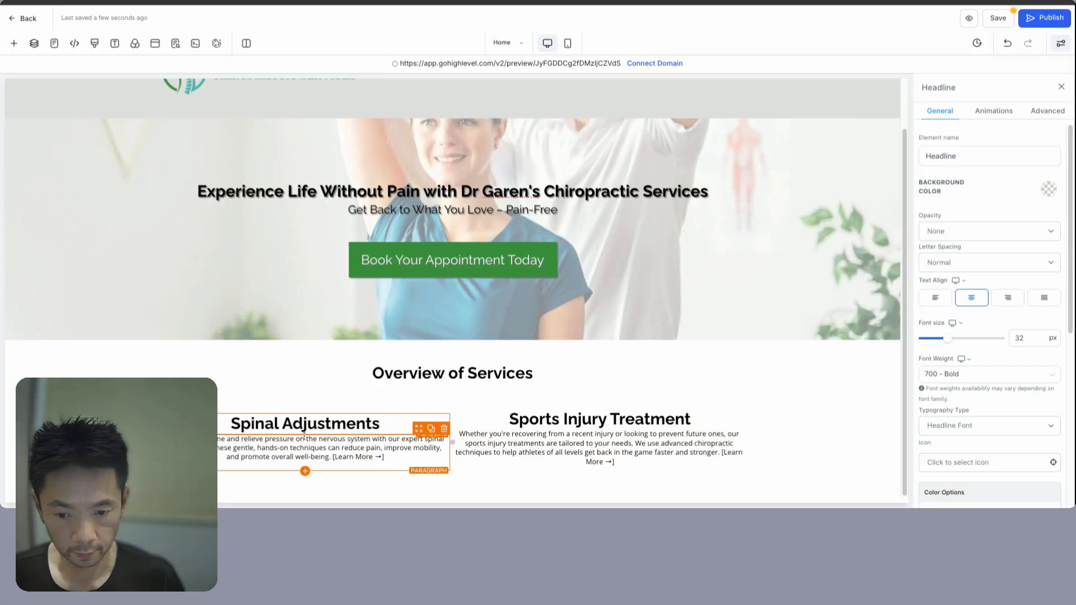
- Add an Image element to the first service column and move it above the Spinal Adjustments heading
left_click(14, 43)
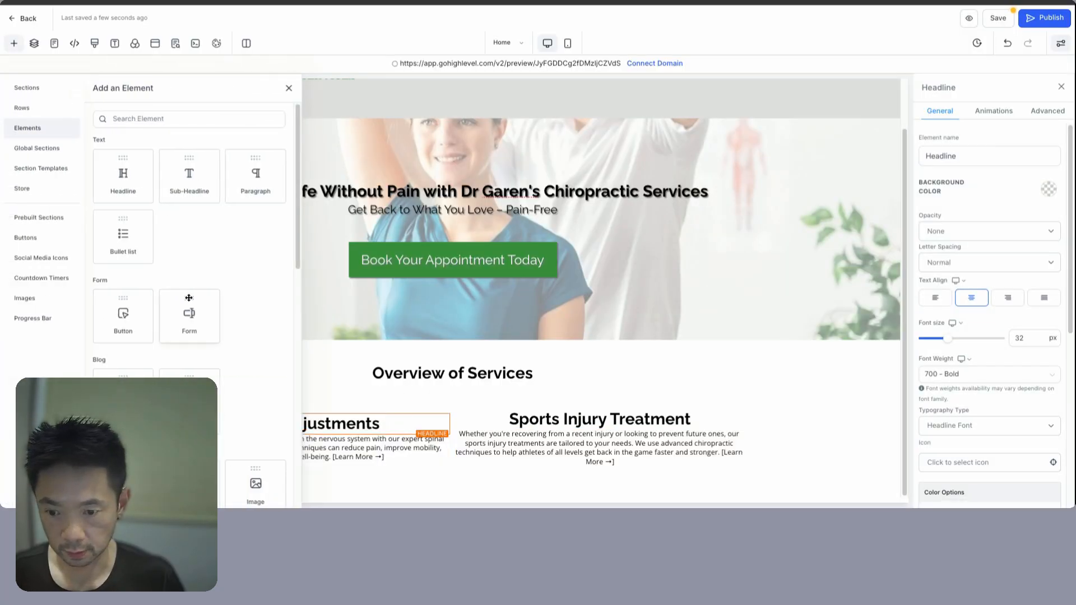
scroll(189, 298, "down", 3)
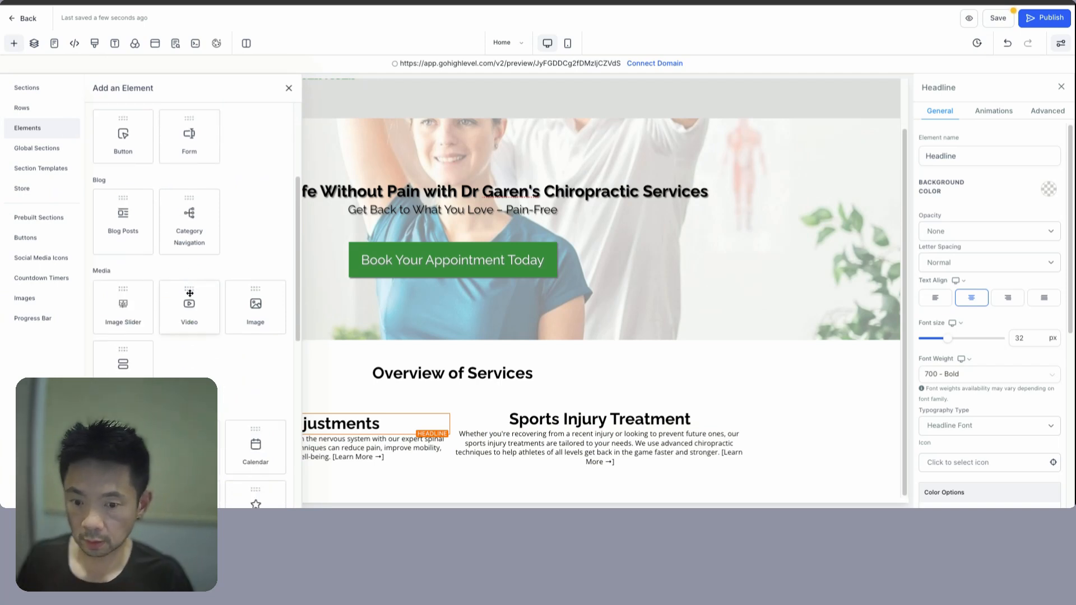
scroll(228, 317, "down", 2)
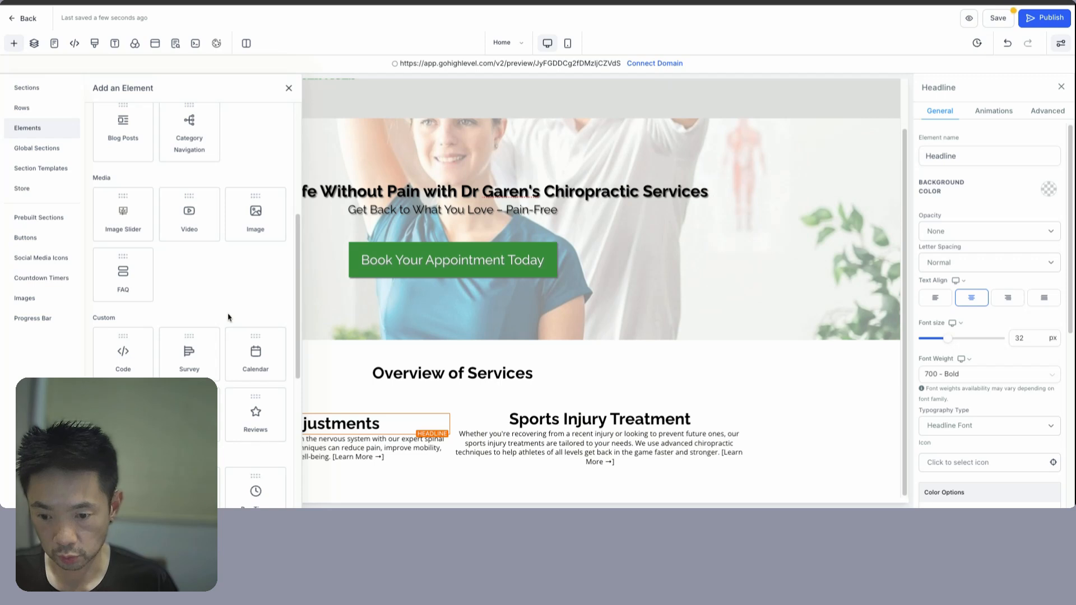
scroll(228, 317, "down", 2)
scroll(229, 317, "up", 5)
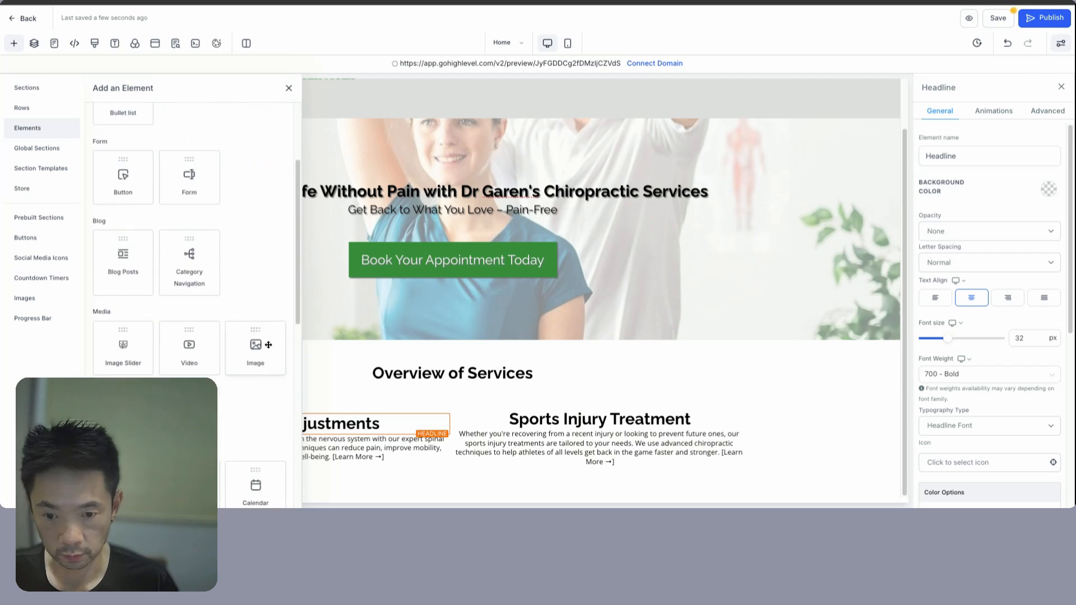
left_click(257, 343)
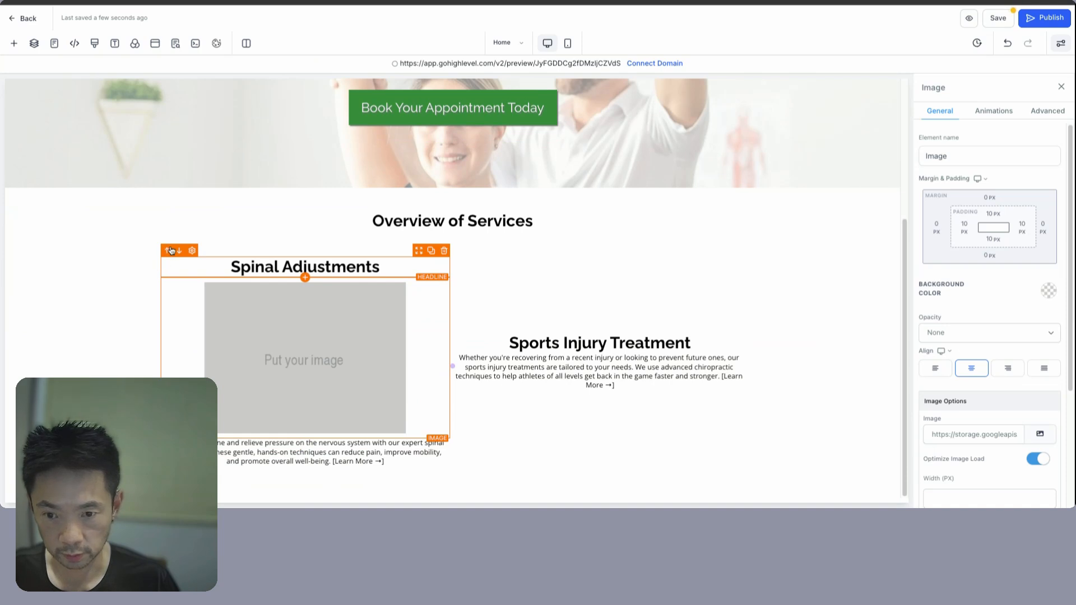
left_click(169, 253)
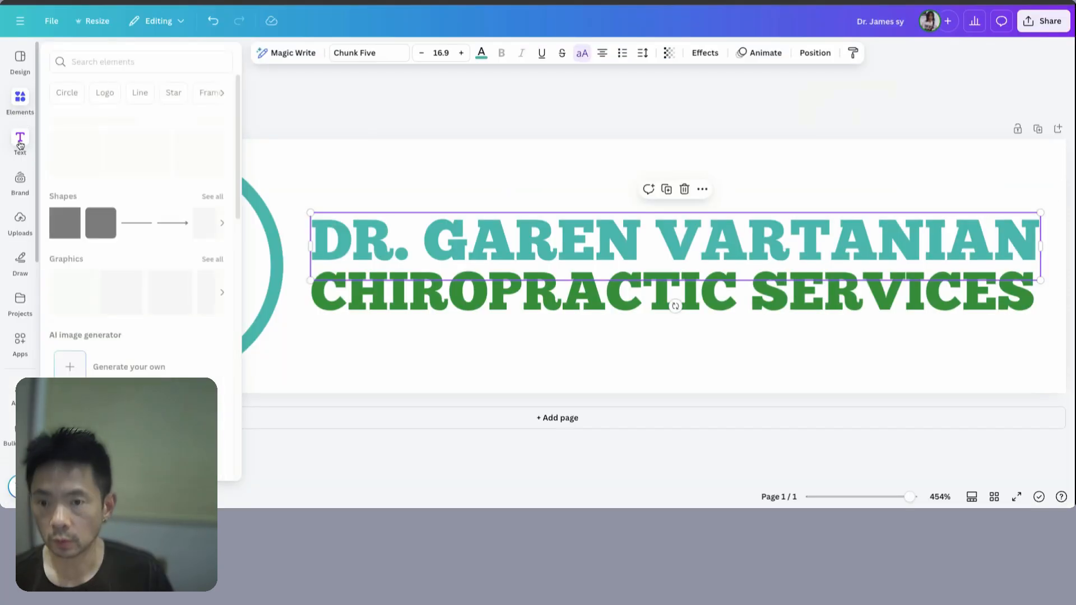
- In Canva, start a new logo-sized design
left_click(20, 138)
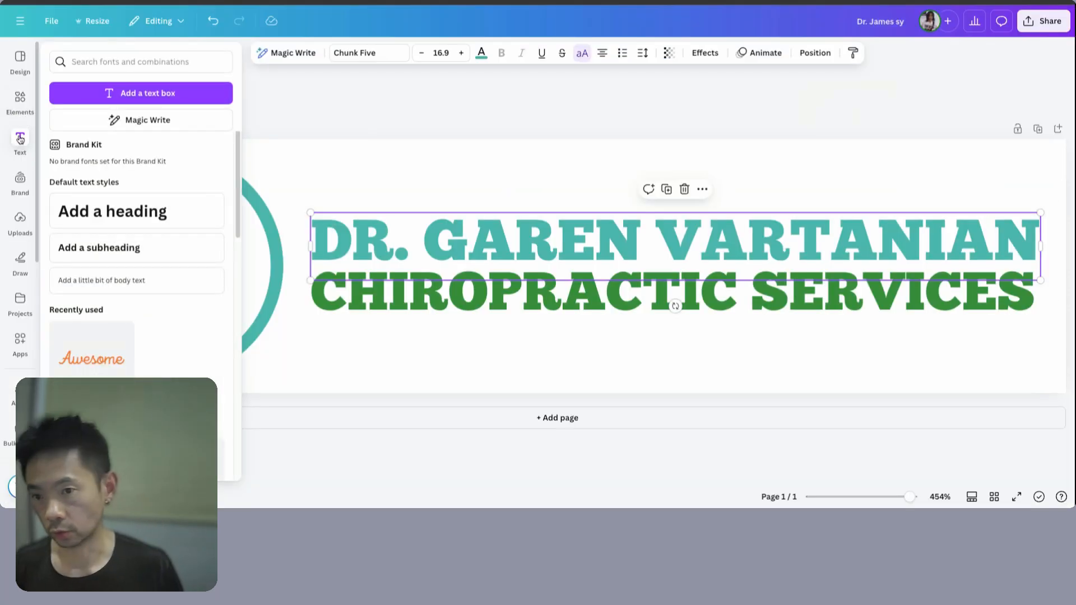
left_click(19, 59)
left_click(20, 101)
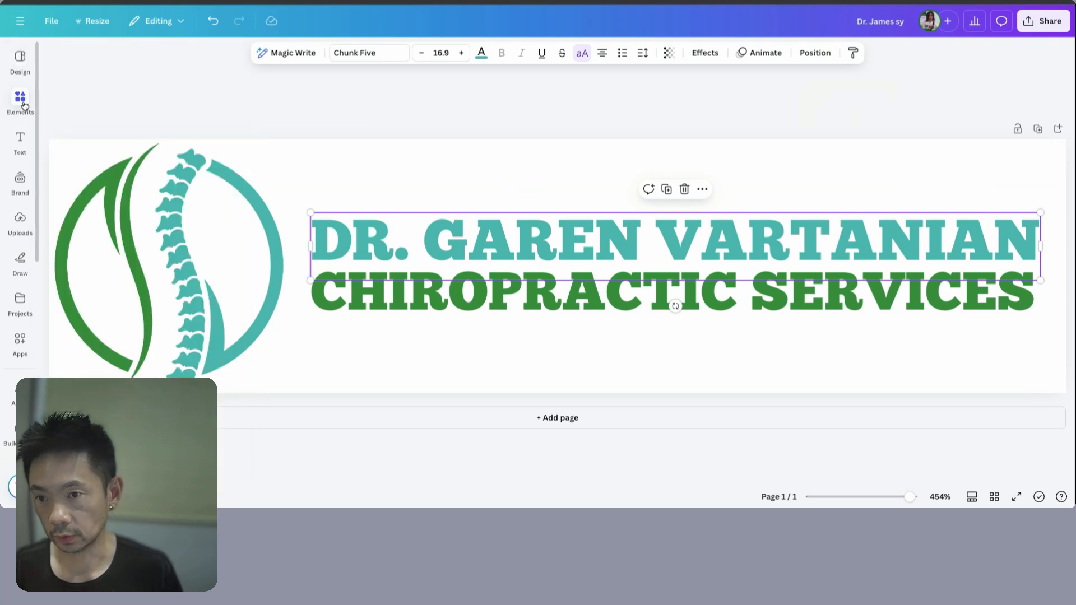
left_click(18, 59)
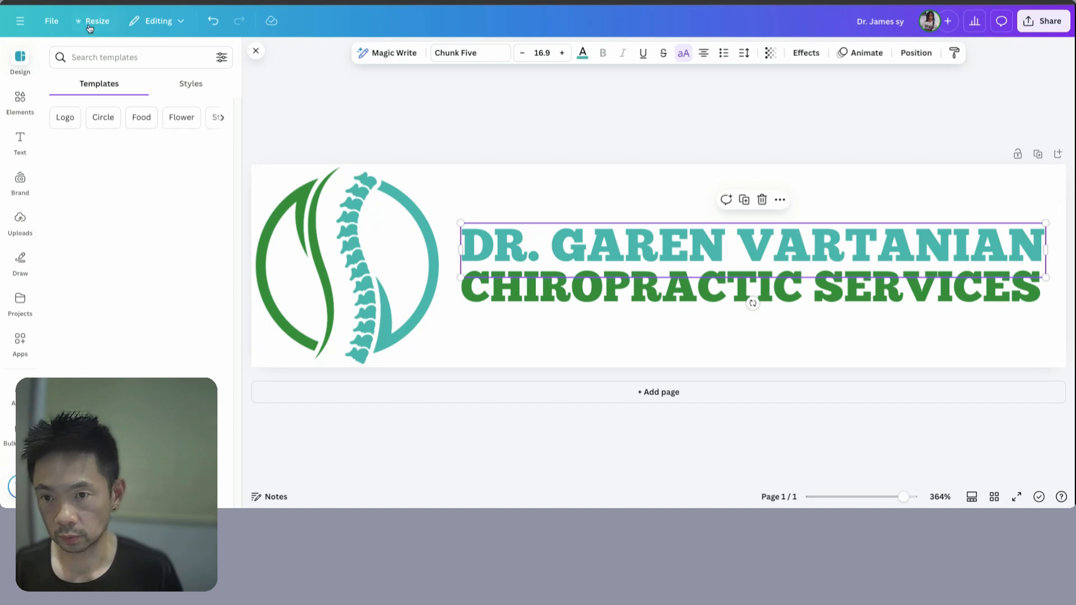
left_click(17, 26)
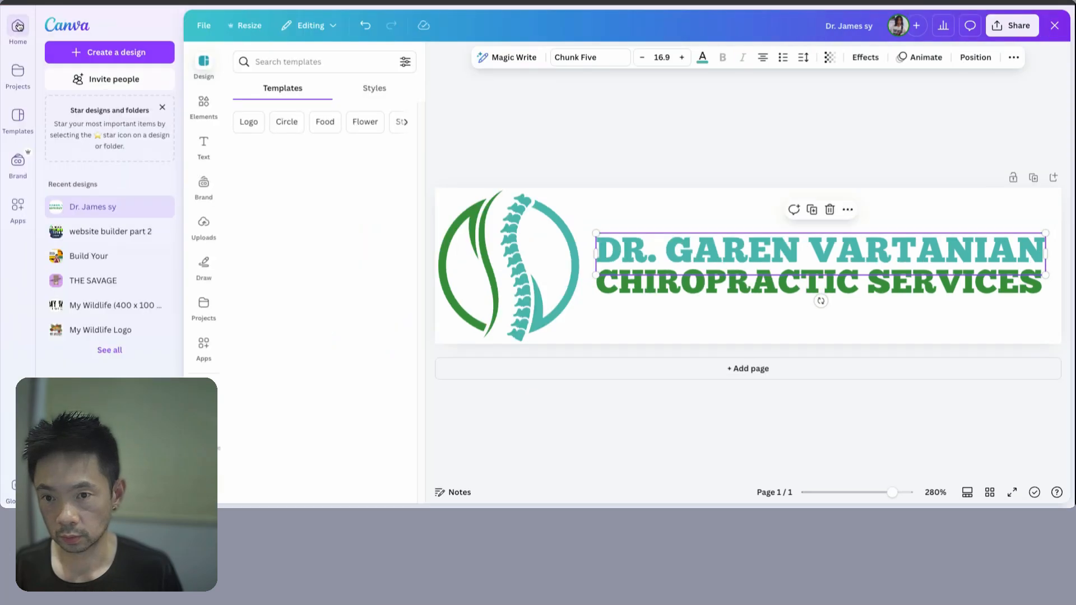
left_click(94, 52)
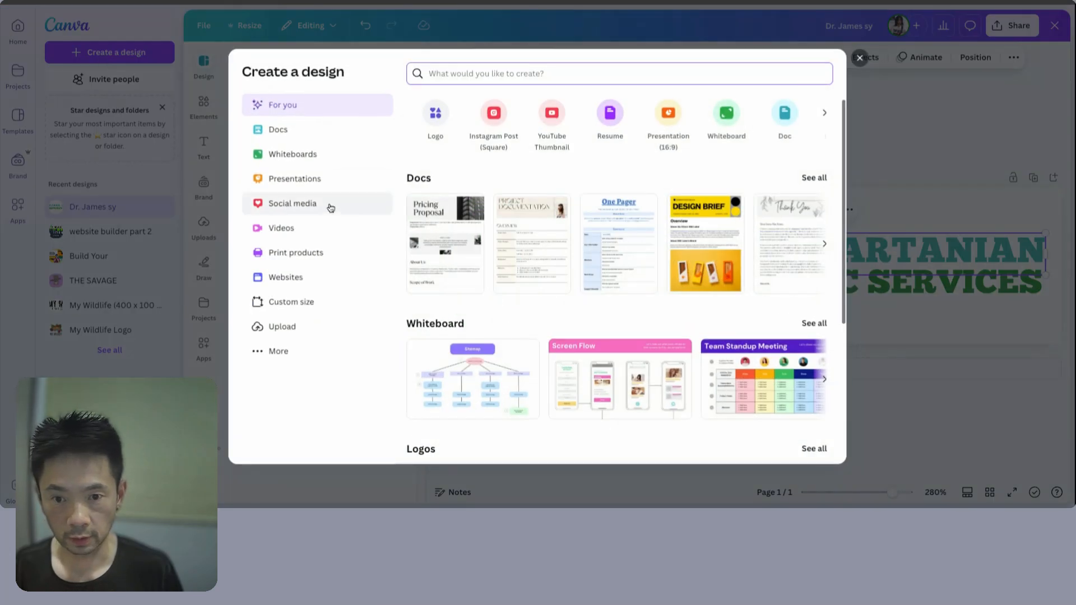
left_click(437, 119)
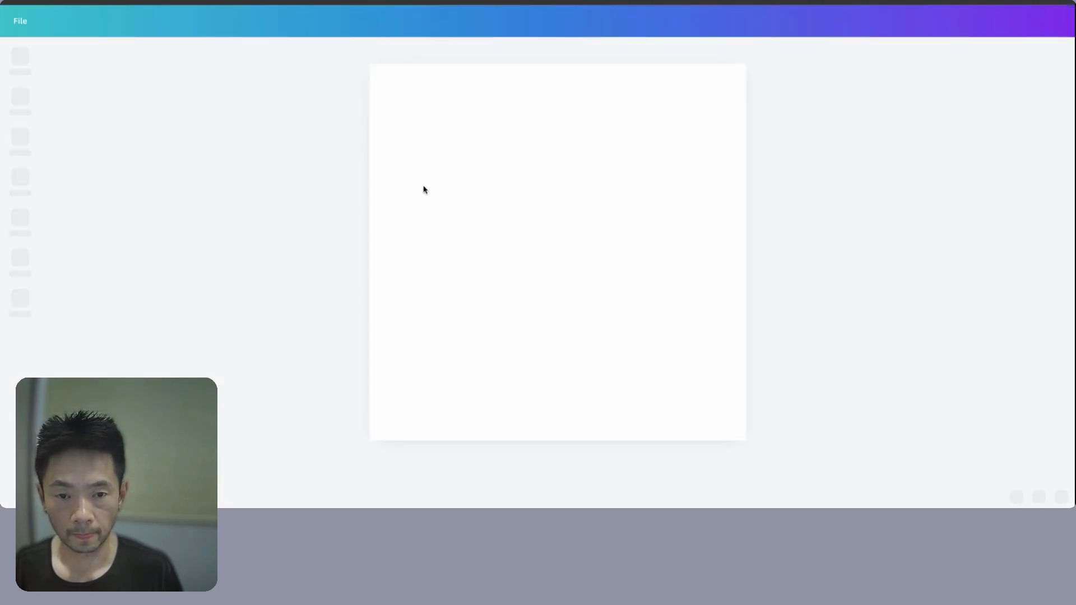
- Search the logo templates for 'spinal adjustment'
left_click(153, 58)
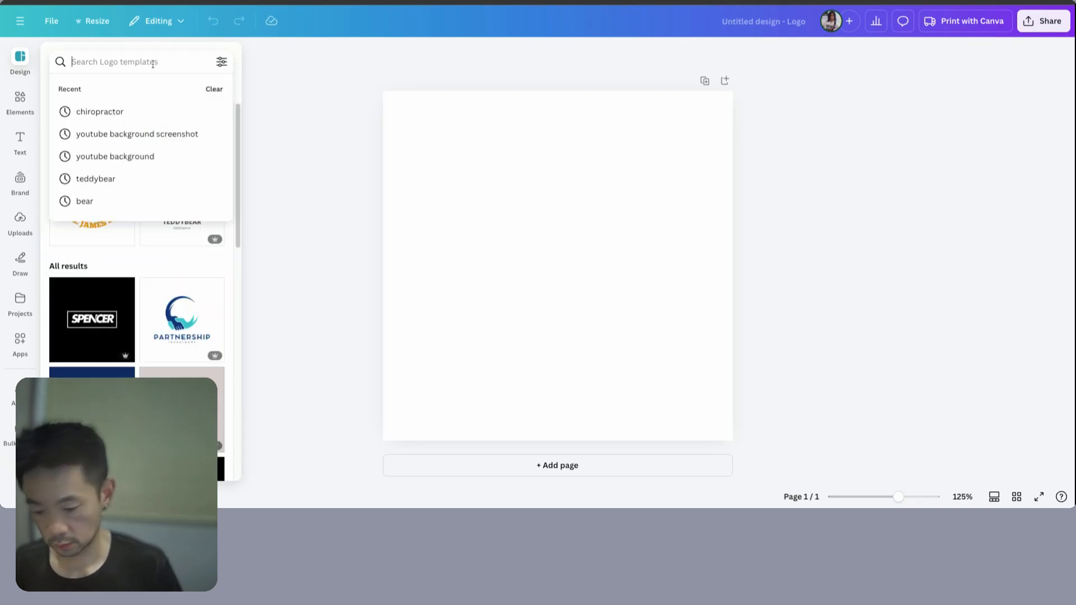
type("spine")
key("BackSpace")
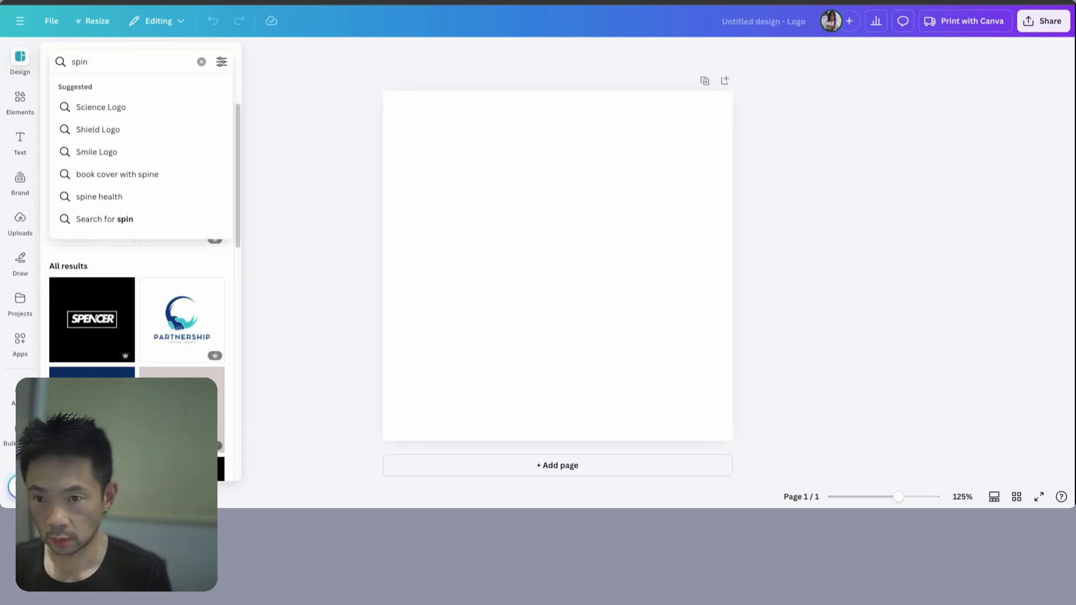
type("al adjsutment")
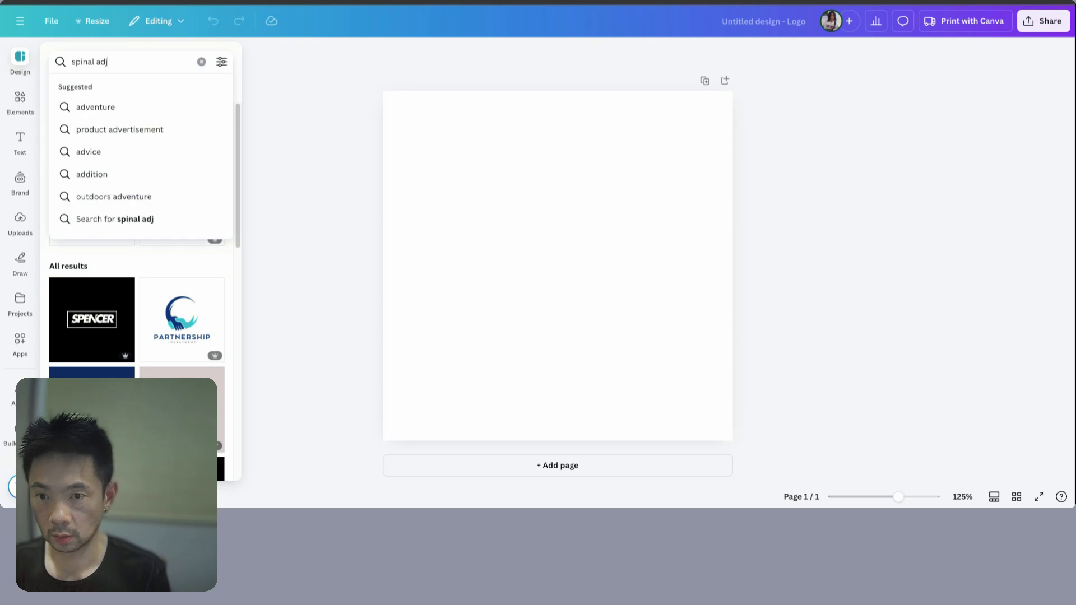
key("Return")
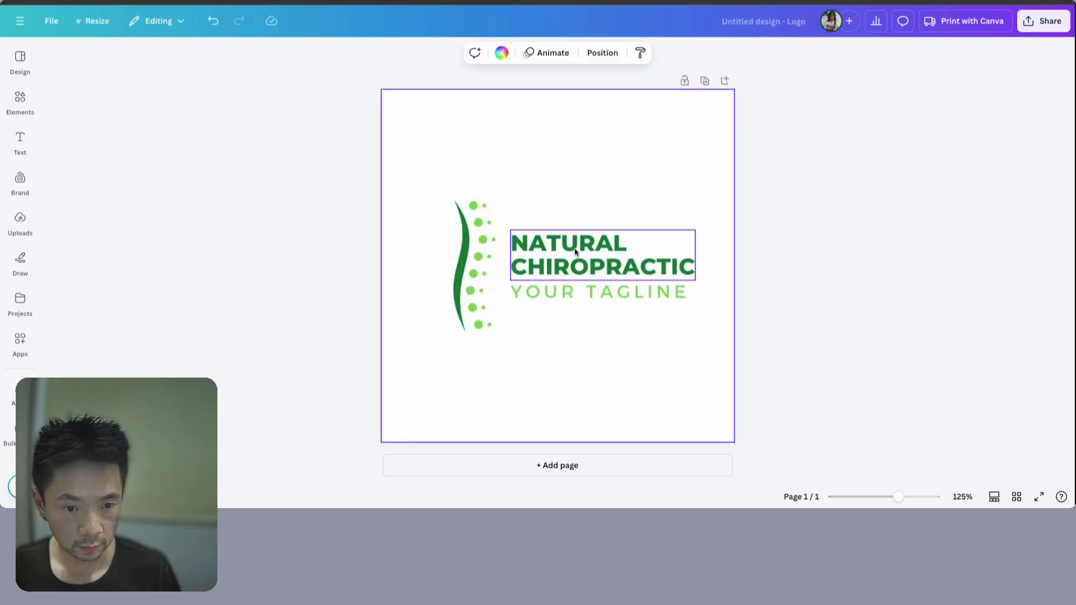
- Delete the NATURAL CHIROPRACTIC and YOUR TAGLINE texts, then enlarge the spine graphic to fill the page
left_click(574, 257)
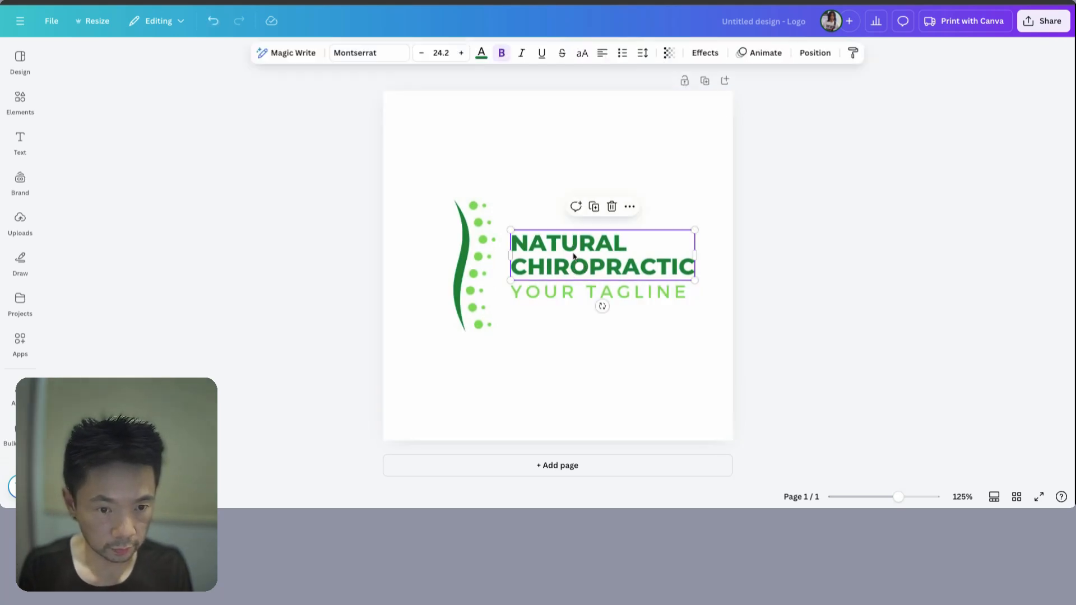
left_click(612, 208)
left_click(583, 291)
left_click(610, 256)
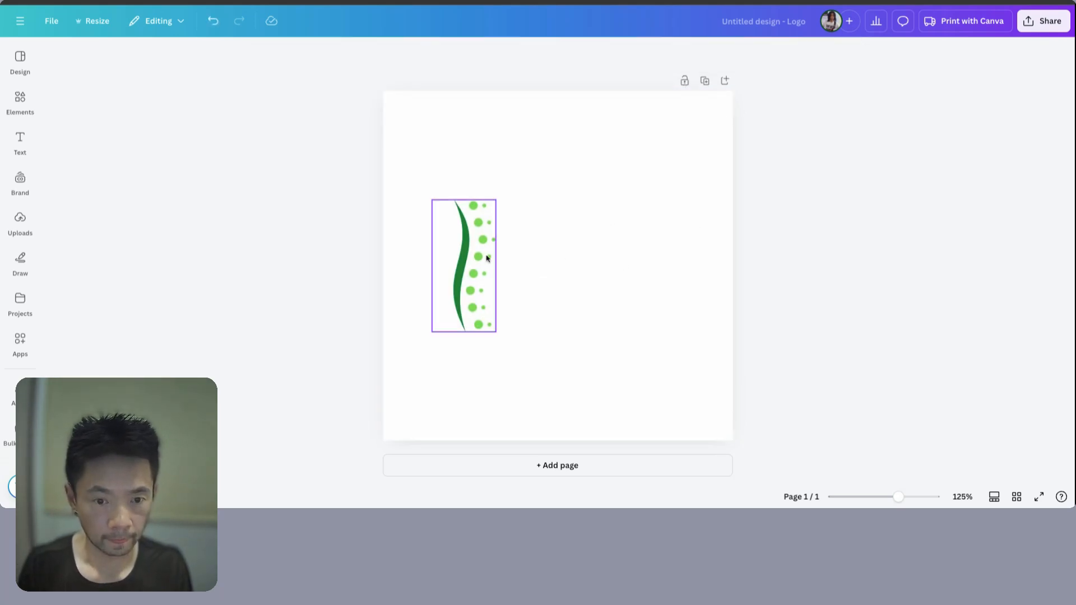
left_click(480, 258)
left_click_drag(480, 258, 574, 441)
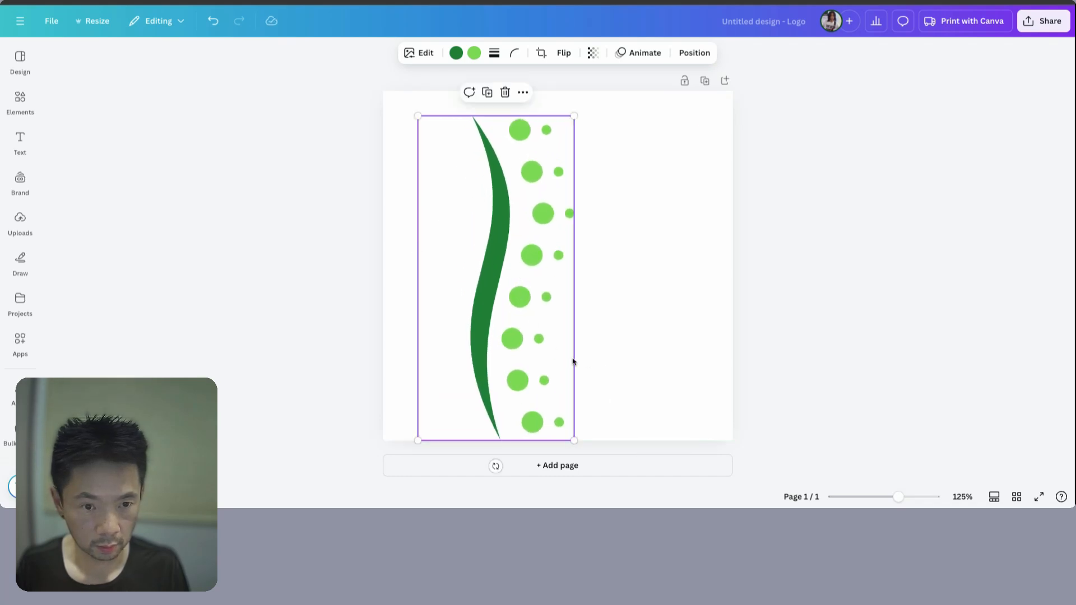
left_click_drag(573, 114, 584, 92)
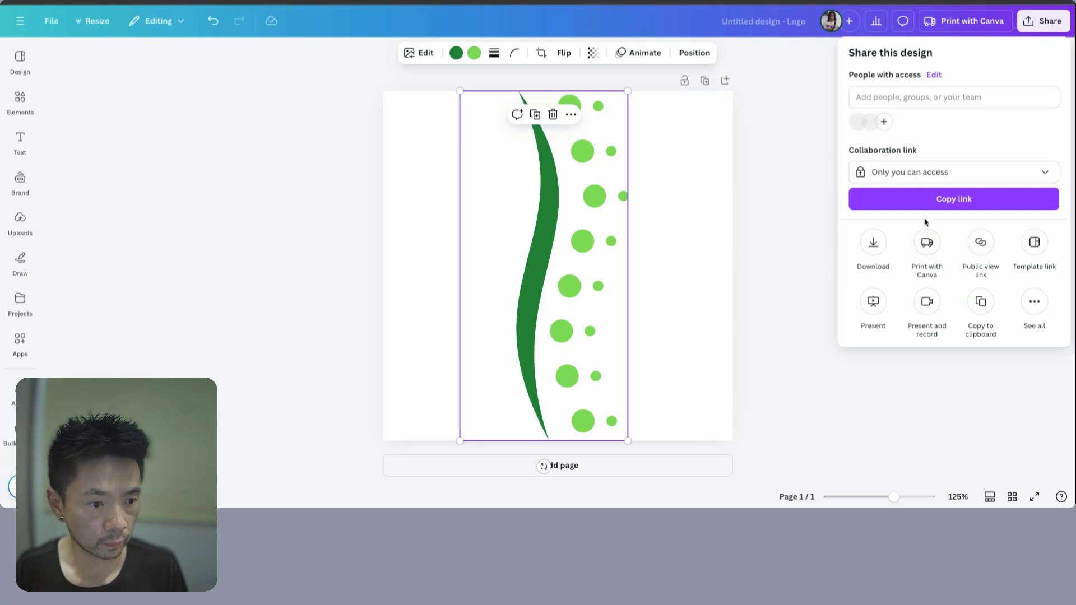
- Download the spine design as a PNG with a transparent background
left_click(876, 244)
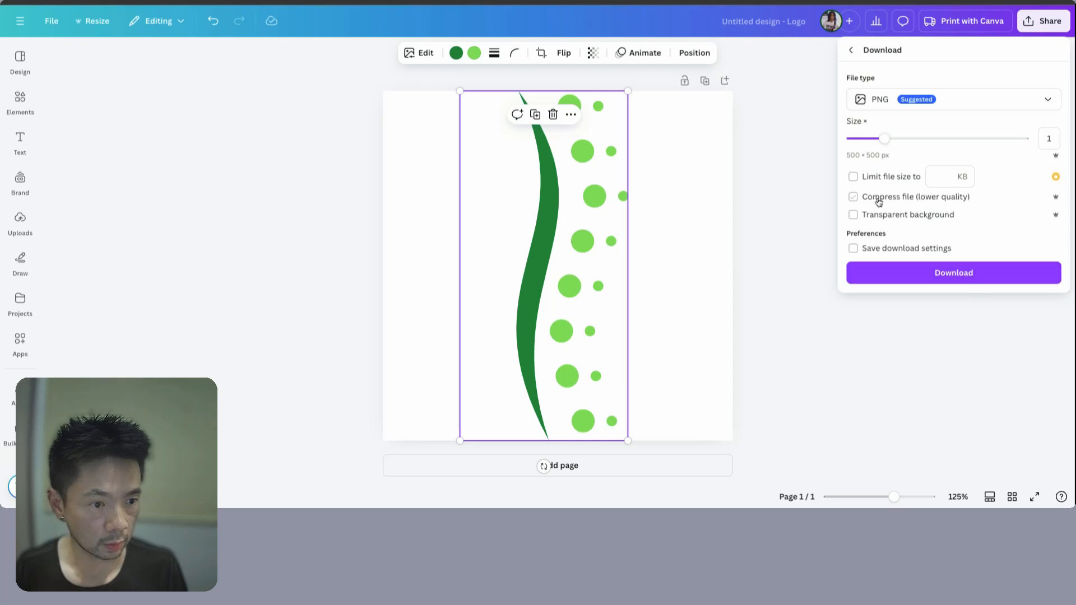
left_click(885, 219)
left_click(955, 272)
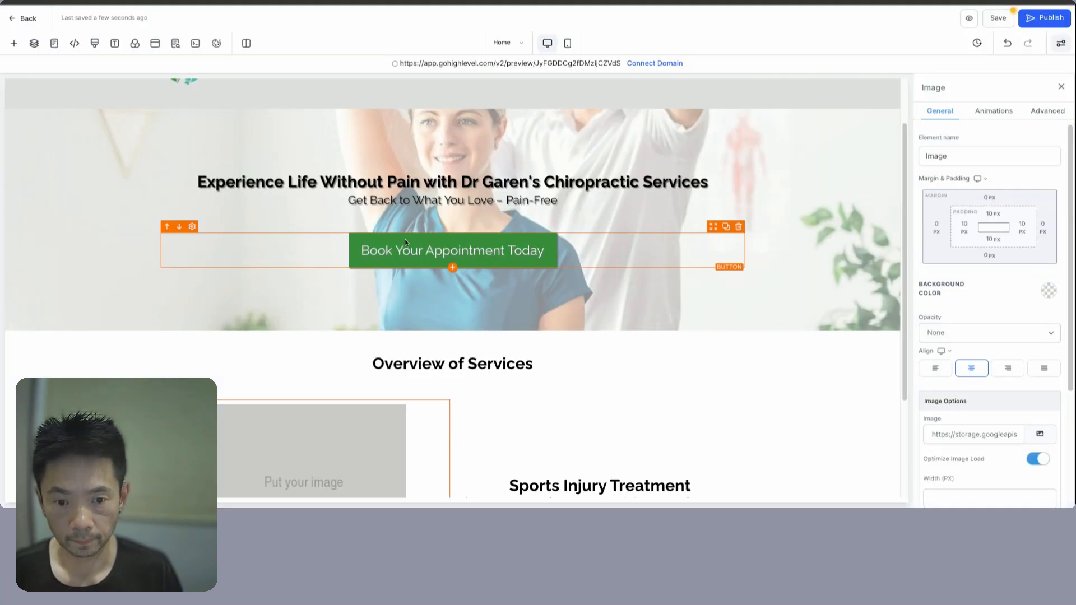
- Copy the spine PNG's link from the Chiropractor v1 media folder into the image's URL field
scroll(986, 393, "down", 2)
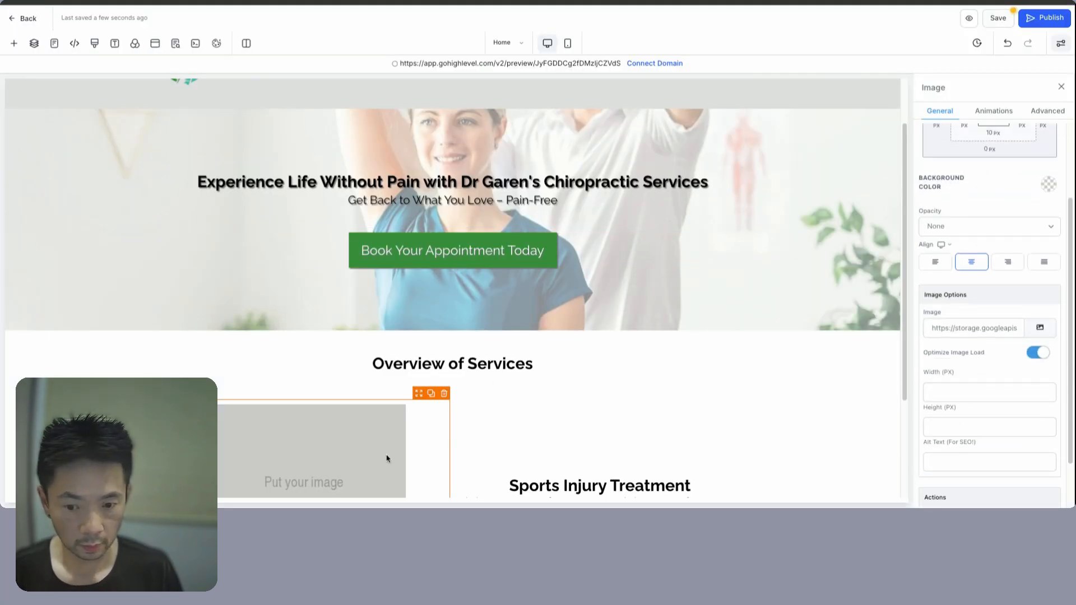
left_click(1040, 327)
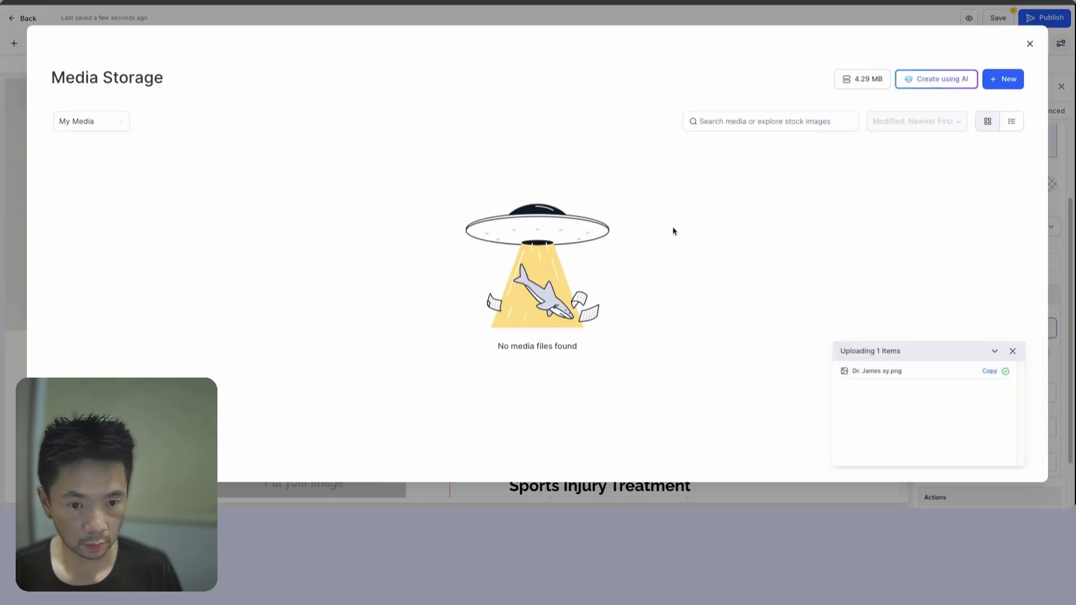
left_click(139, 160)
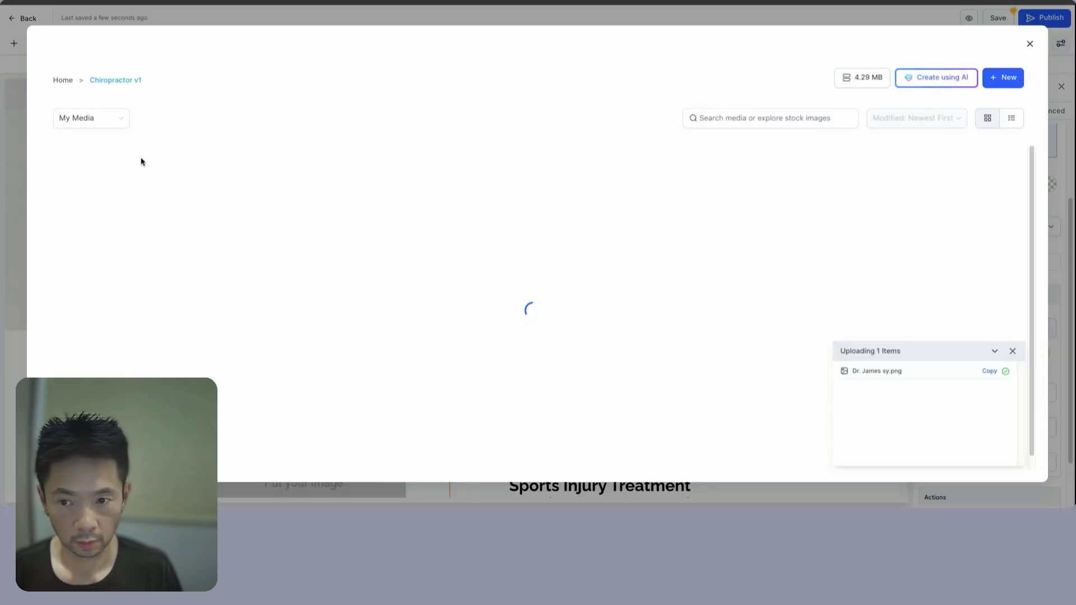
left_click(225, 192)
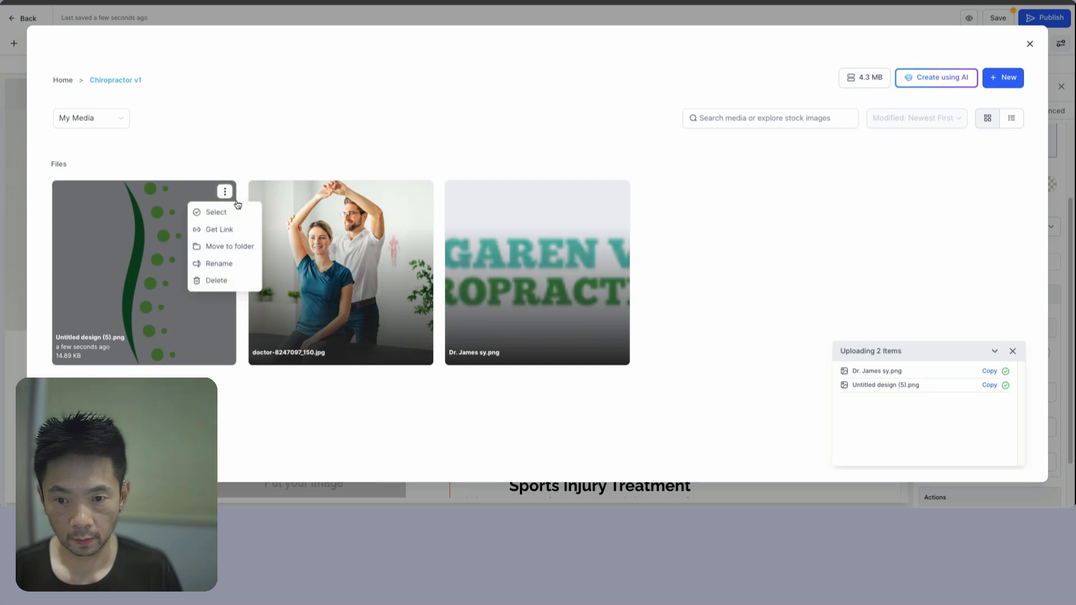
left_click(226, 231)
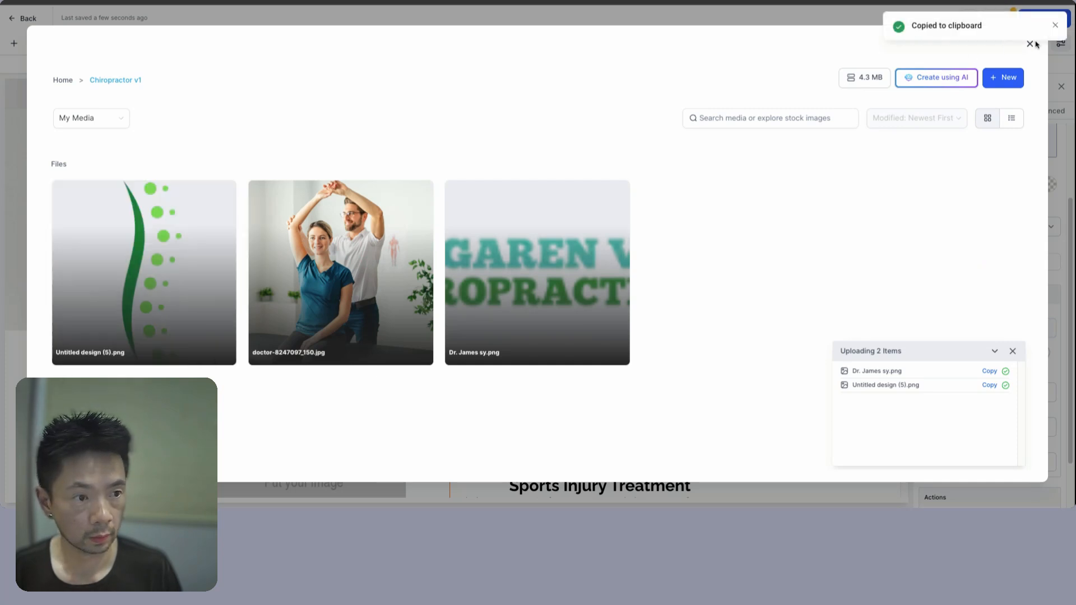
left_click(1055, 24)
left_click(1030, 43)
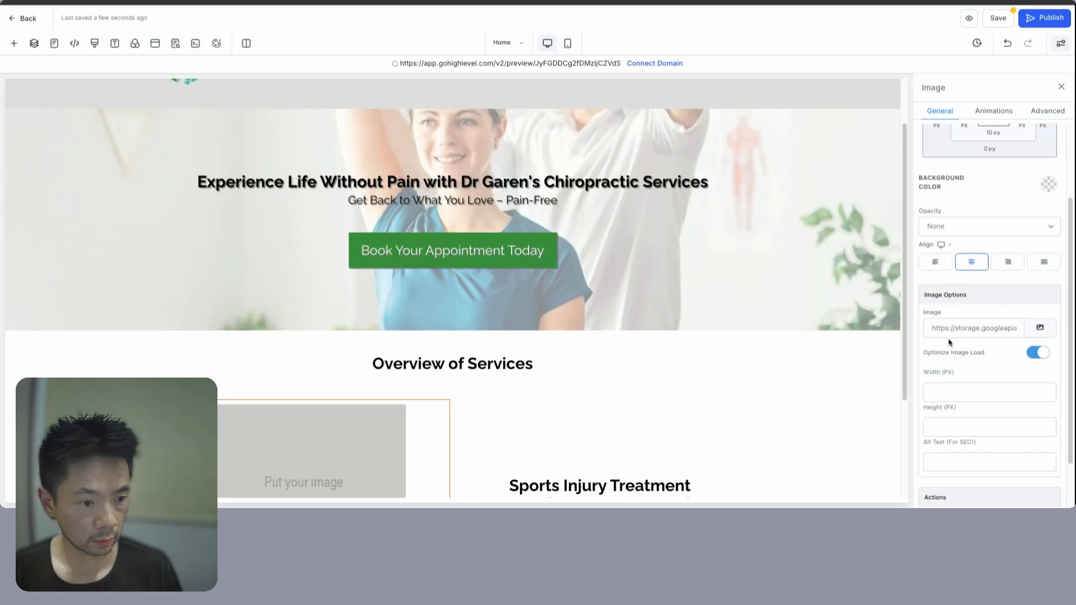
double_click(934, 328)
key("ctrl+a")
key("ctrl+v")
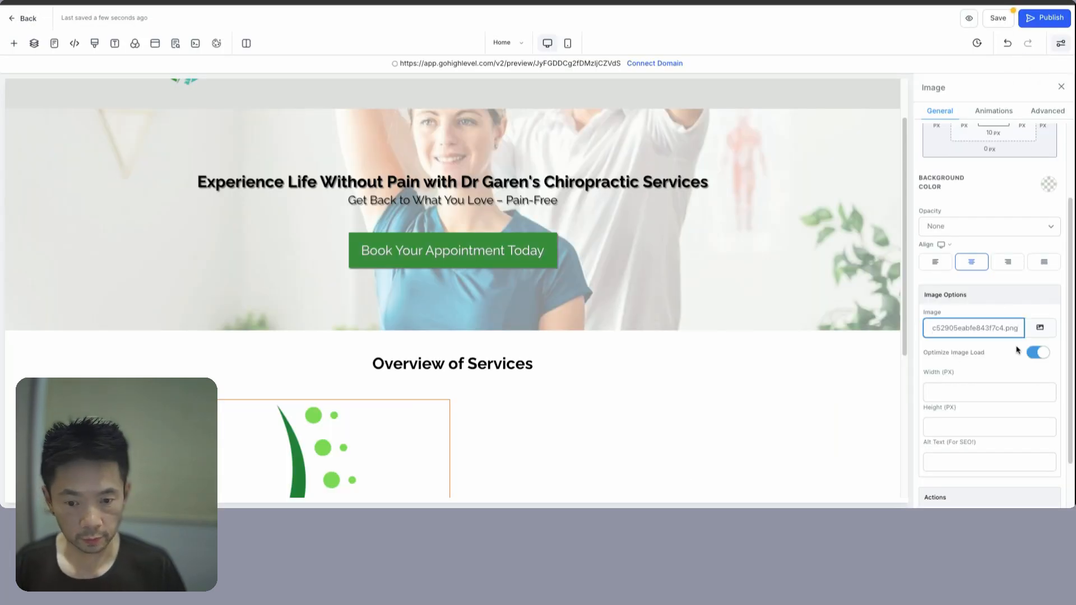
- Set the spine image's width and height to 100
left_click(985, 391)
type("100")
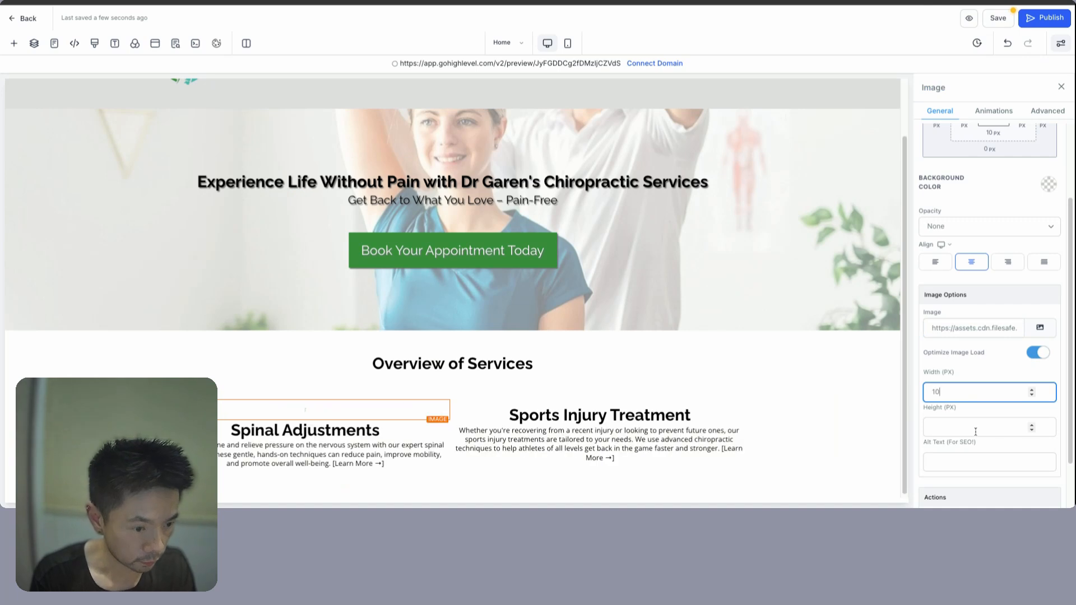
left_click(967, 427)
type("100")
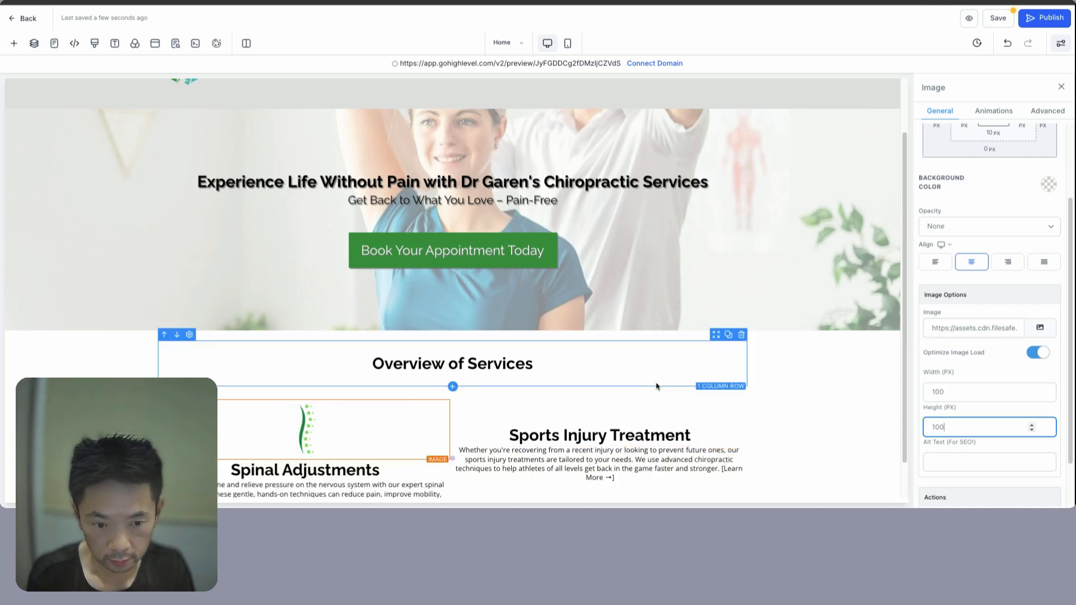
- Select the full Sports Injury Treatment headline text
left_click(811, 375)
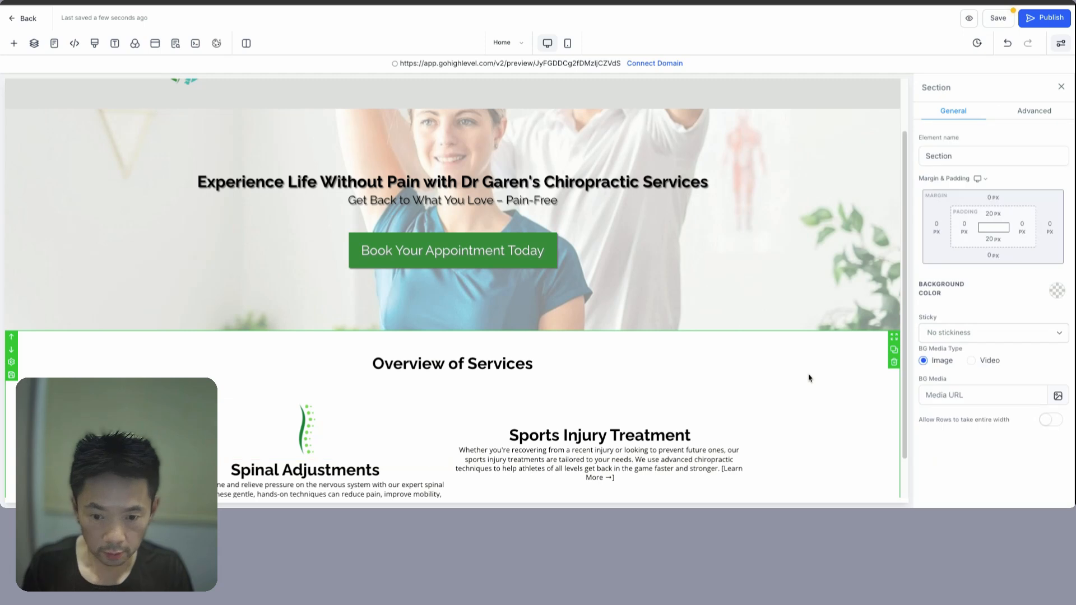
double_click(524, 435)
triple_click(524, 435)
scroll(558, 387, "down", 1)
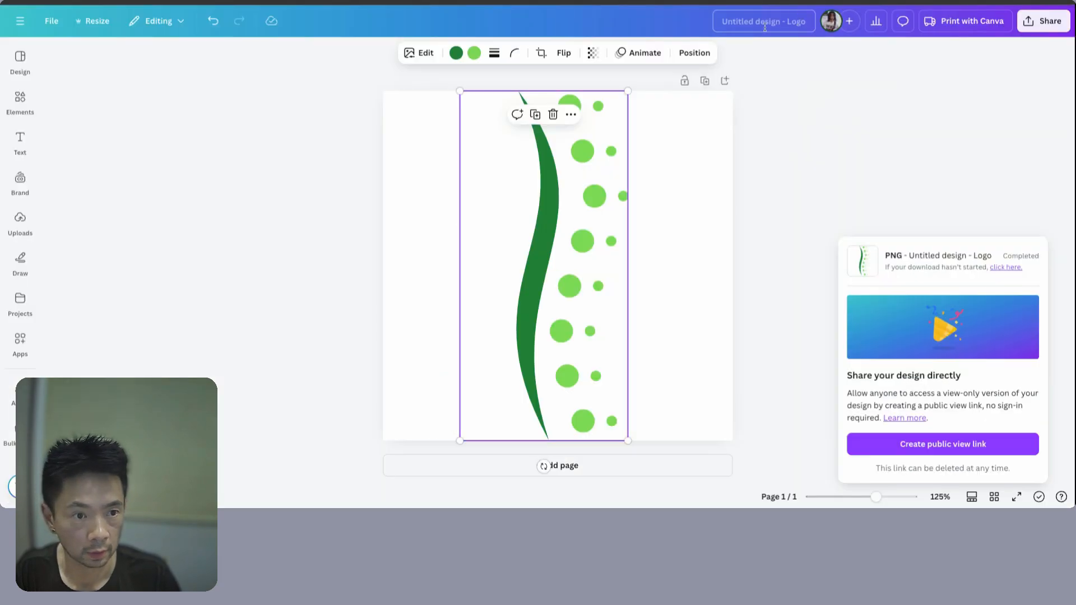
- Title the Canva design 'Sports Injury Treatment' and bring up its PNG download settings
left_click(760, 21)
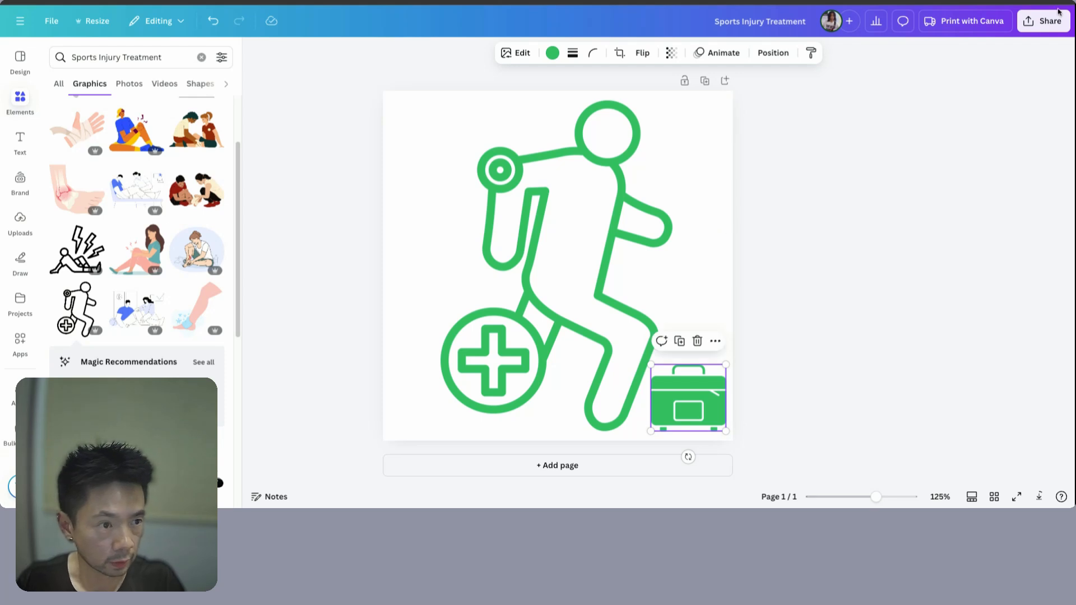
left_click(1047, 22)
left_click(882, 243)
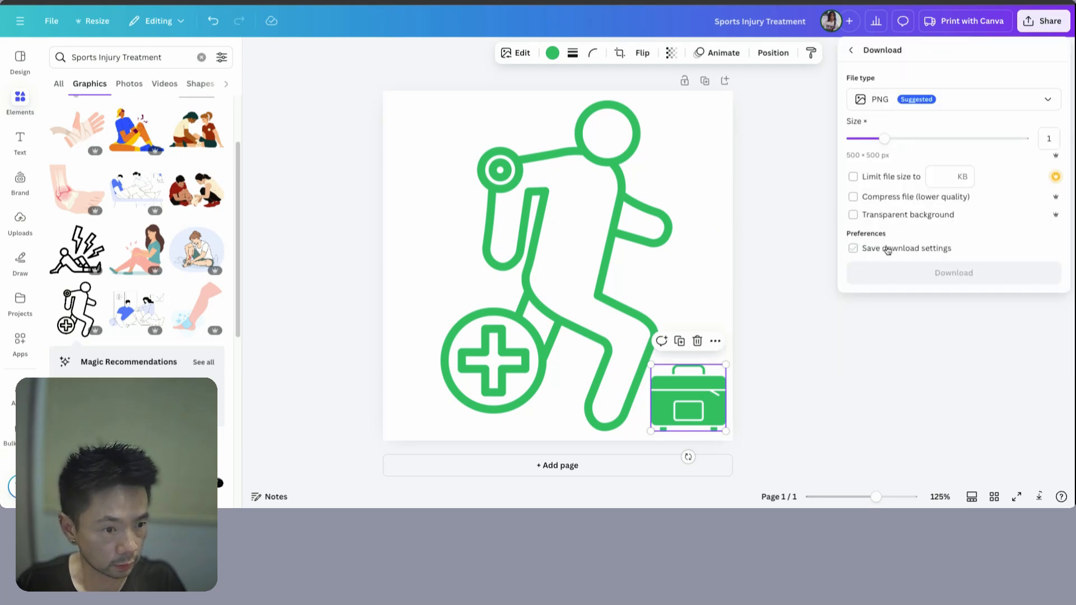
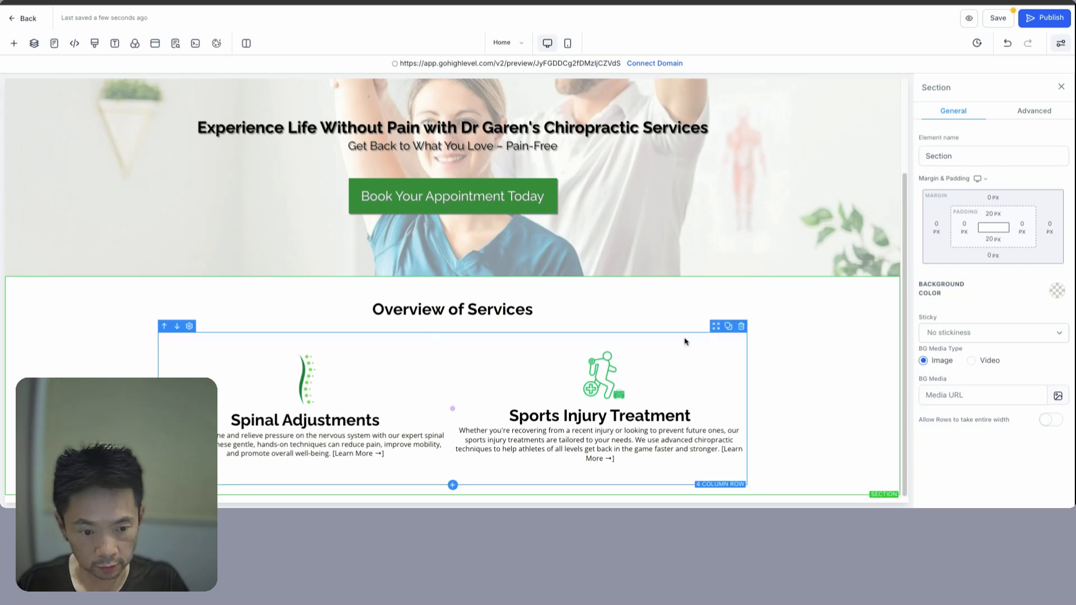
- Duplicate the two-column services row to make room for two more services
left_click(729, 327)
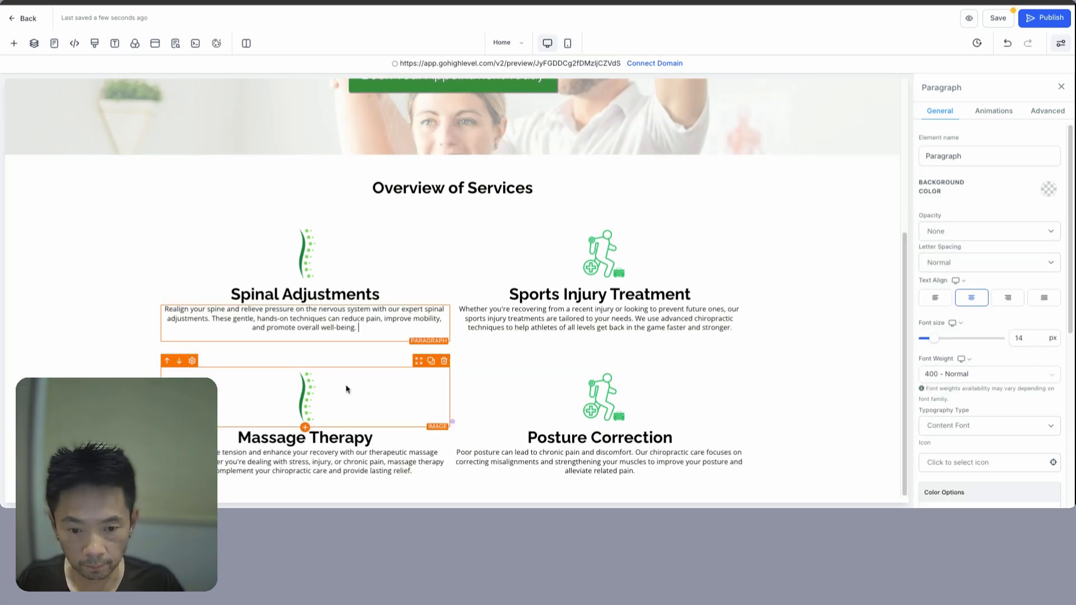
left_click(22, 360)
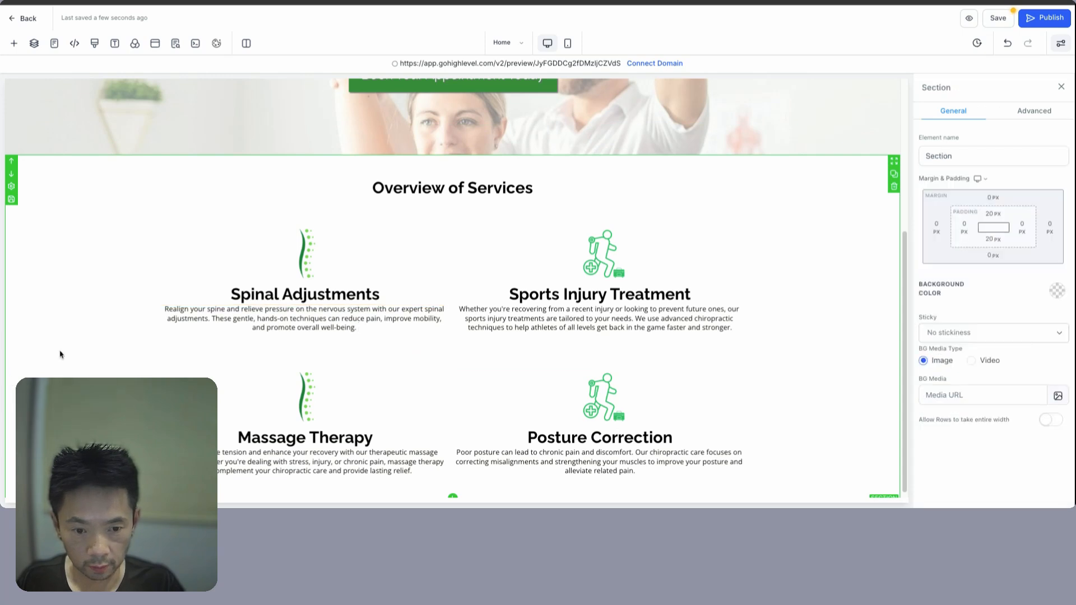
scroll(60, 355, "down", 1)
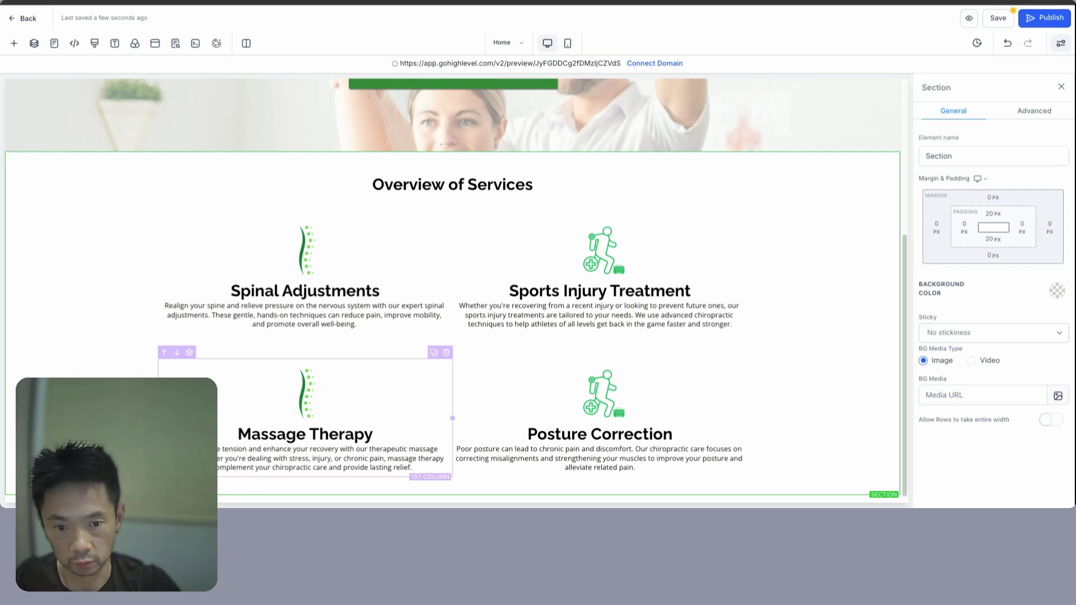
- Select the full Massage Therapy heading text and put the graphics search into editing
left_click(312, 396)
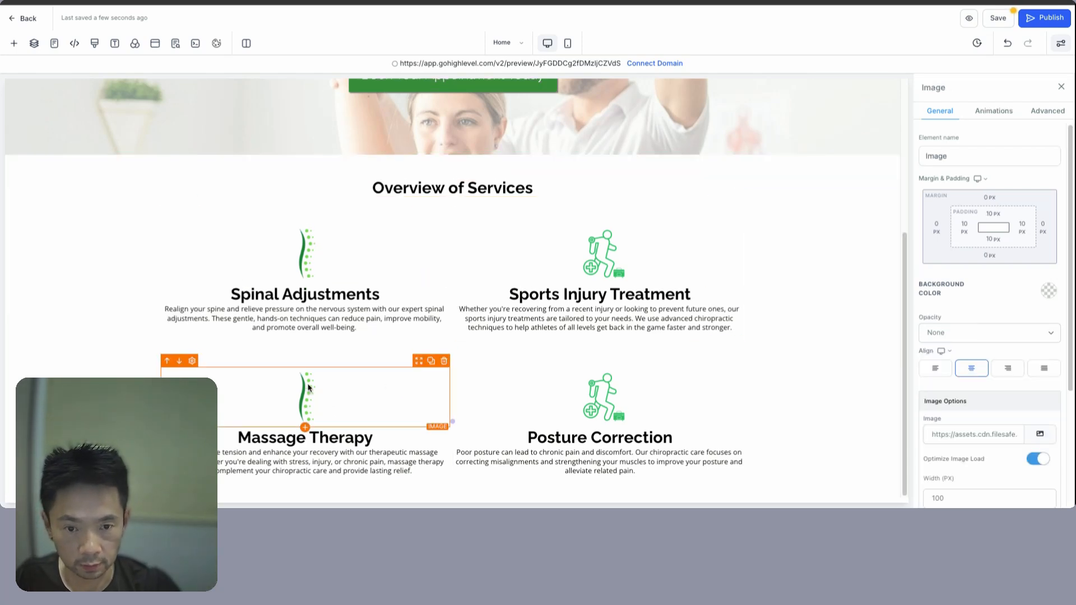
double_click(257, 441)
key("ctrl+c")
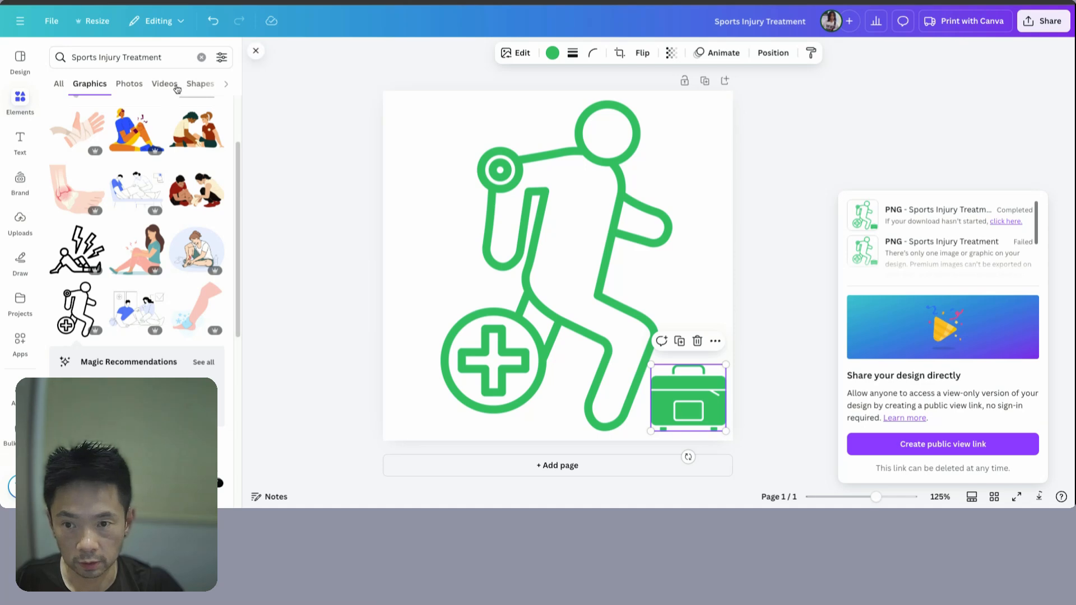
left_click(175, 59)
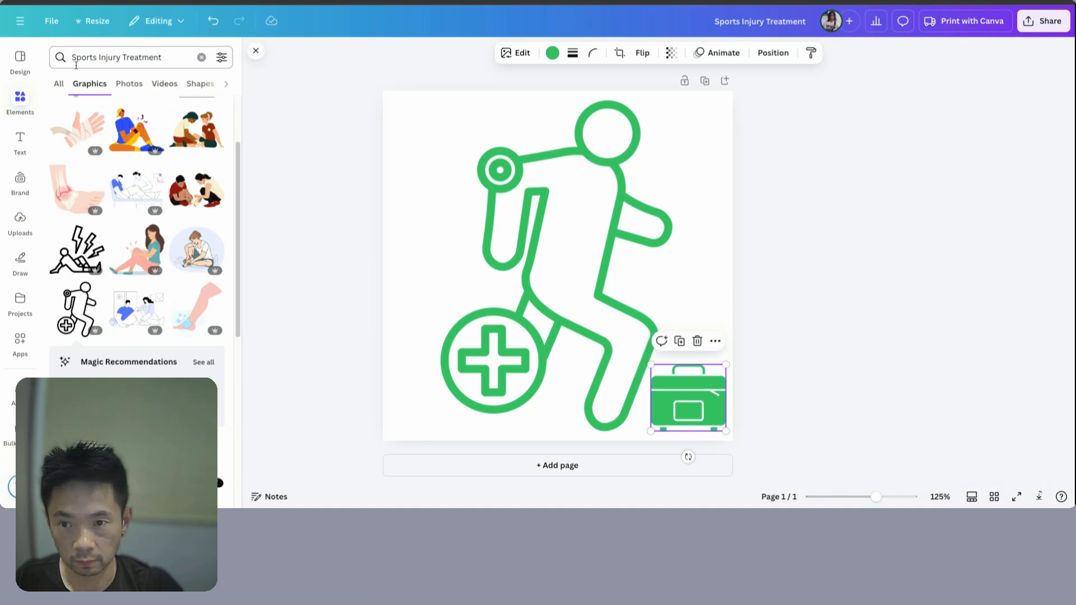
- Search Canva graphics for Massage Therapy, grab the Posture Correction heading, and download the icon as PNG
left_click_drag(72, 63, 160, 64)
key("ctrl+v")
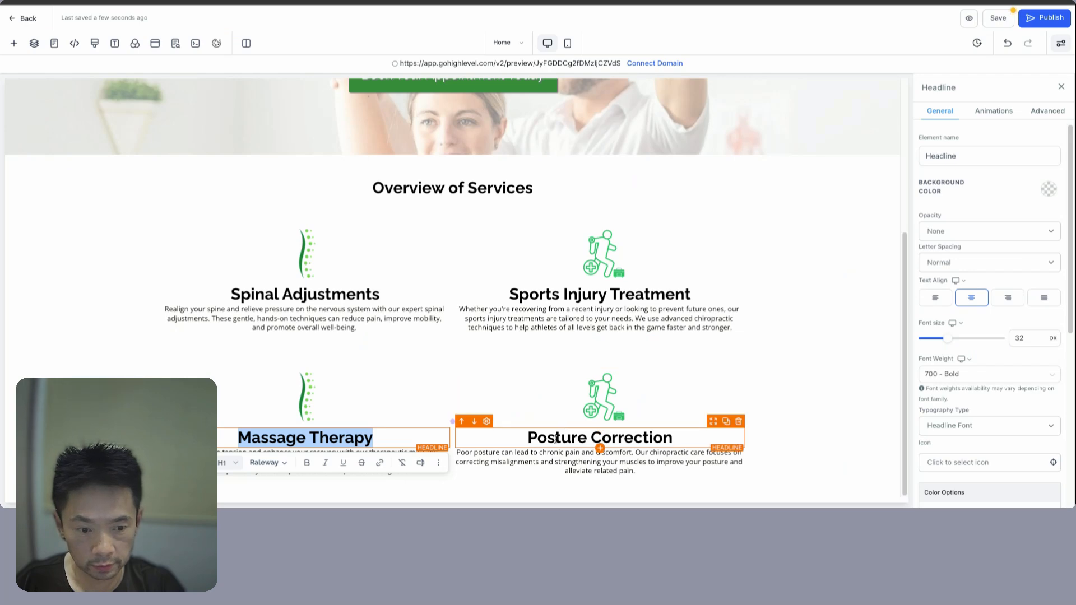
triple_click(557, 439)
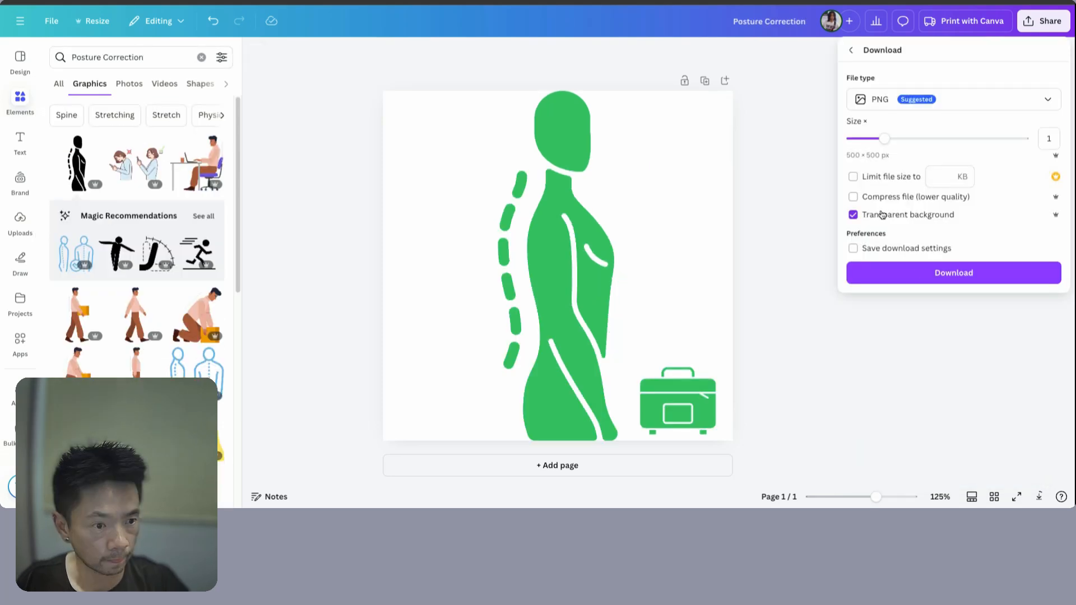
left_click(931, 273)
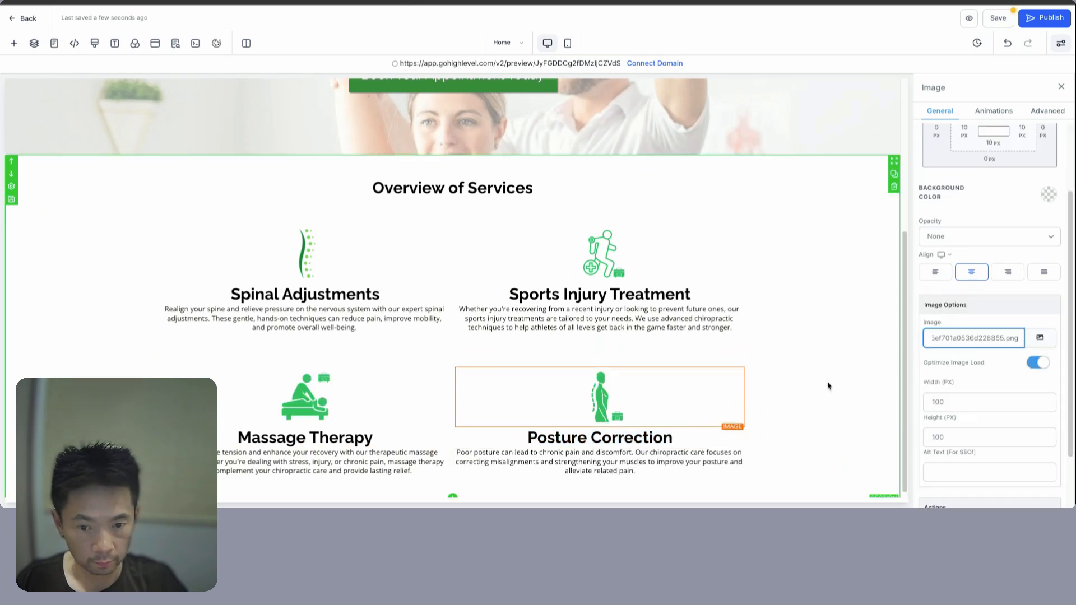
left_click(823, 384)
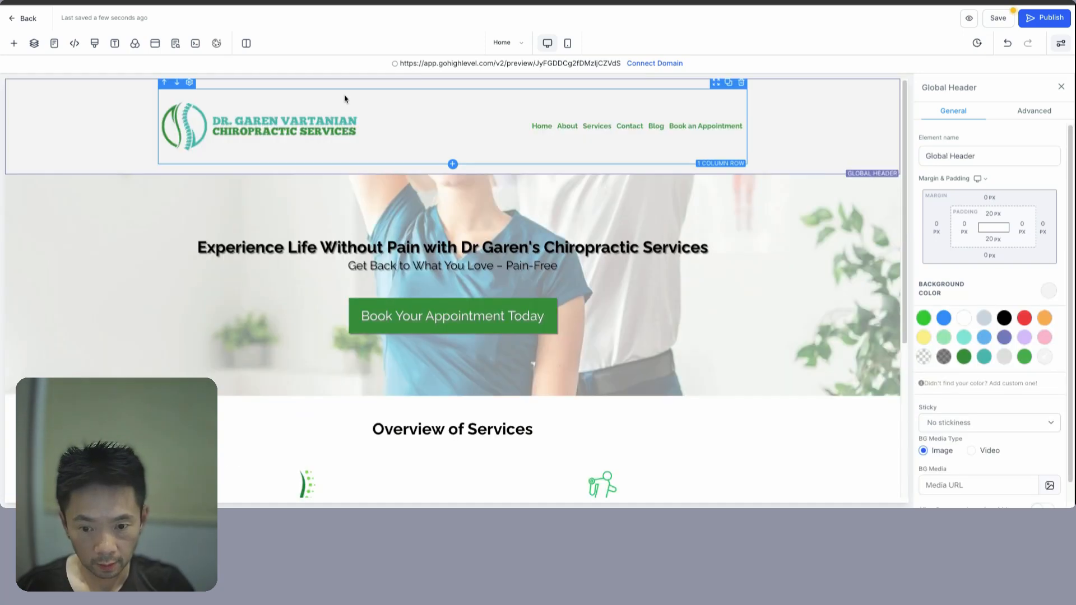
- Give the Overview of Services section a light grey background
scroll(310, 236, "down", 3)
left_click(80, 346)
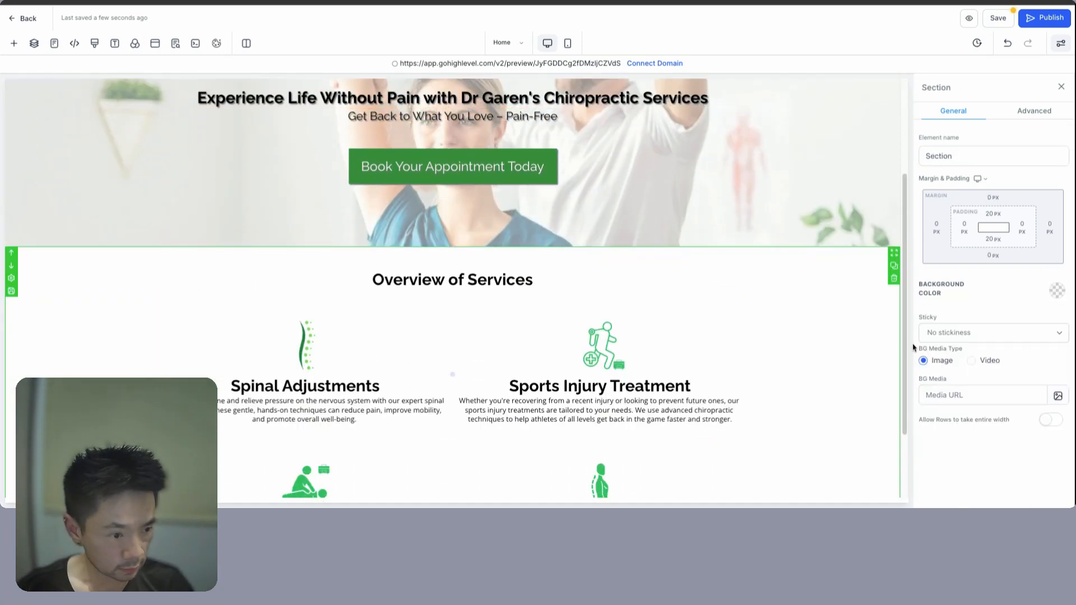
left_click(1047, 363)
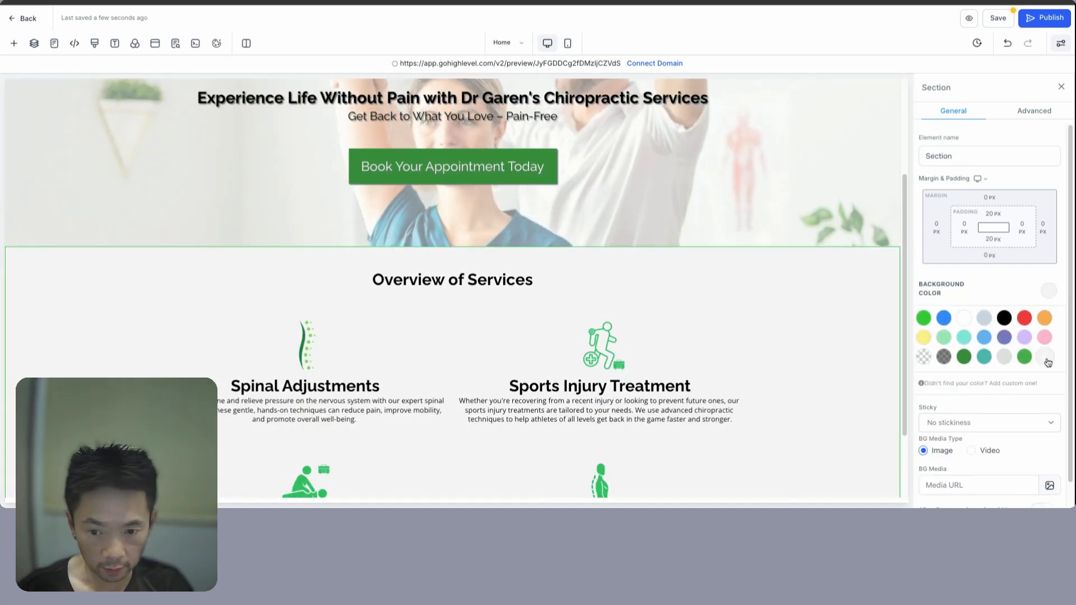
scroll(648, 334, "down", 2)
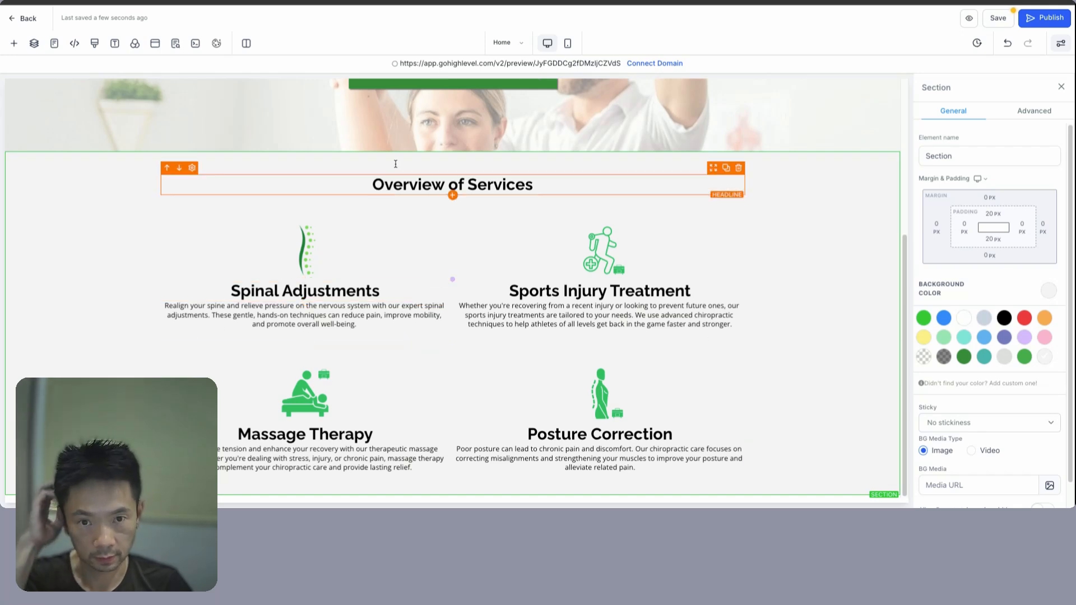
- Make the Overview of Services heading green (#4CAF50) and add a text shadow
triple_click(418, 188)
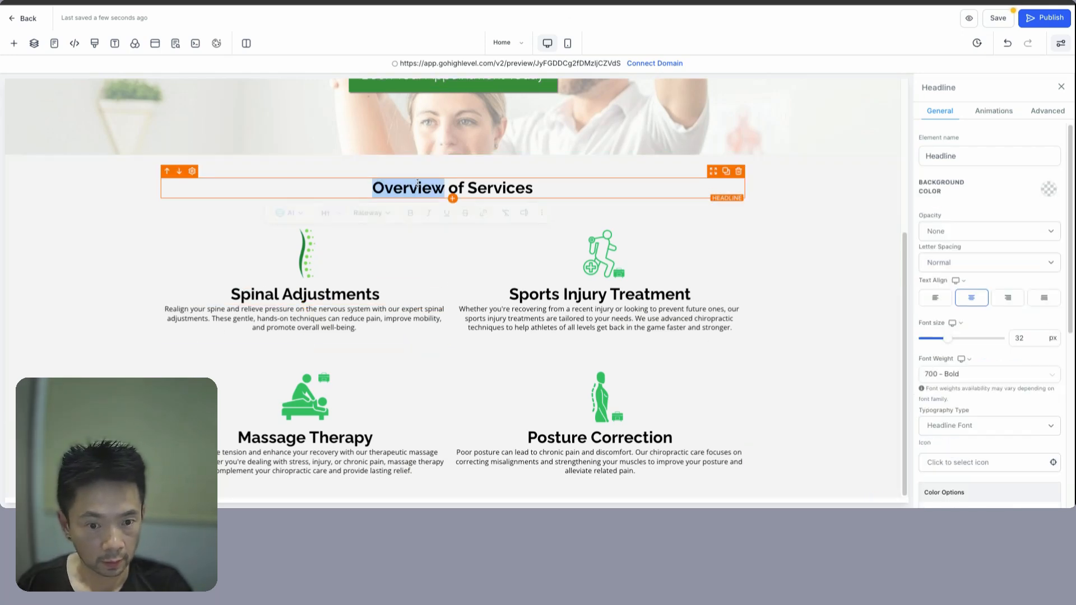
left_click(1057, 114)
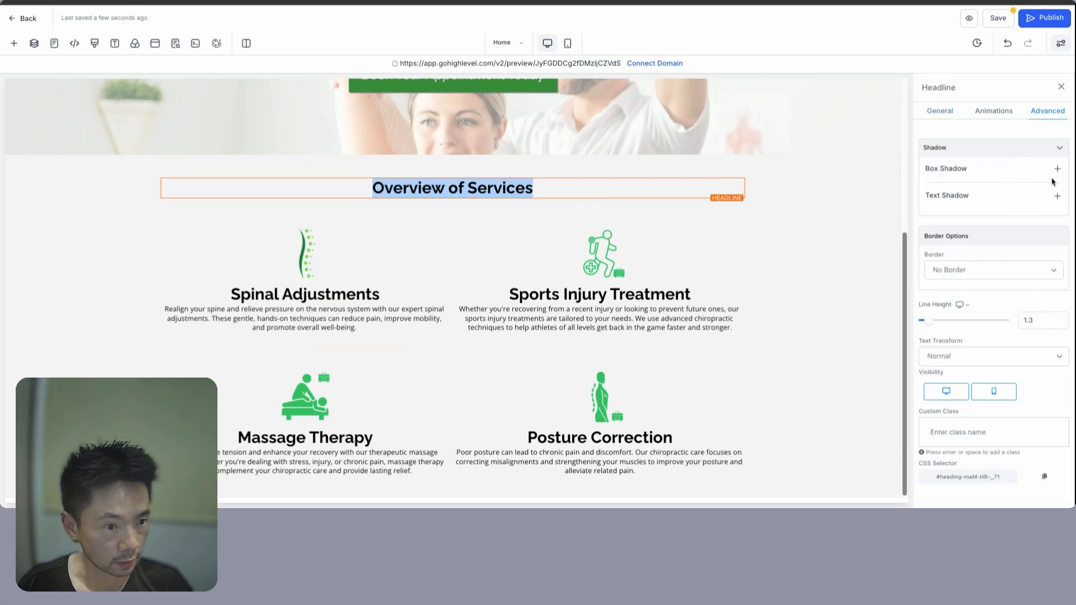
left_click(1058, 198)
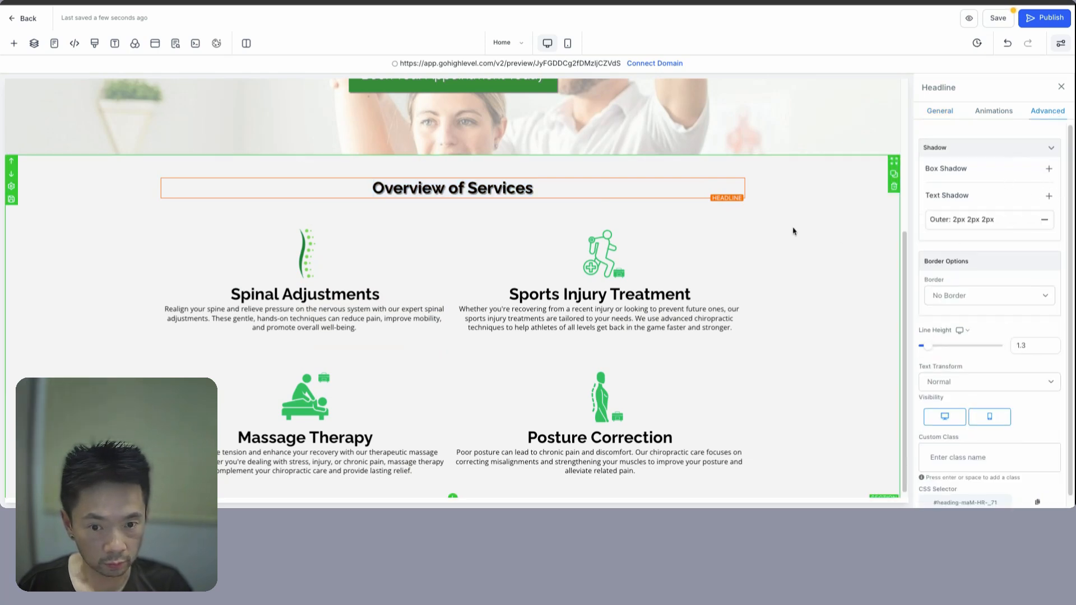
left_click(496, 188)
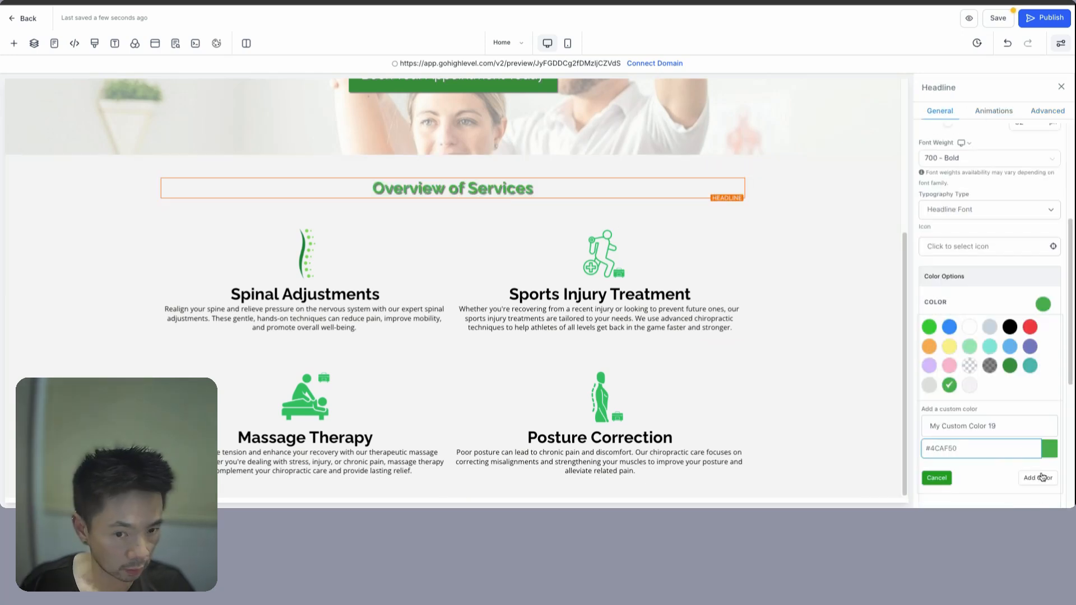
left_click(1042, 477)
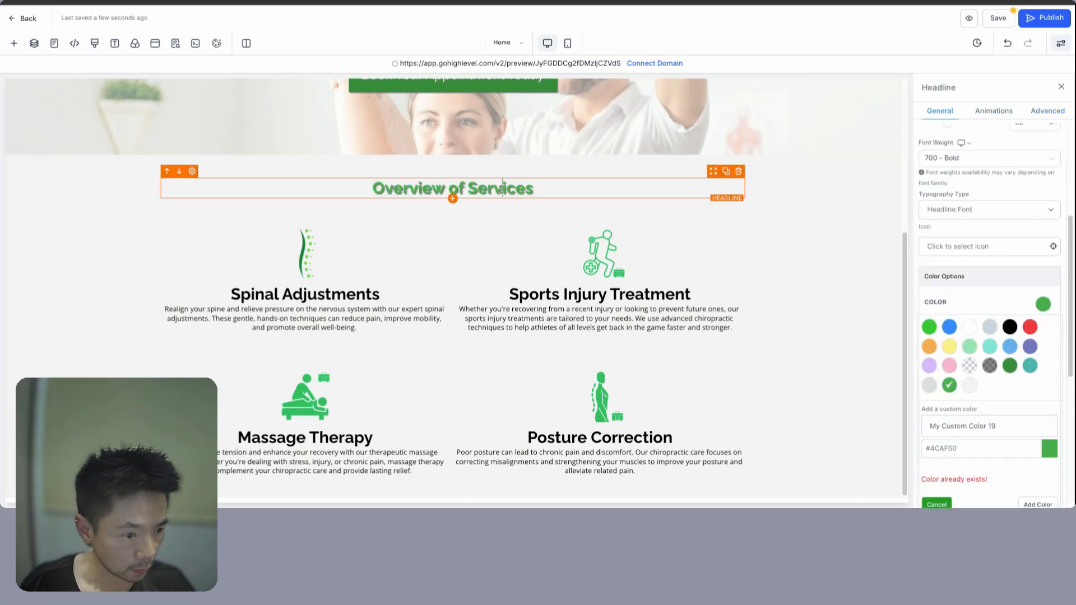
left_click(1048, 115)
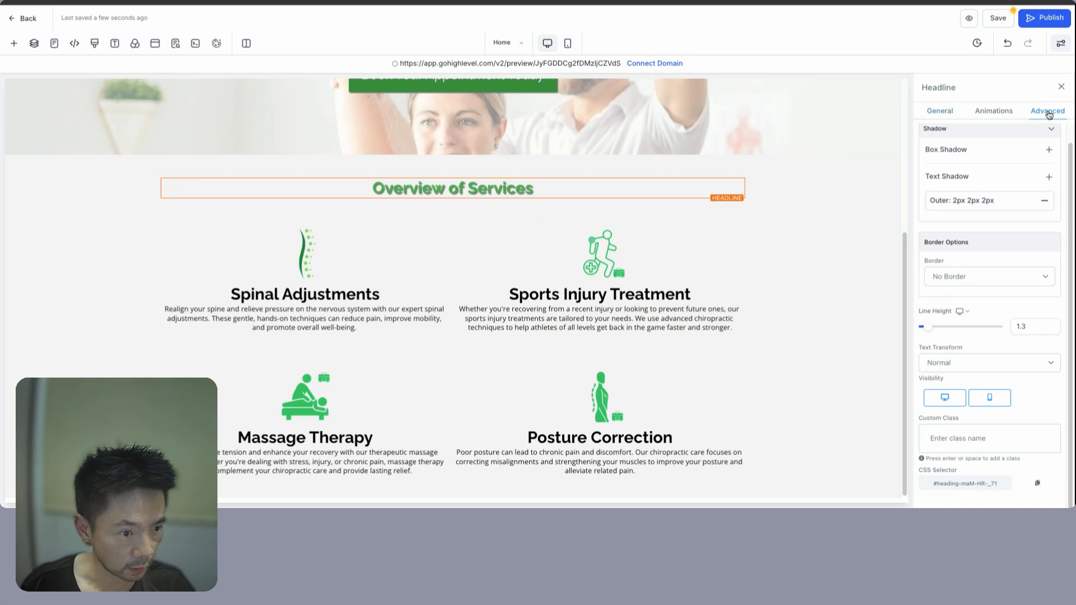
left_click(997, 202)
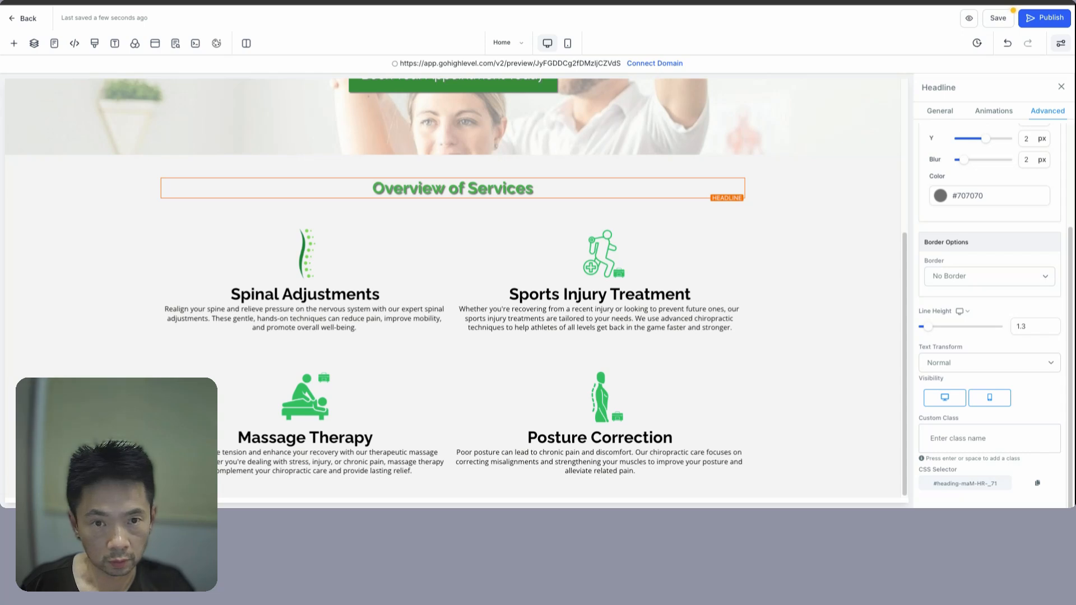
left_click(841, 302)
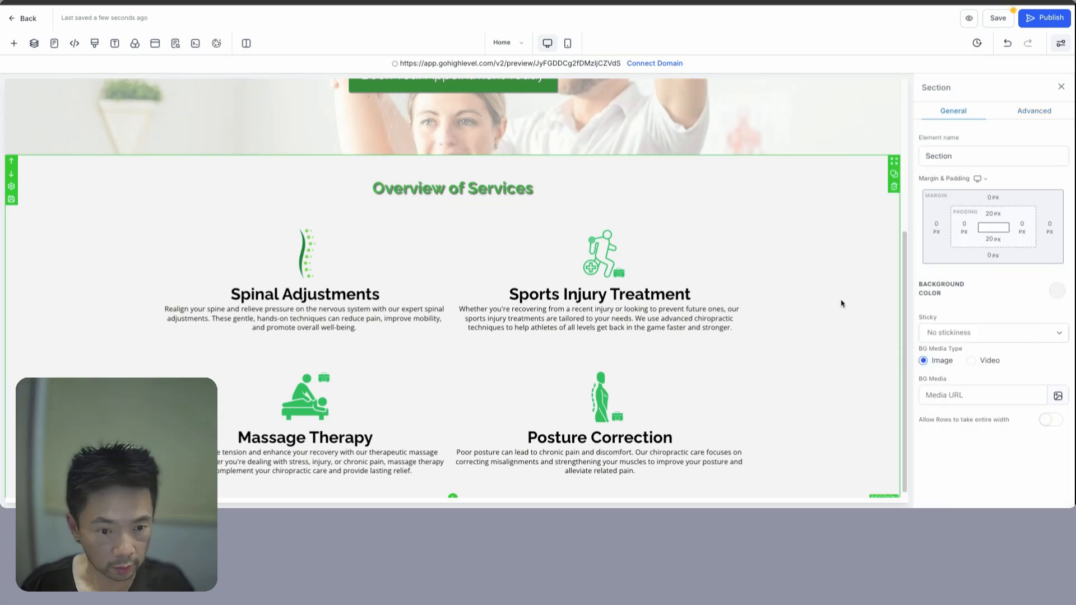
- Make the Spinal Adjustments and Massage Therapy headings green, including bold text colour
left_click(308, 288)
double_click(257, 294)
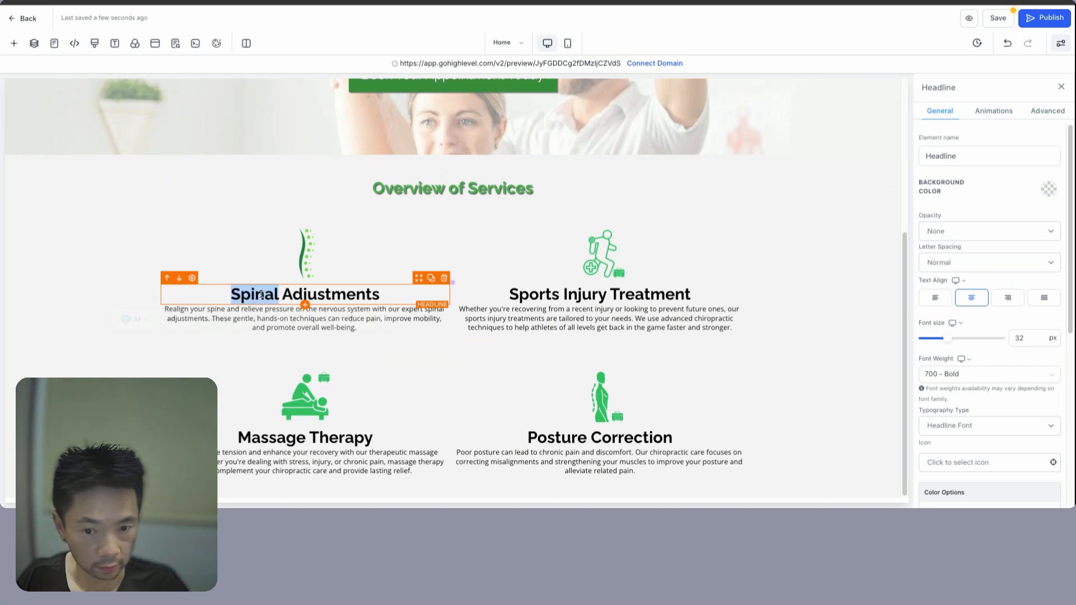
left_click(379, 295, "shift")
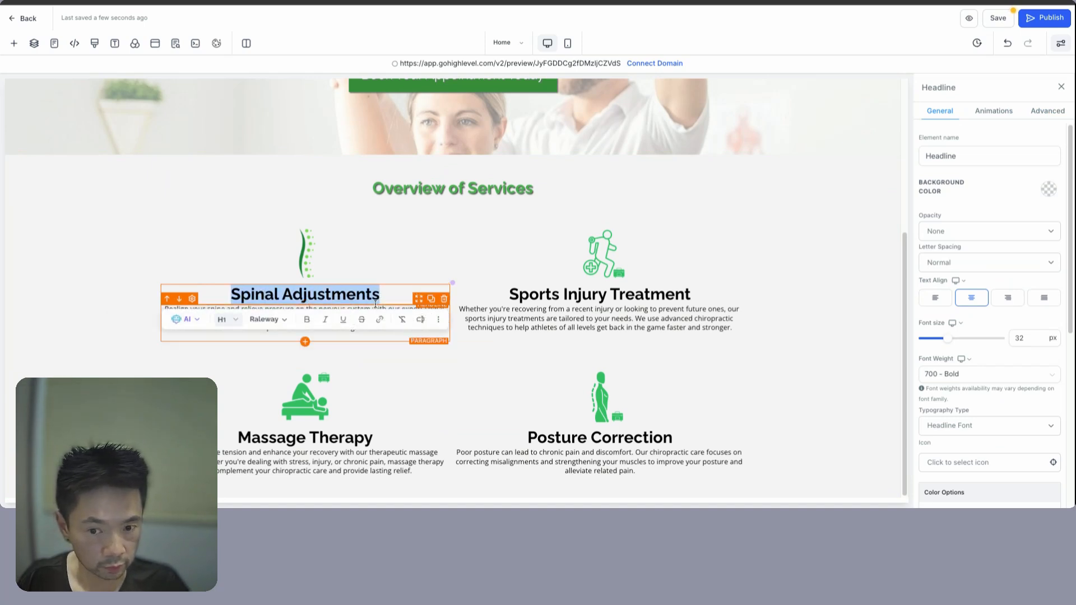
scroll(1019, 357, "down", 5)
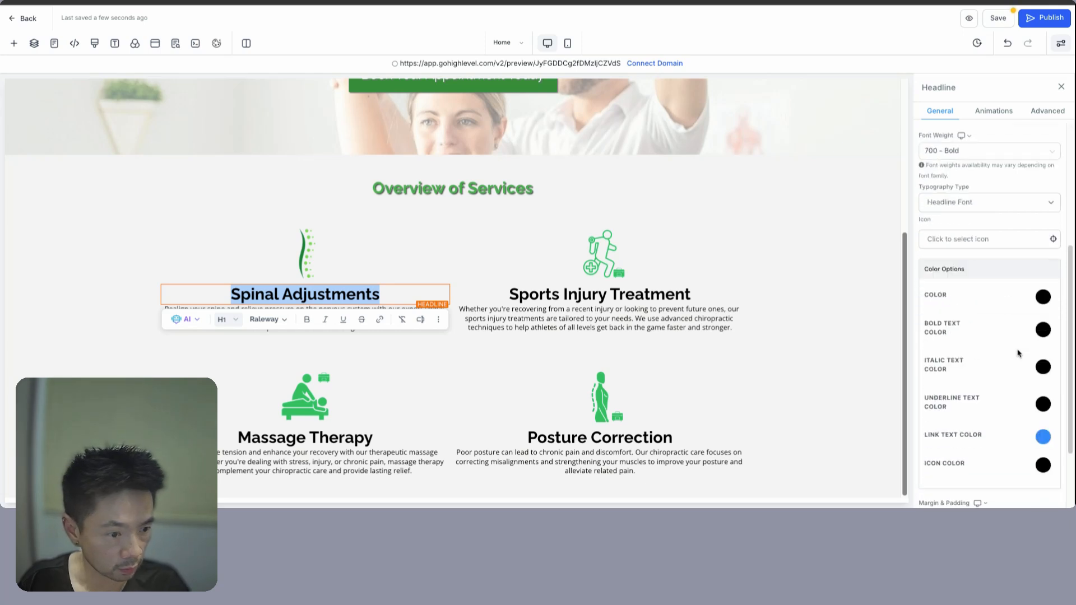
left_click(1044, 328)
left_click(951, 413)
left_click(1034, 310)
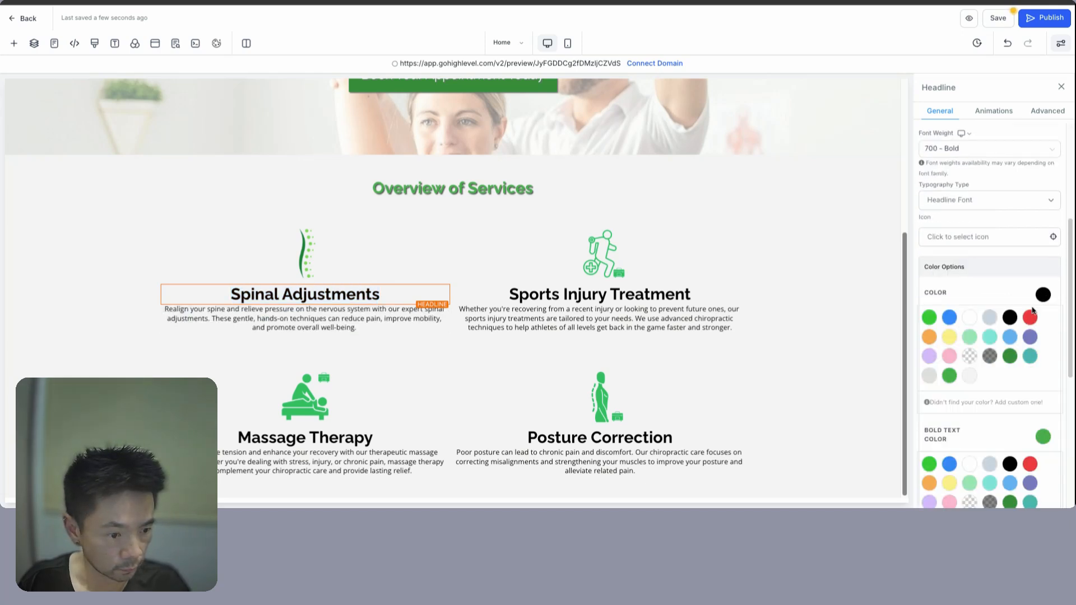
left_click(950, 376)
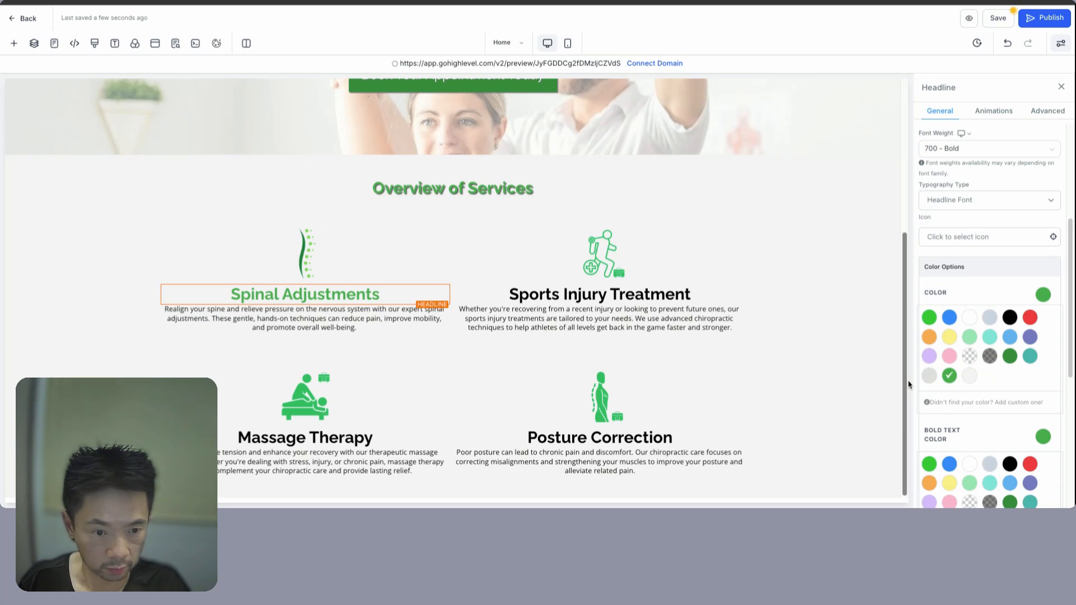
left_click(950, 376)
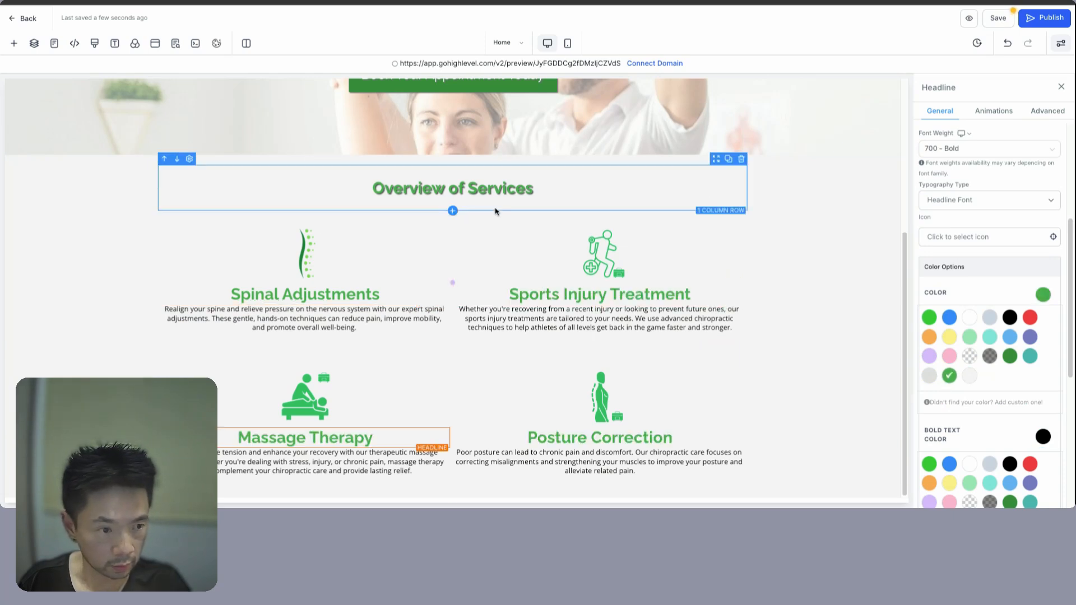
- Check the hex colour of the Overview of Services heading's text shadow
left_click(487, 190)
left_click(1048, 110)
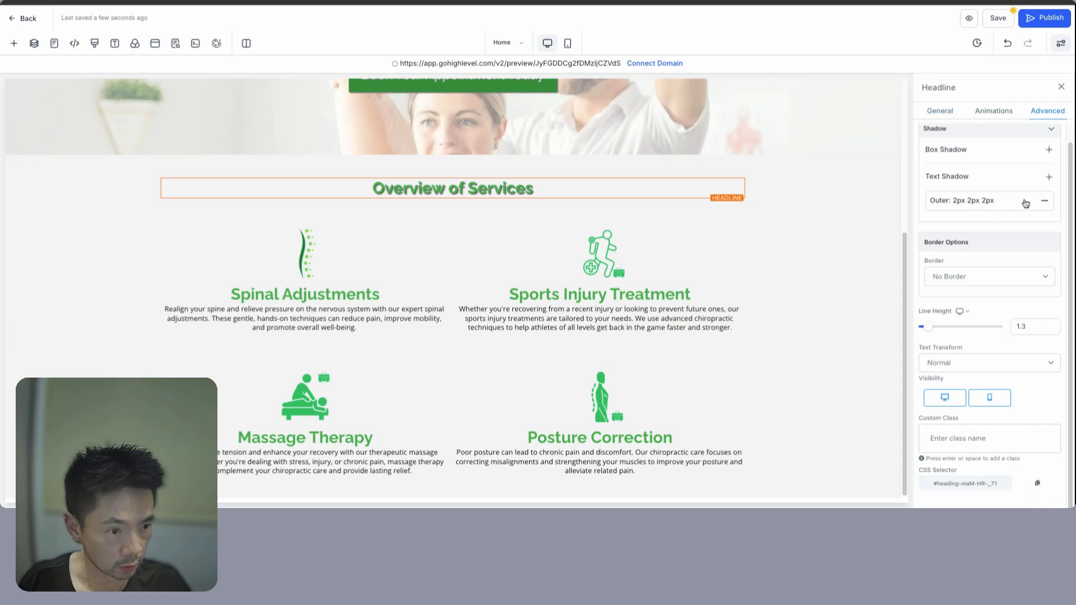
left_click(1026, 203)
left_click(946, 196)
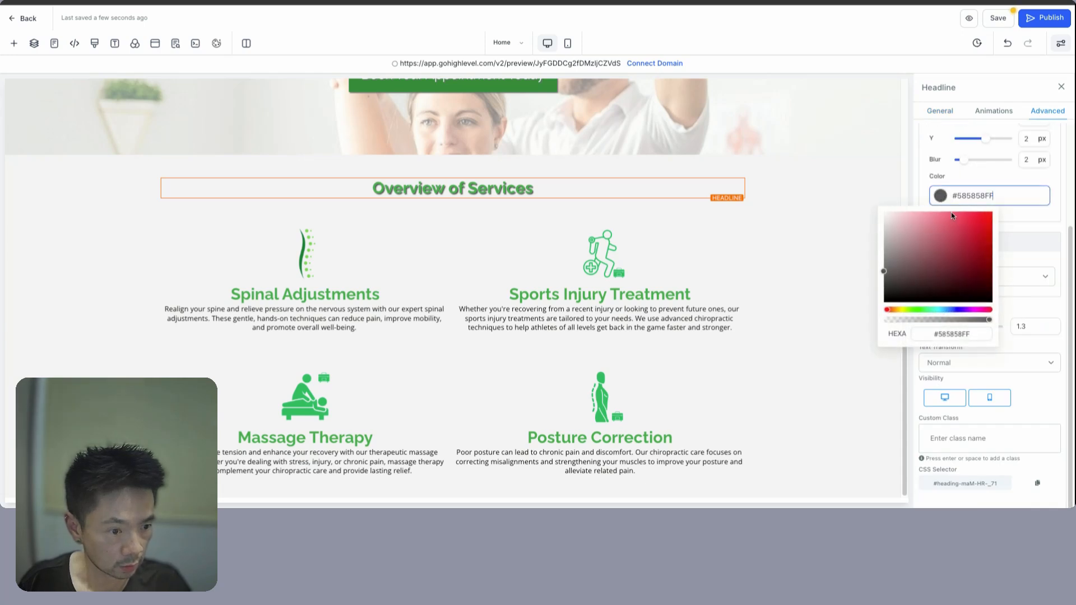
double_click(951, 335)
left_click(813, 334)
- Add a text shadow to the Spinal Adjustments headline and open its colour options
left_click(687, 296)
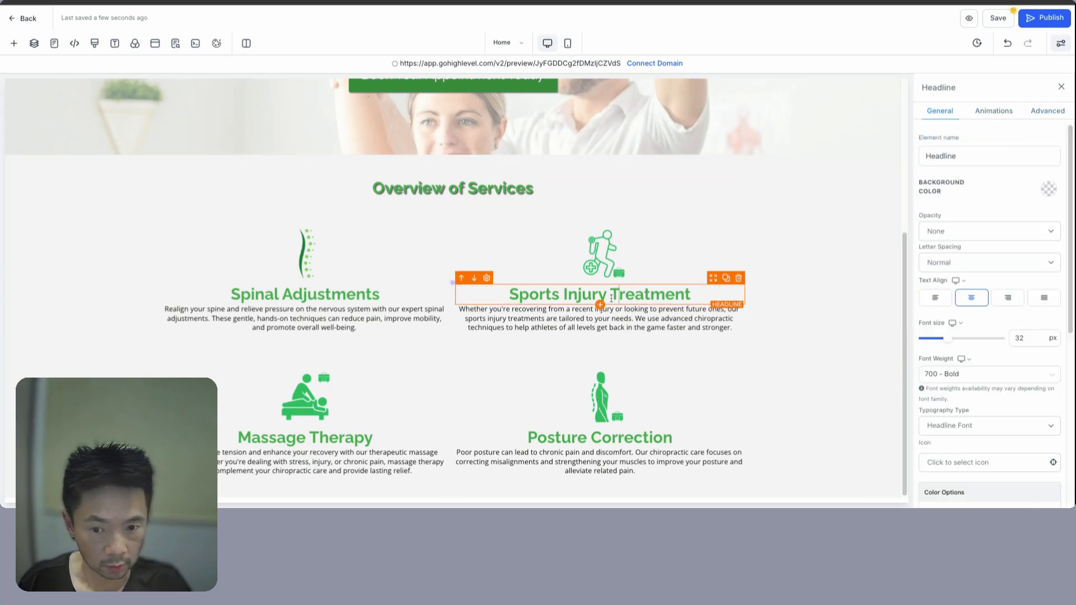
left_click(337, 295)
left_click(1046, 112)
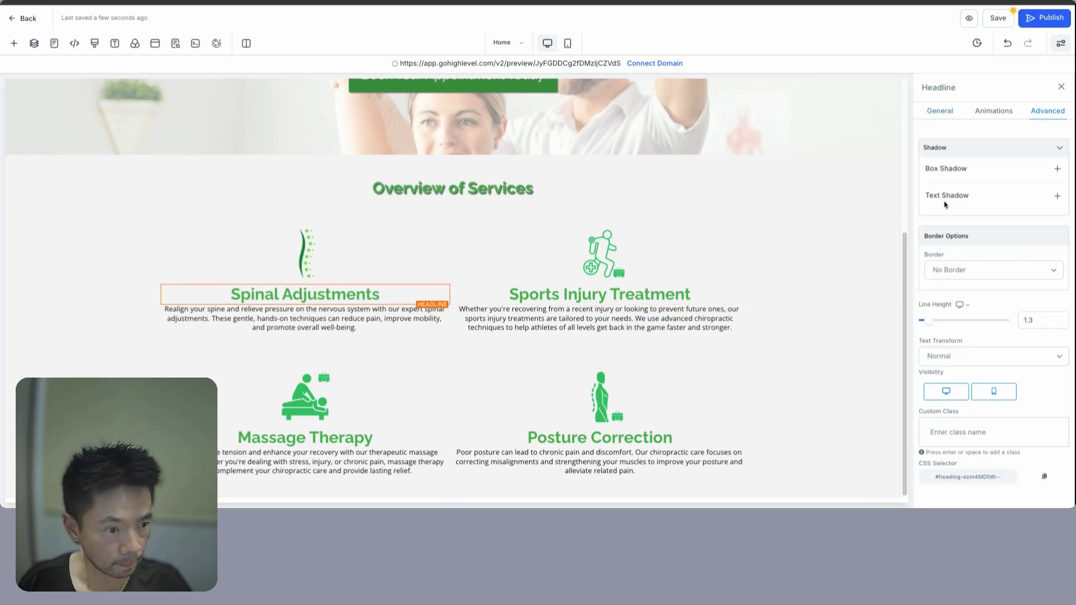
left_click(1058, 197)
left_click(986, 220)
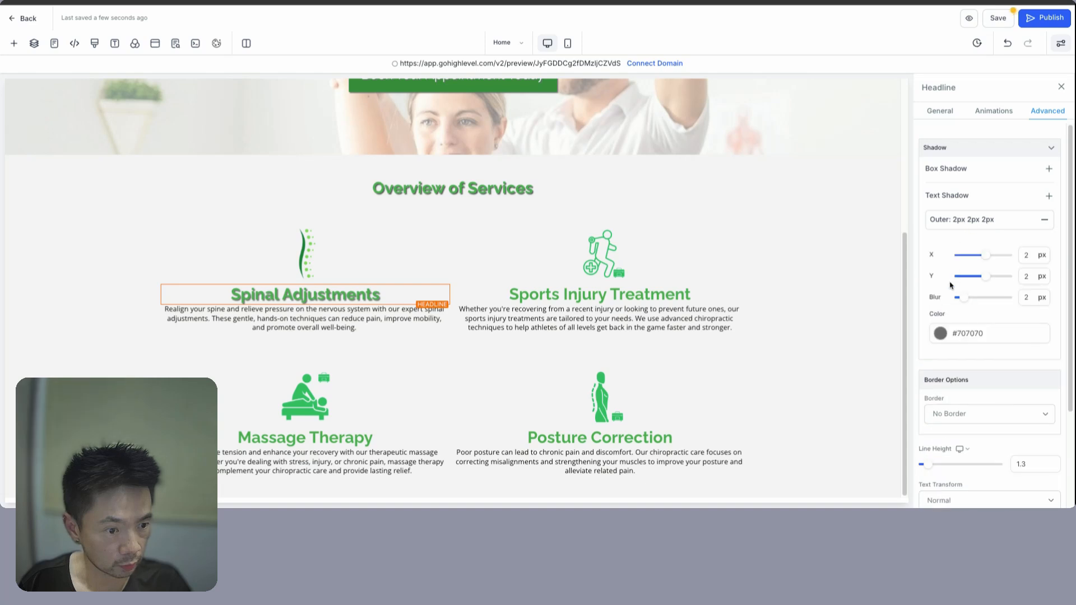
left_click(987, 333)
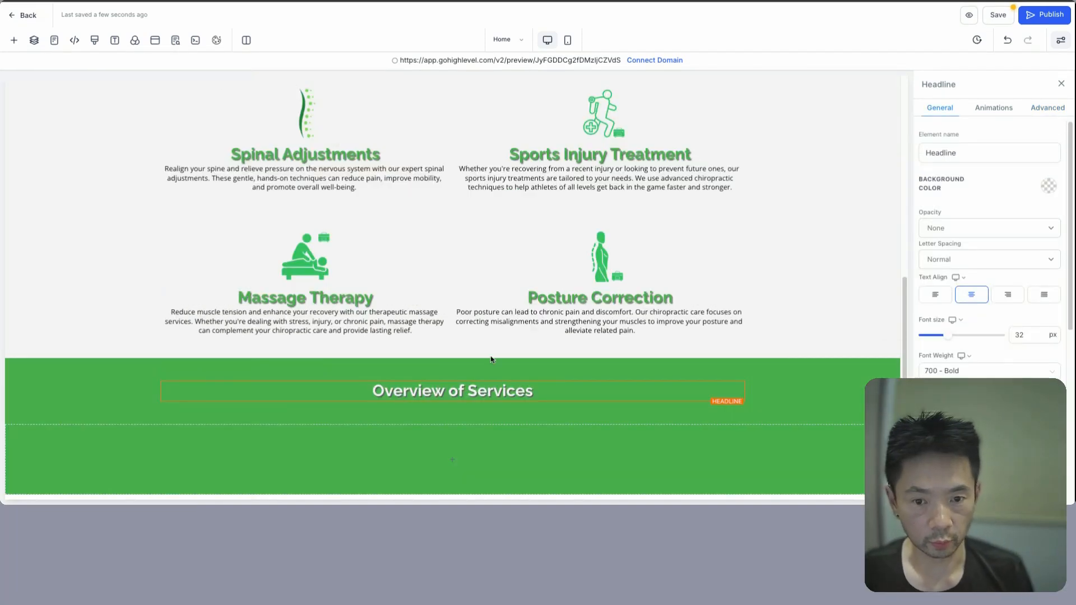
- Change the green section's copied headline to read 'Client Testimonials'
scroll(491, 359, "up", 4)
scroll(478, 330, "down", 2)
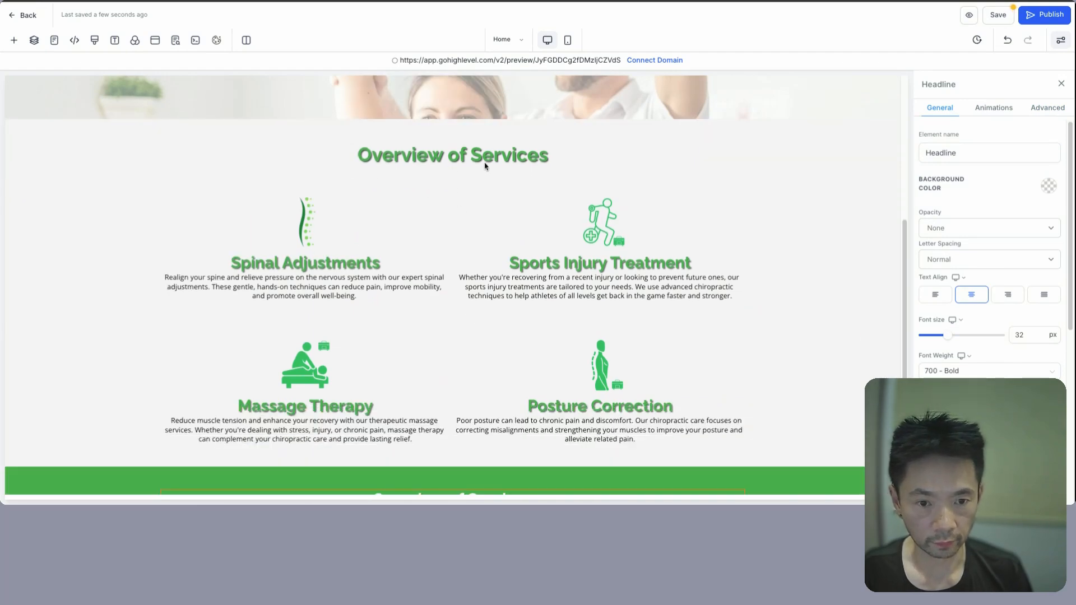
scroll(438, 359, "down", 2)
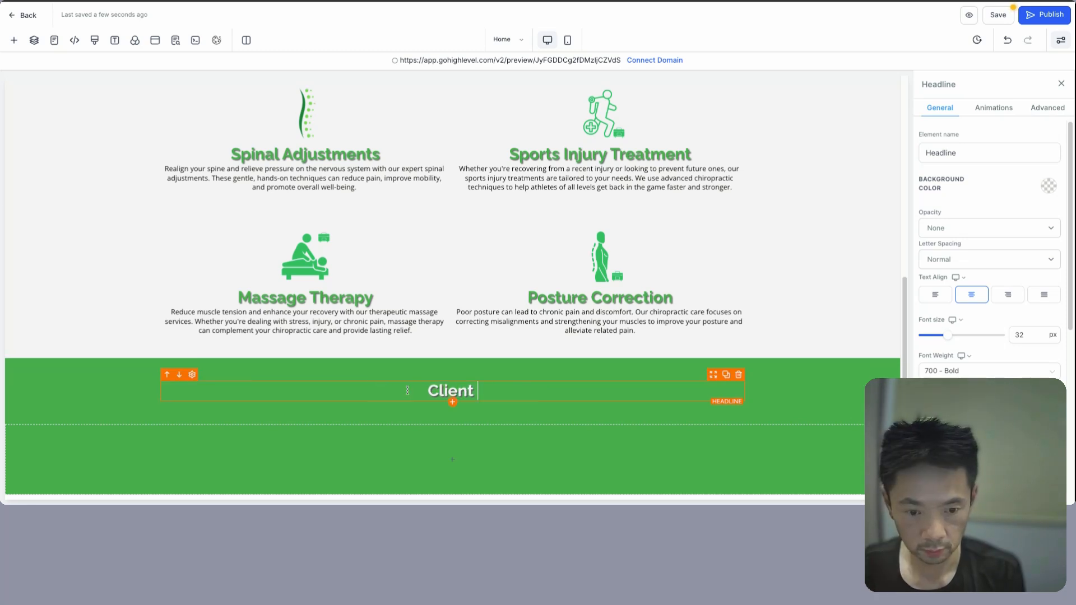
type("Tes")
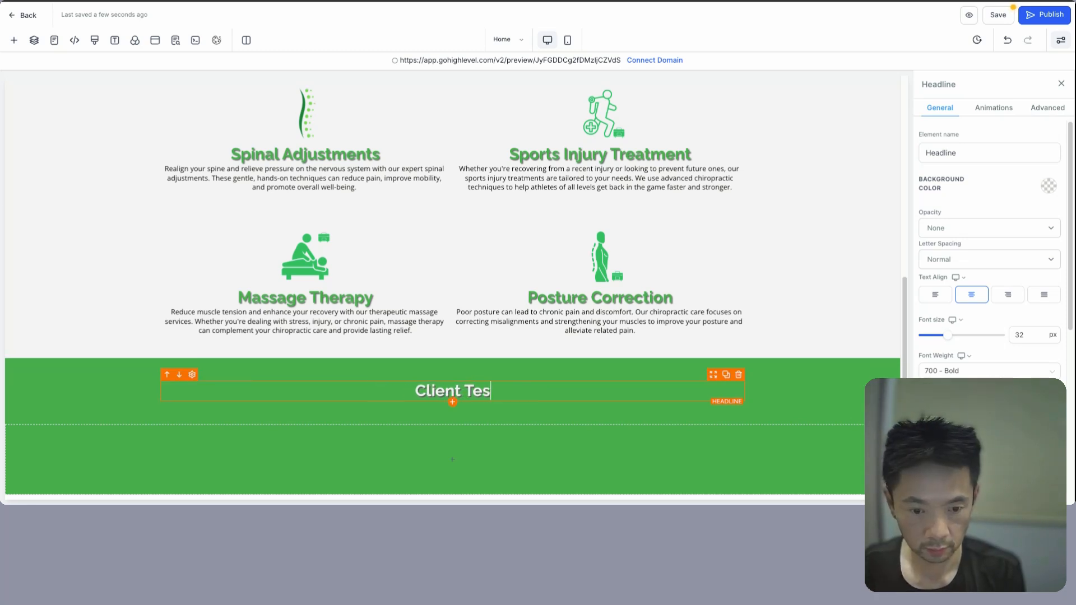
type("timonials")
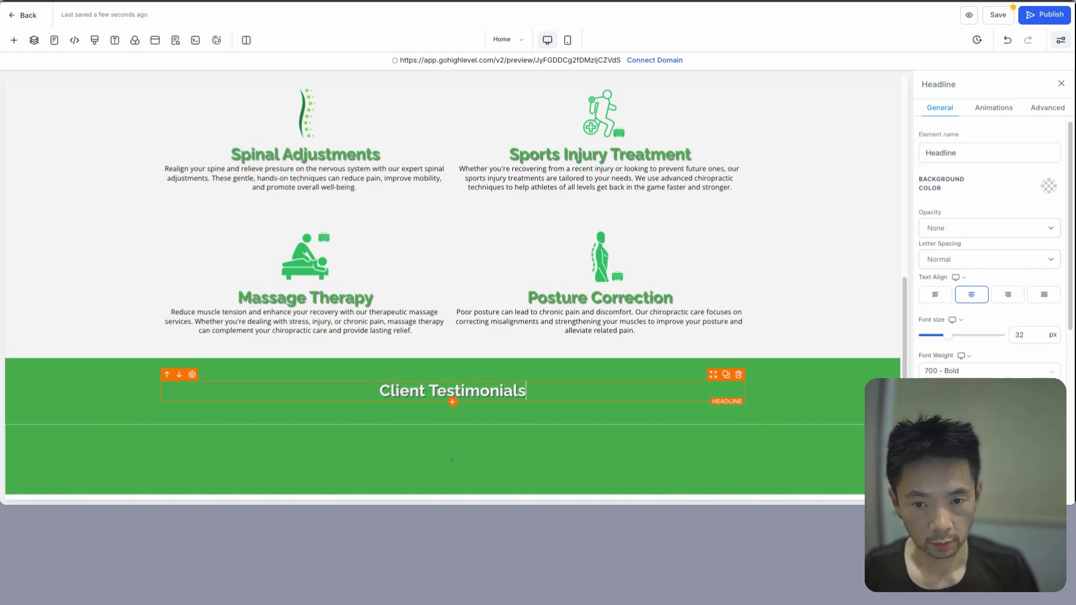
scroll(464, 180, "up", 5)
scroll(314, 241, "down", 5)
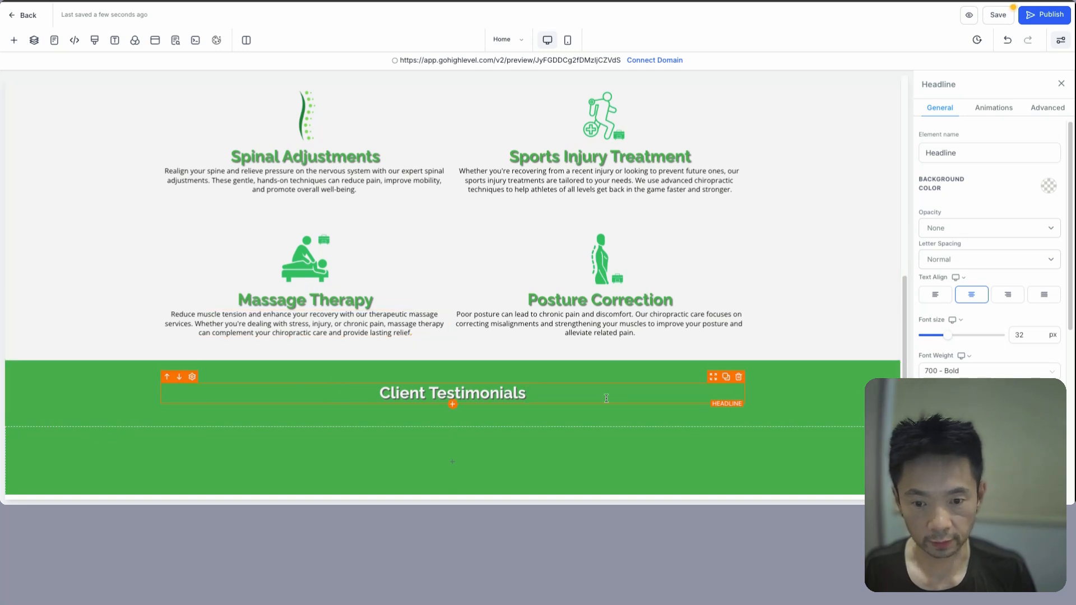
scroll(398, 435, "down", 1)
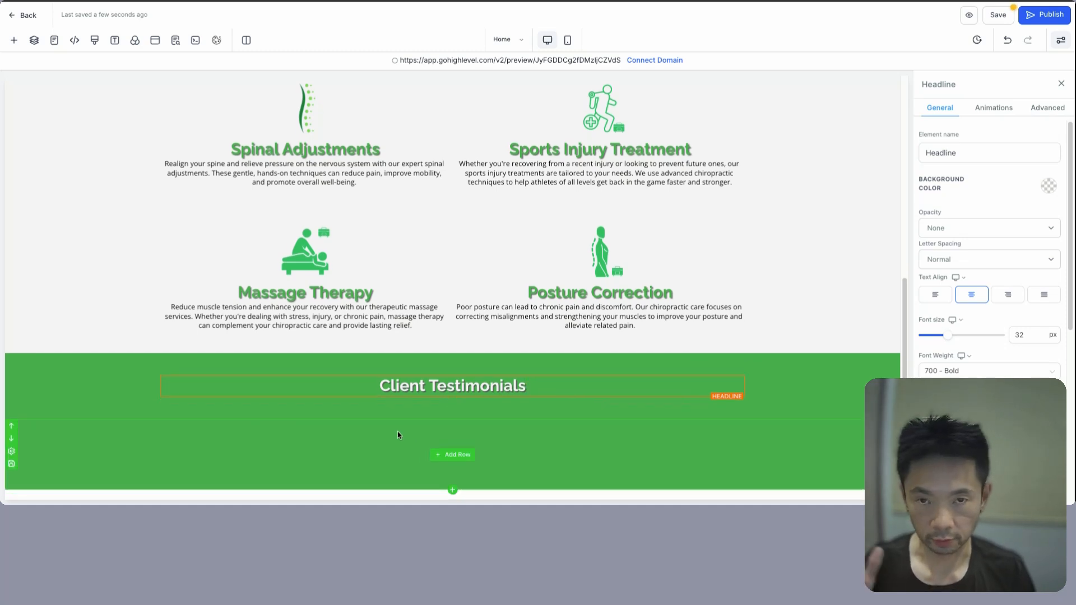
- Add a four-column row to the testimonials section with an image in each column
left_click(457, 455)
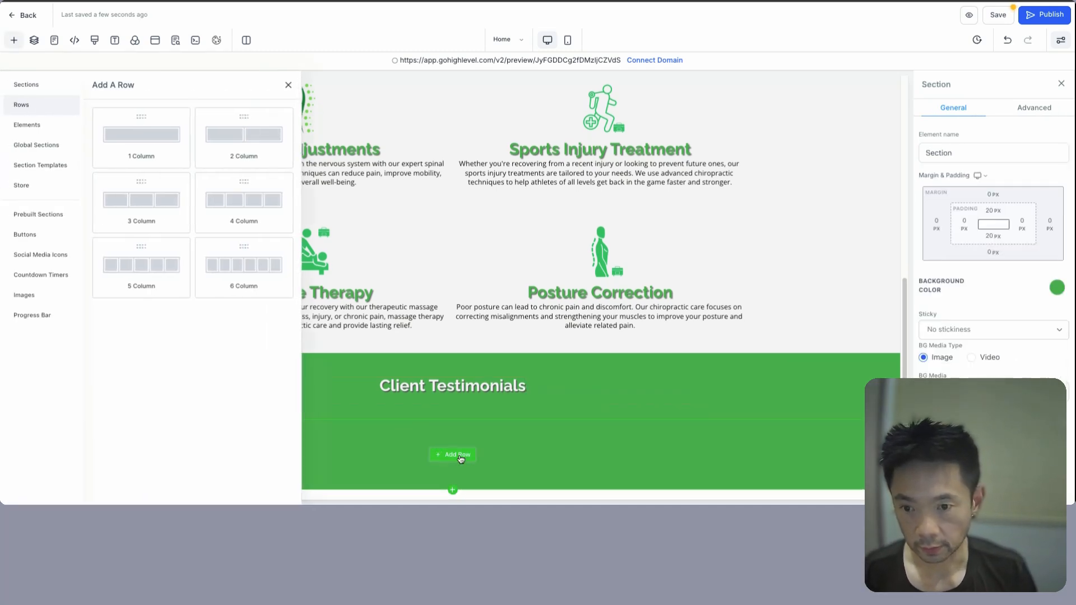
left_click(240, 201)
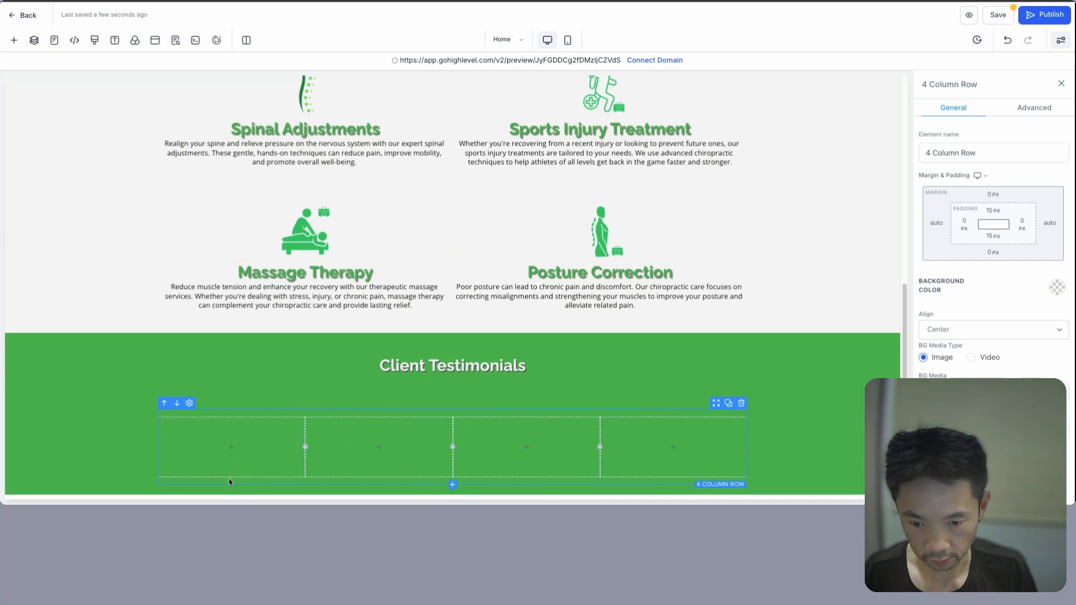
left_click(233, 448)
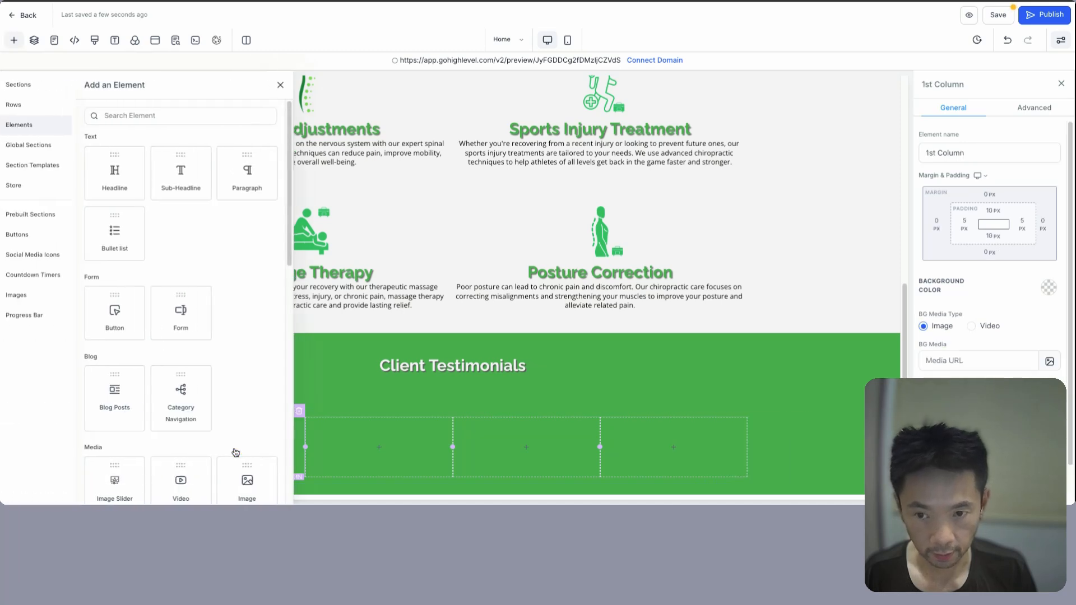
scroll(213, 331, "down", 2)
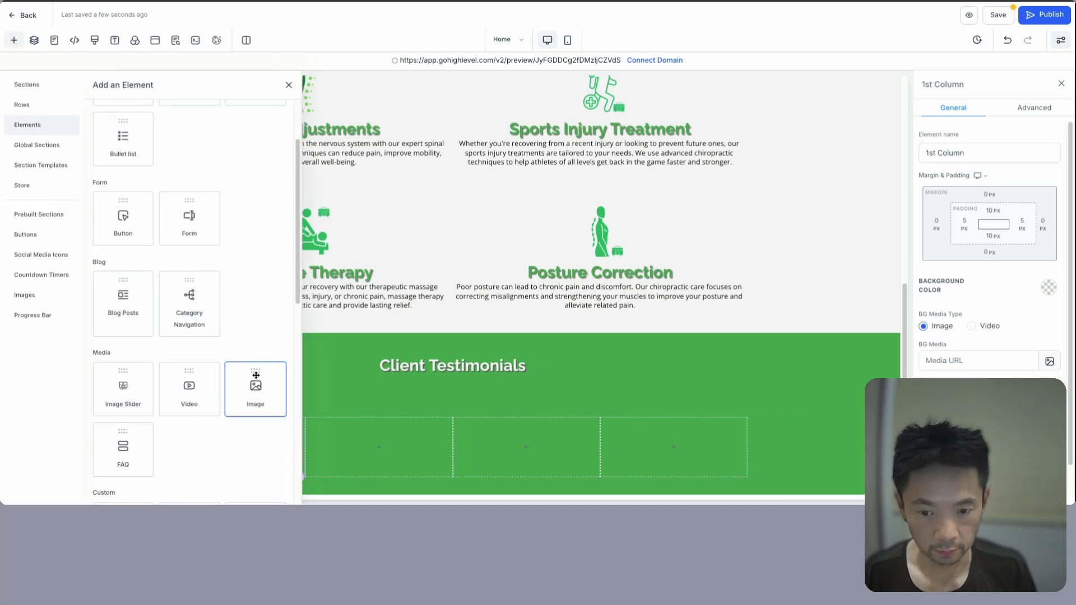
left_click_drag(256, 375, 379, 437)
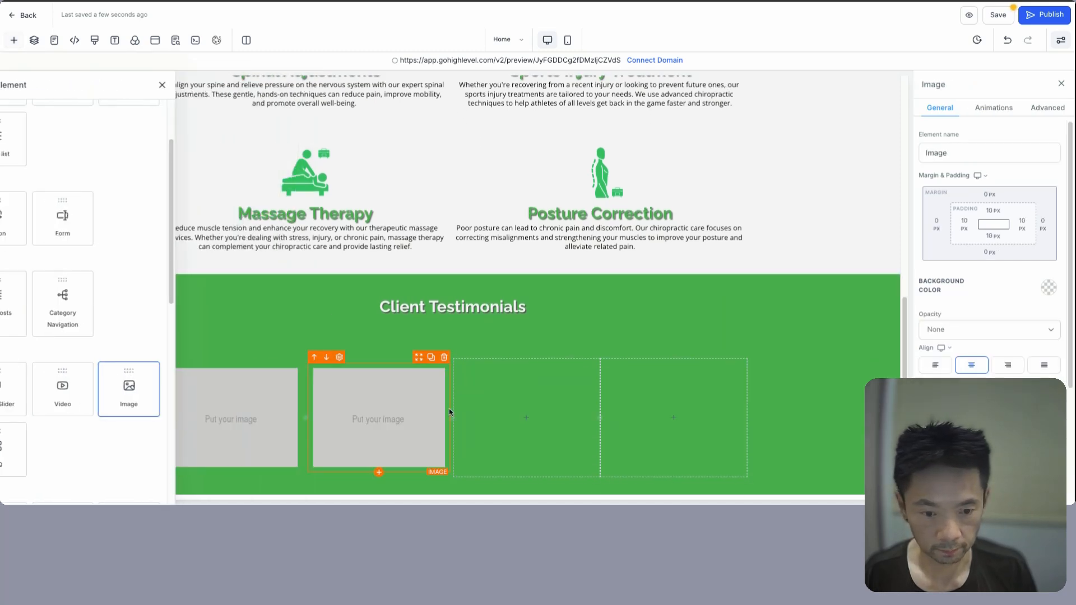
left_click(524, 417)
left_click_drag(255, 393, 471, 411)
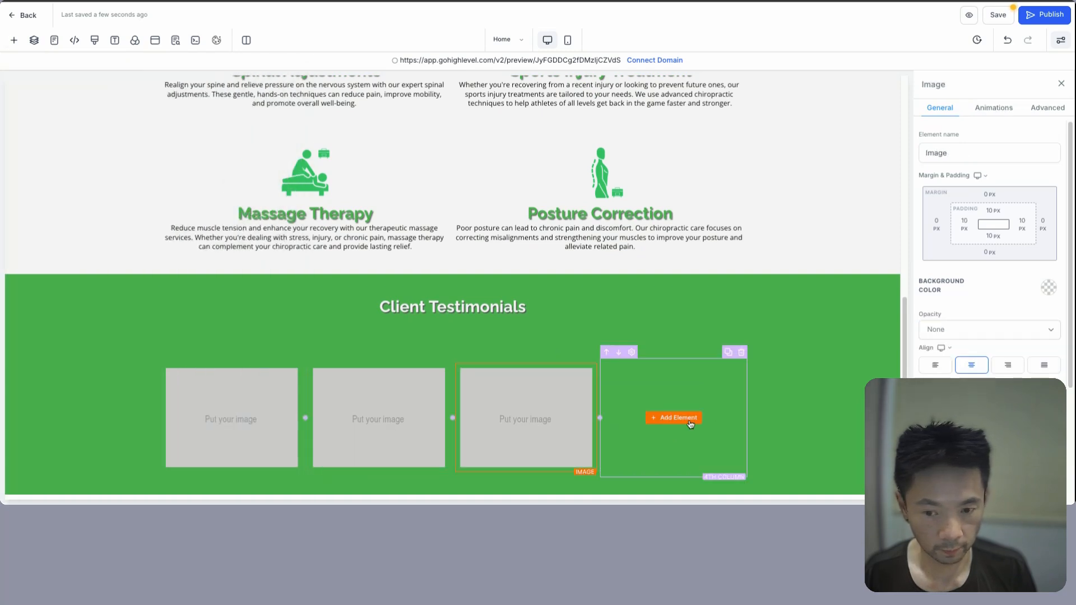
left_click(690, 418)
left_click(251, 391)
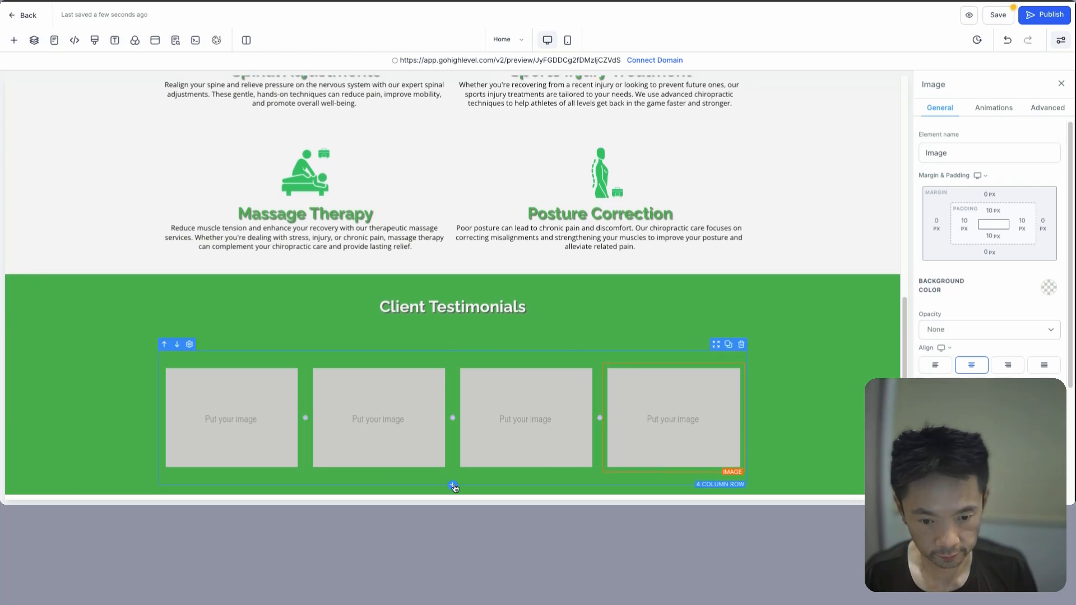
- Add a second four-column row below the images with a paragraph in each column
left_click(452, 486)
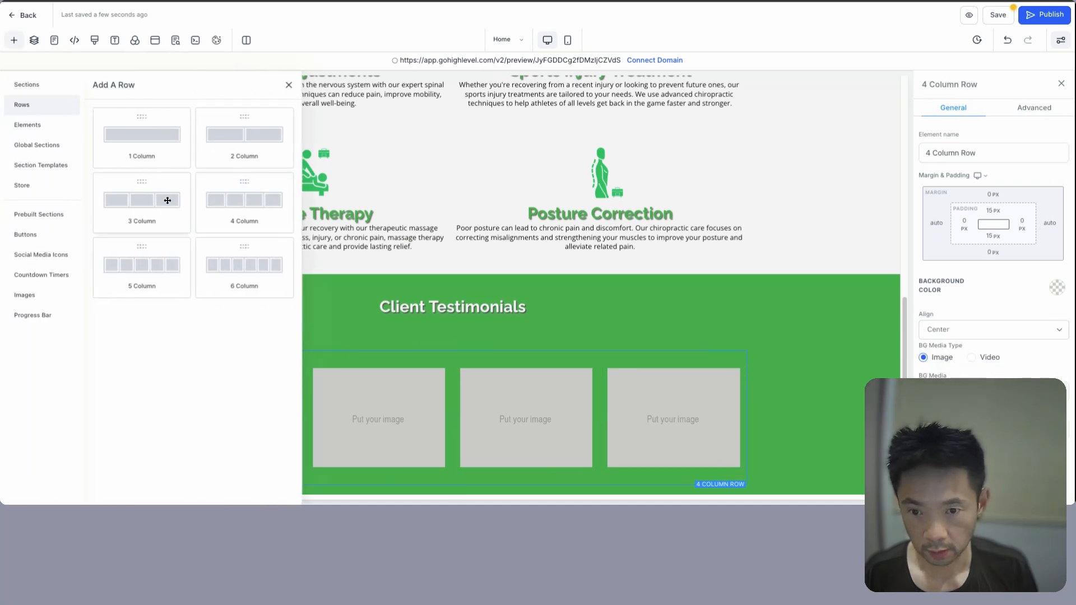
left_click_drag(257, 201, 440, 418)
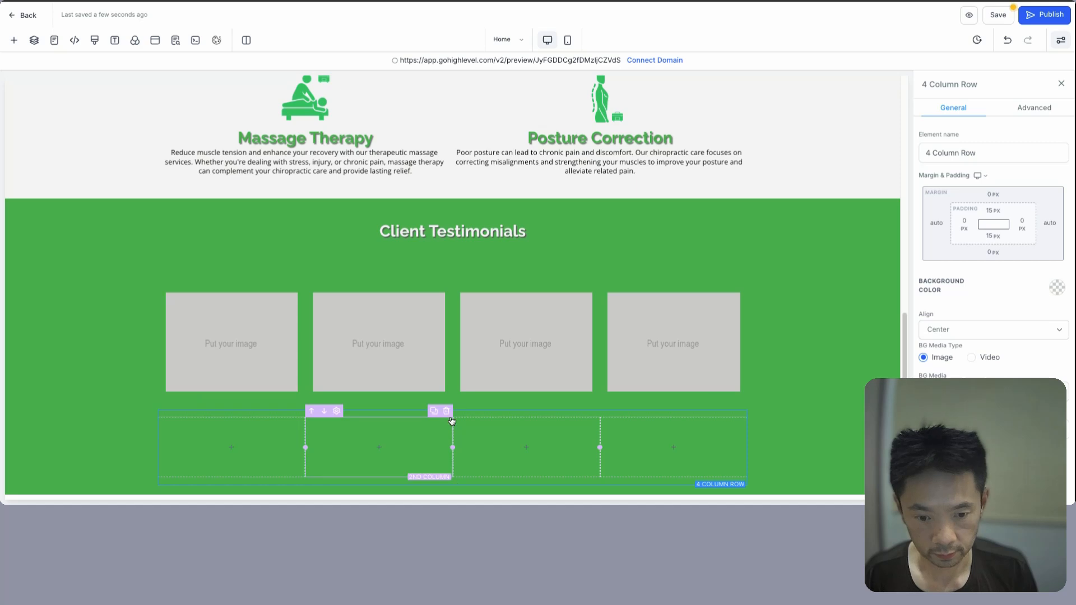
left_click(254, 170)
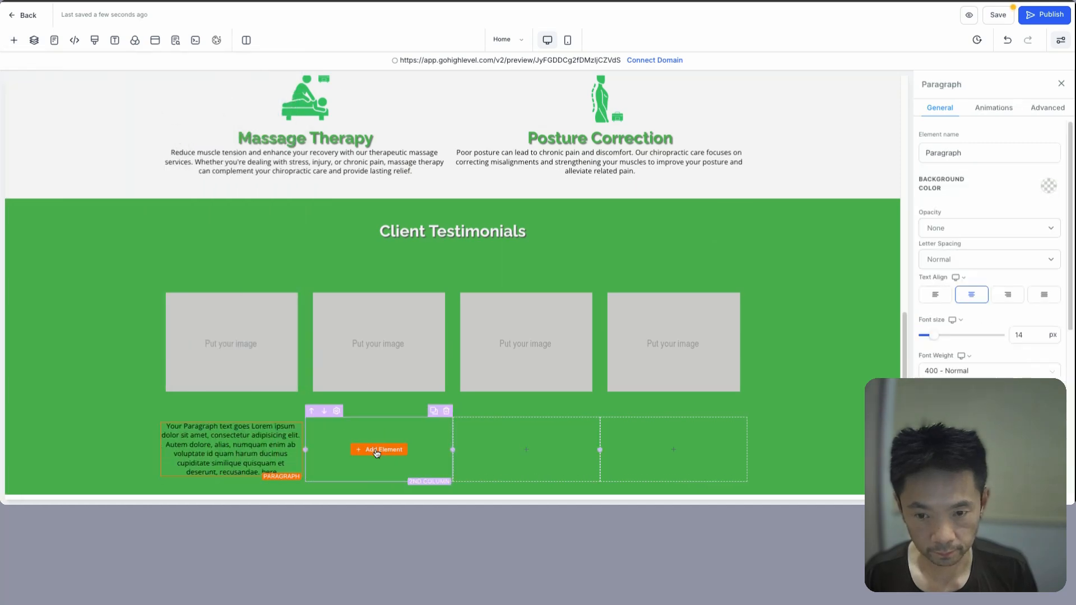
left_click(377, 450)
left_click(264, 174)
left_click(525, 450)
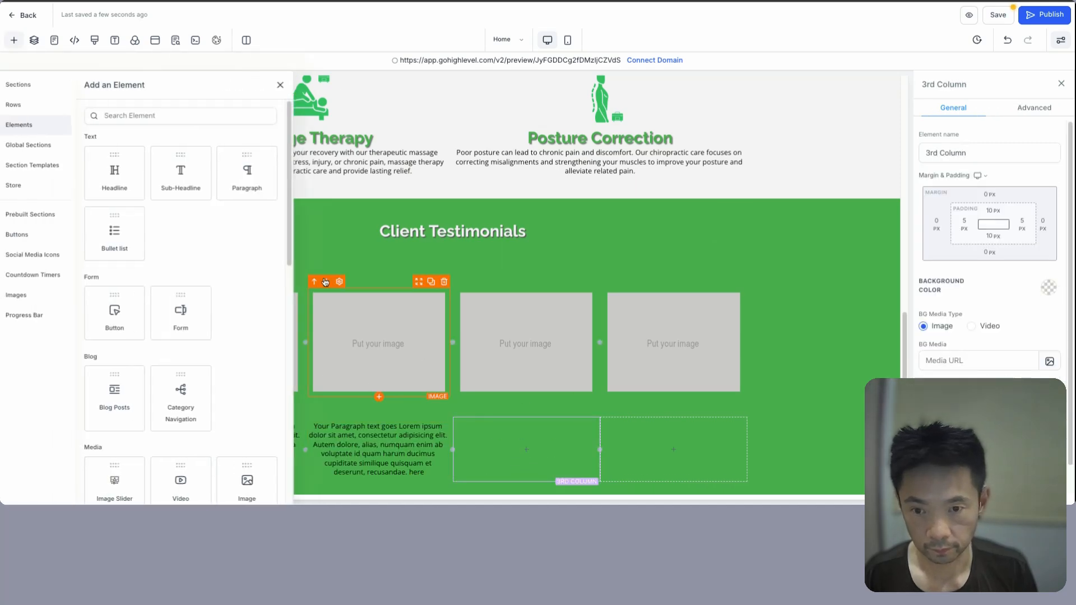
left_click(247, 173)
left_click(674, 449)
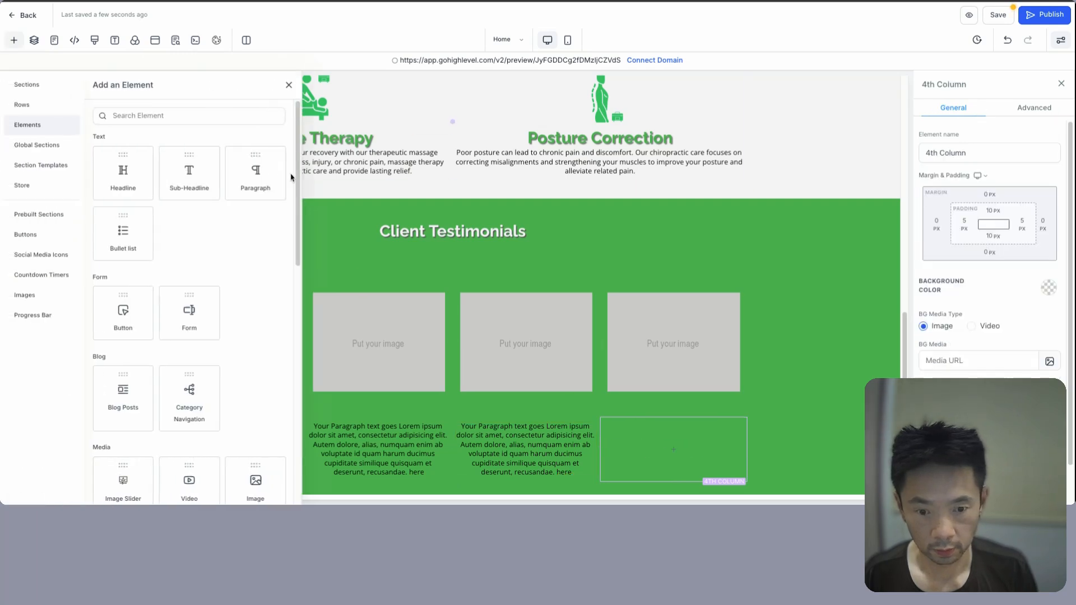
left_click(264, 176)
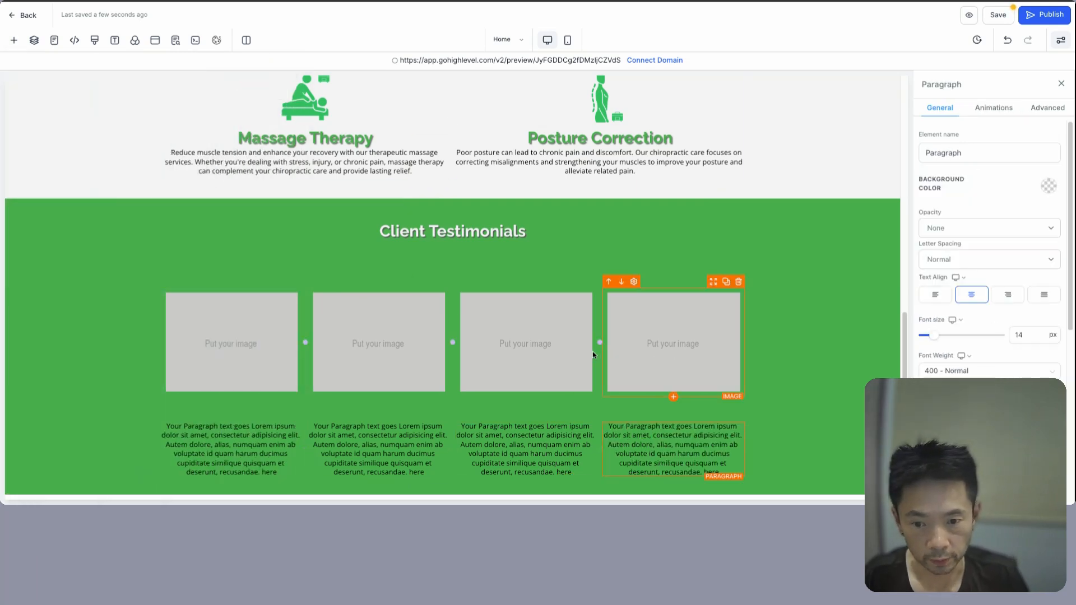
- Paste the migraine testimonial into the fourth paragraph
scroll(266, 348, "down", 1)
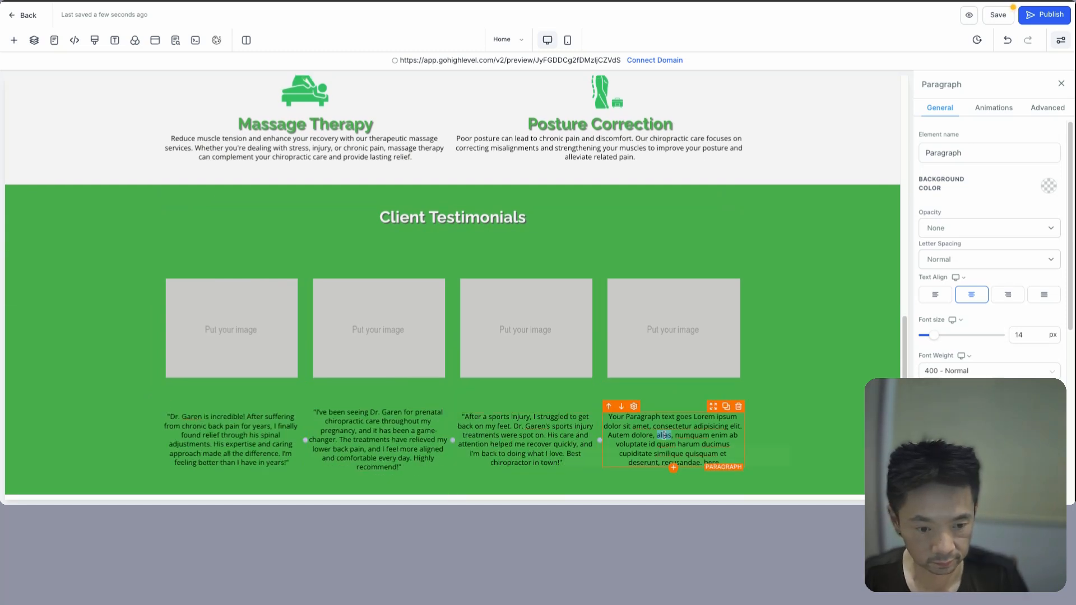
double_click(667, 438)
type("\"I had constant migraines for years, and nothing seemed to help. Dr. Garen's chiropractic care has dramatically reduced the frequency and intensity of my headaches. I can't thank him enough for giving me my life back!\"")
left_click(233, 471)
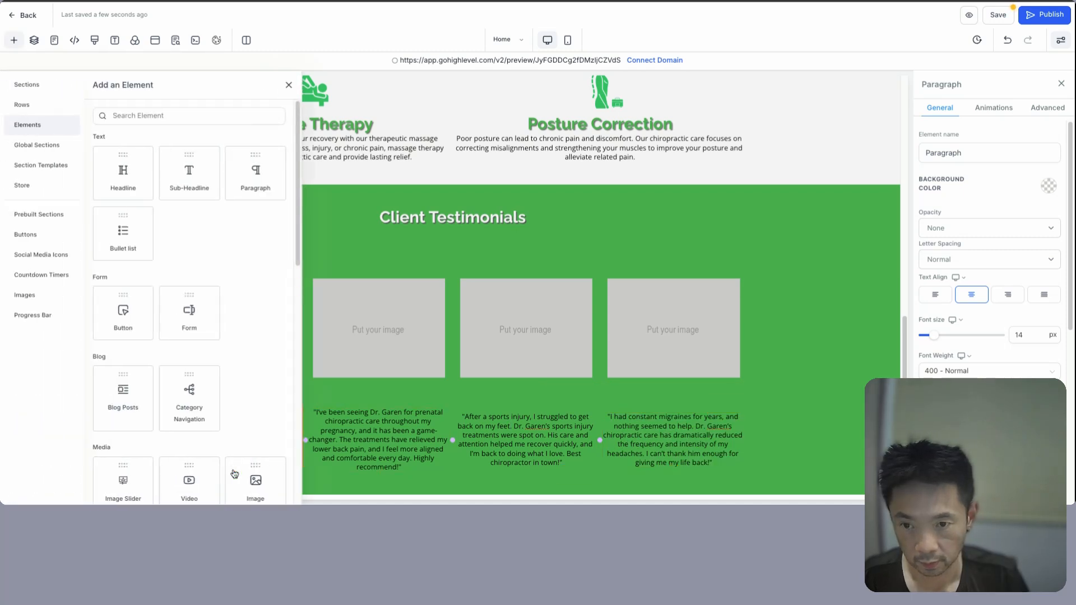
- Add a right-aligned sub-headline with the client's name under the first testimonial
left_click(186, 179)
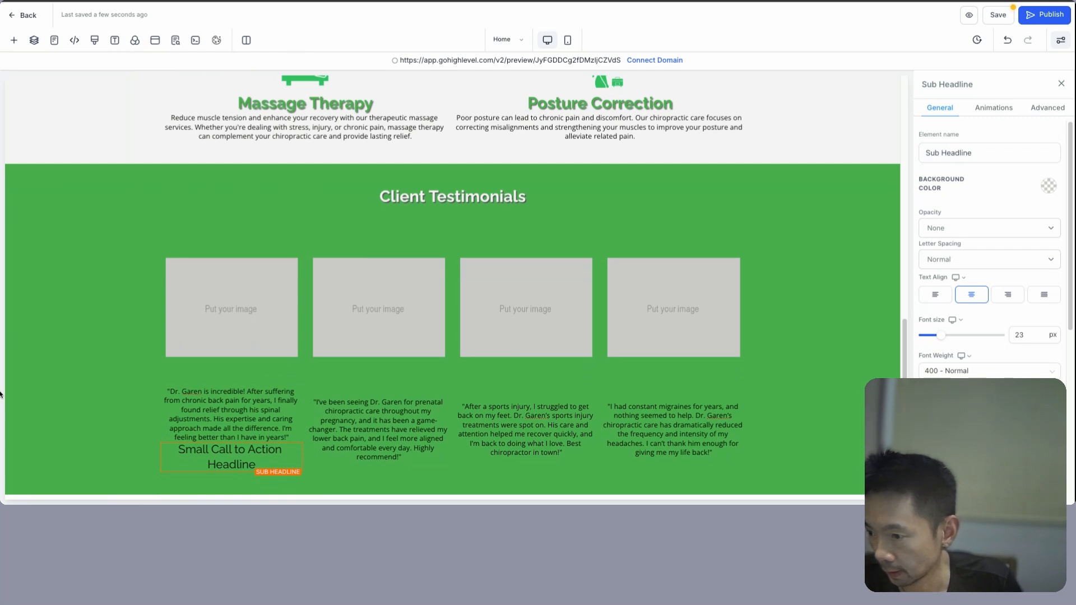
triple_click(246, 447)
type("John M.")
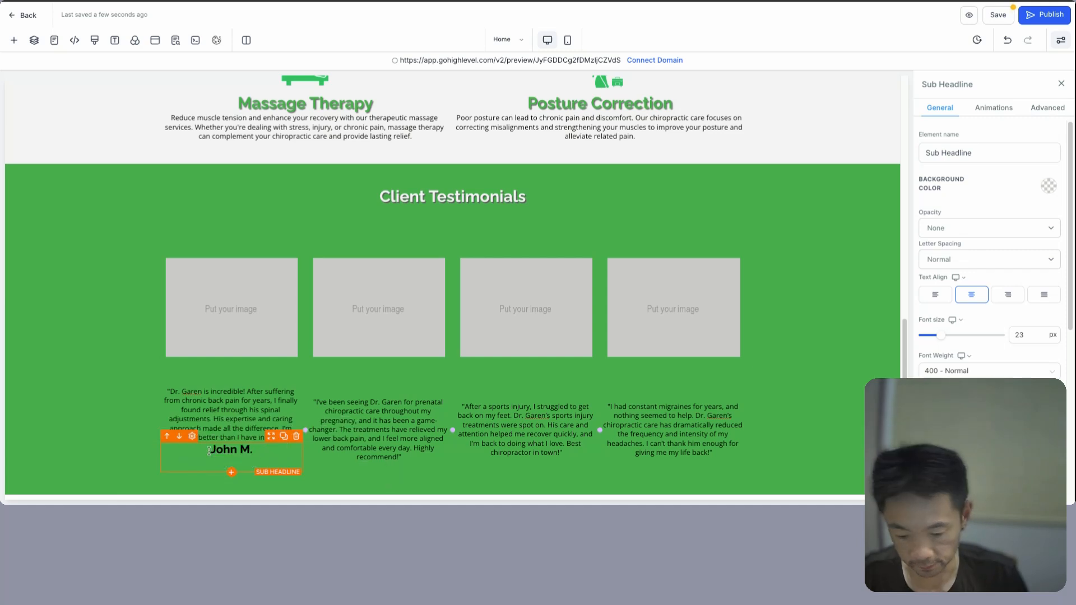
key("BackSpace")
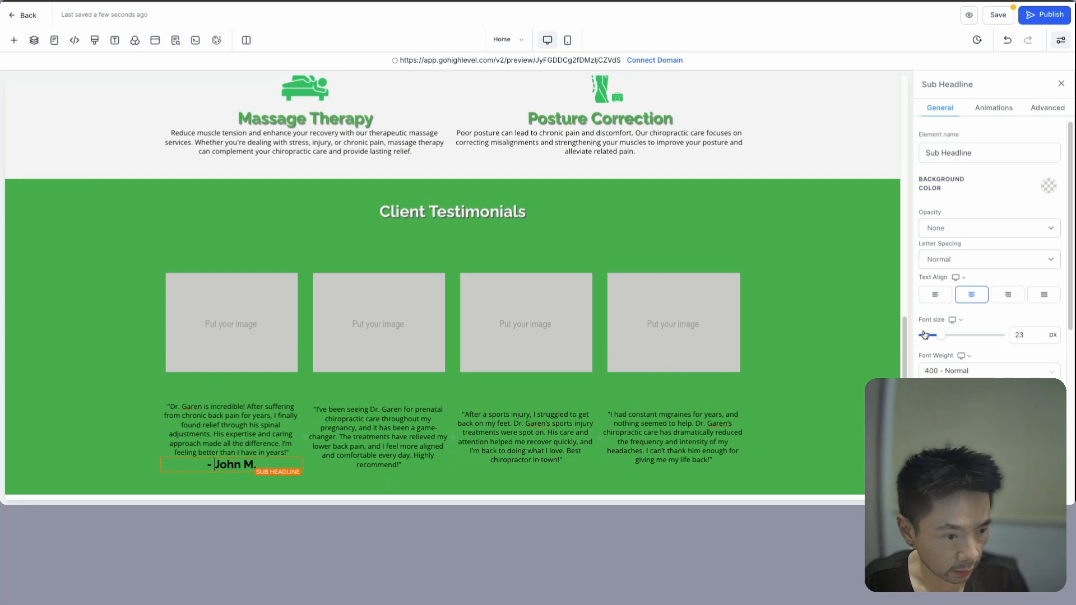
left_click(1009, 295)
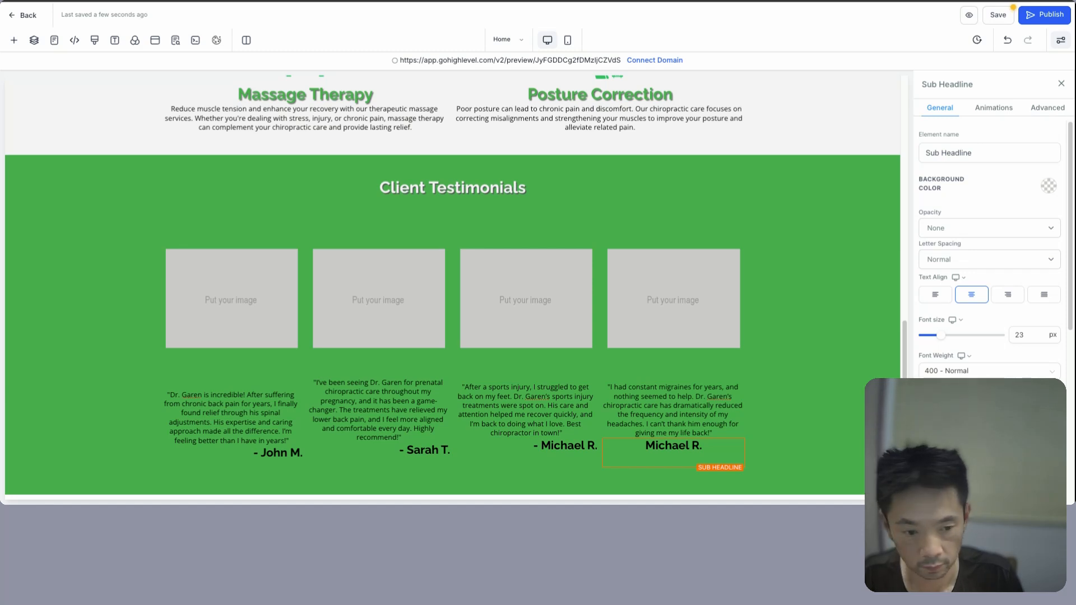
- Replace the fourth signature with its own client's dash-prefixed name, then select the first image placeholder
triple_click(687, 449)
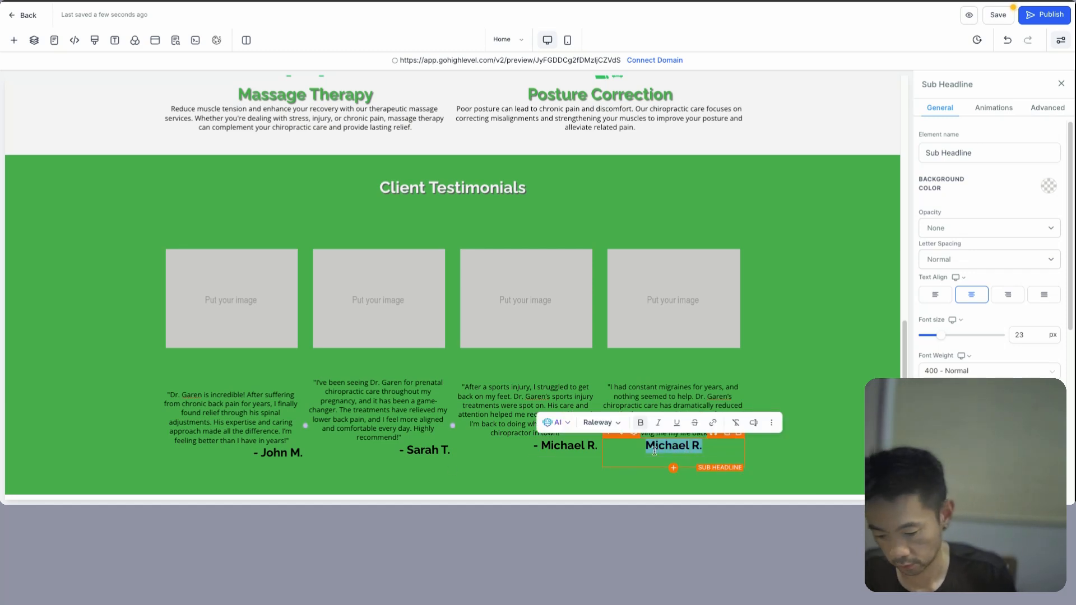
type("- Lisa K.")
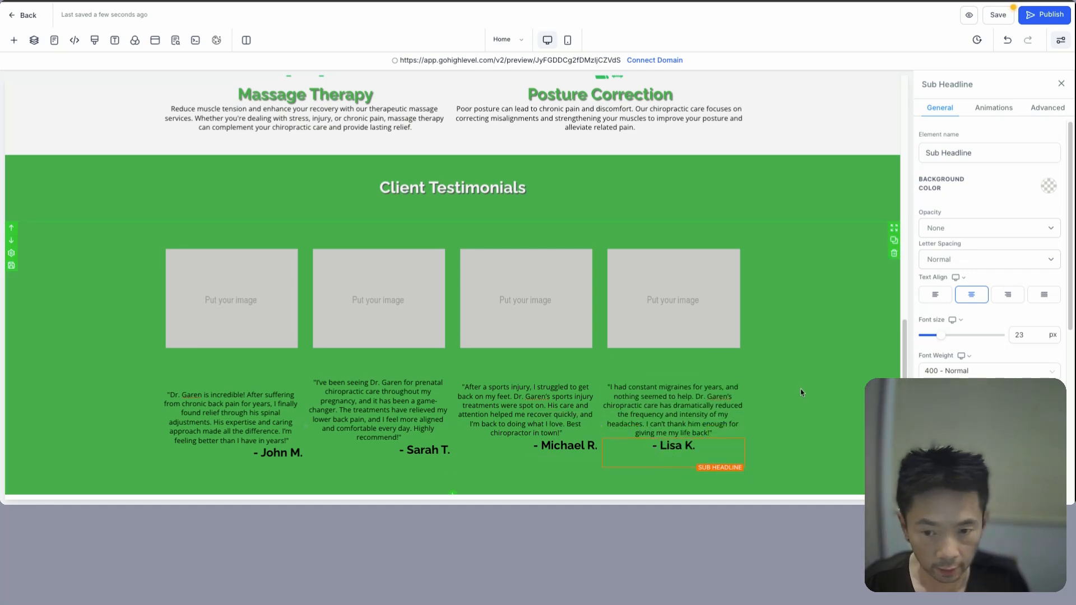
left_click(234, 365)
left_click(236, 332)
scroll(969, 334, "down", 3)
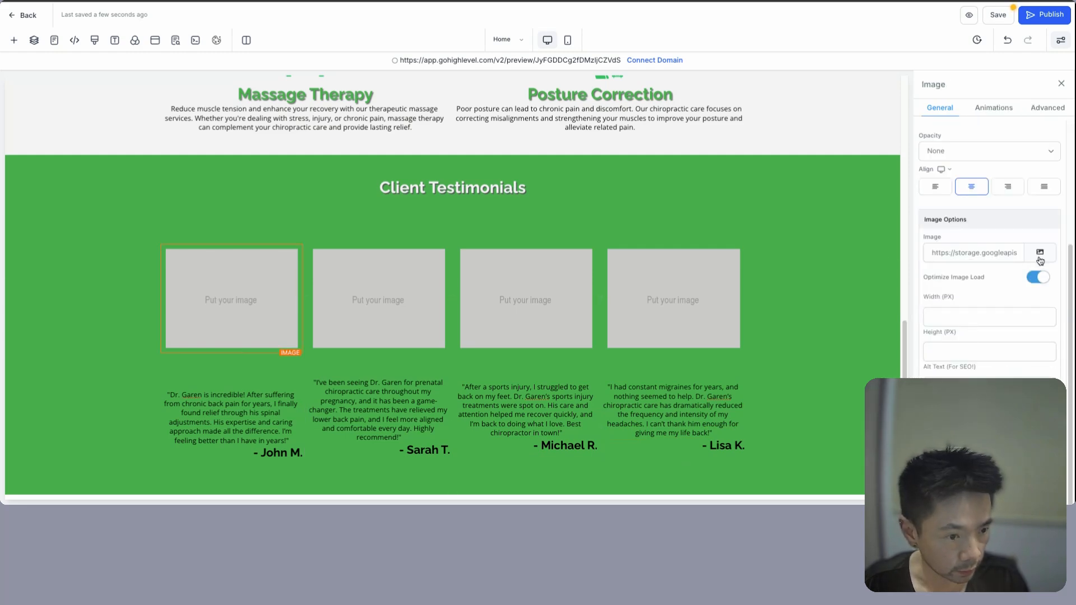
- Copy the link to the man-with-mug photo from the Chiropractor v1 media folder
left_click(1042, 253)
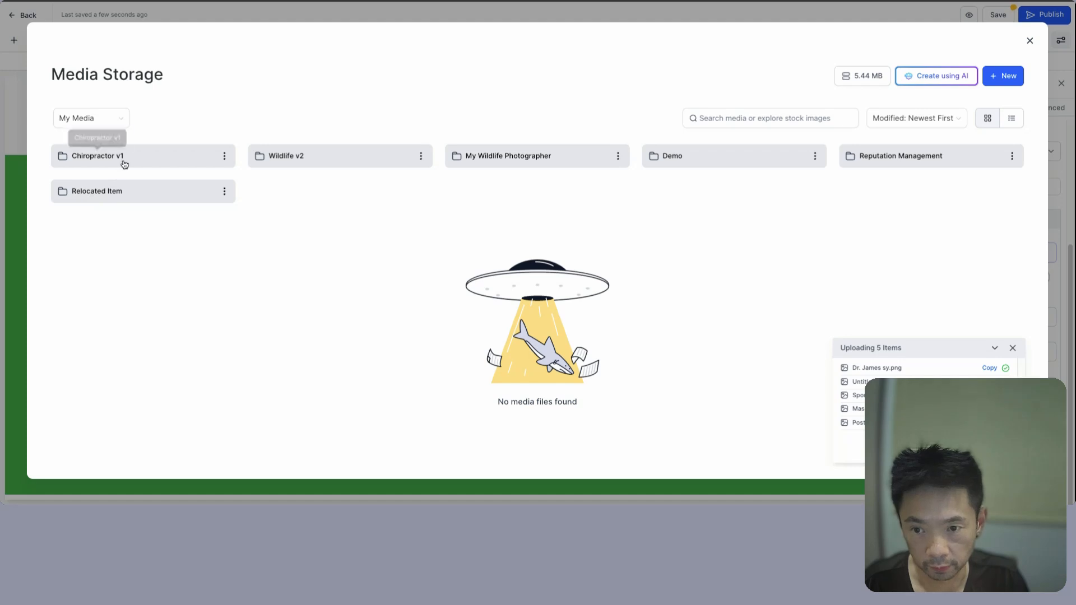
left_click(124, 163)
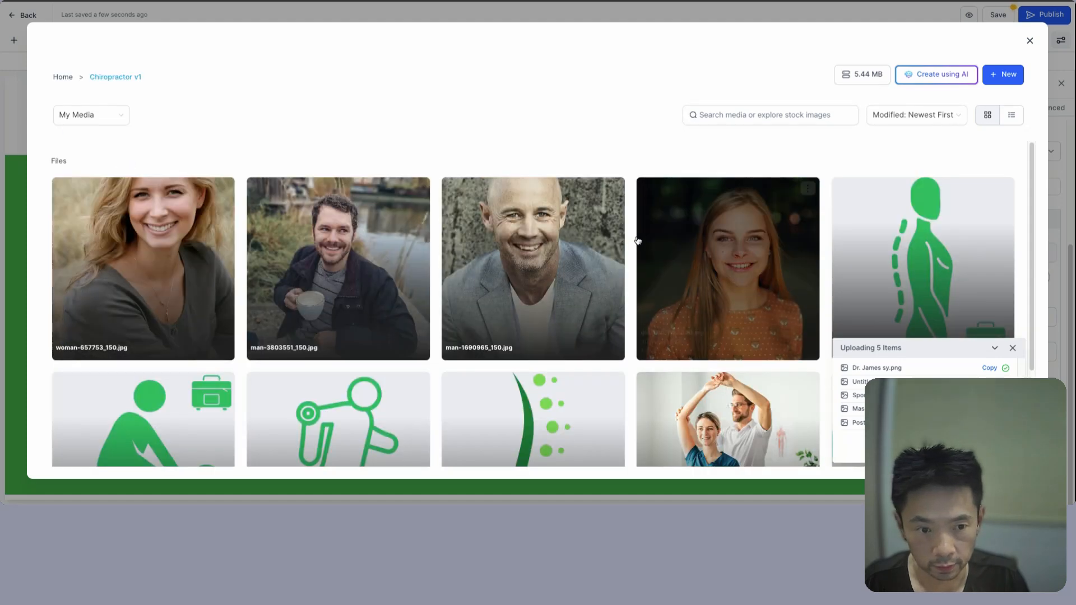
left_click(418, 188)
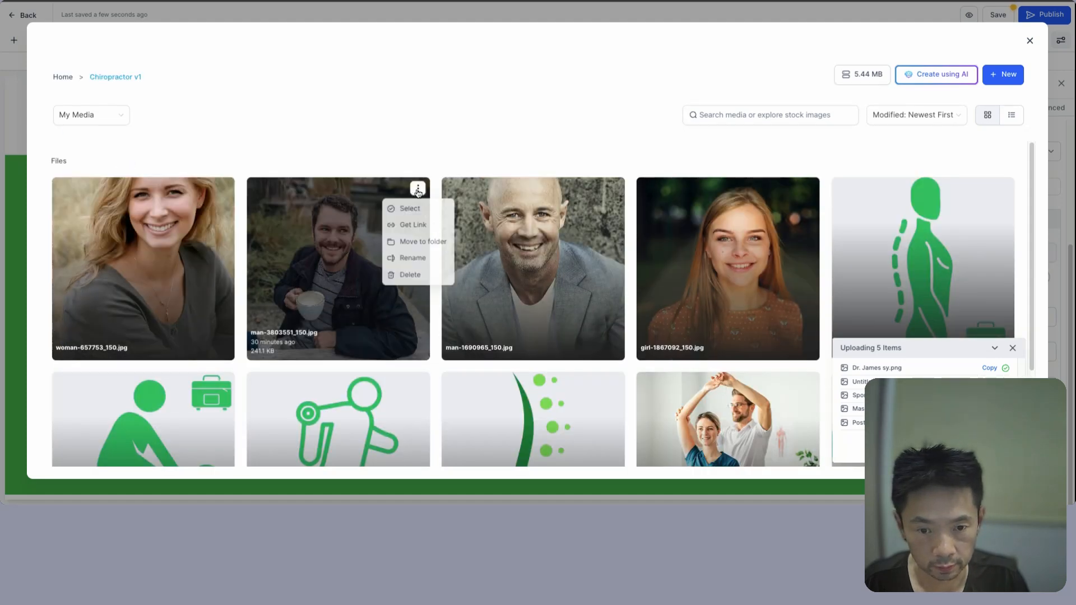
left_click(419, 209)
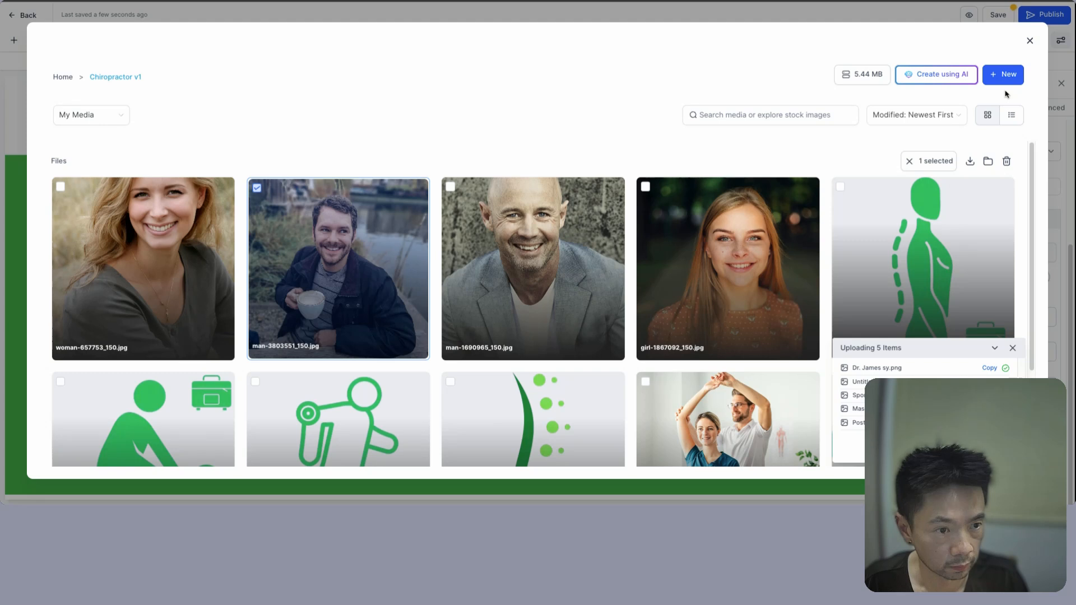
left_click(262, 197)
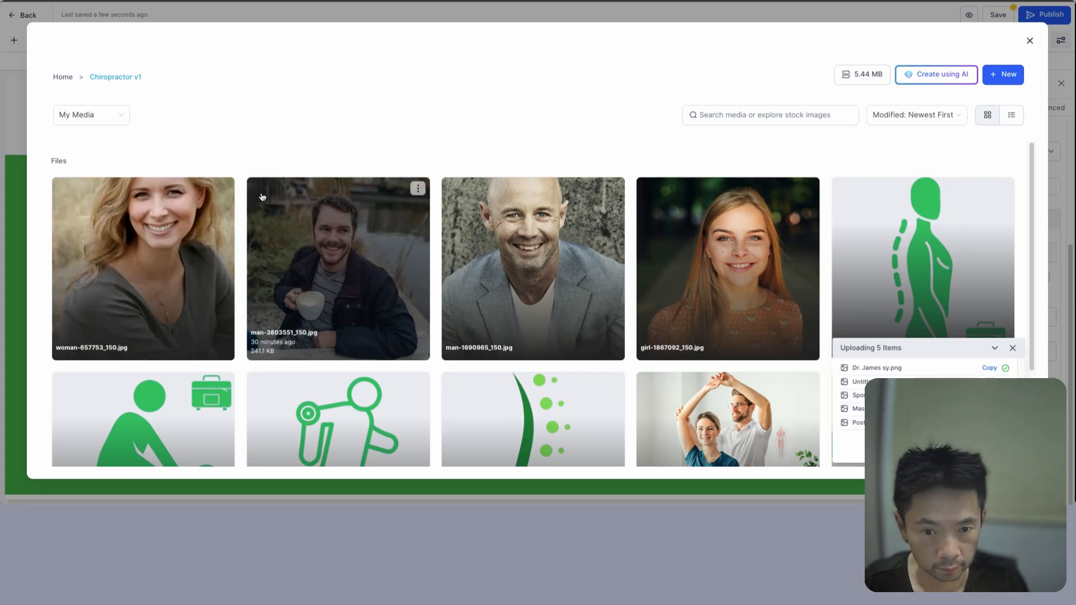
left_click(417, 189)
left_click(414, 223)
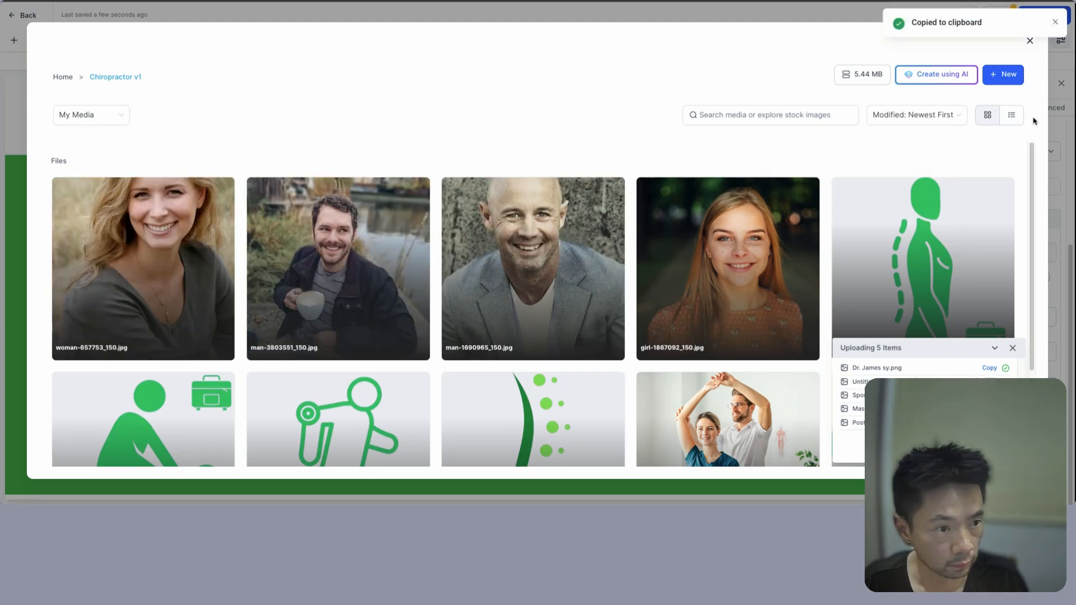
left_click(1055, 22)
left_click(1030, 41)
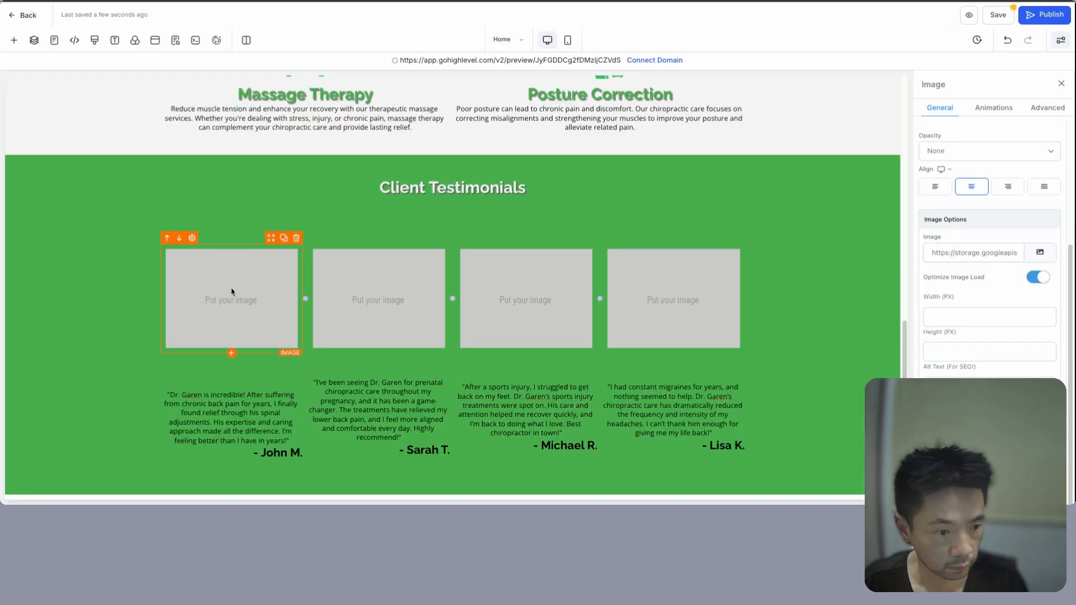
- Paste the man's photo link into the first testimonial image and clear its 300 px height
triple_click(975, 252)
key("ctrl+v")
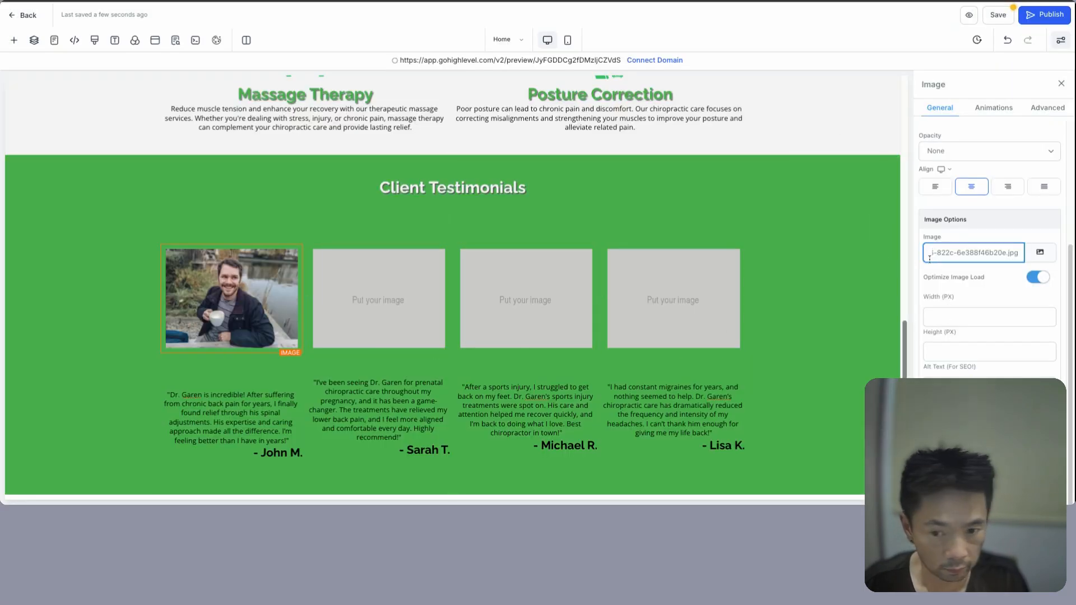
left_click(408, 277)
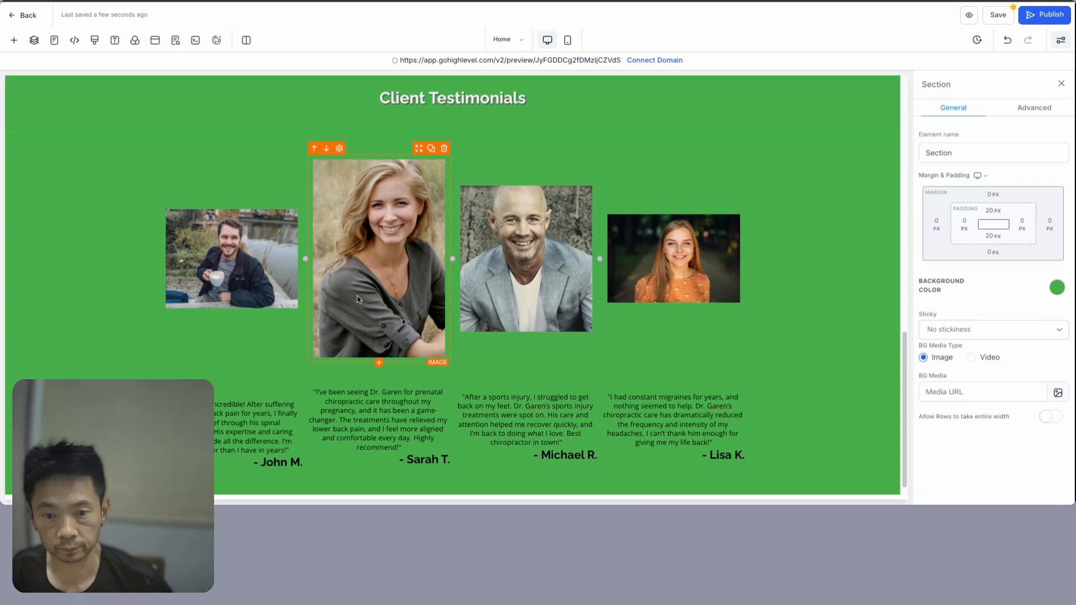
left_click(358, 296)
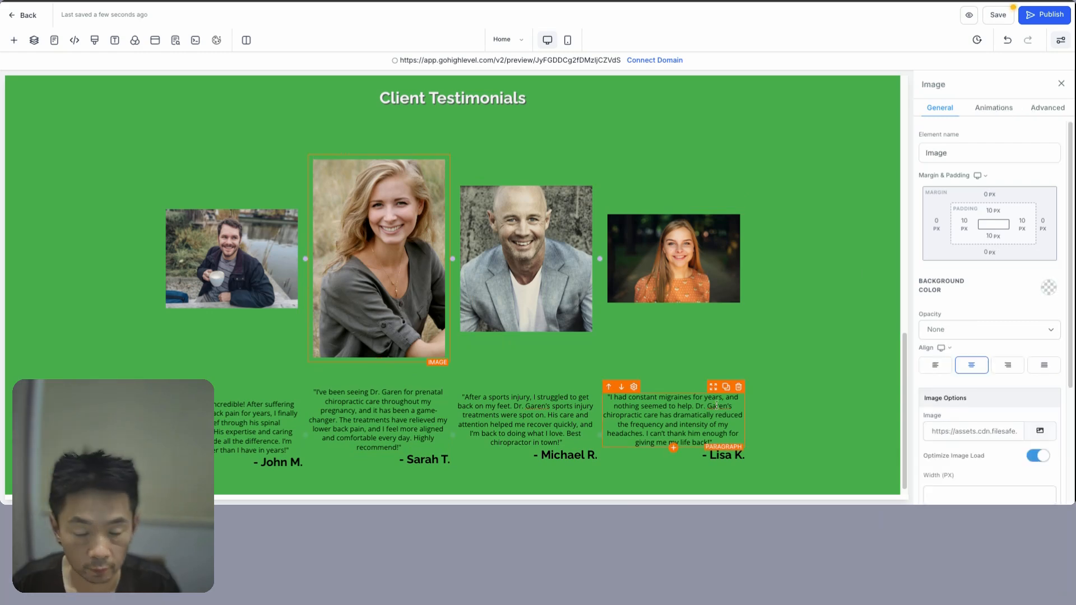
scroll(960, 387, "down", 4)
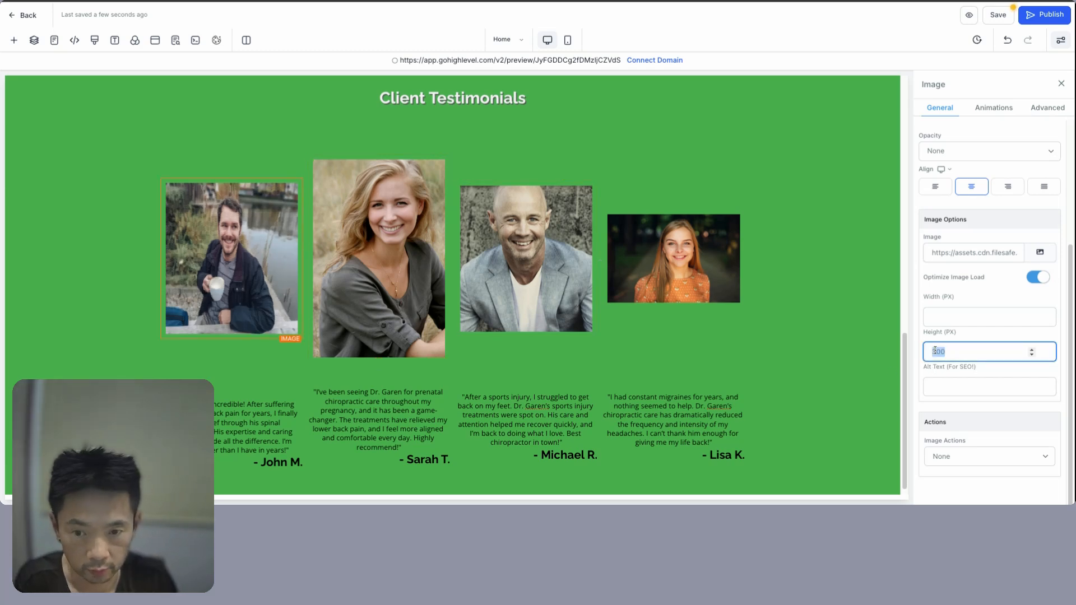
key("BackSpace")
- Set the second, third and fourth testimonial photos to a height of 200 px
left_click(385, 293)
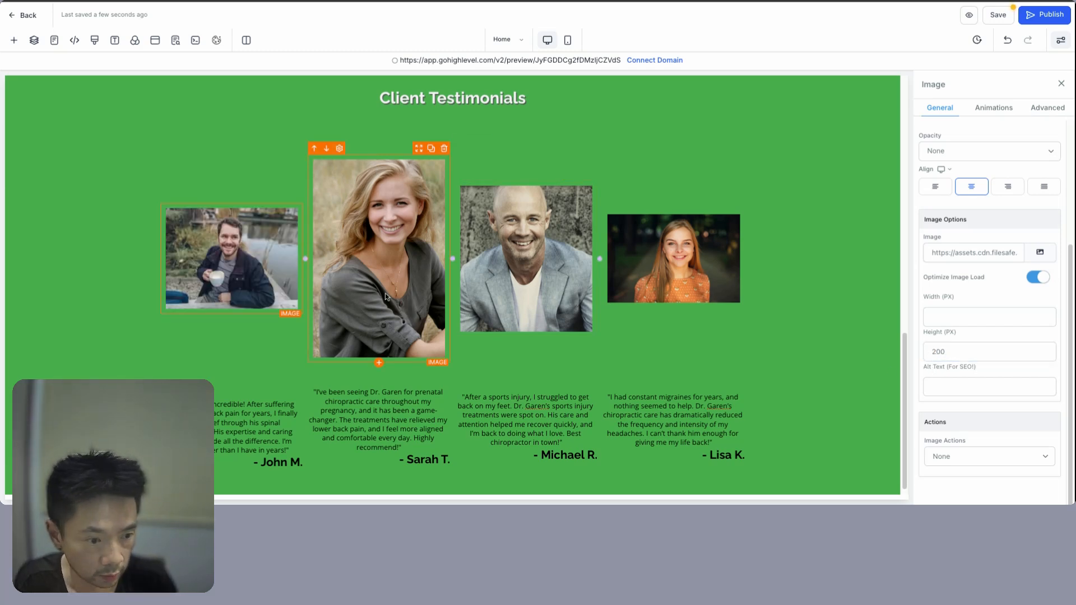
left_click(948, 349)
type("200")
left_click(561, 294)
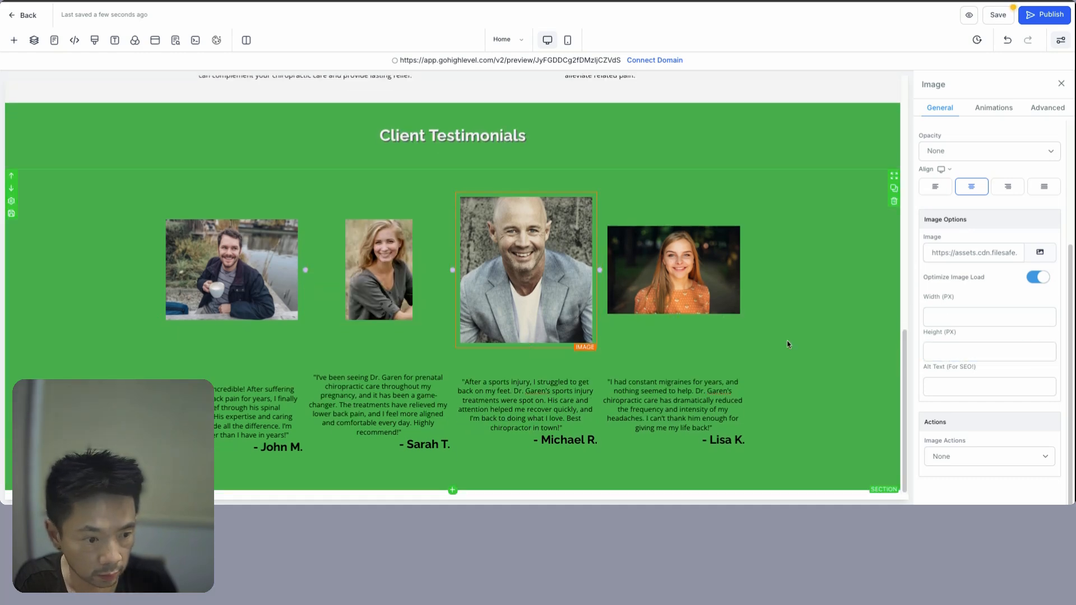
left_click(1033, 352)
type("200")
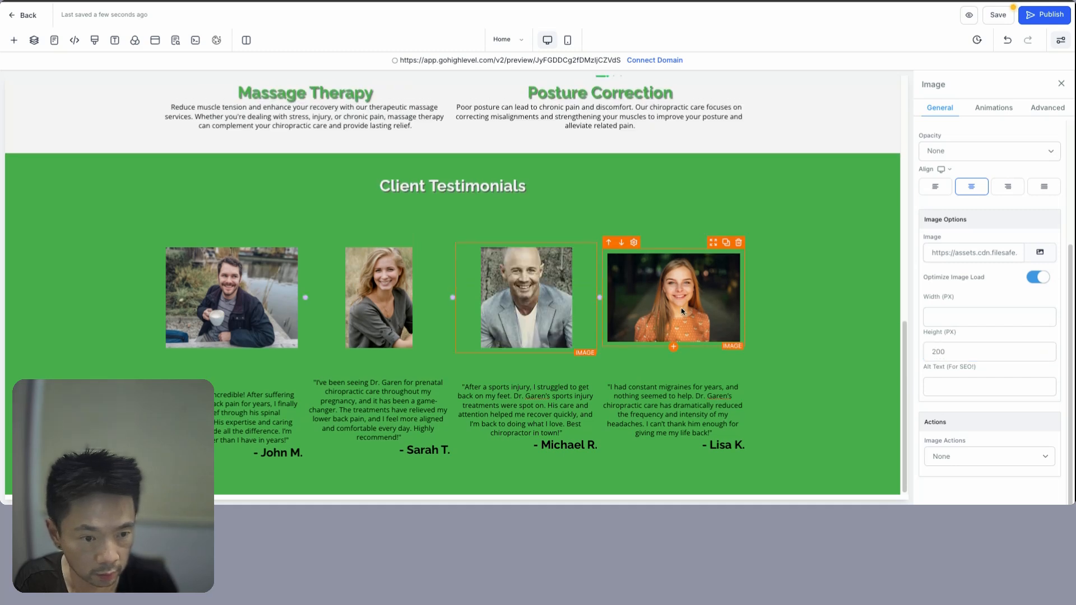
left_click(681, 311)
left_click(939, 351)
type("200")
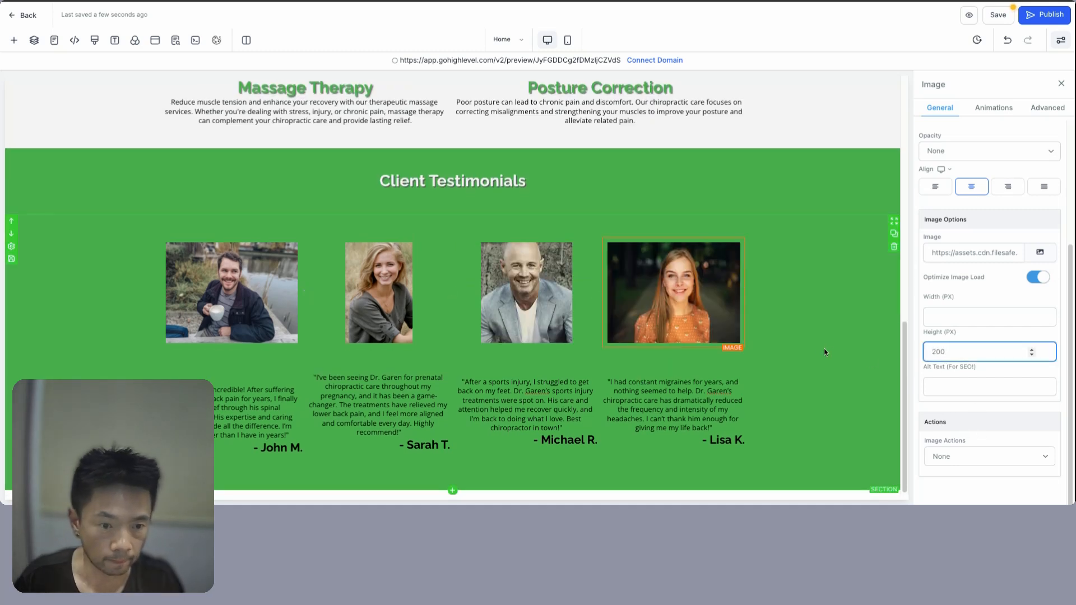
left_click(824, 352)
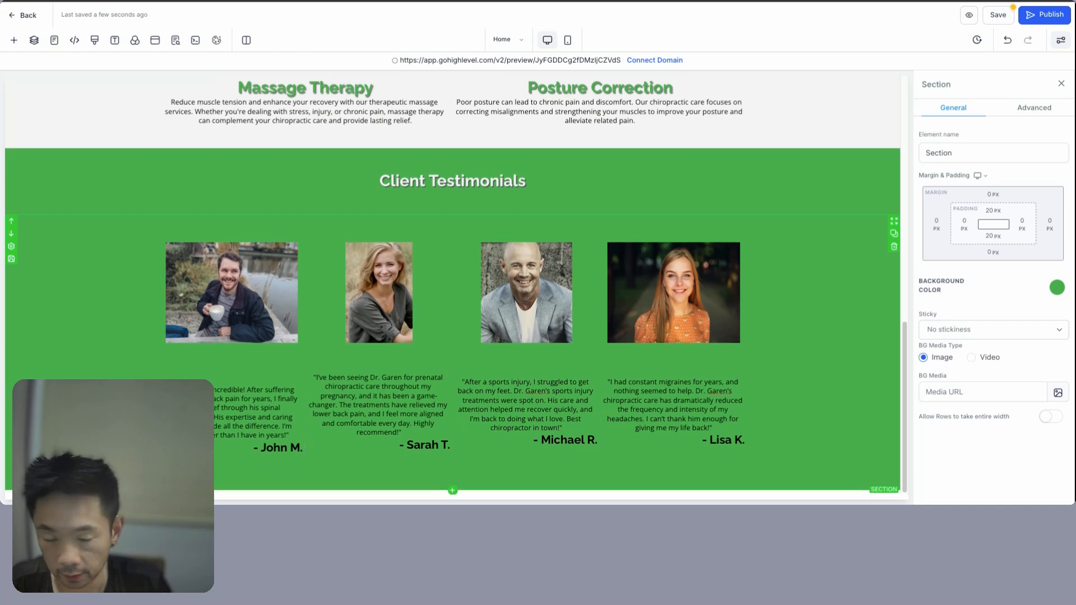
scroll(387, 308, "up", 4)
scroll(387, 308, "up", 6)
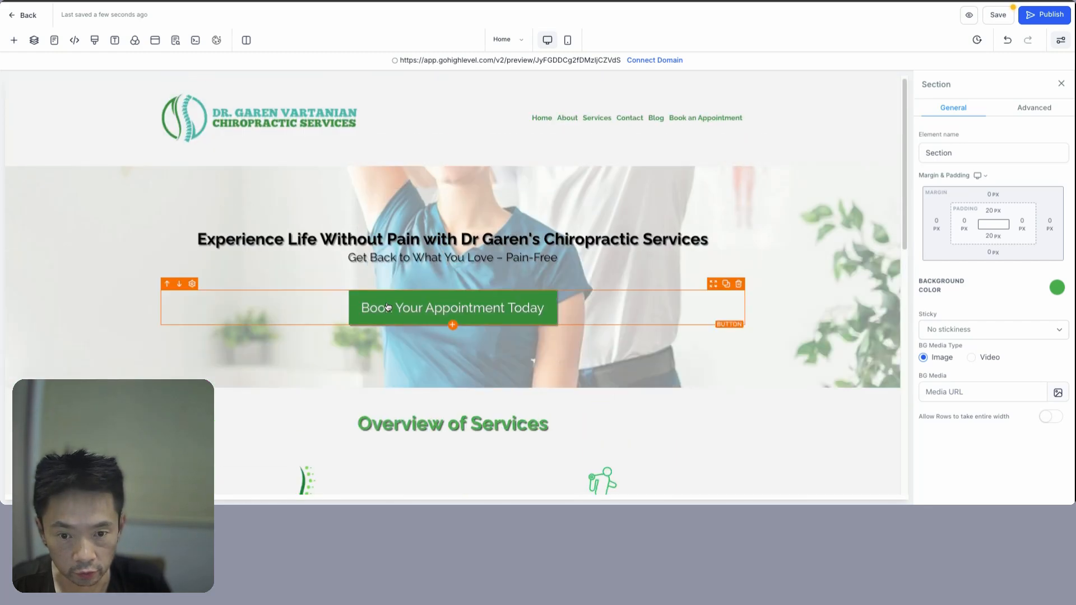
scroll(408, 325, "down", 10)
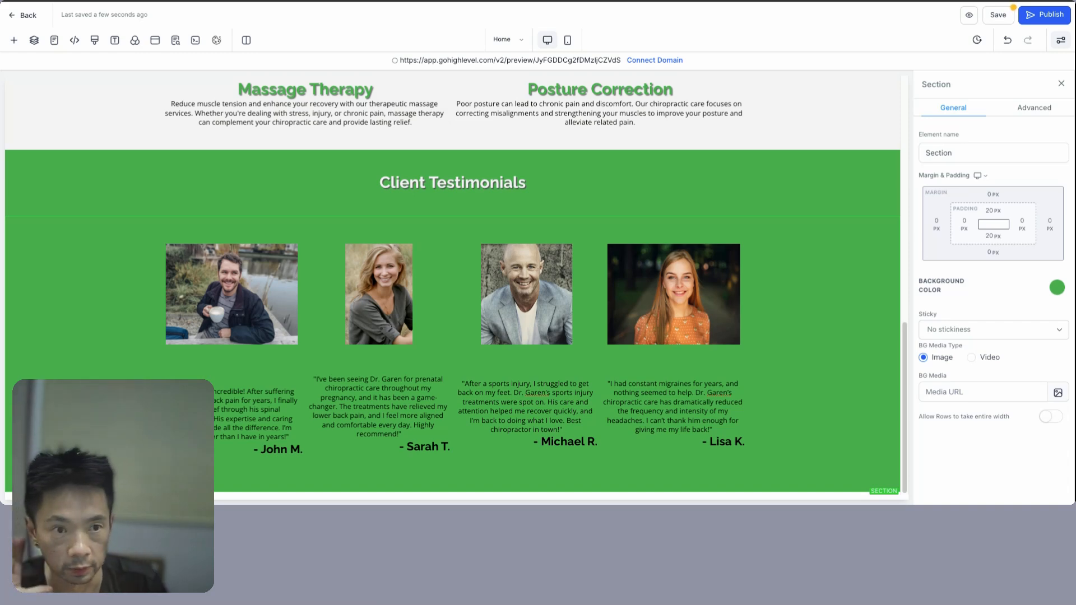
- Check the About Section heading in the ChatGPT website plan
key("ctrl+Tab")
scroll(621, 192, "up", 5)
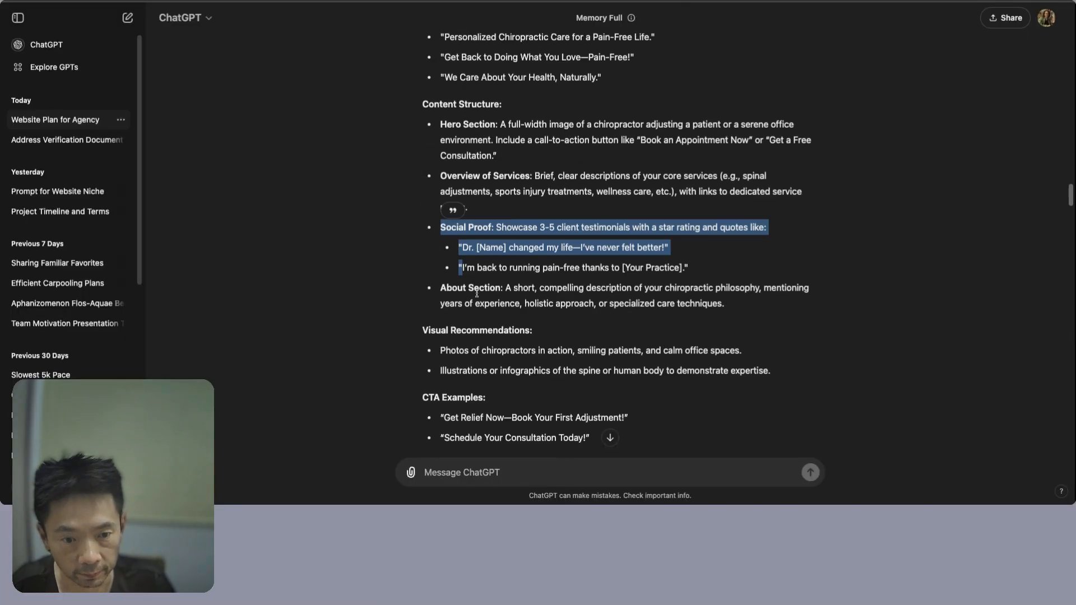
double_click(442, 287)
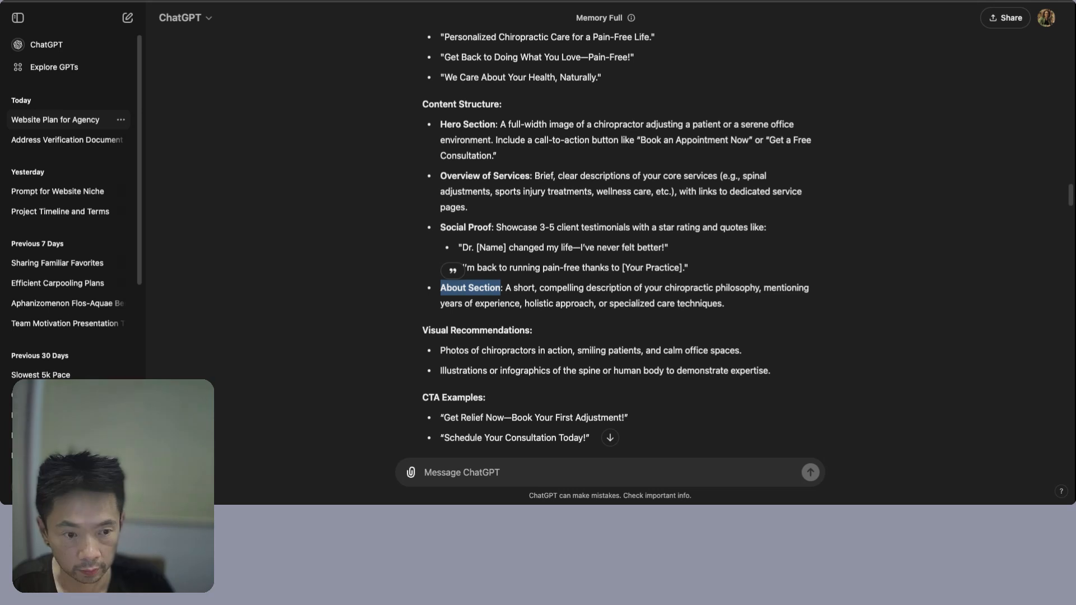
key("ctrl+shift+Tab")
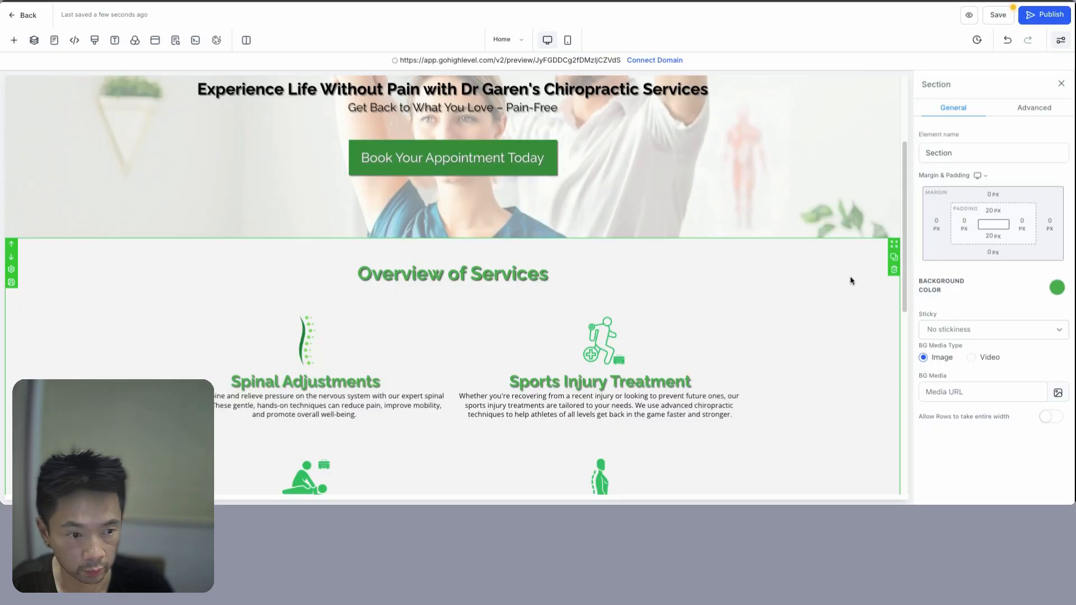
- Duplicate the Overview of Services section and drag the copy below Client Testimonials
left_click(895, 258)
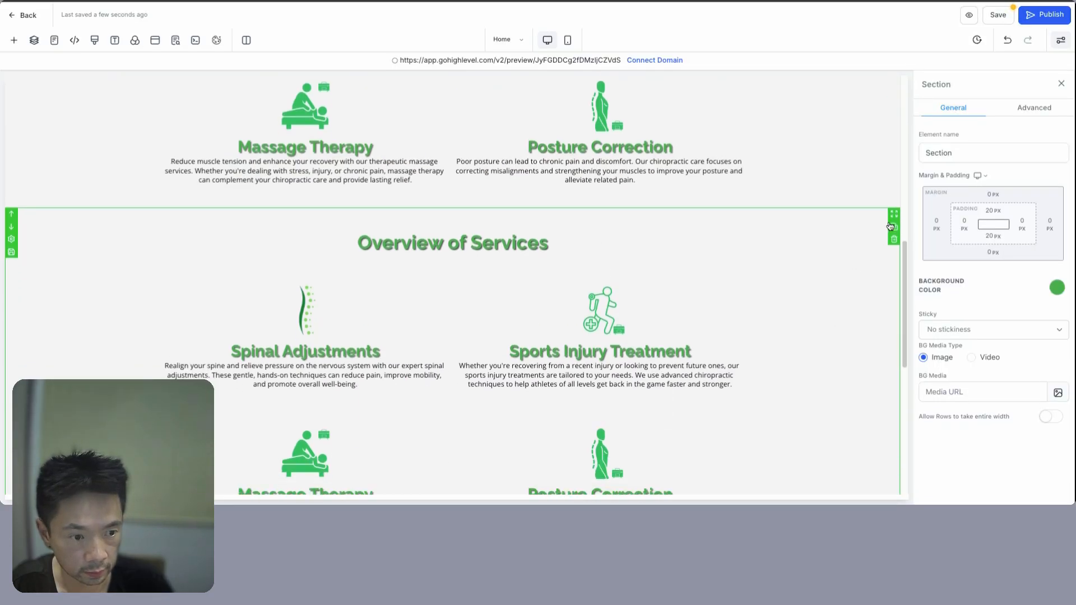
left_click_drag(896, 217, 896, 216)
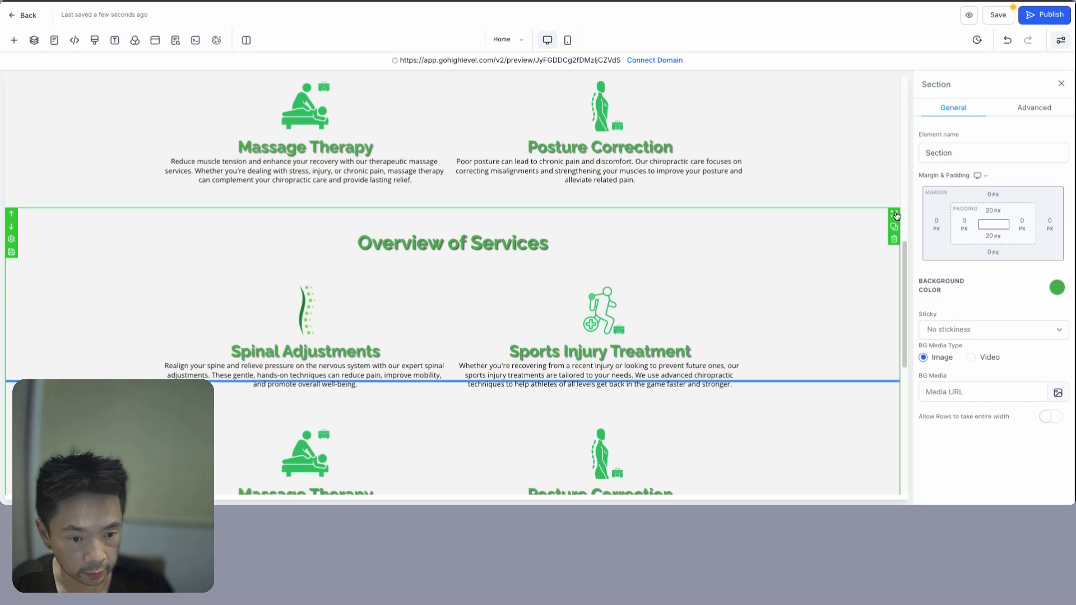
scroll(857, 423, "down", 7)
scroll(849, 409, "up", 5)
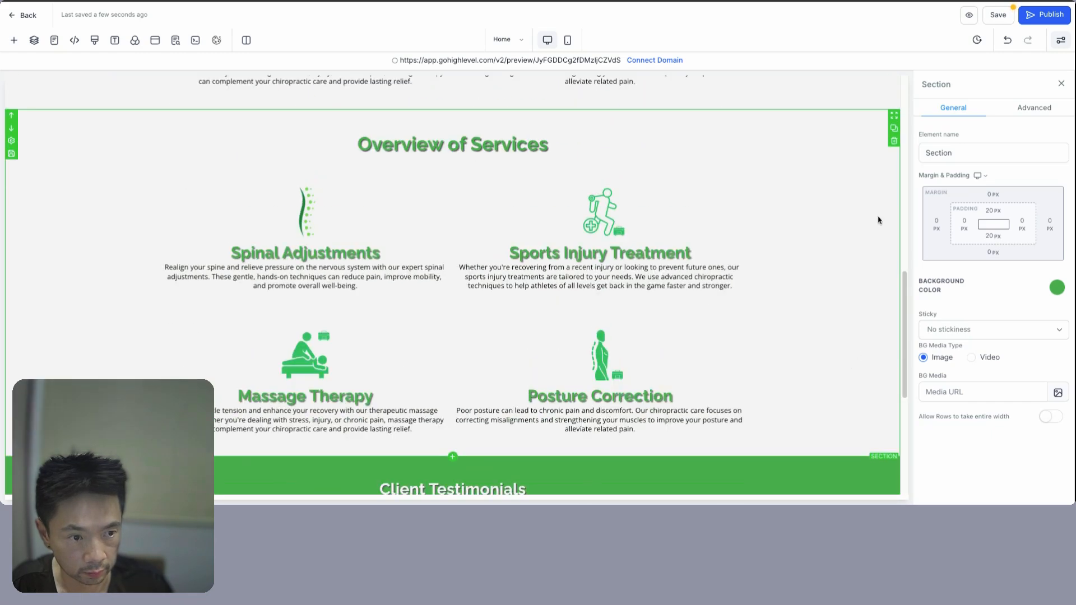
left_click_drag(898, 120, 861, 466)
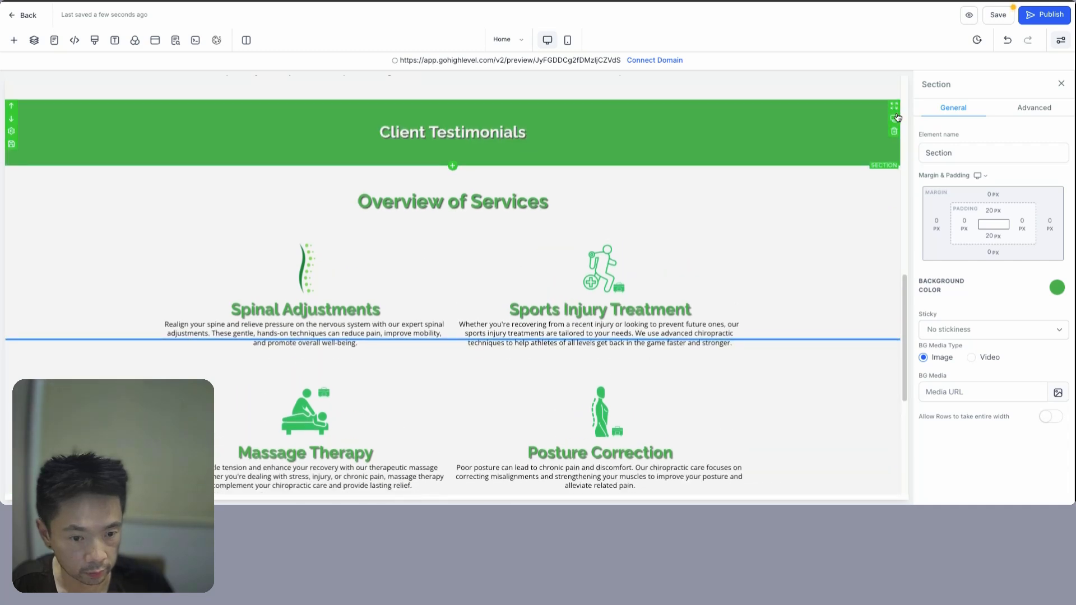
scroll(820, 394, "up", 1)
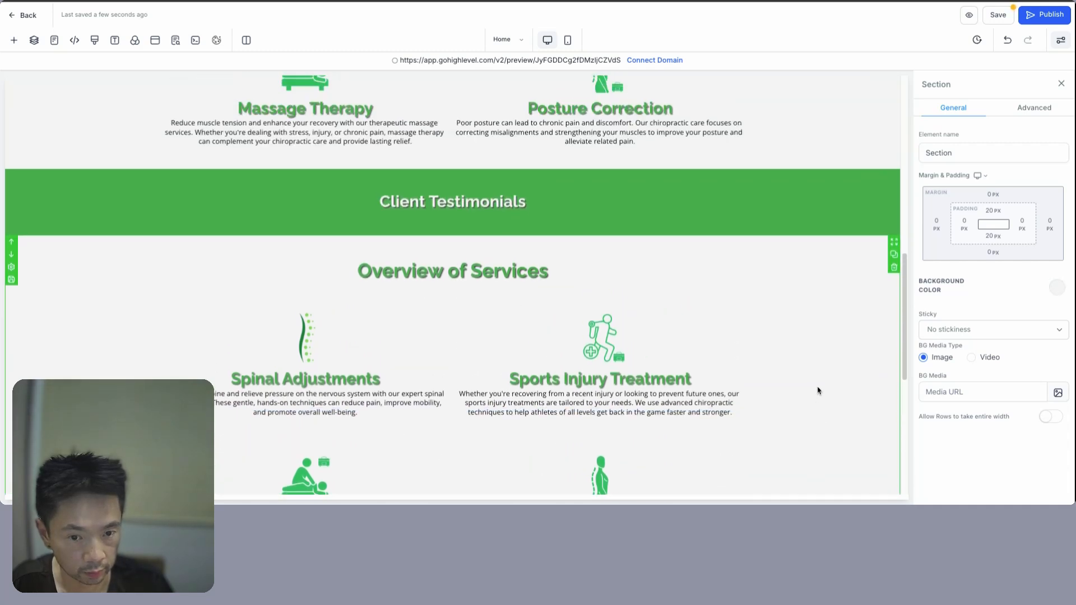
scroll(807, 387, "down", 6)
scroll(829, 280, "up", 2)
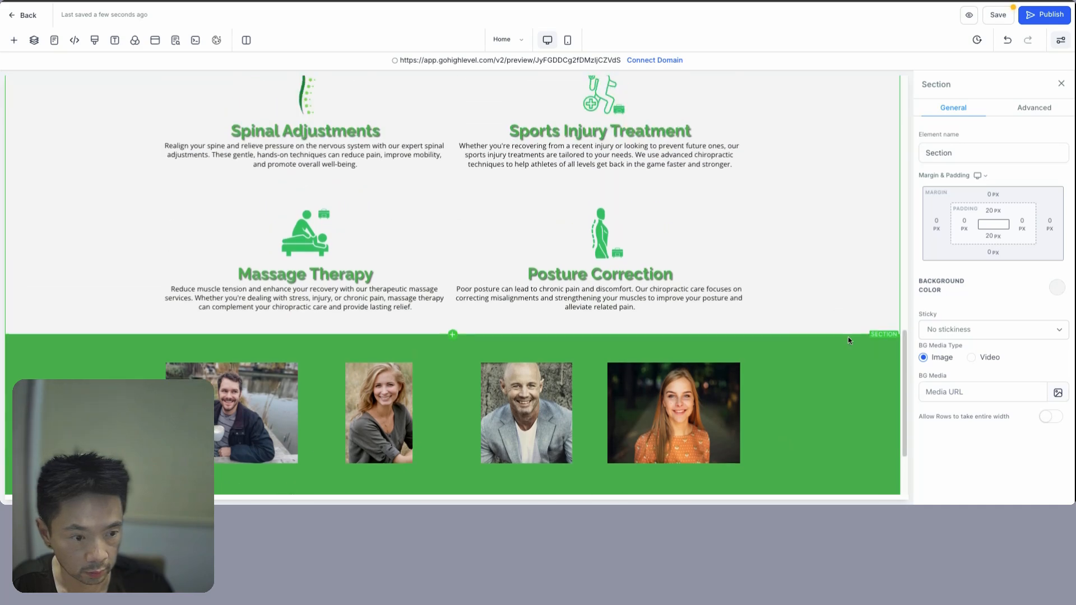
scroll(896, 346, "down", 5)
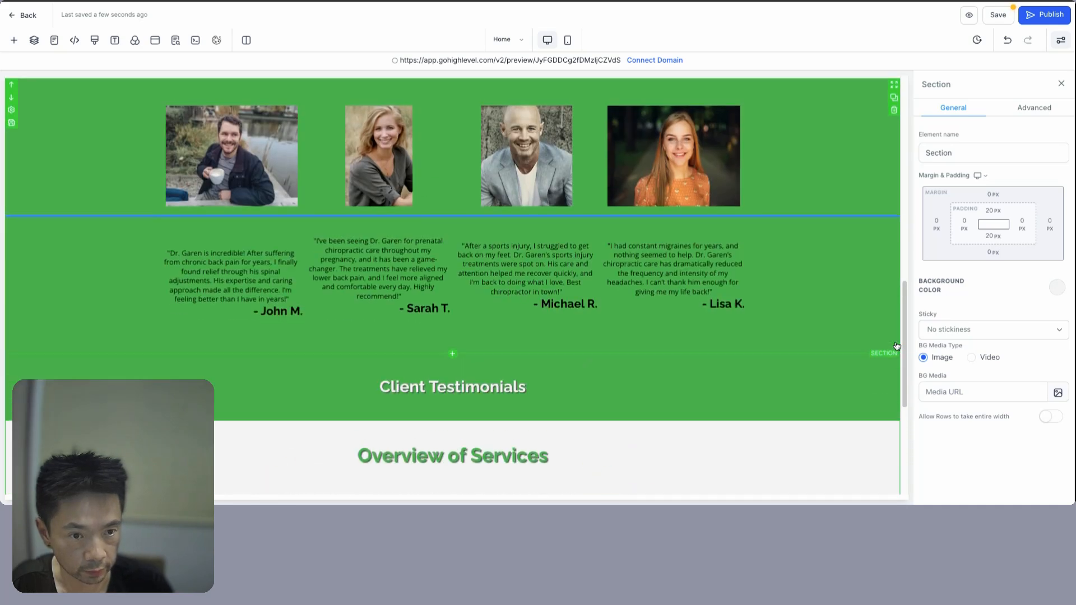
- Retitle the Overview of Services heading to 'About Us'
scroll(384, 222, "down", 3)
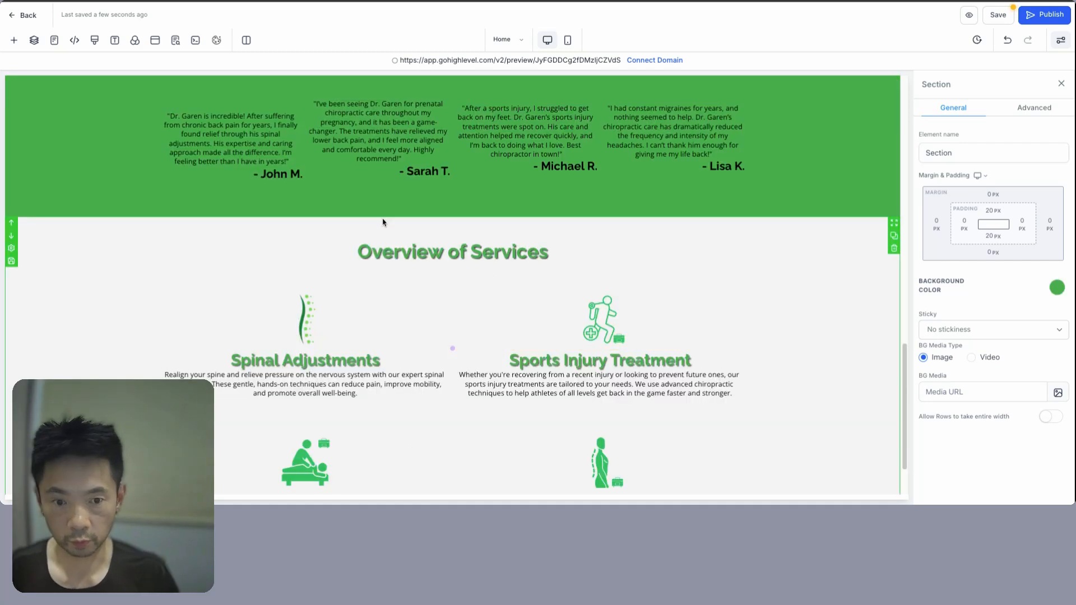
left_click(385, 258)
triple_click(385, 258)
type("About ")
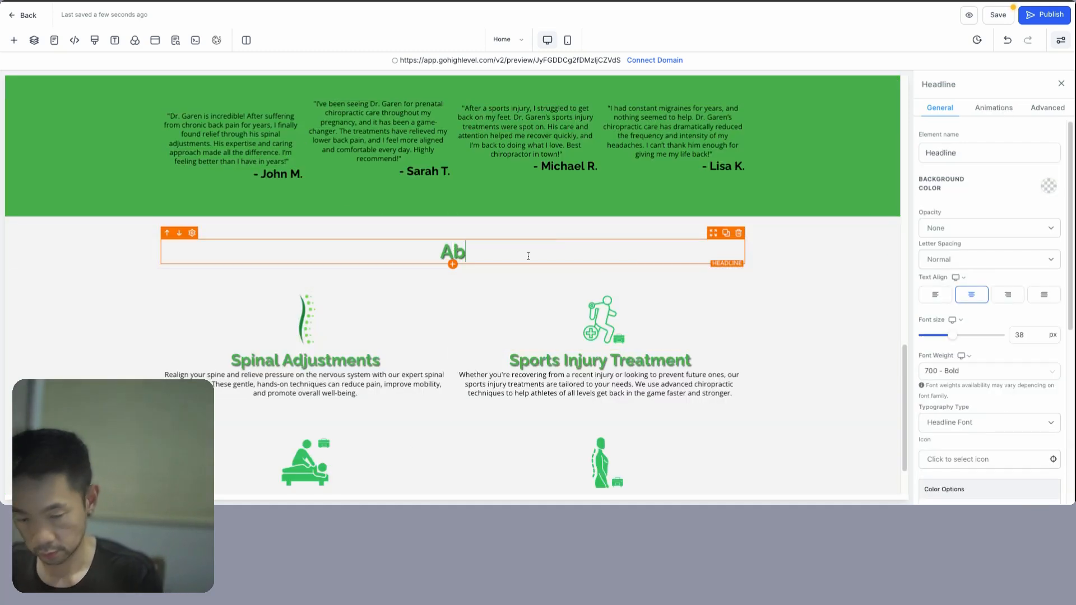
type("Us")
- Add a two-column row beneath the About Us heading
left_click(14, 41)
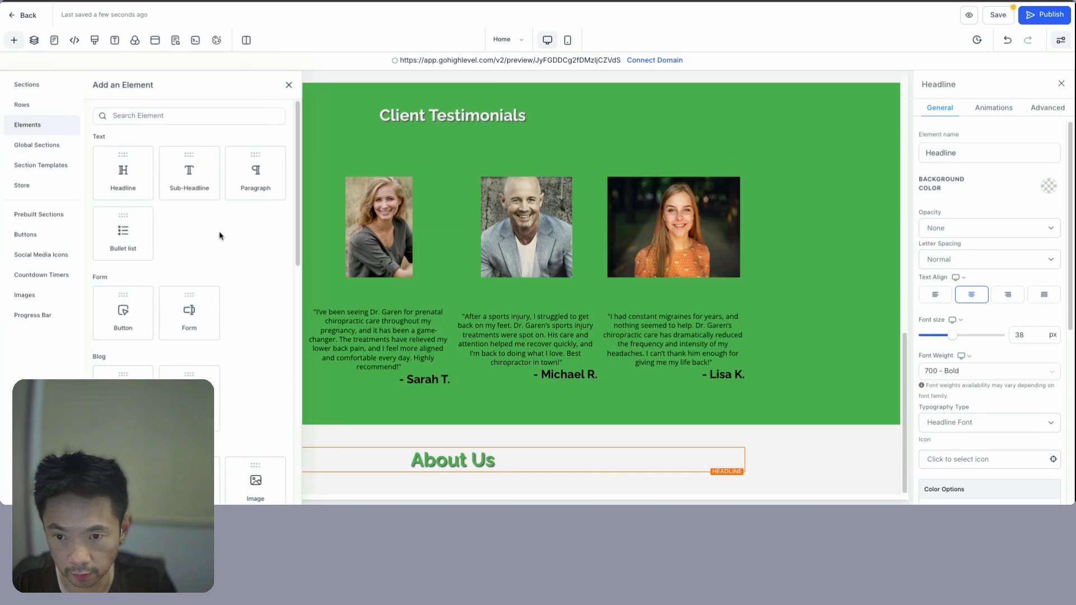
left_click(456, 485)
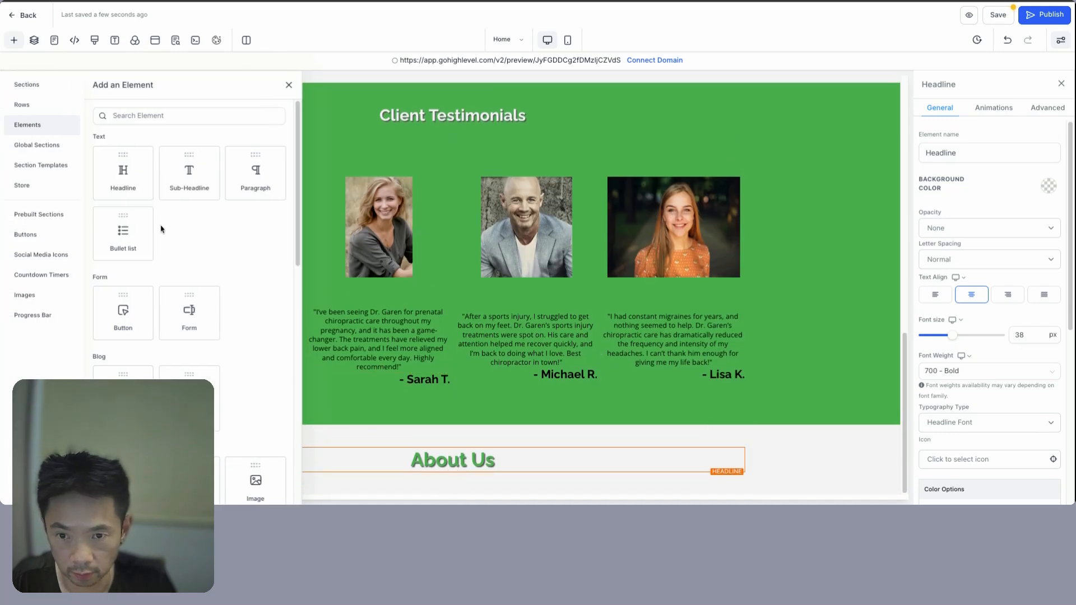
left_click(249, 140)
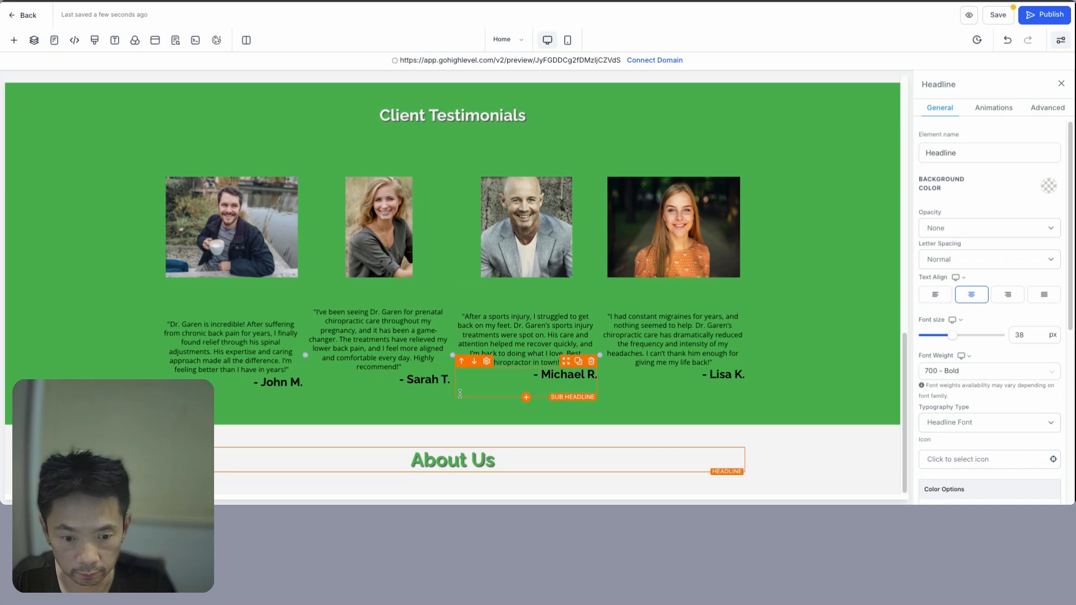
left_click(454, 485)
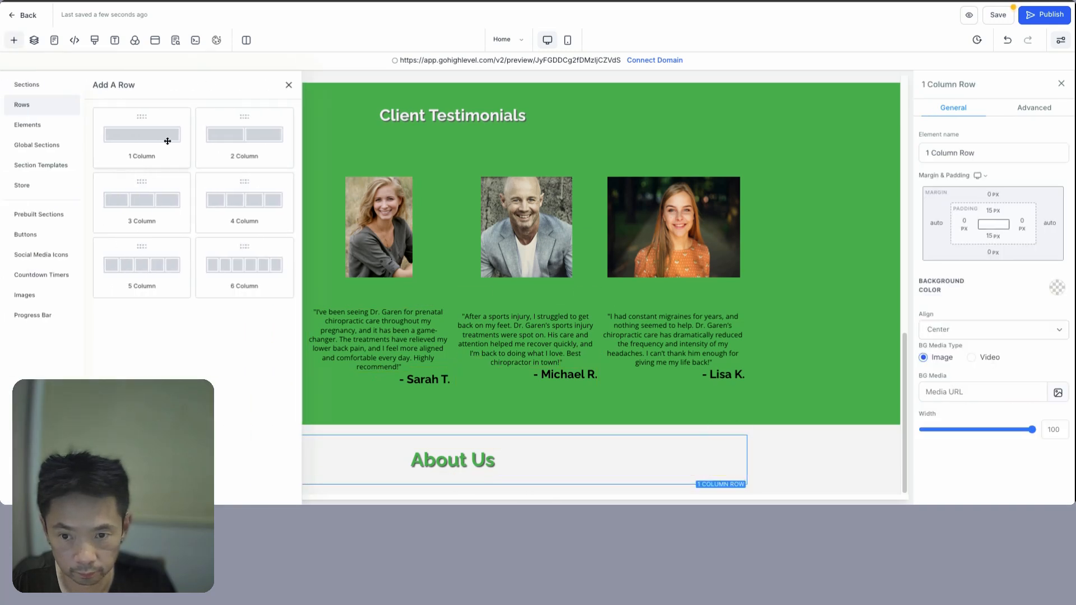
left_click(237, 143)
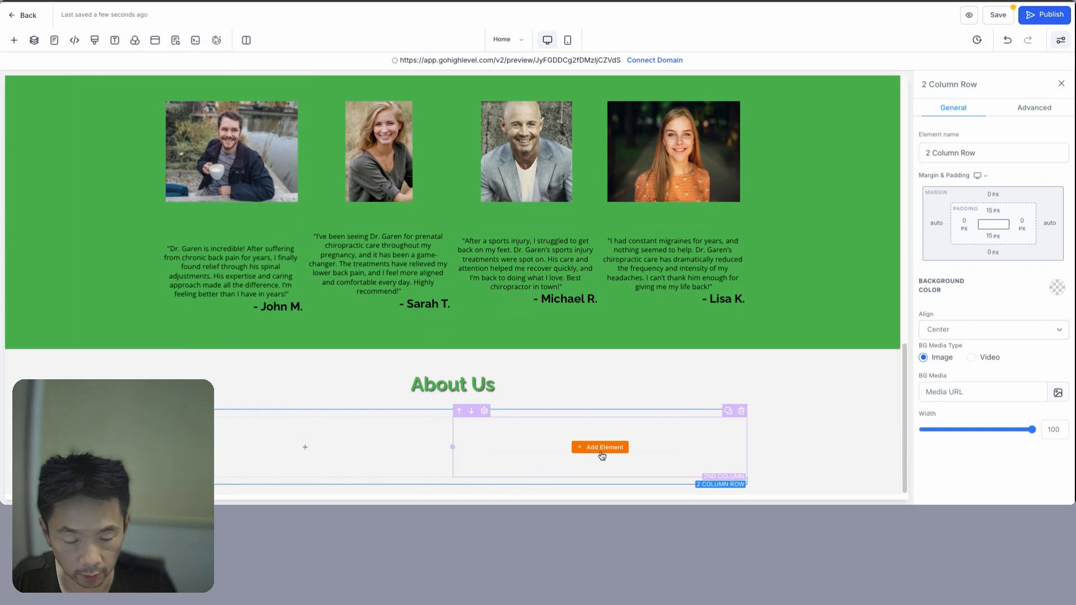
- Add an Image to the right column using the clipboard spine photo's media library link
left_click(605, 448)
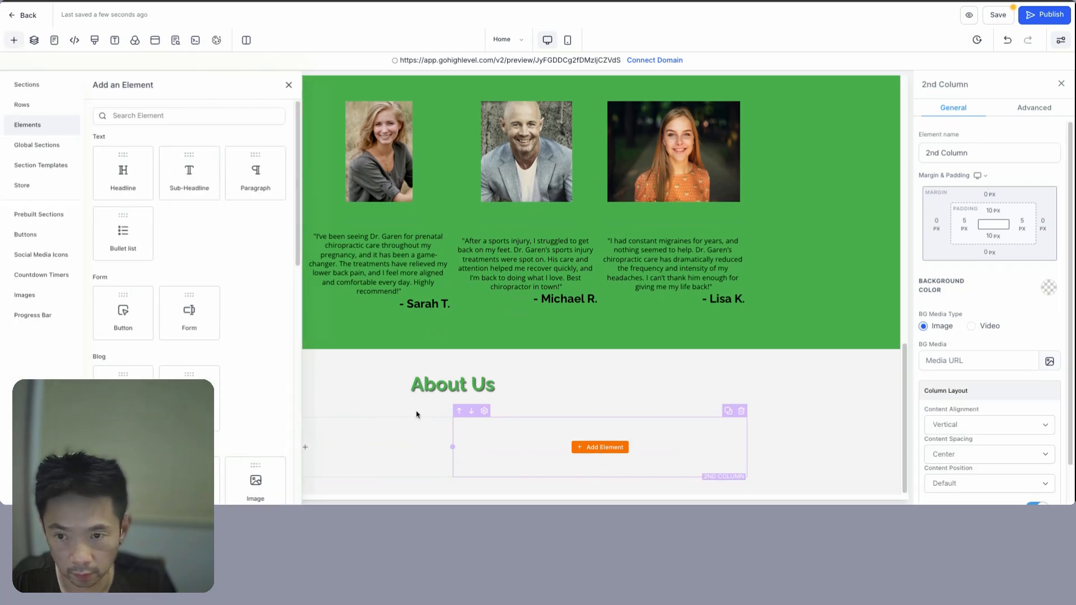
scroll(237, 322, "down", 3)
left_click(243, 320)
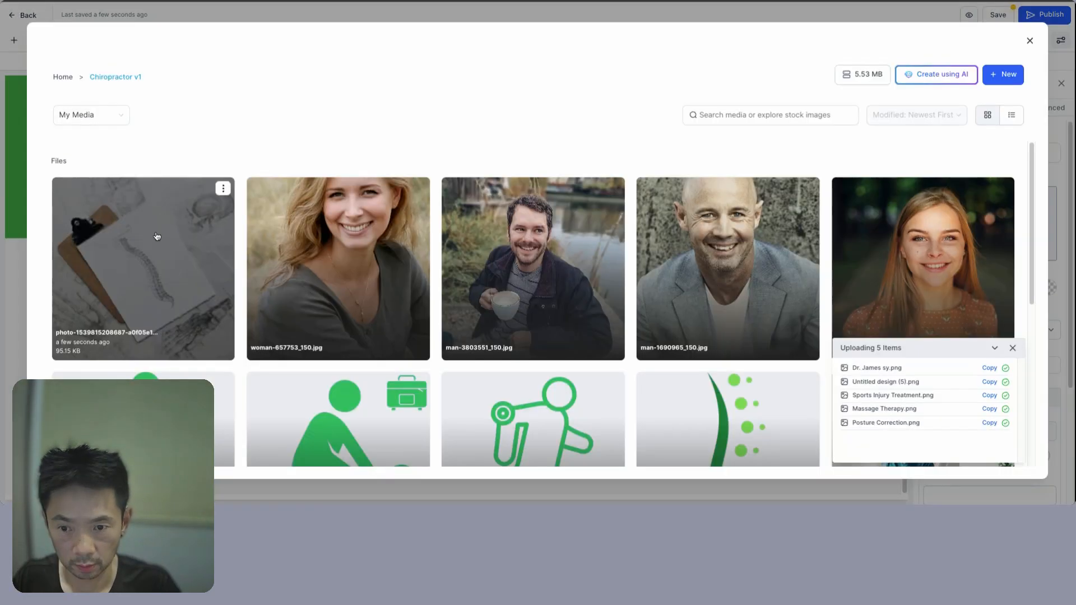
left_click(223, 189)
left_click(218, 226)
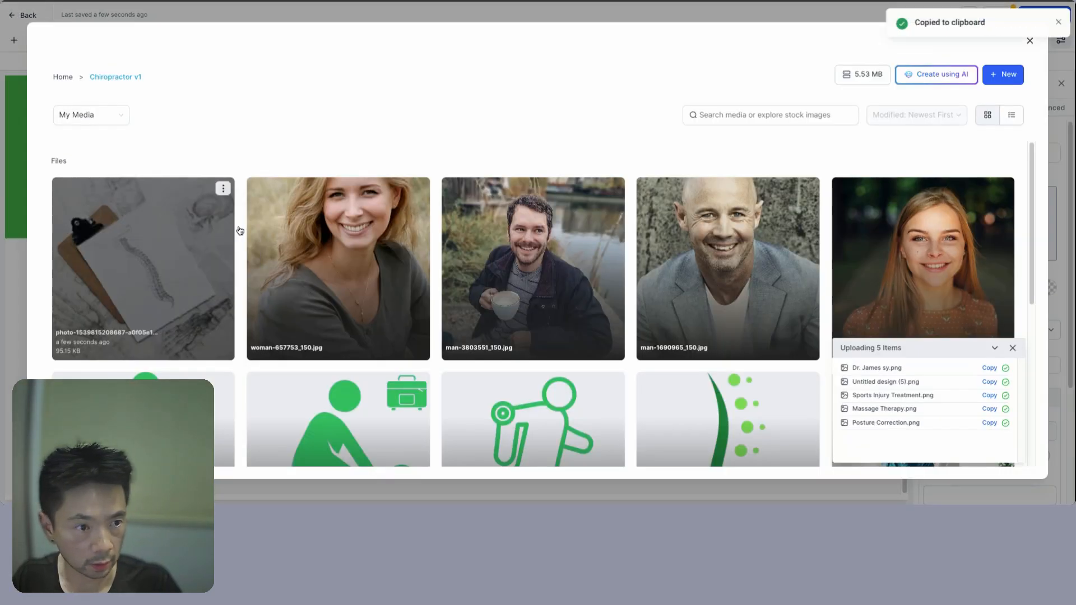
left_click(1058, 23)
left_click(1030, 40)
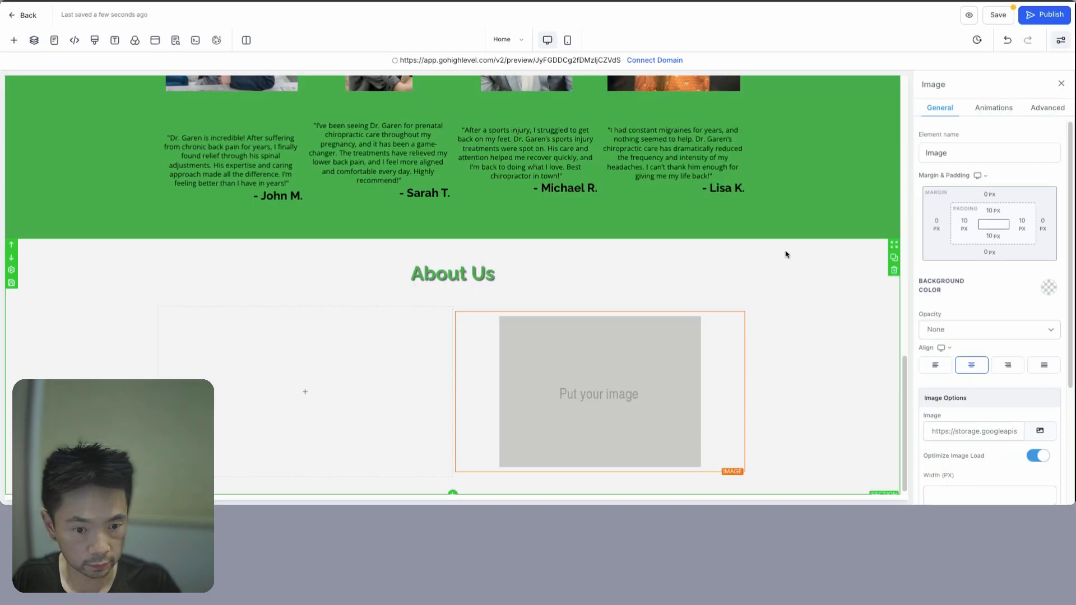
key("super+a")
key("super+v")
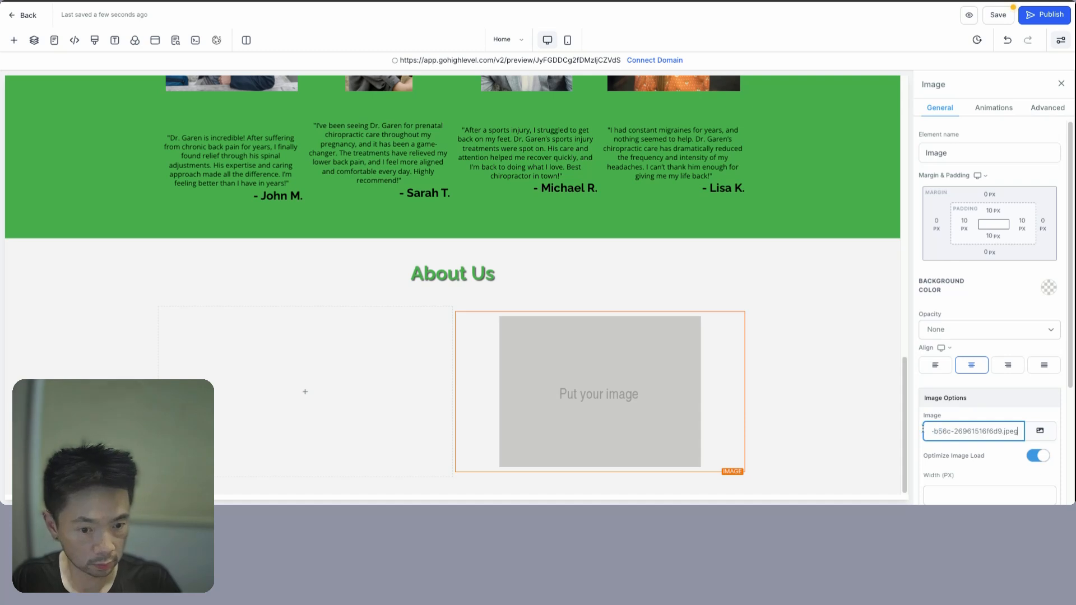
left_click(865, 416)
left_click(298, 364)
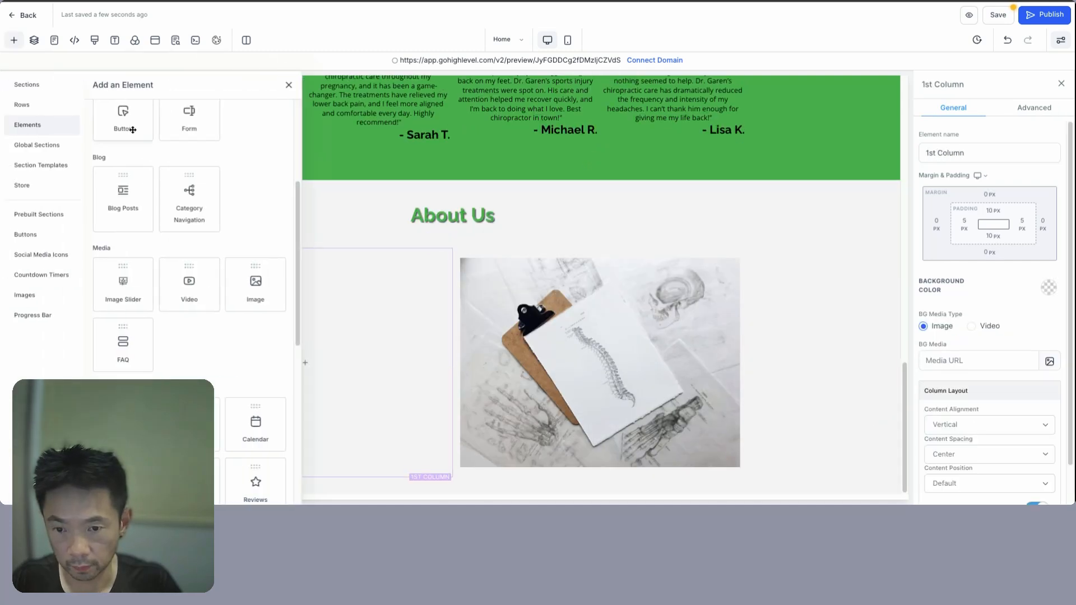
- Put an 'About Dr. Garen' headline and a sub-headline with the pasted About paragraph in the left column
scroll(192, 280, "up", 4)
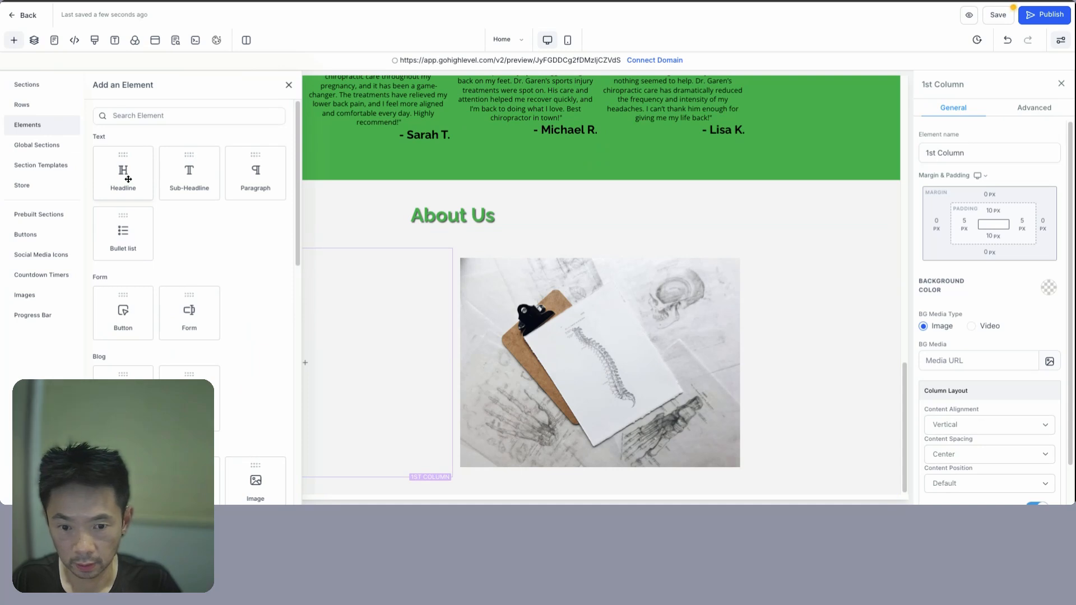
left_click_drag(129, 180, 314, 368)
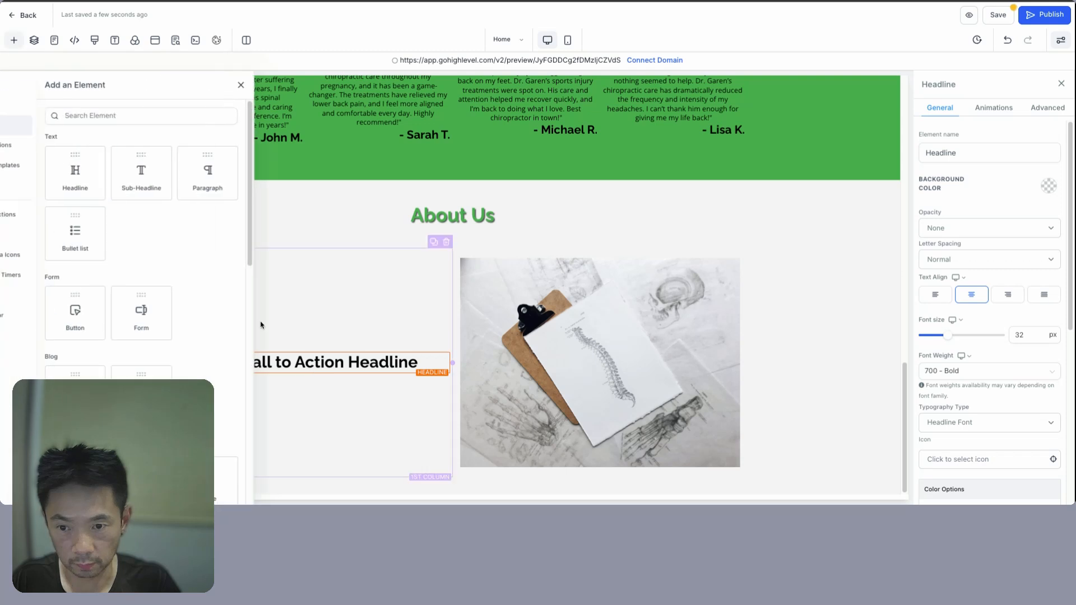
left_click_drag(187, 178, 343, 404)
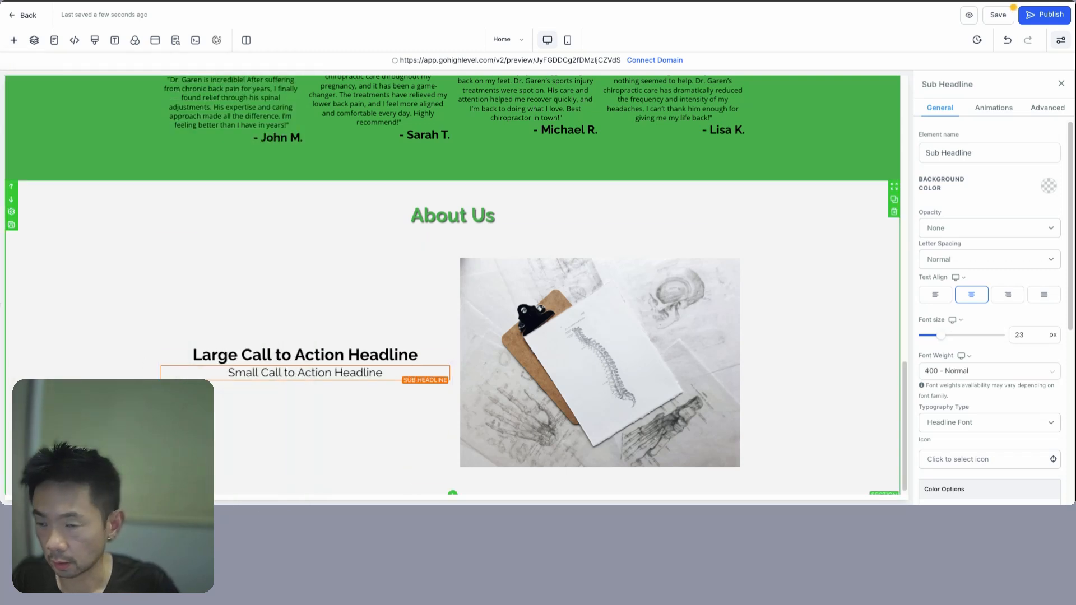
triple_click(222, 355)
type("About Dr. Garen")
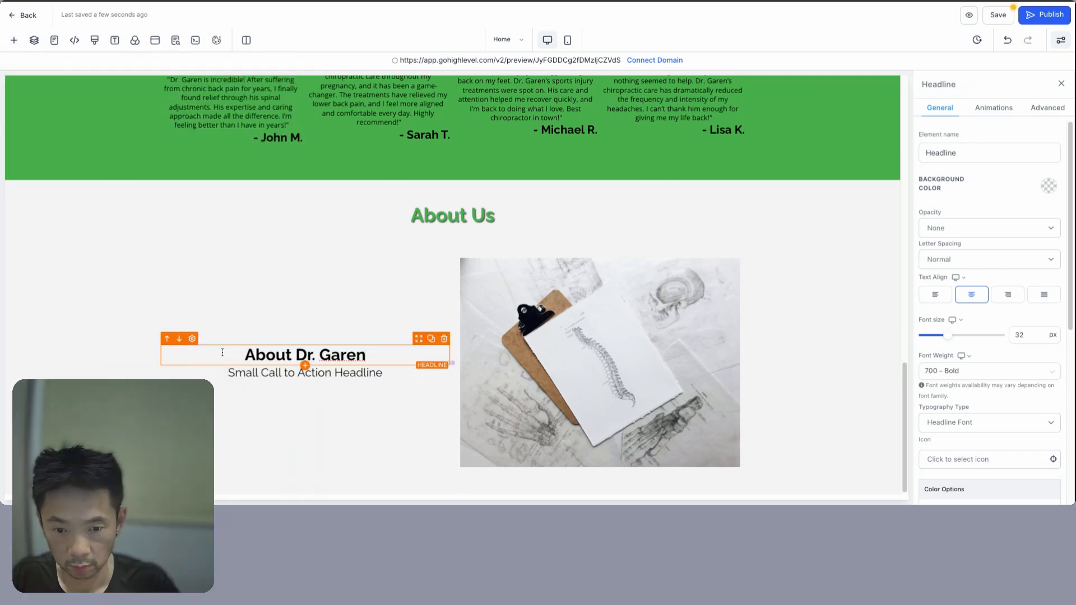
triple_click(336, 373)
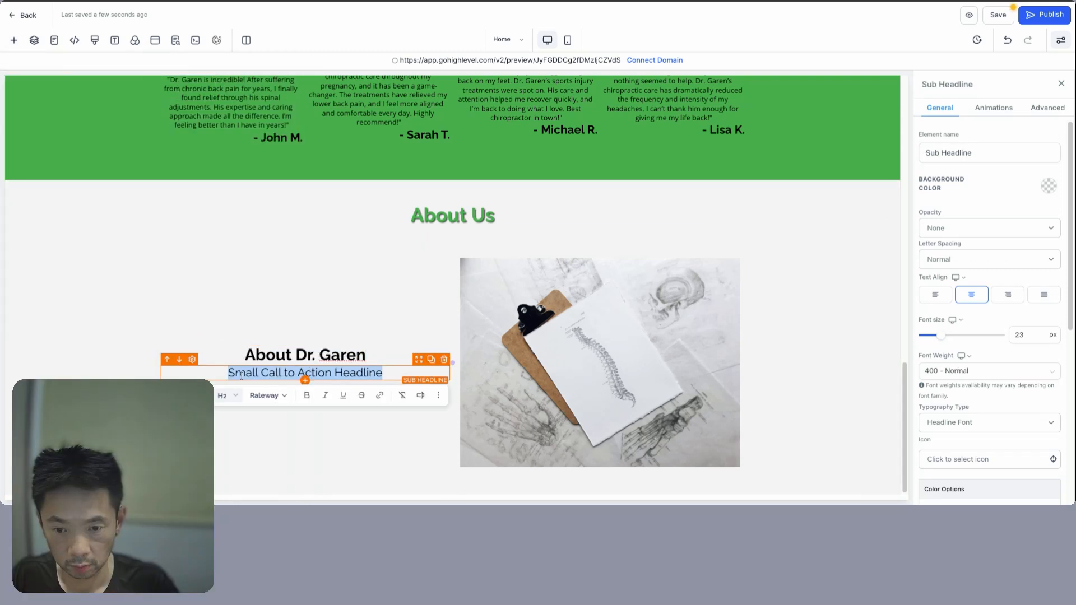
key("ctrl+v")
- Make the description 18 px, split it into two paragraphs, and left-align it
scroll(394, 375, "down", 1)
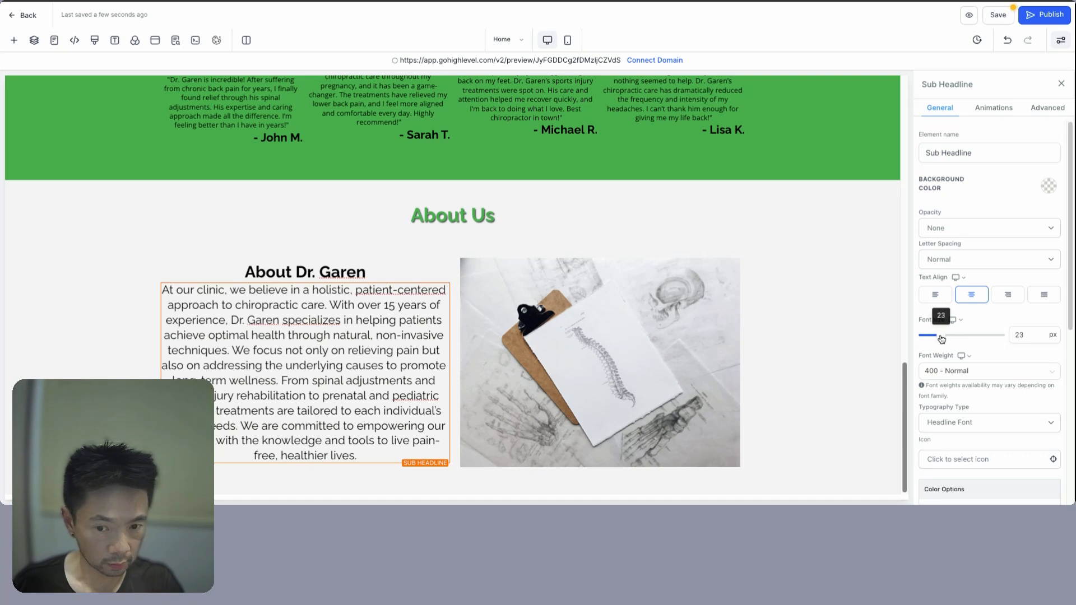
left_click_drag(942, 340, 937, 337)
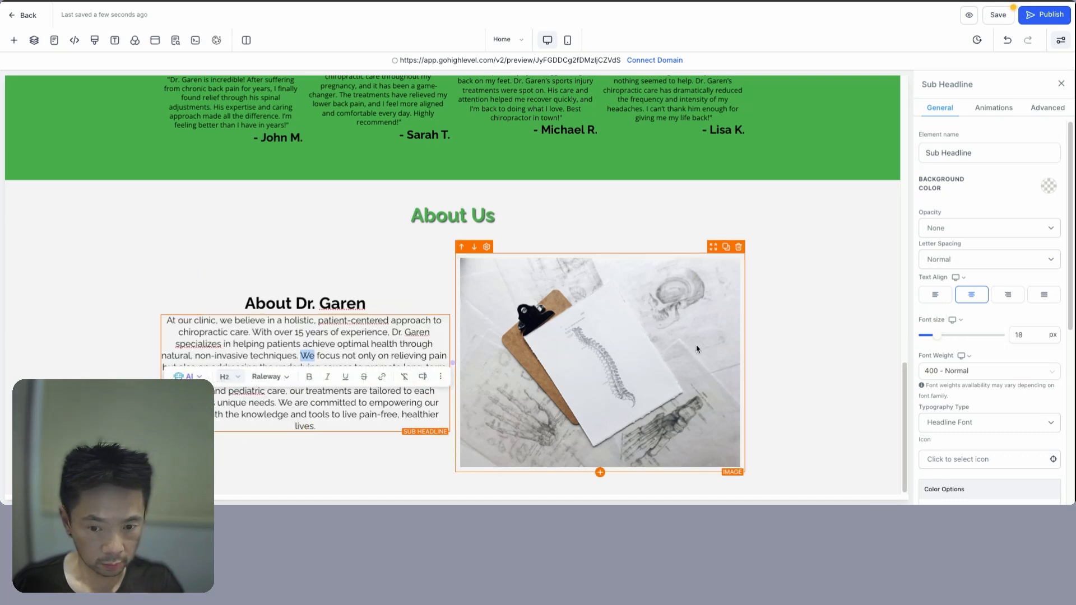
left_click(218, 342)
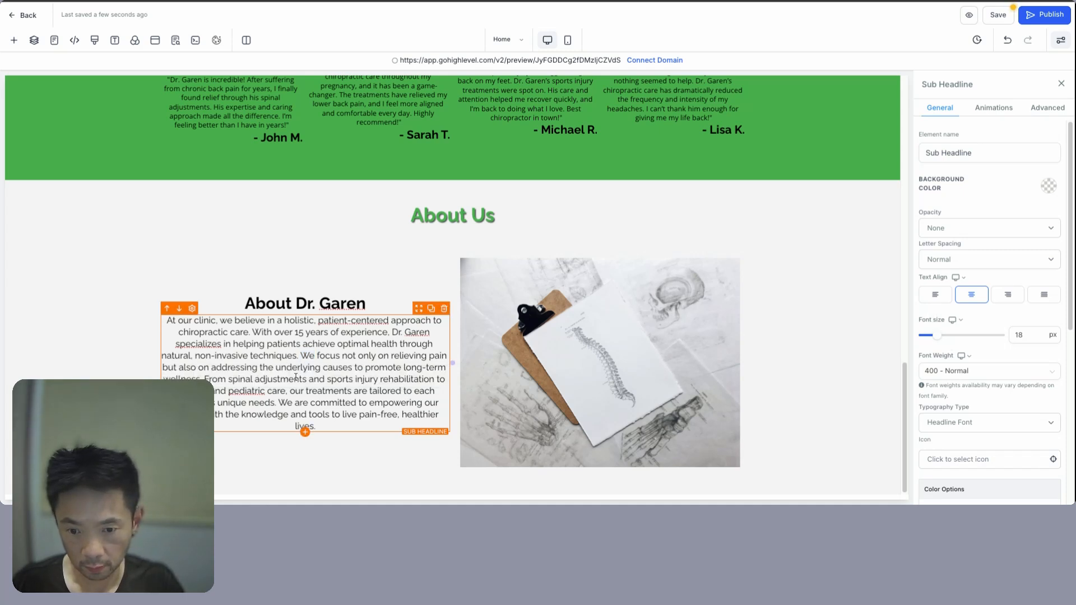
key("Return")
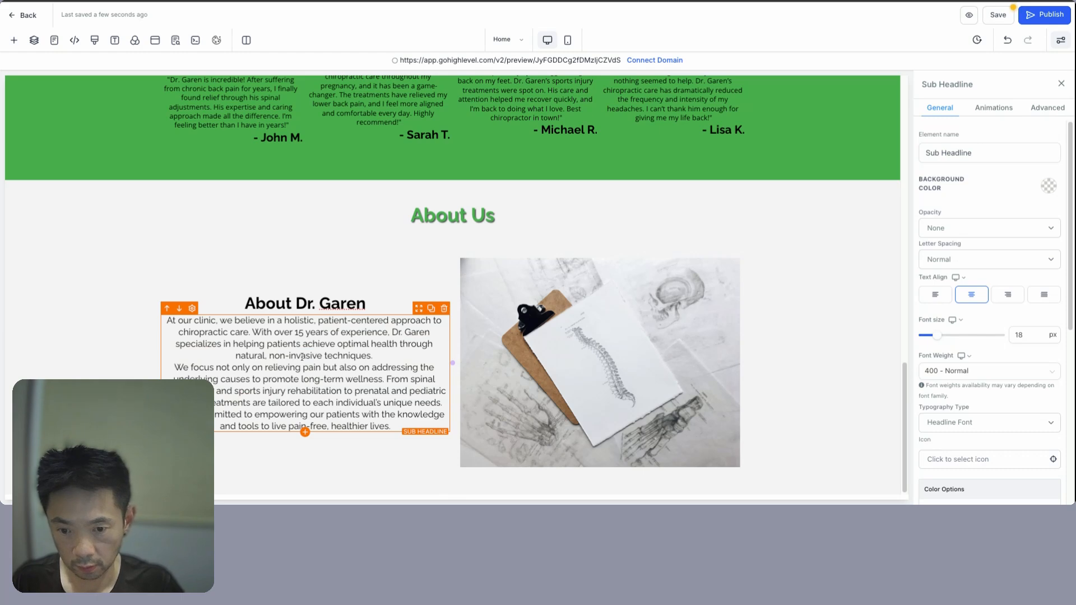
key("Return")
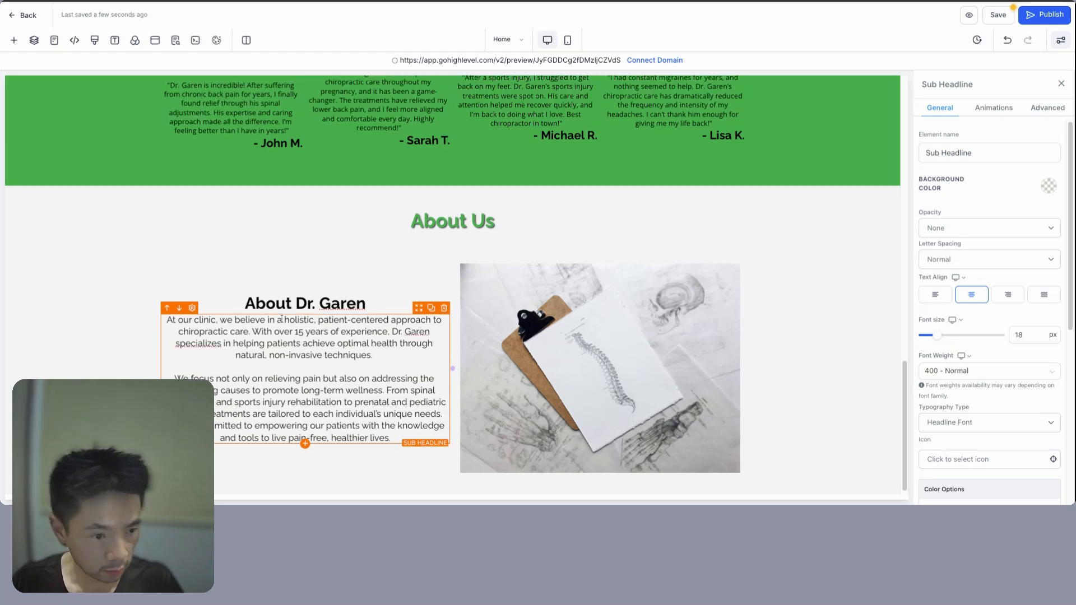
left_click(936, 294)
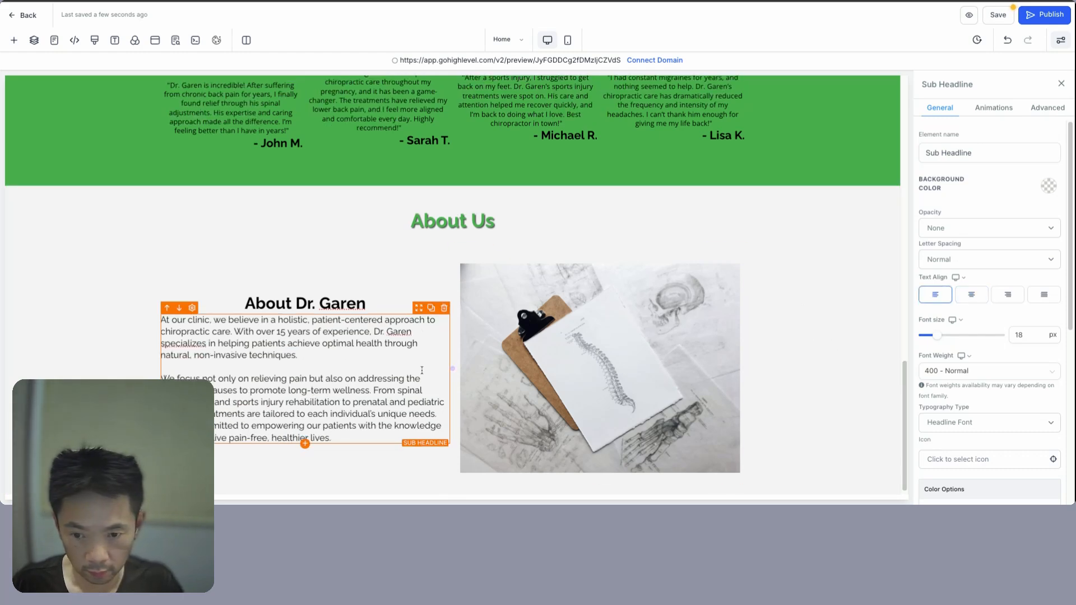
left_click(1006, 296)
left_click(928, 297)
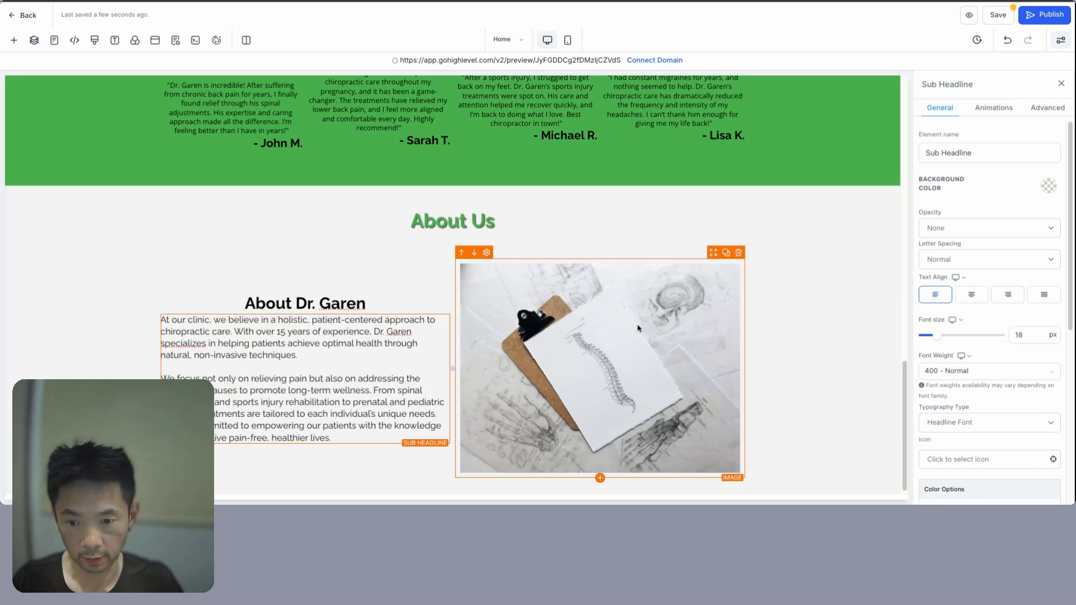
- Add a text shadow to the About Dr. Garen heading
left_click_drag(368, 299, 244, 299)
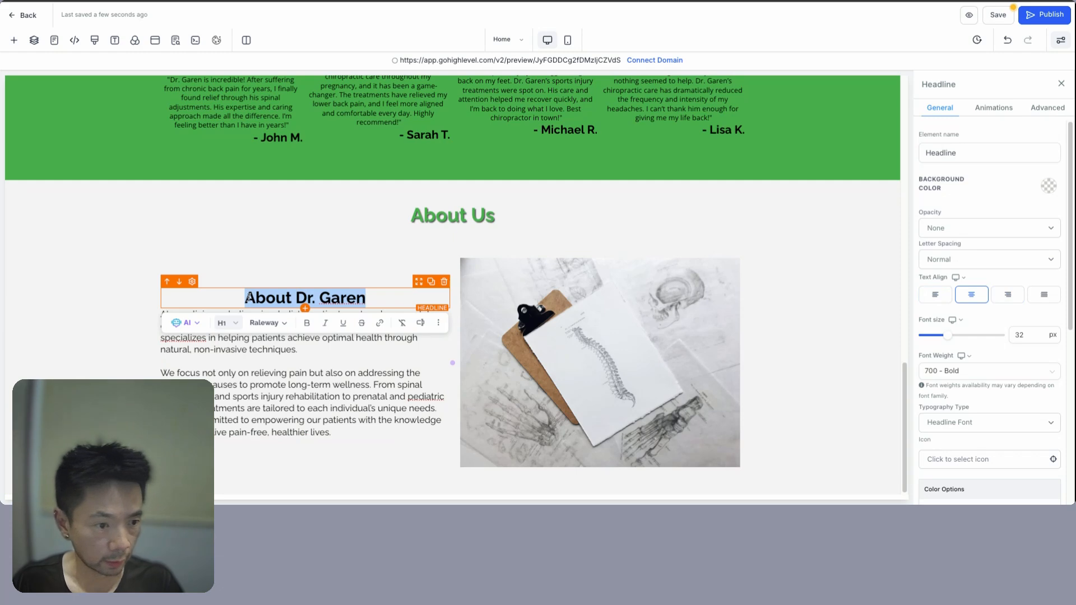
left_click(1048, 108)
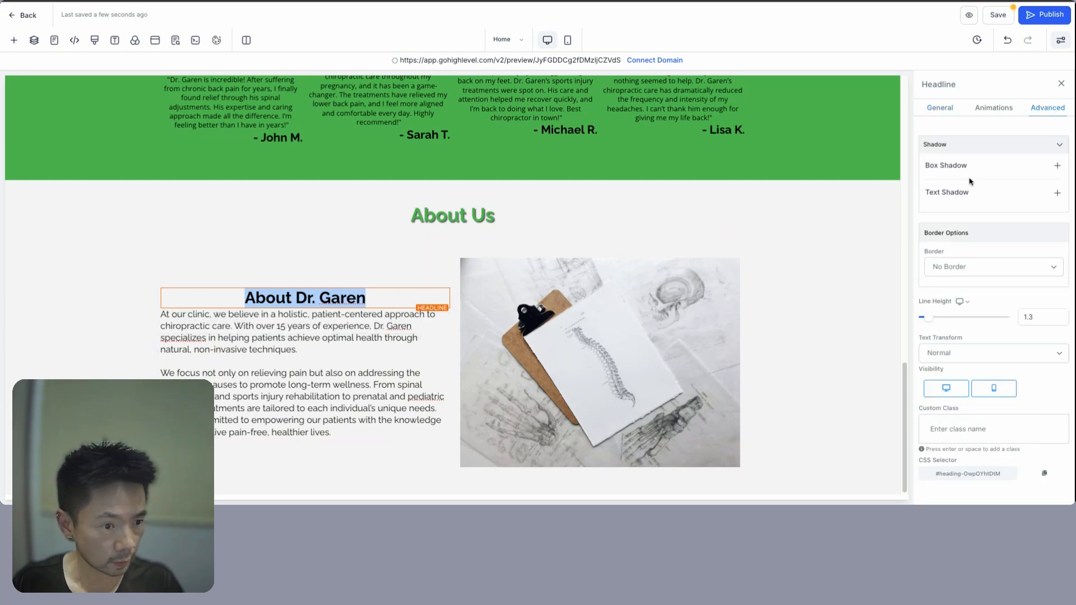
left_click(1049, 192)
left_click(976, 220)
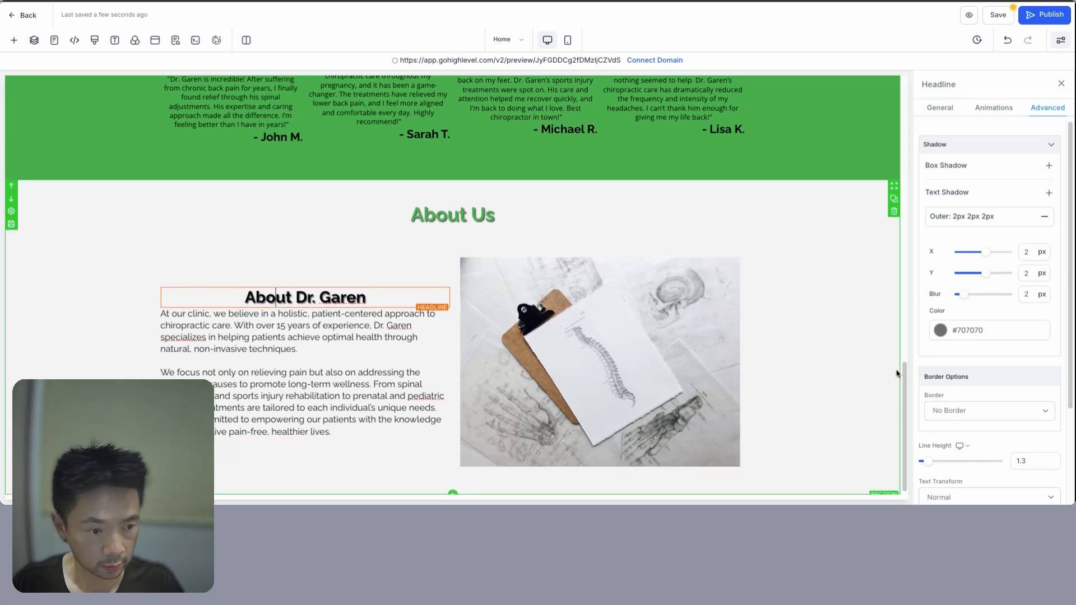
left_click(272, 298)
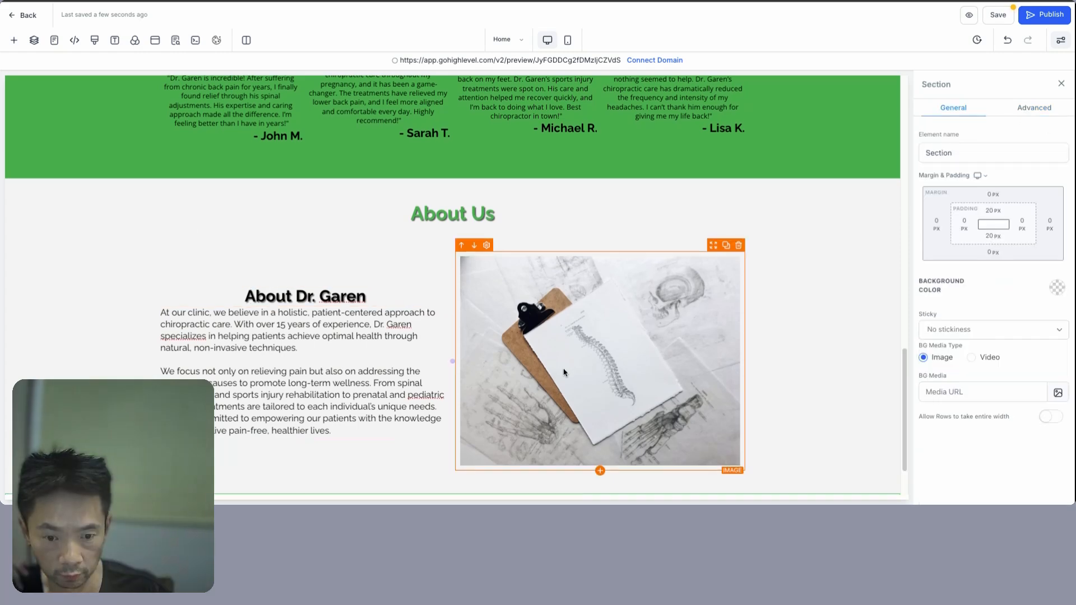
scroll(564, 373, "down", 2)
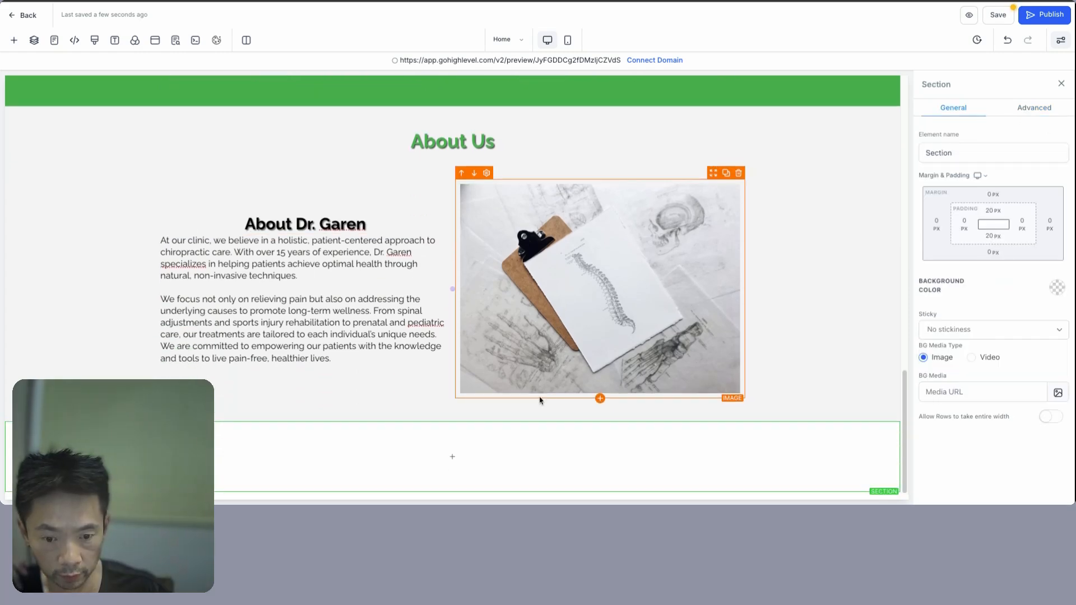
- Replace the new section's single-column row with a two-column row
left_click(452, 458)
left_click(142, 137)
left_click(452, 447)
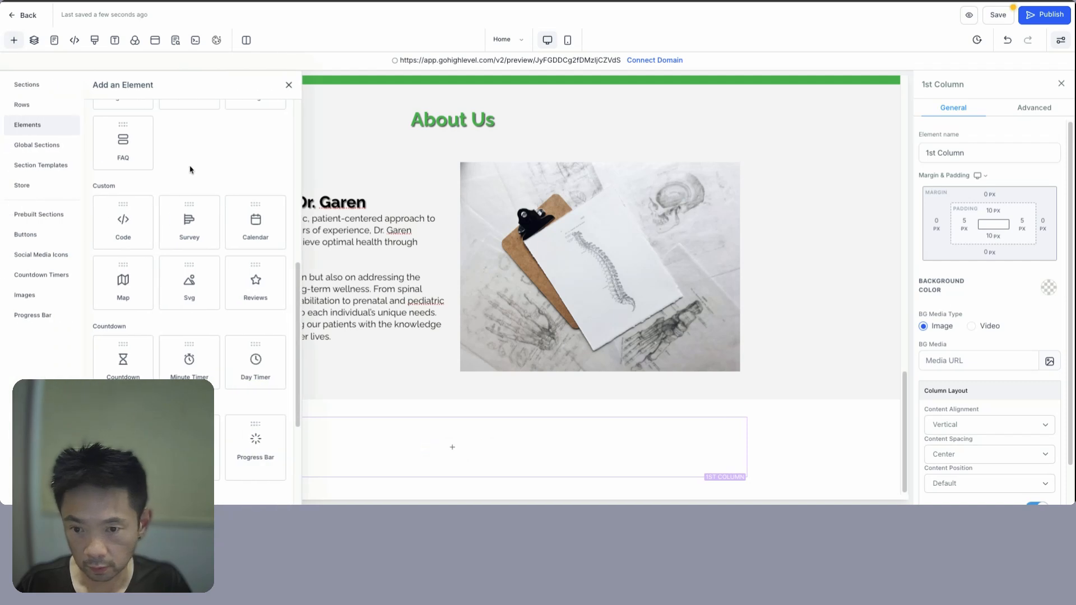
left_click(23, 108)
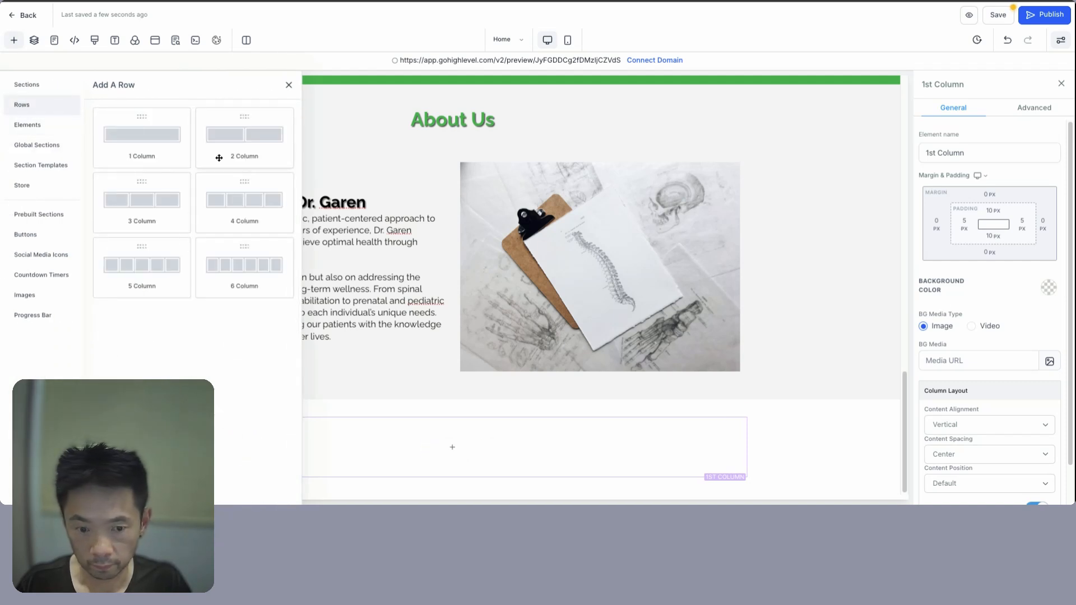
left_click(742, 411)
left_click(454, 472)
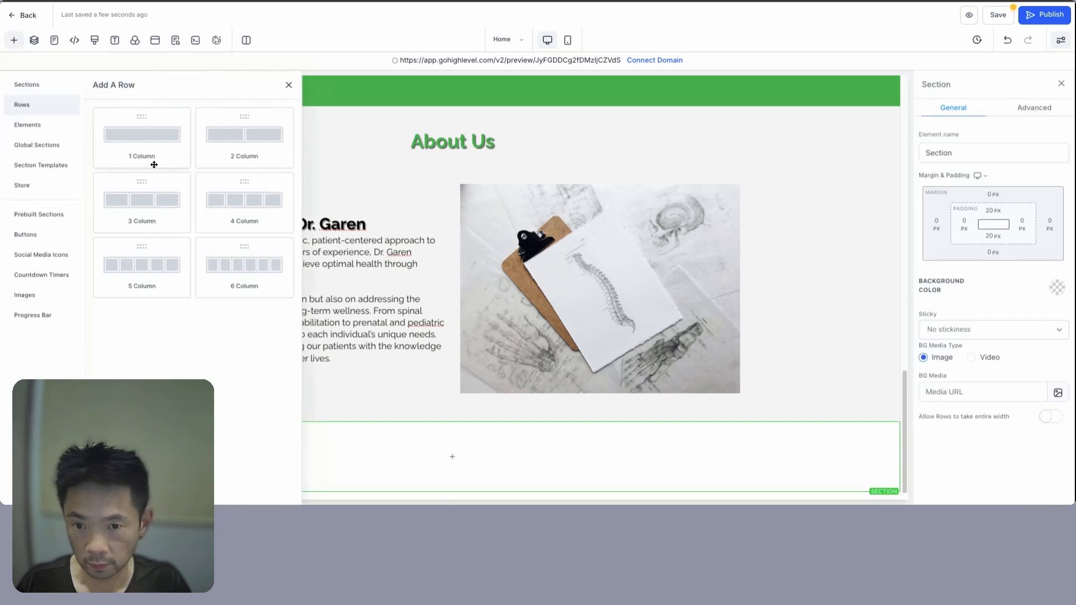
left_click(241, 137)
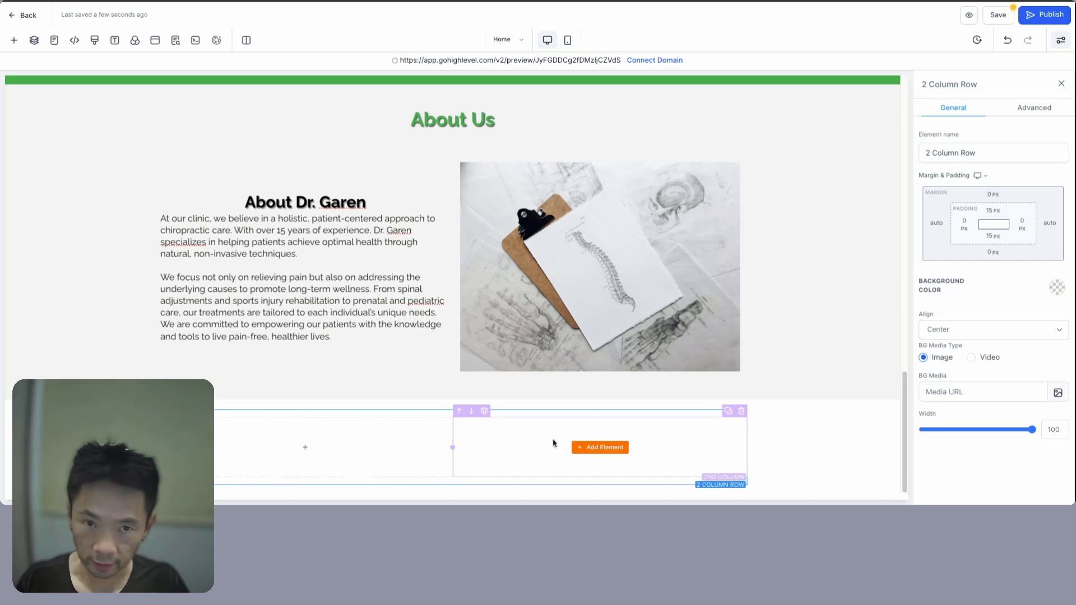
- Add a Map to the first column, pinned on the clinic's pasted address
left_click(310, 448)
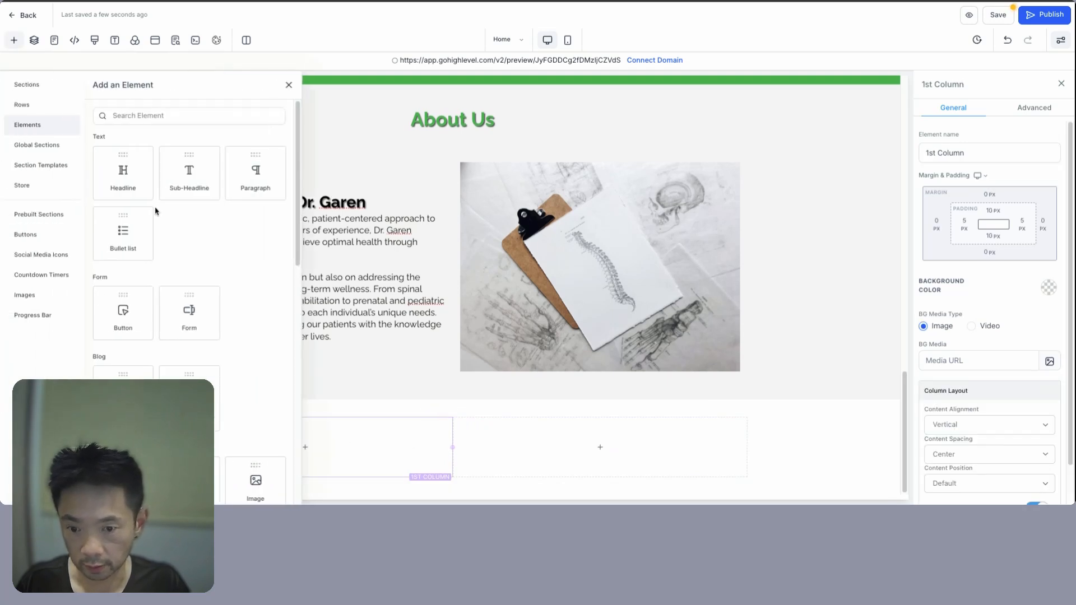
scroll(223, 320, "down", 2)
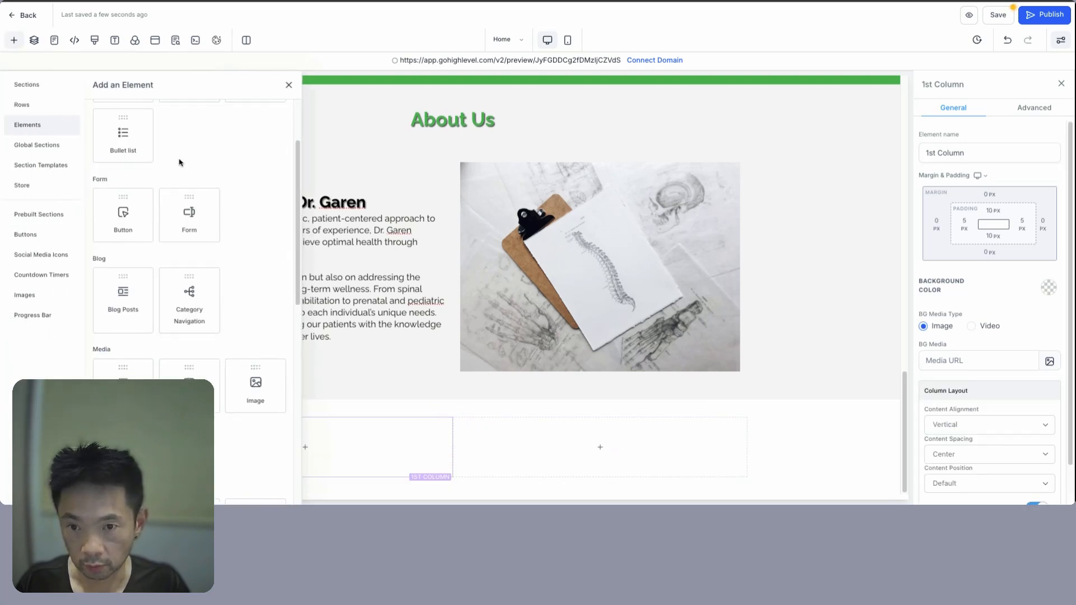
scroll(188, 189, "up", 3)
left_click(159, 116)
type("map")
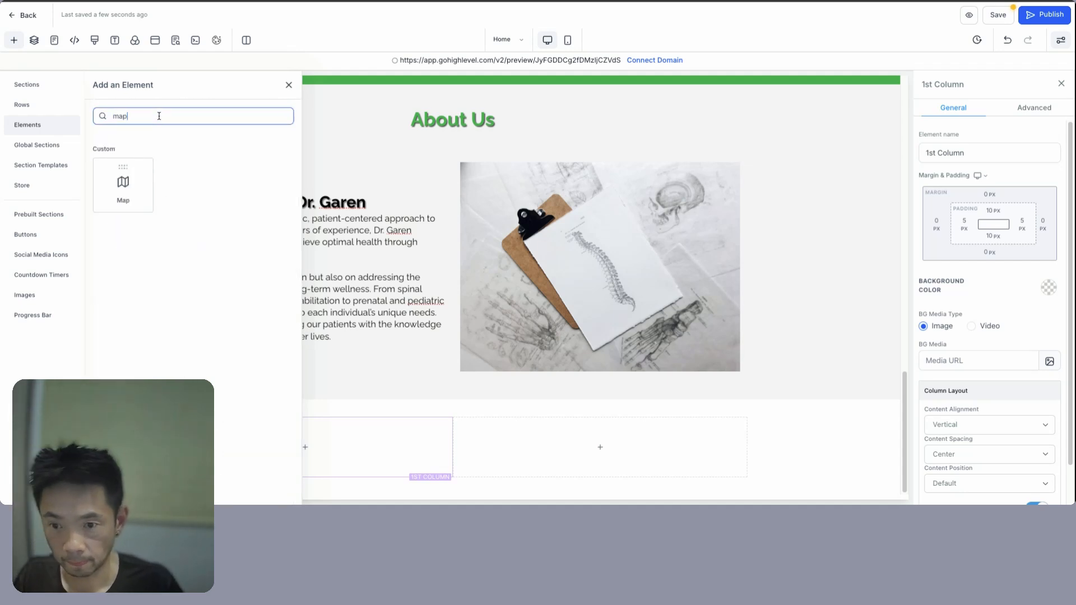
left_click(141, 197)
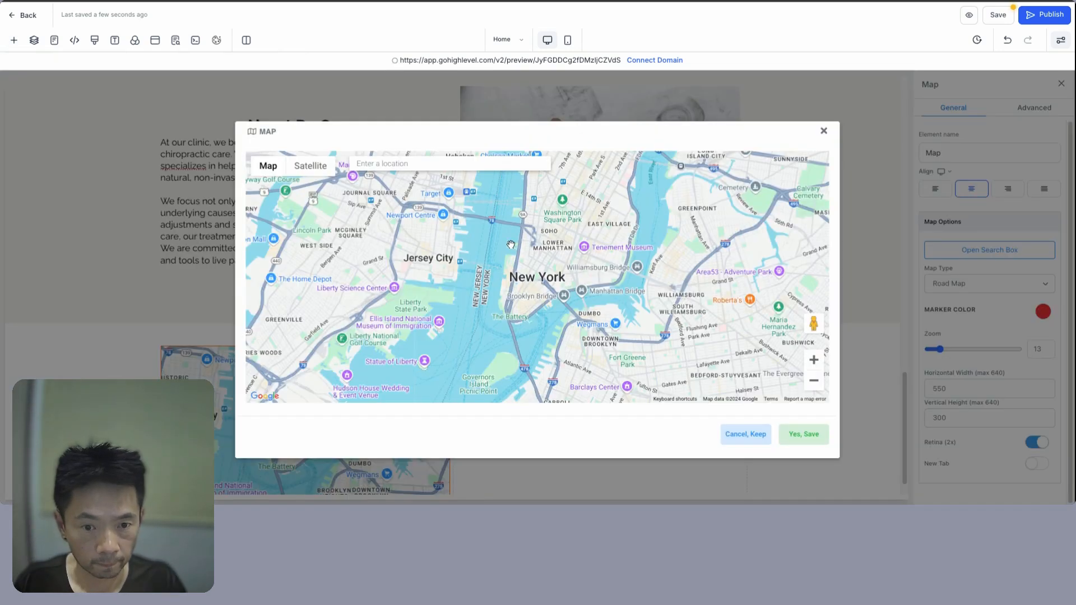
left_click(442, 160)
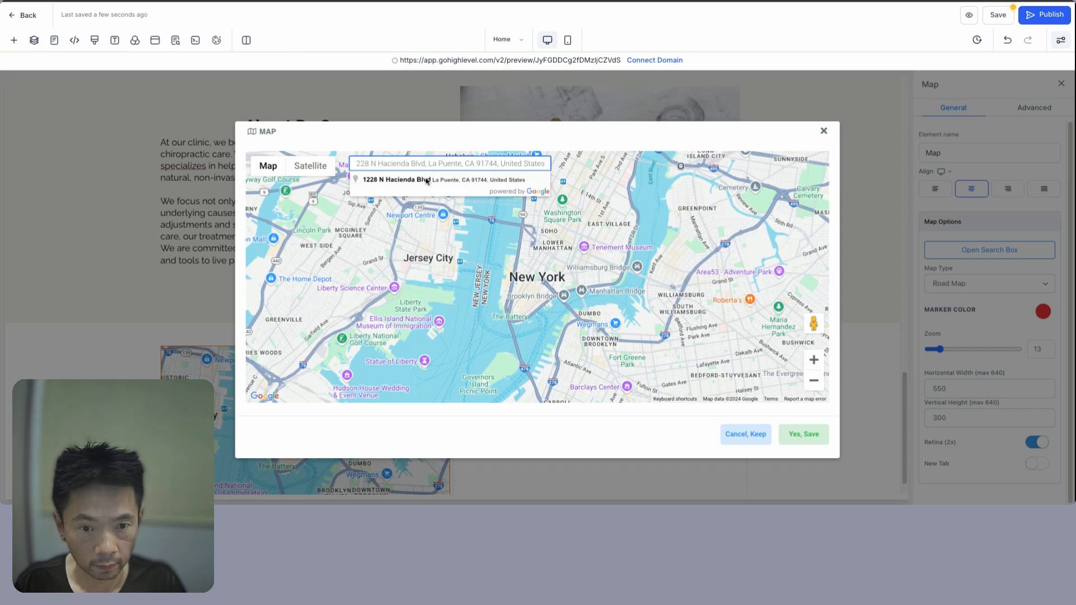
left_click(428, 180)
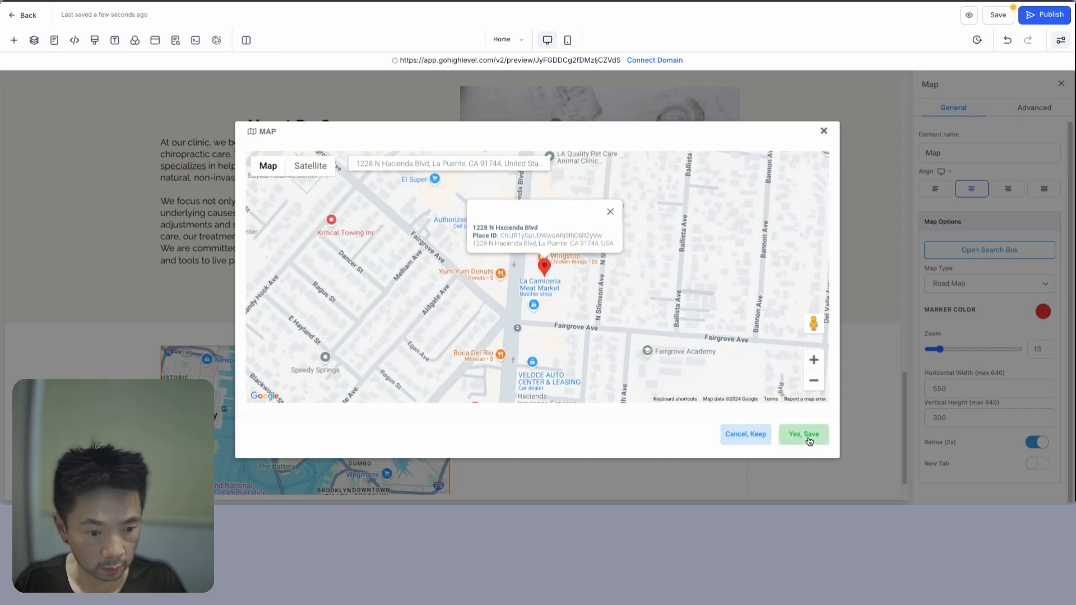
left_click(805, 435)
- Widen the map column, make the section background green, and add a sub-headline beside the map
scroll(377, 346, "down", 1)
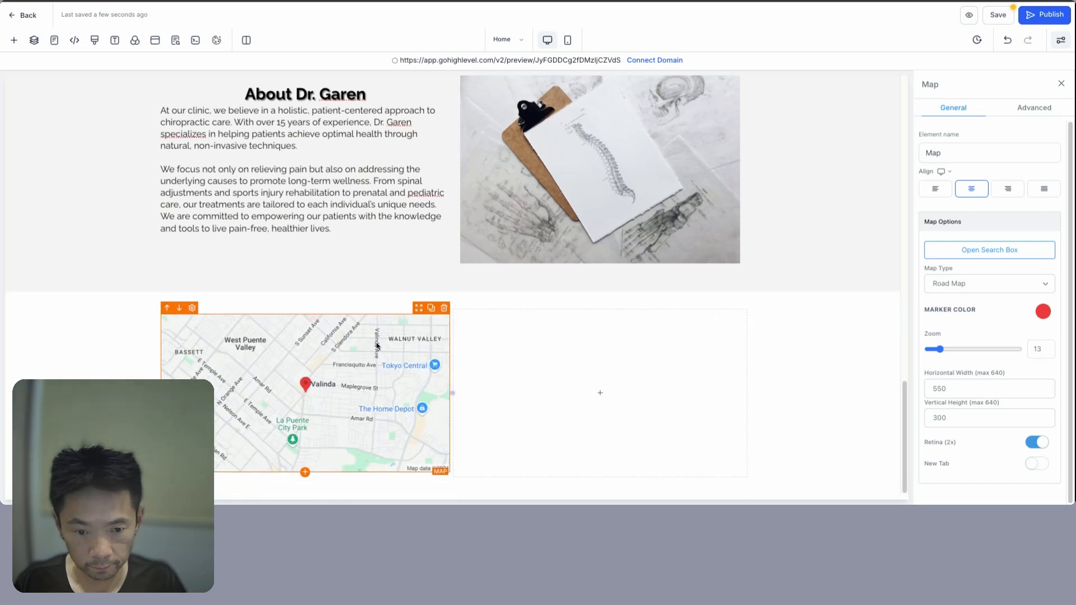
left_click(460, 397)
mouse_move(454, 395)
left_mouse_down()
mouse_move(488, 395)
mouse_move(457, 395)
left_mouse_up()
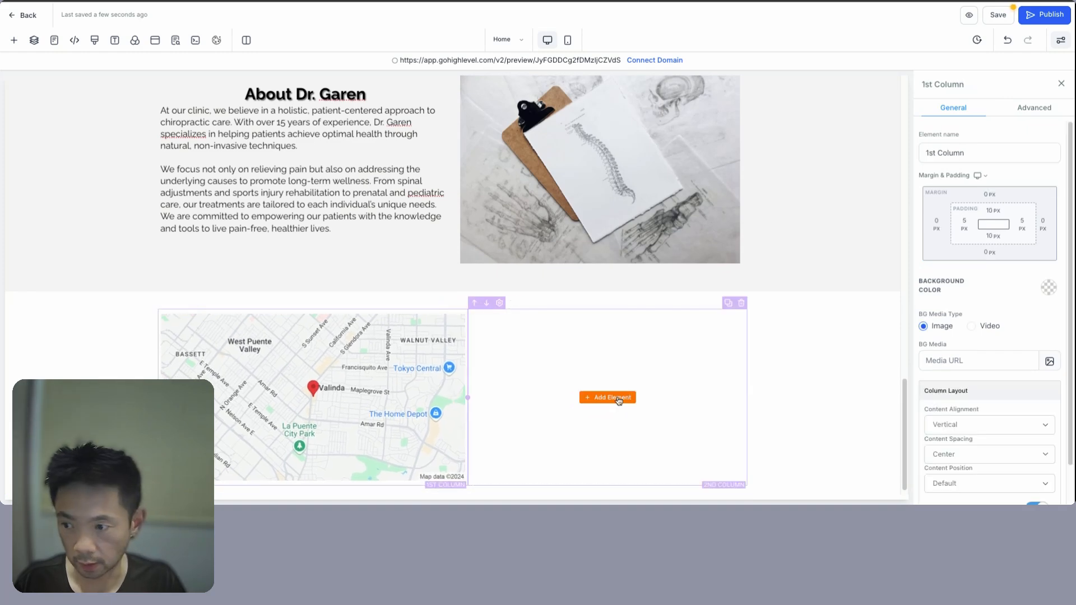
left_click(611, 397)
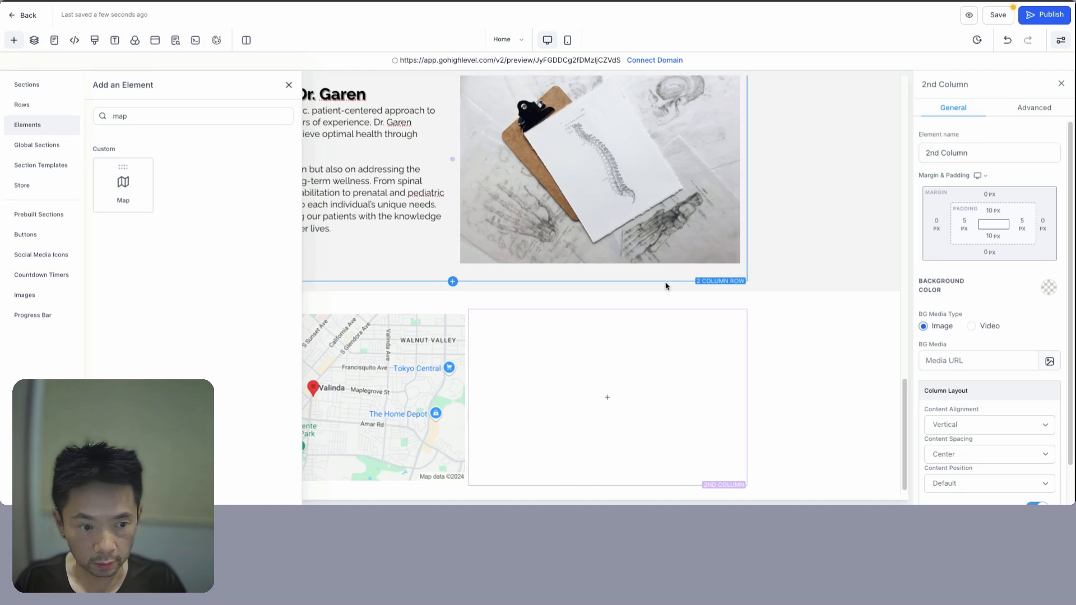
left_click(798, 326)
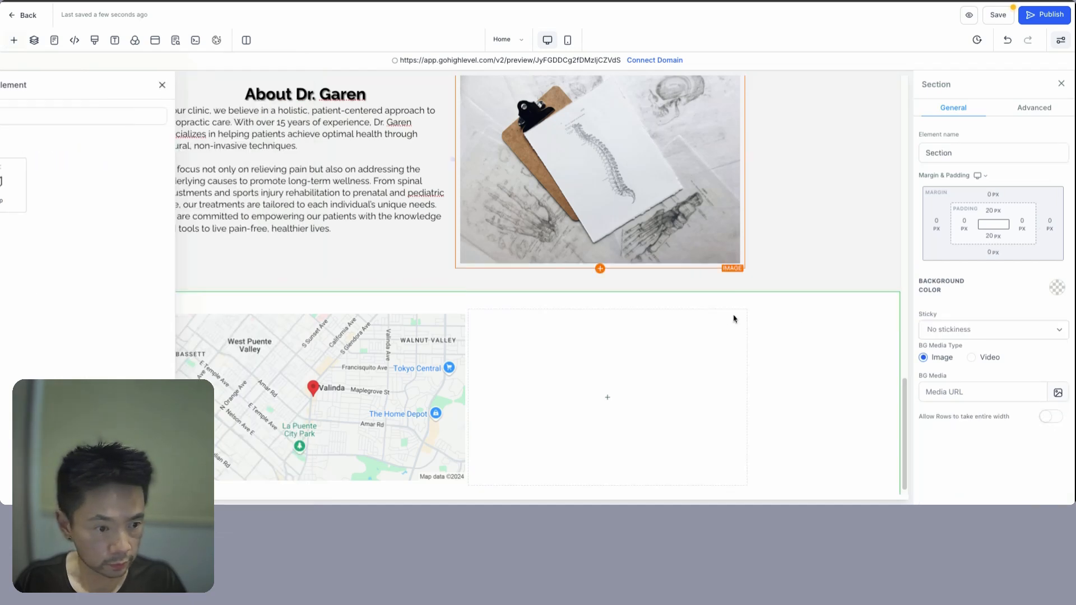
left_click(1058, 289)
left_click(1025, 355)
left_click(608, 396)
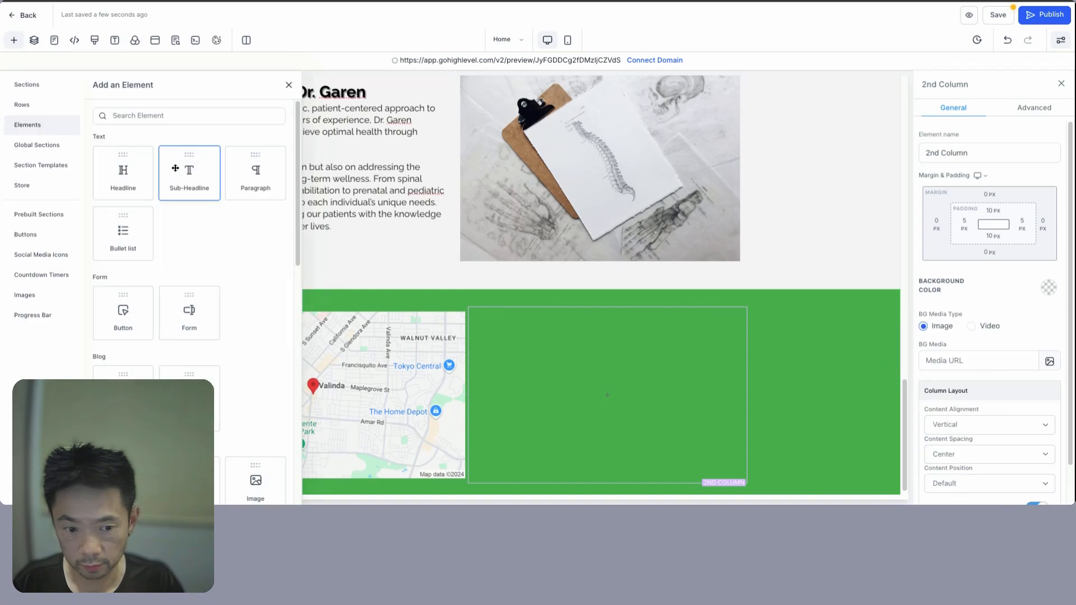
left_click_drag(175, 168, 608, 395)
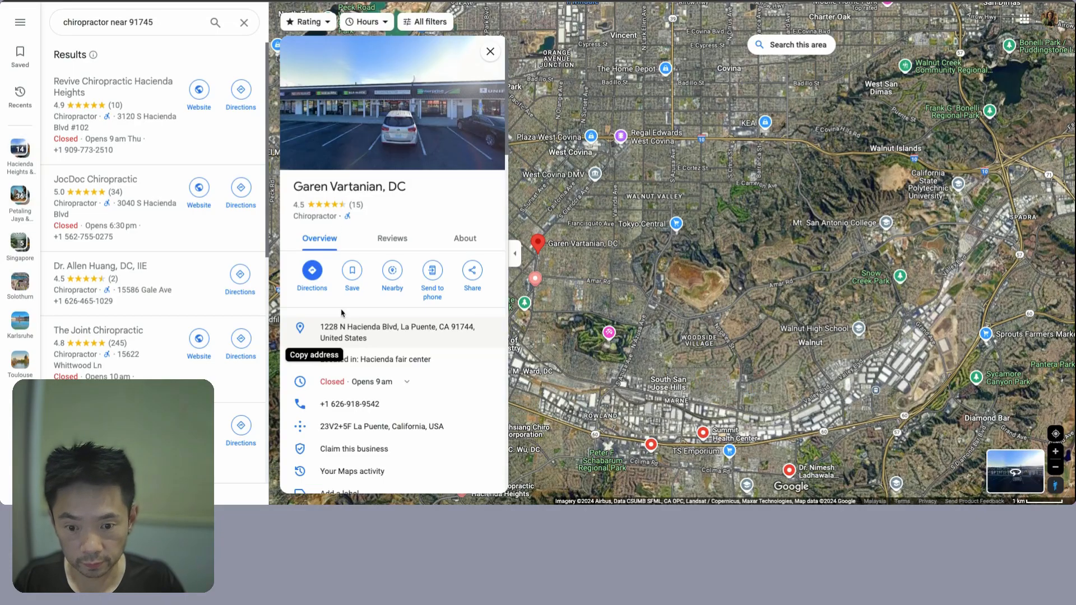
- Fill the sub-headline with the clinic's address and phone, followed by an 'Operating Hours' line
left_click(342, 334)
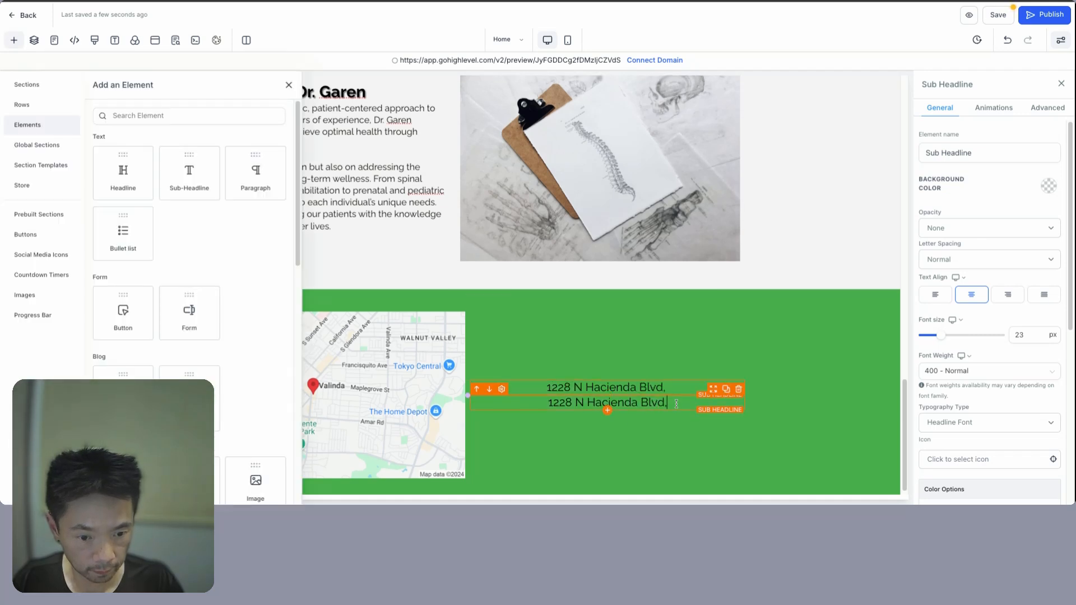
key("shift+Left")
key("shift+Left")
key("shift+Left")
key("shift+Left")
key("shift+Left")
key("shift+Left")
key("shift+Left")
key("shift+Left")
key("shift+Left")
key("shift+Left")
key("shift+Left")
key("shift+Left")
key("shift+Left")
key("shift+Left")
key("shift+Left")
key("shift+Left")
key("shift+Left")
key("shift+Left")
key("shift+Left")
key("shift+Left")
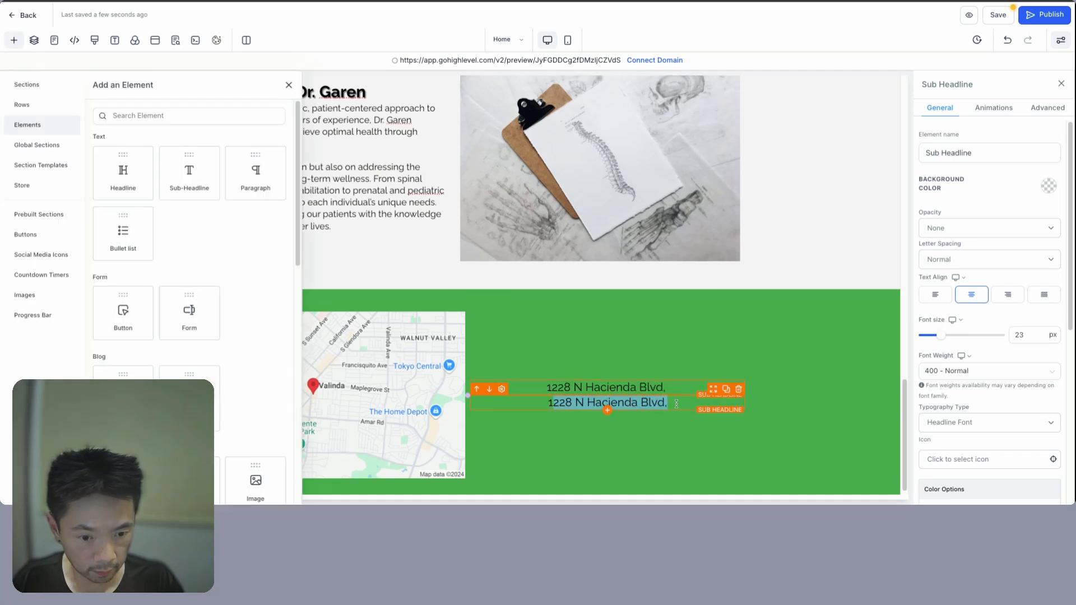
type("La Puente, CA 91744, United States")
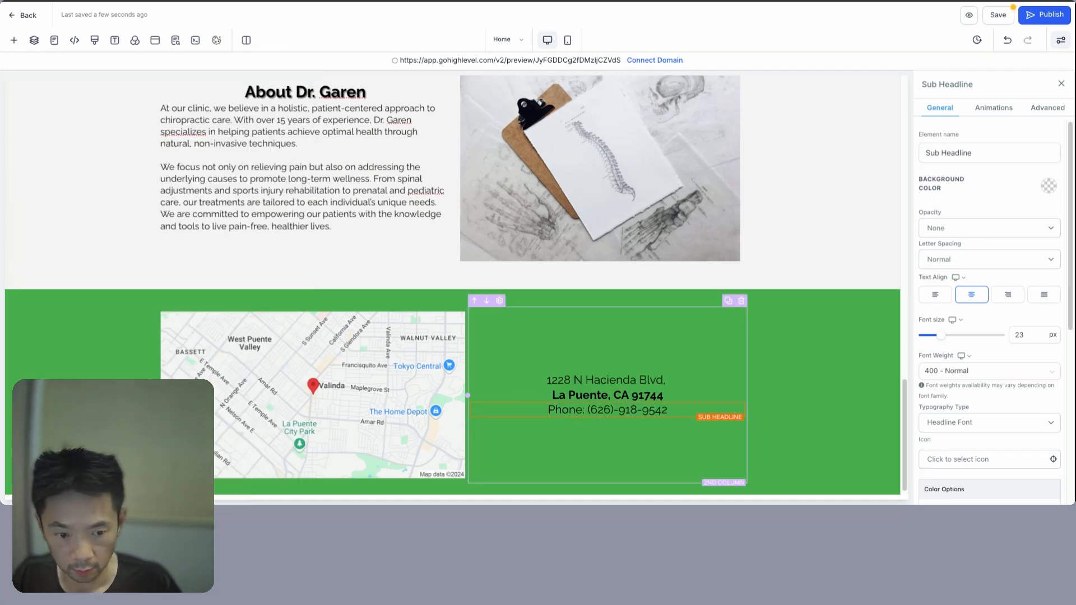
key("Return")
type("Operating ")
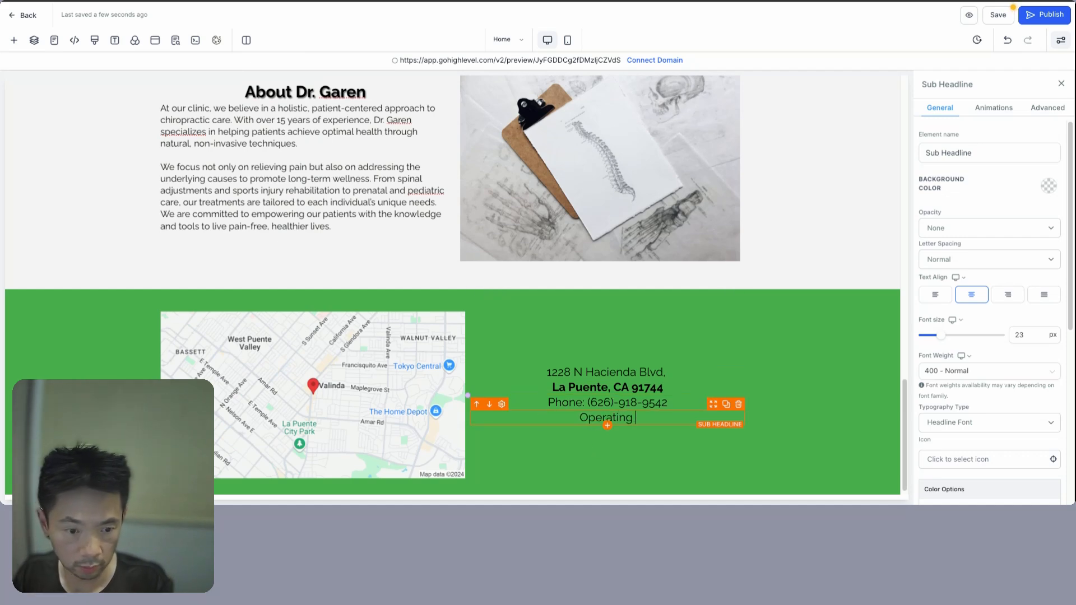
type("Hours")
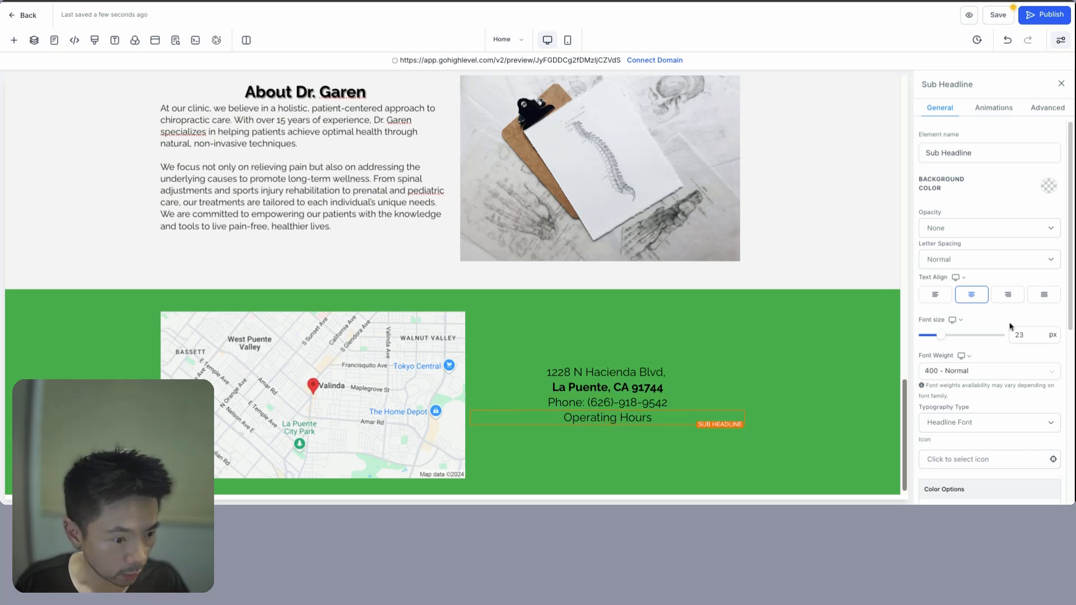
- Set 10 px top padding and add a paragraph with the pasted weekly opening hours
scroll(1011, 326, "down", 6)
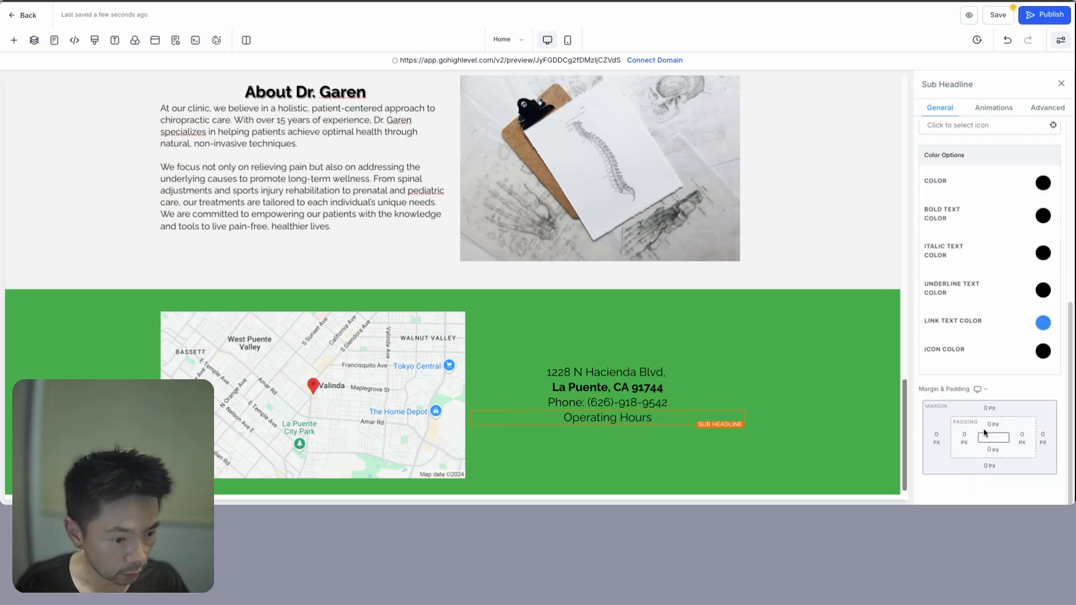
left_click(986, 427)
left_click(975, 365)
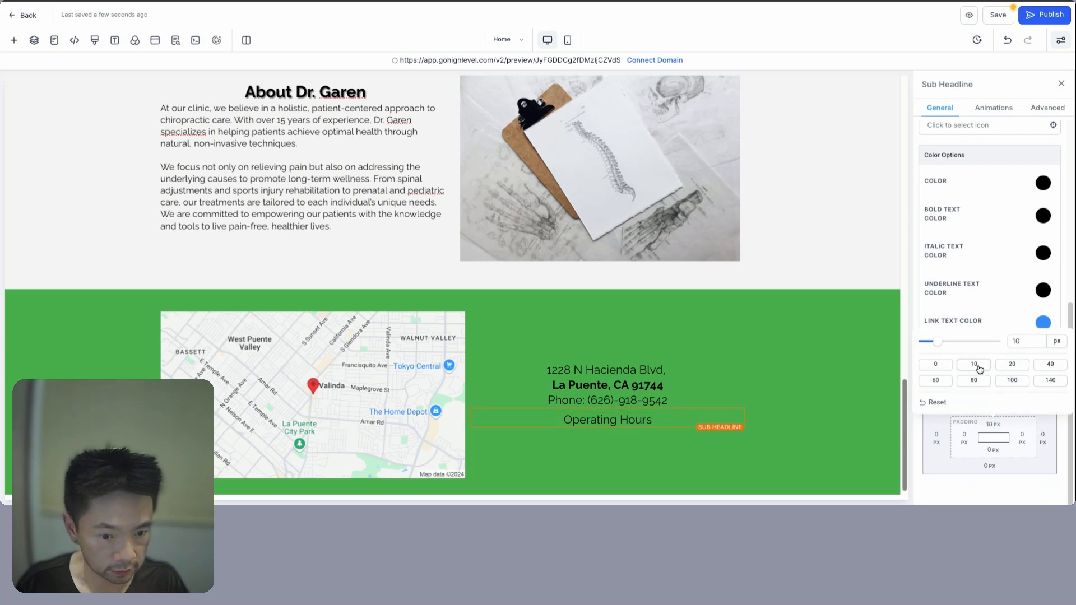
left_click(608, 428)
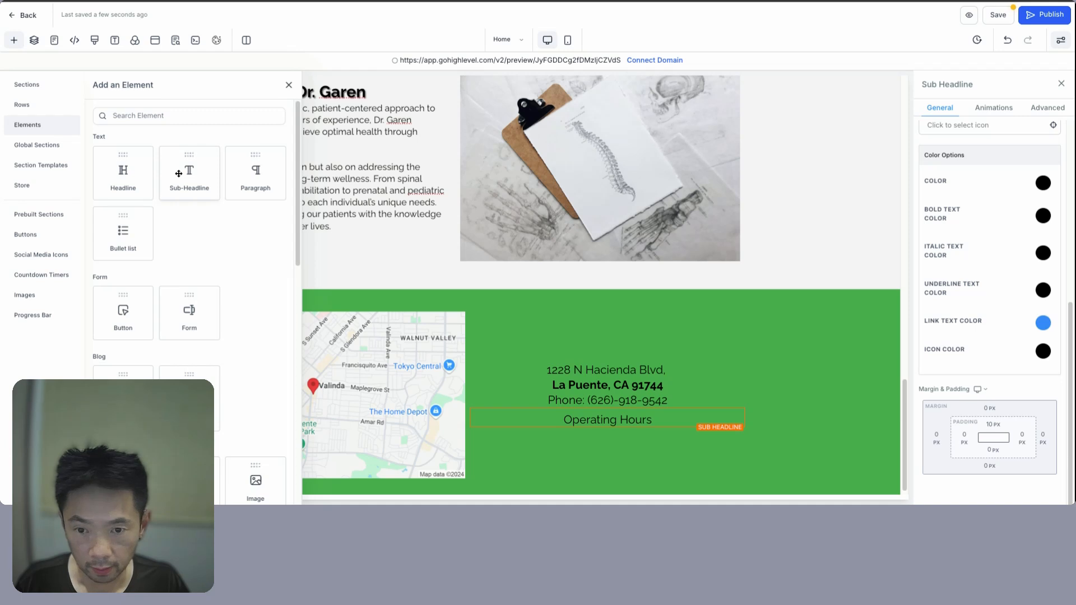
left_click(258, 174)
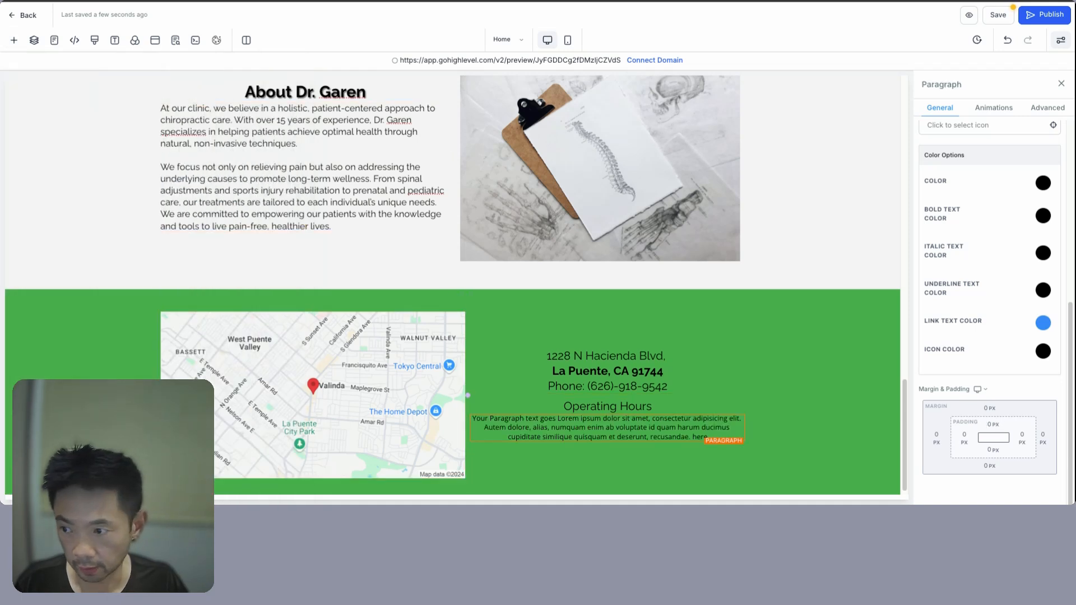
type("Wednesday 9am-6pm □Thursday 9am-6pm □Friday 9am-6pm □Saturday 9am-12pm □Sunday Closed □Monday 9am-6pm □Tuesday 9am-6pm")
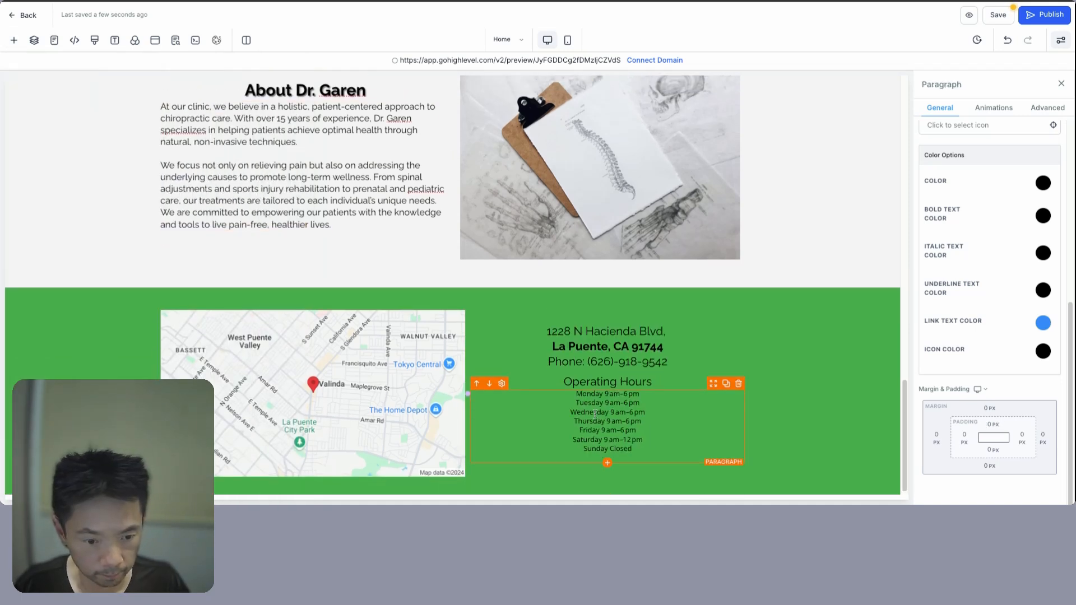
left_click(638, 384)
left_click(648, 431)
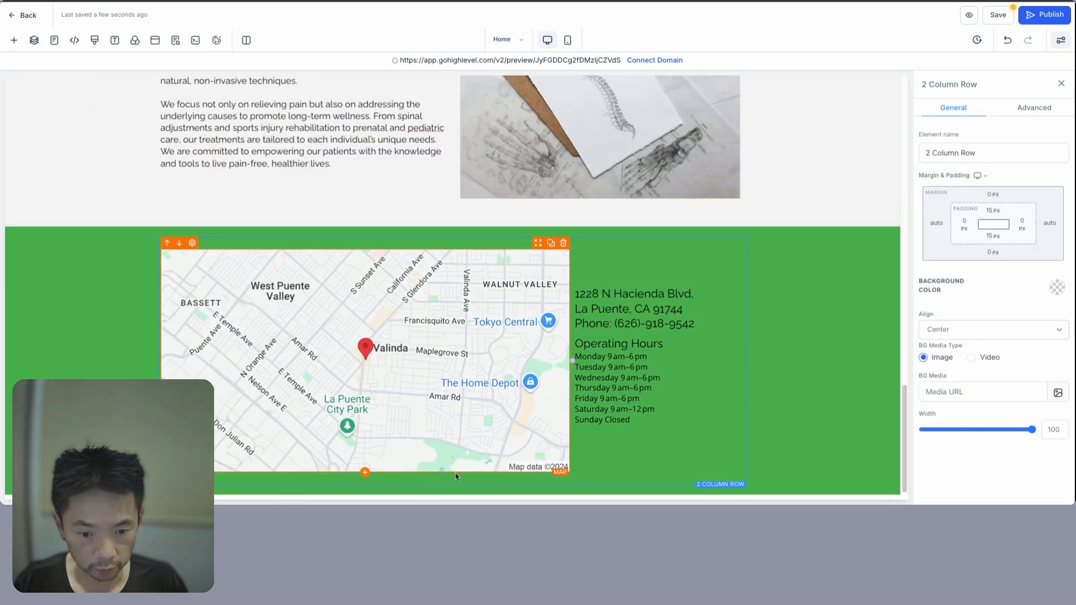
- Duplicate the Book Your Appointment Today button below the map with a white background and 35 px semi-bold text
left_click(453, 486)
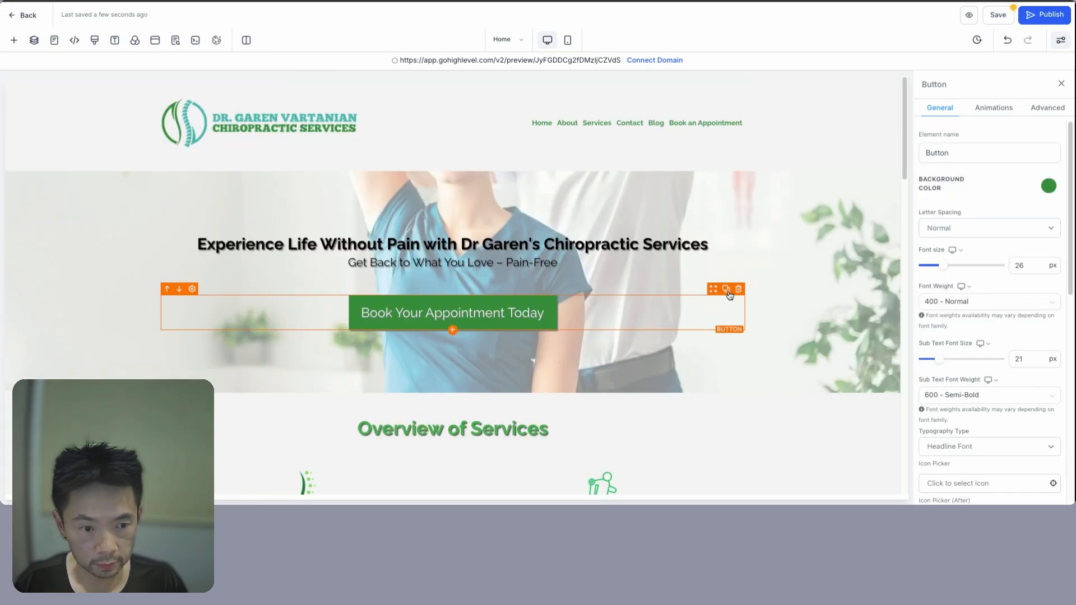
left_click(726, 289)
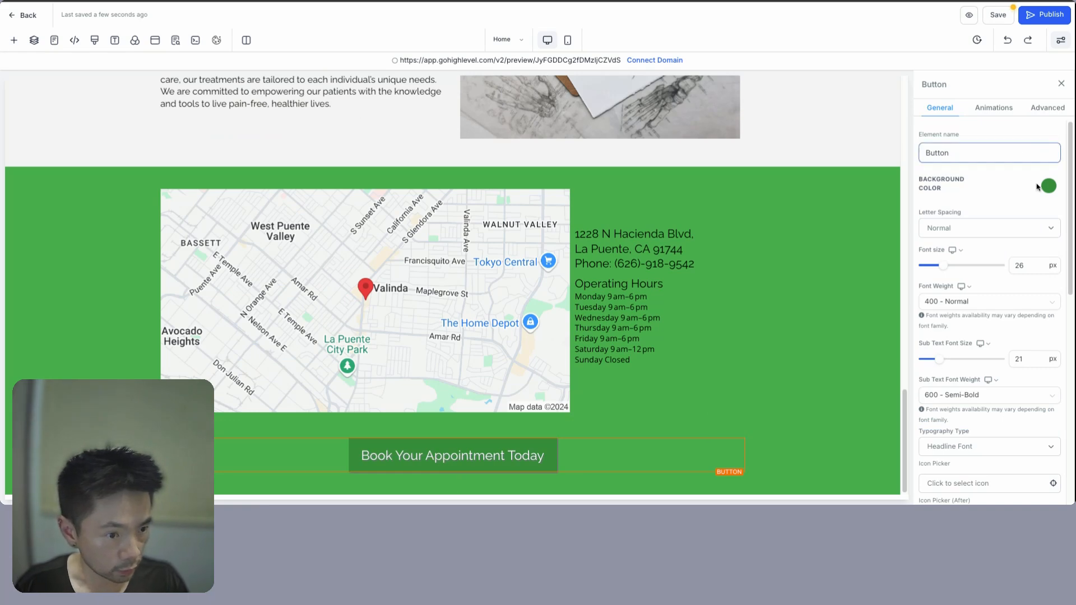
left_click(1048, 185)
left_click(1045, 252)
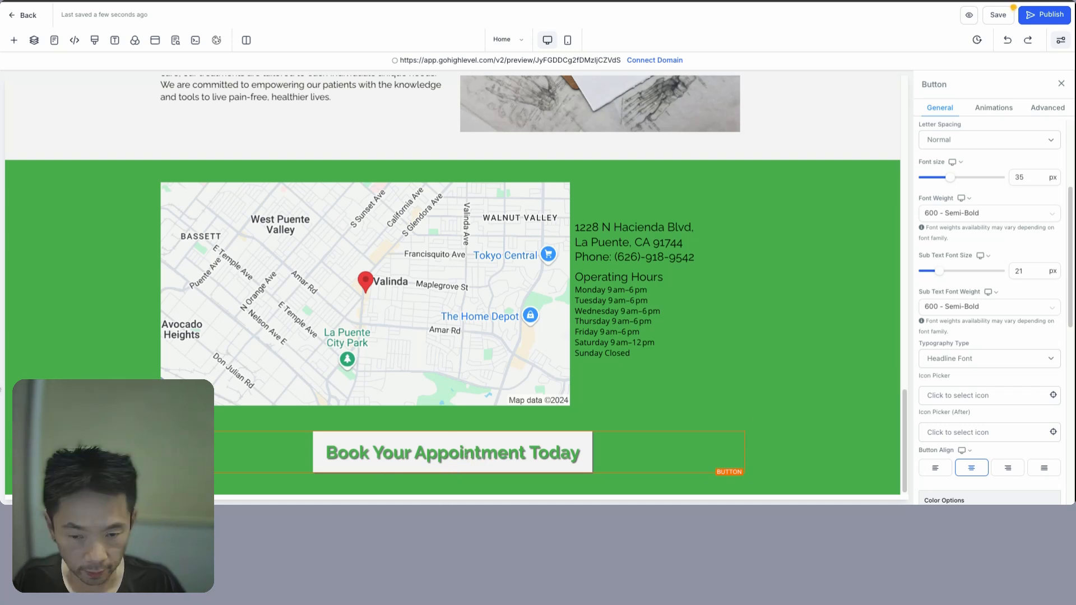
scroll(454, 496, "down", 1)
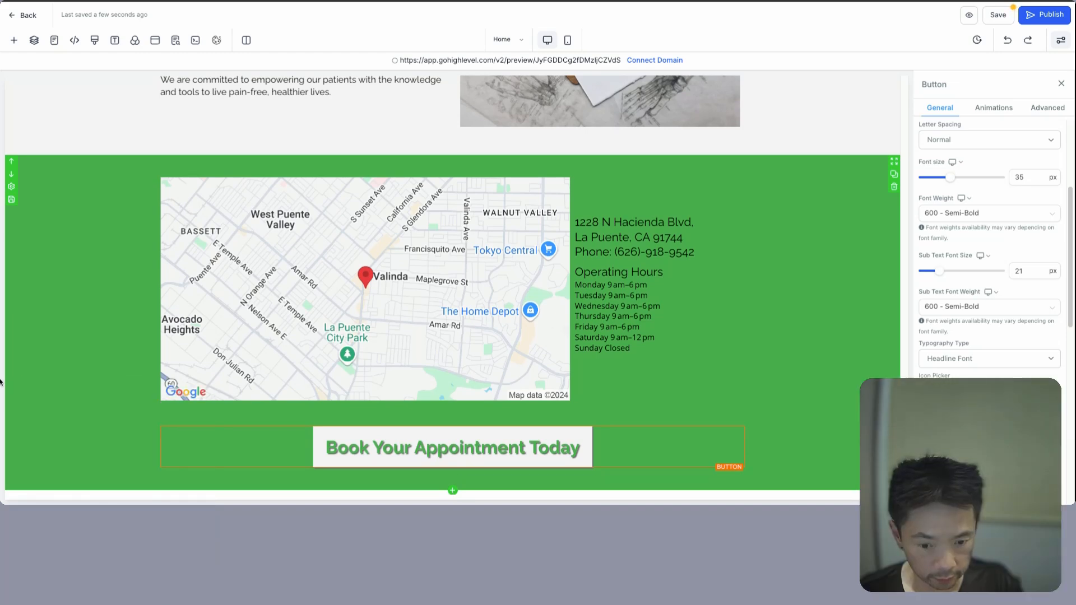
- Add a full-width one-column footer section with a sub-headline reading the 2024 'All Rights Reserved' copyright
left_click(453, 490)
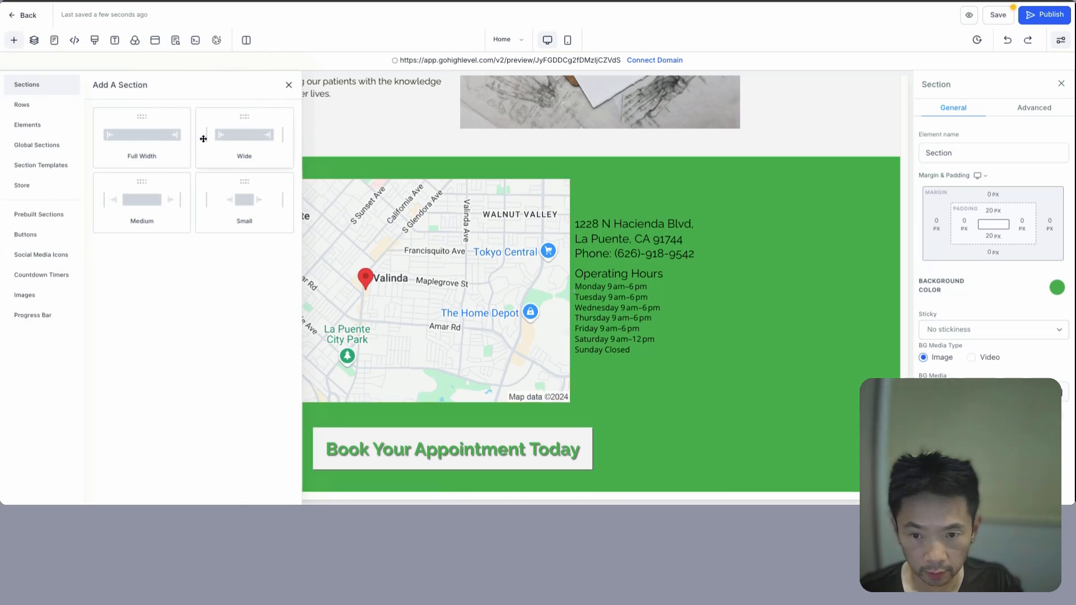
left_click(142, 137)
left_click(457, 457)
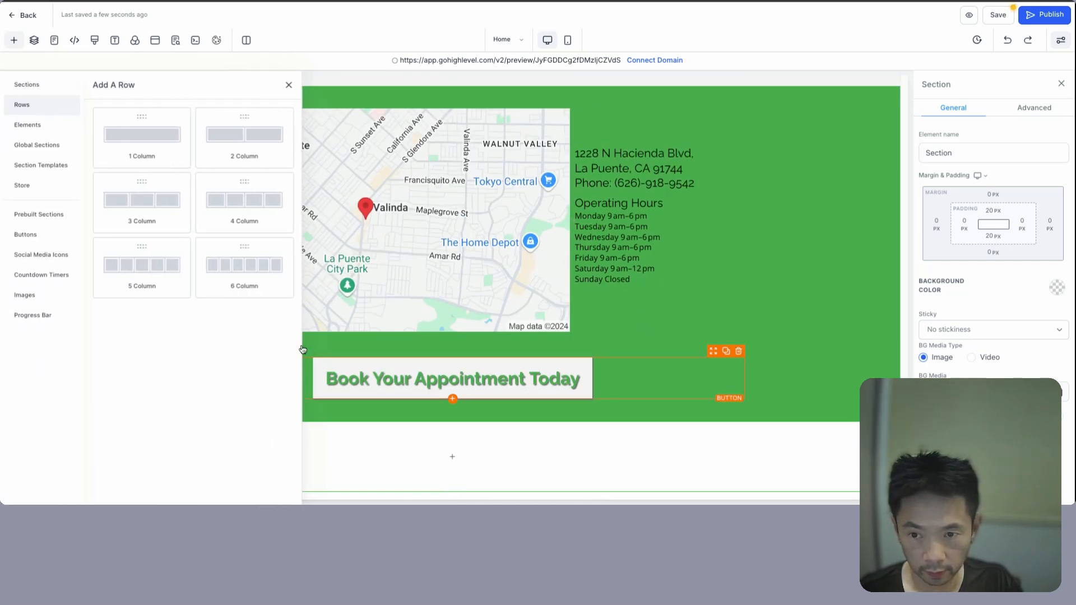
left_click(153, 132)
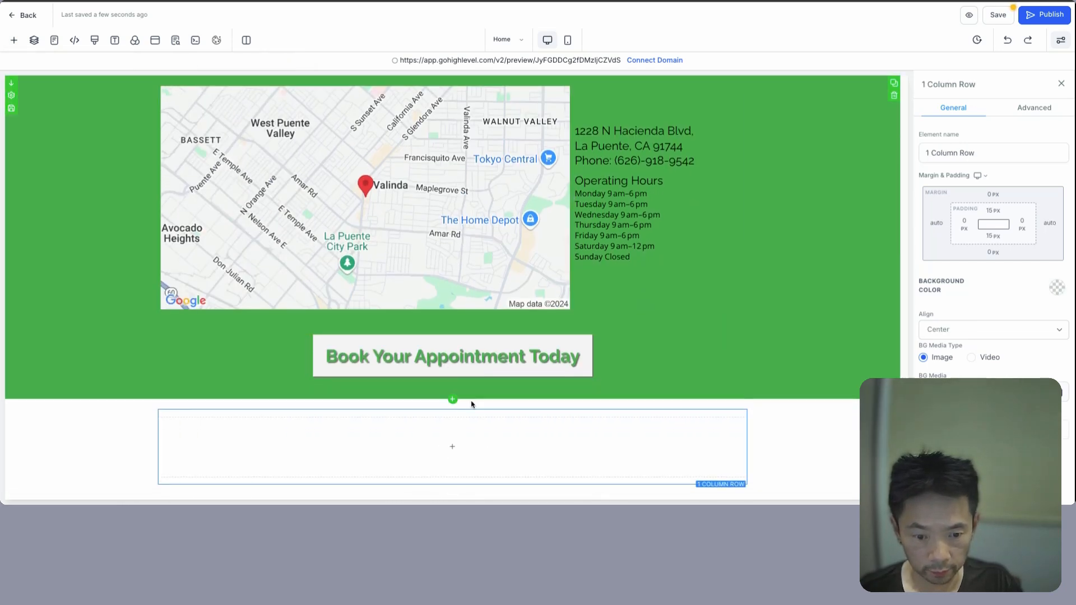
left_click(452, 446)
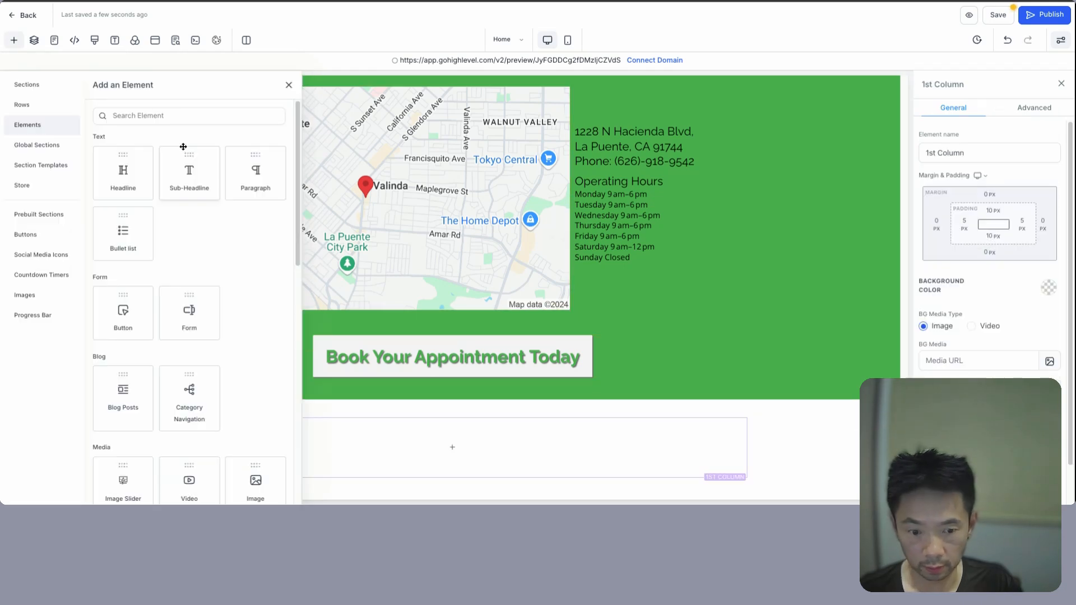
left_click(185, 174)
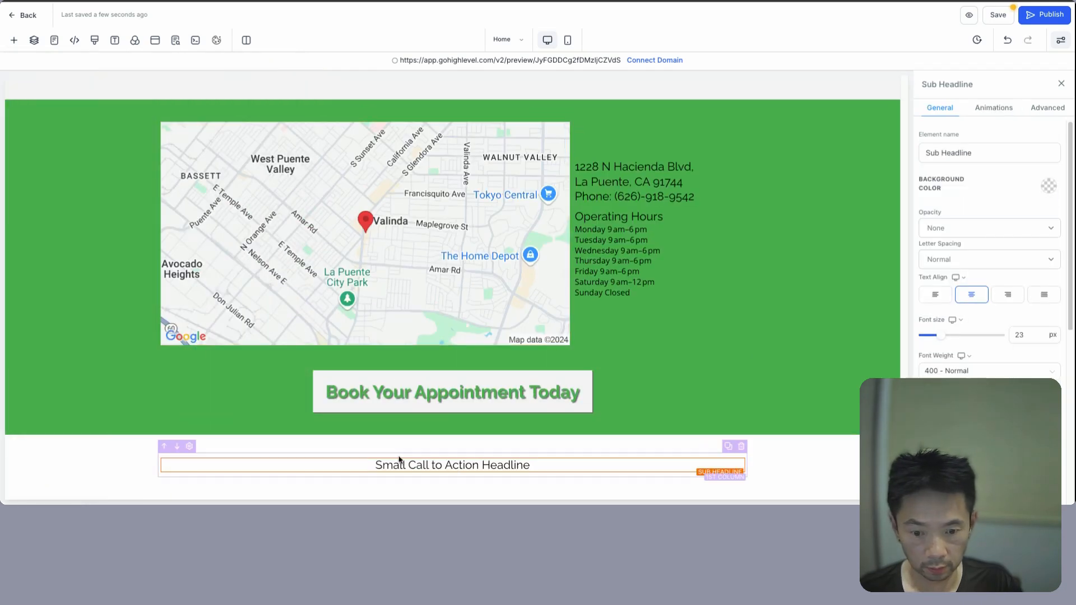
left_click(393, 465)
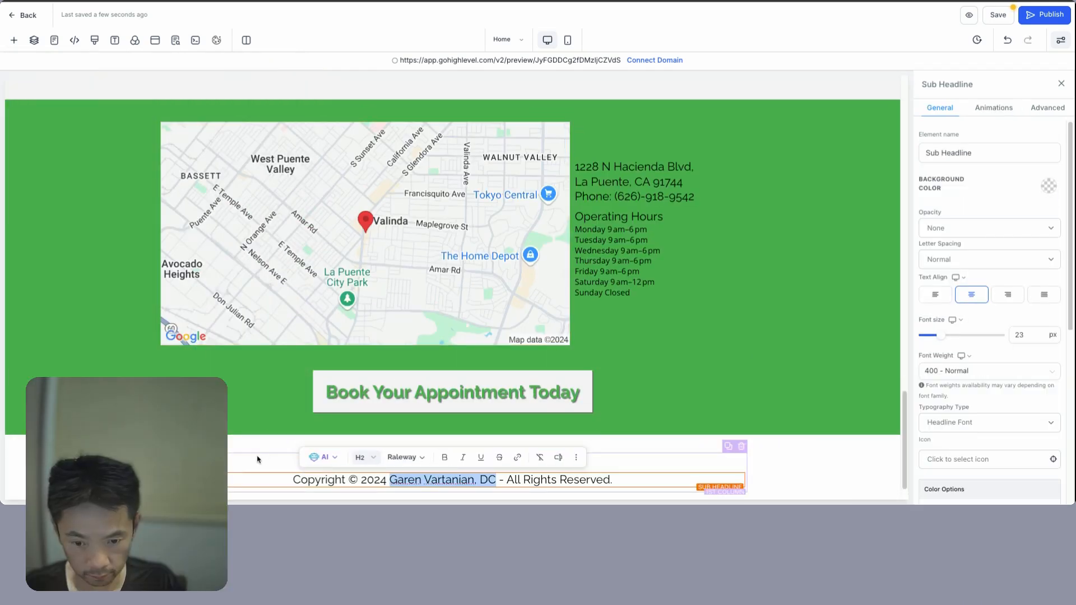
left_click(257, 460)
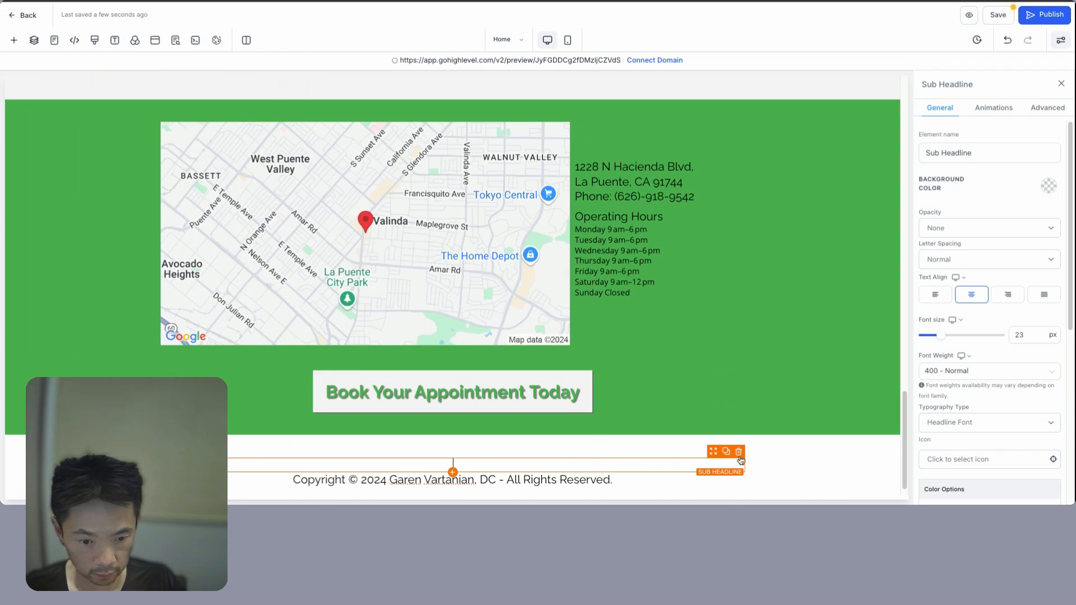
- Add a Social Icons element and move it above the copyright line
left_click(453, 472)
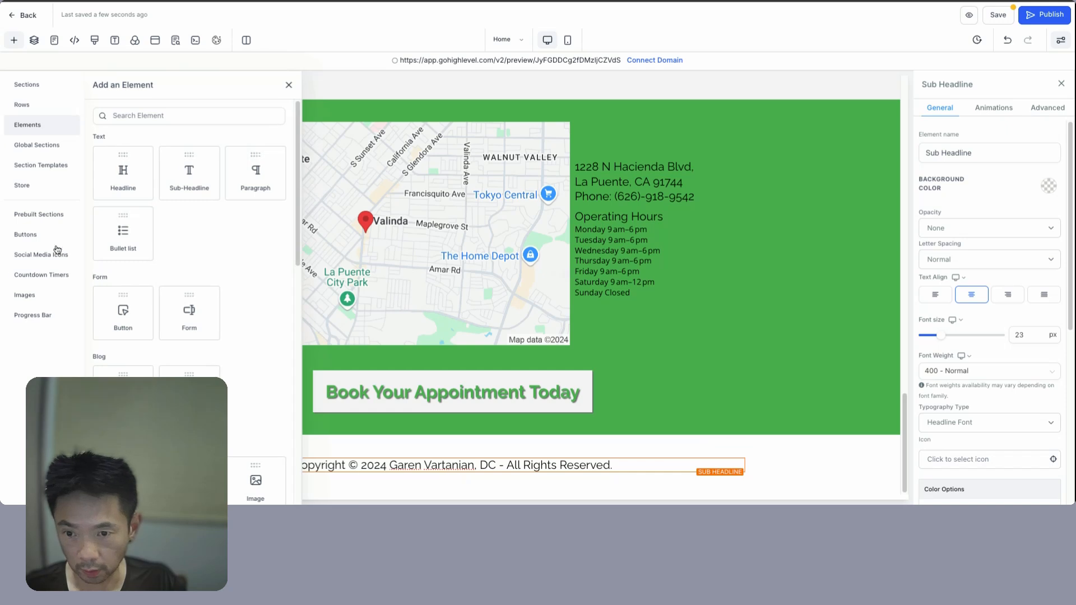
left_click(186, 114)
type("s")
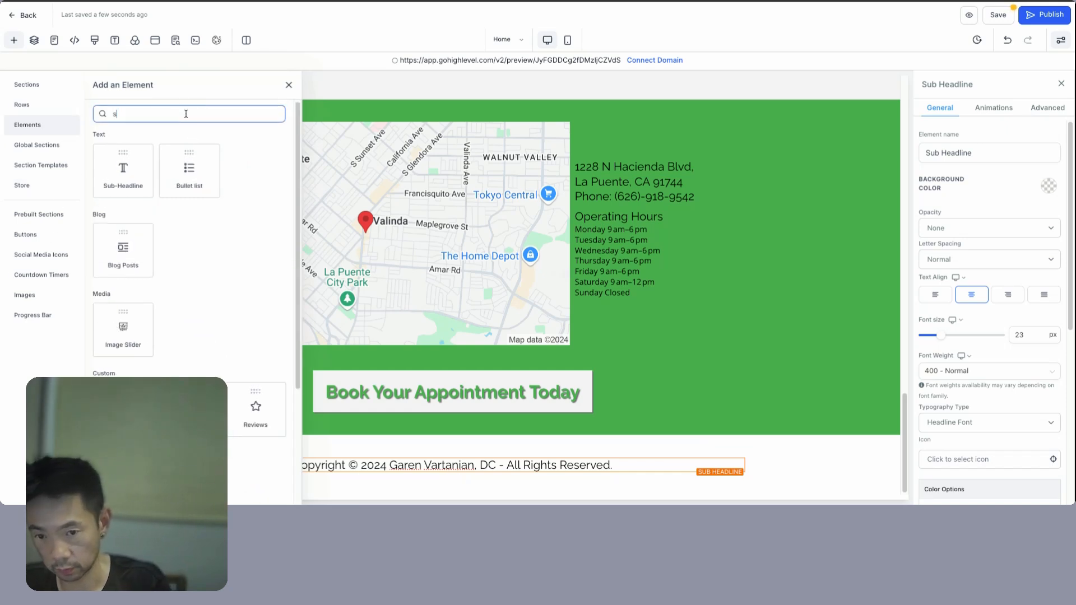
type("ocial")
left_click(140, 165)
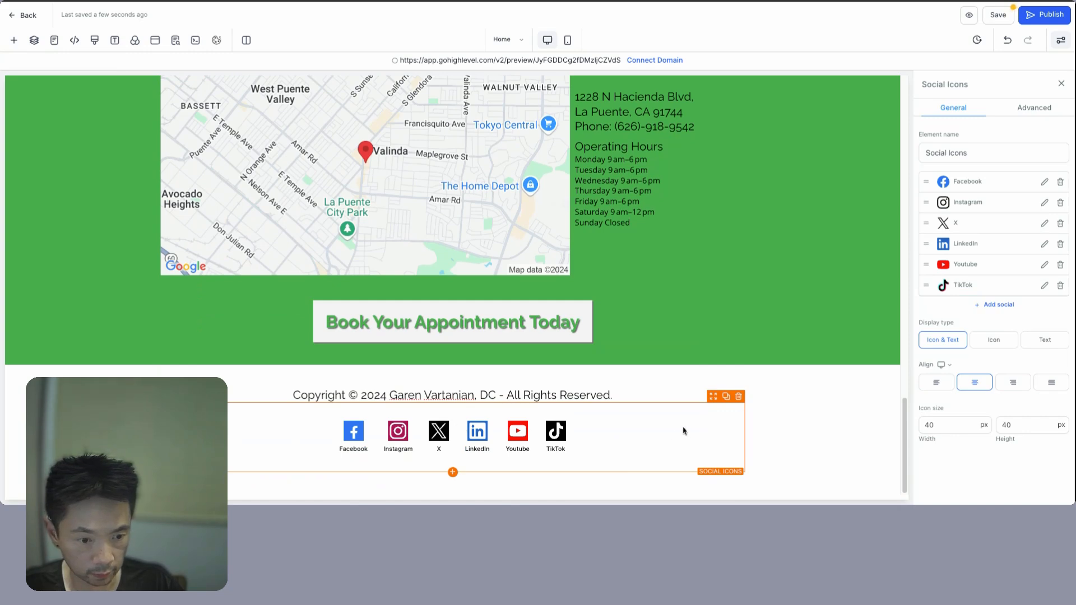
left_click_drag(715, 400, 712, 384)
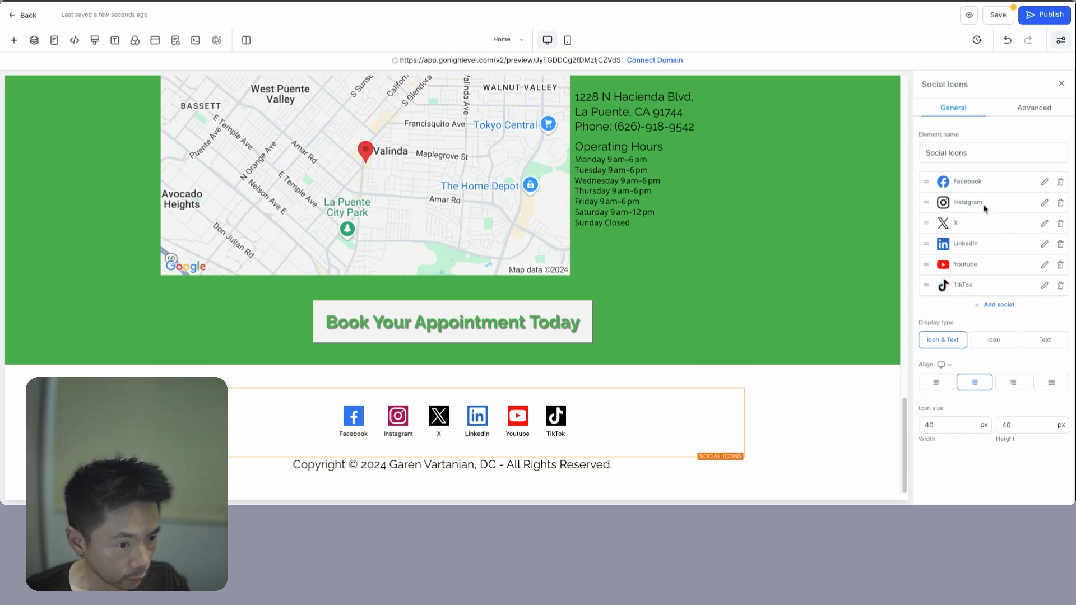
- Remove LinkedIn and X, show icons only without labels, and set icon width to 20
left_click(1057, 246)
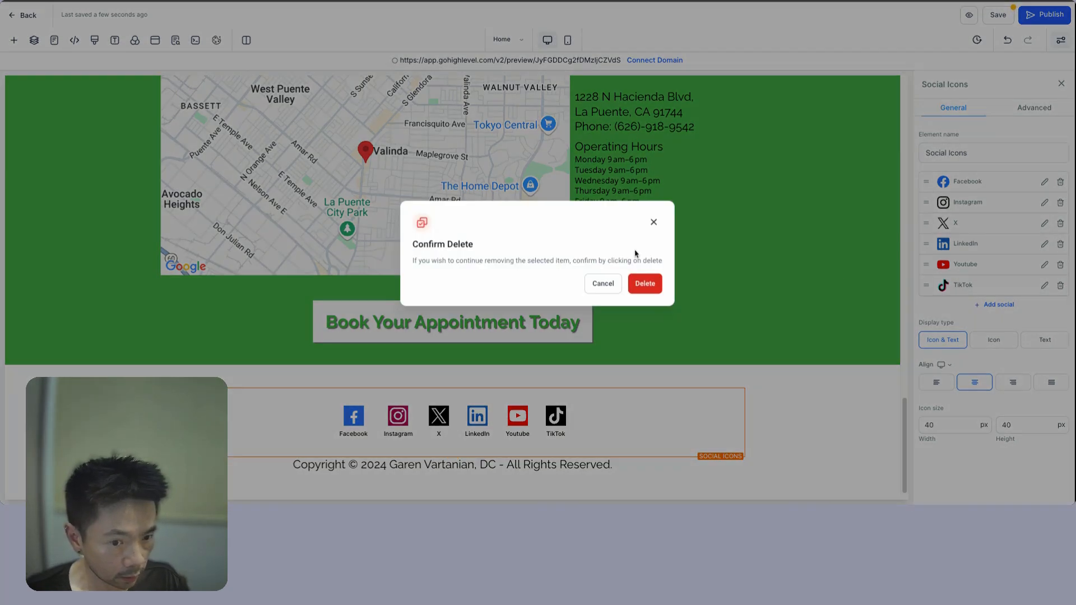
left_click(647, 283)
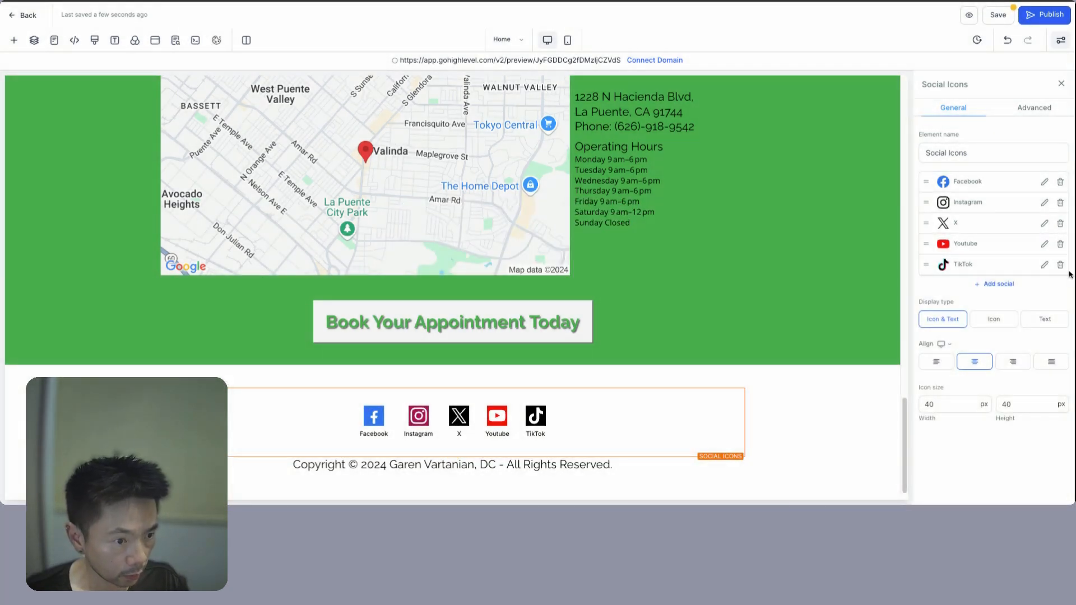
left_click(1061, 224)
left_click(646, 283)
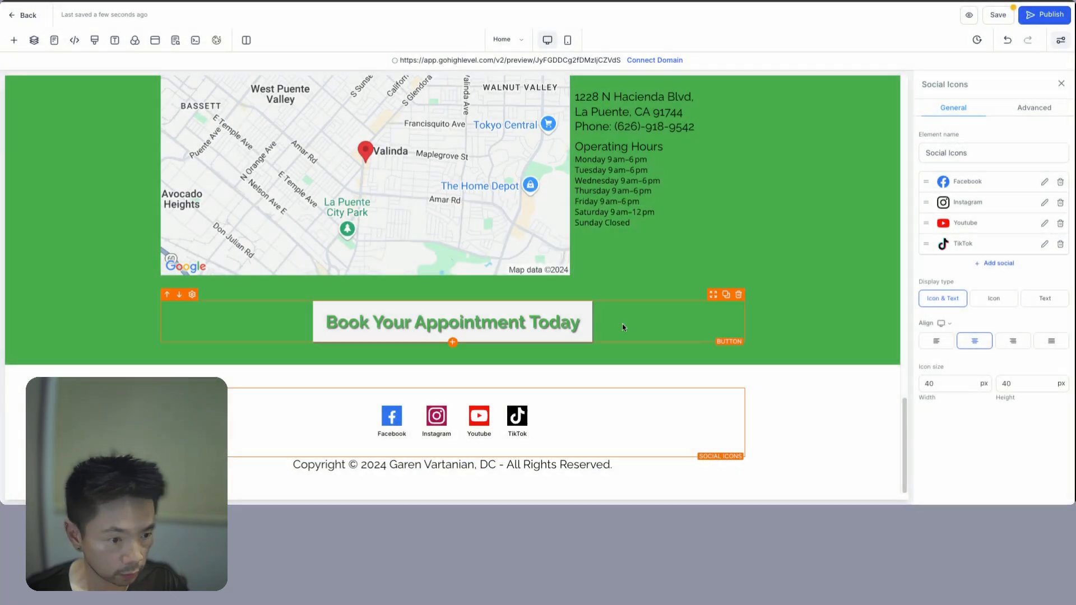
left_click(993, 300)
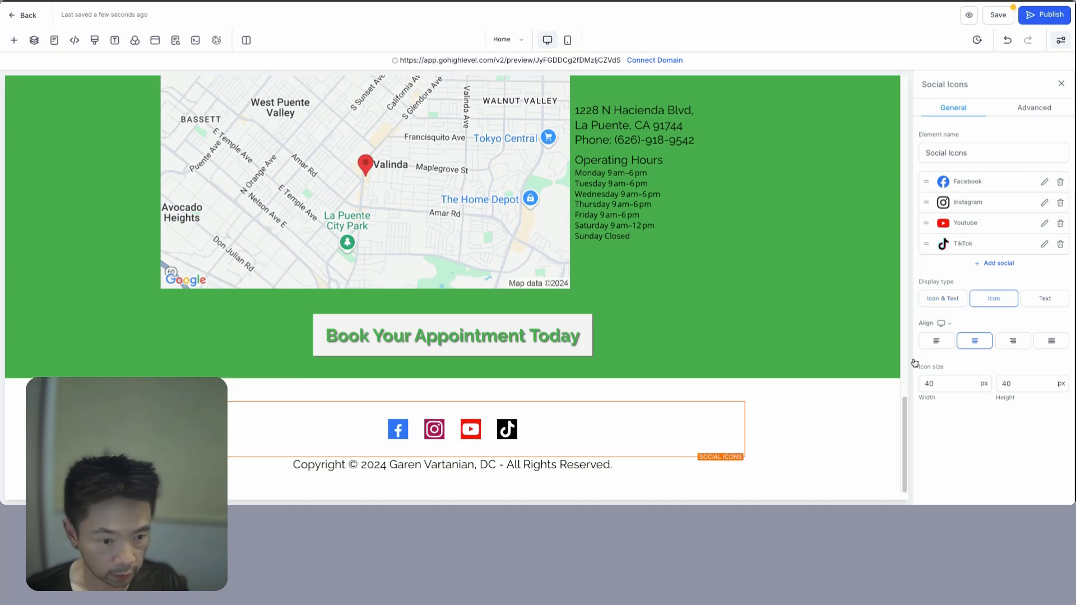
left_click(985, 384)
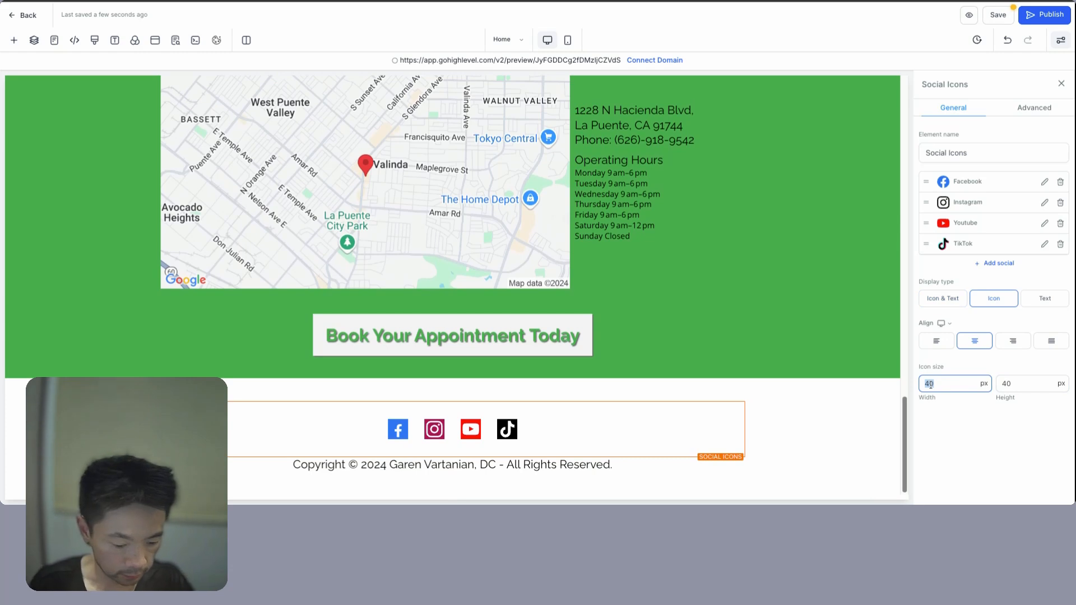
type("20")
left_click(810, 427)
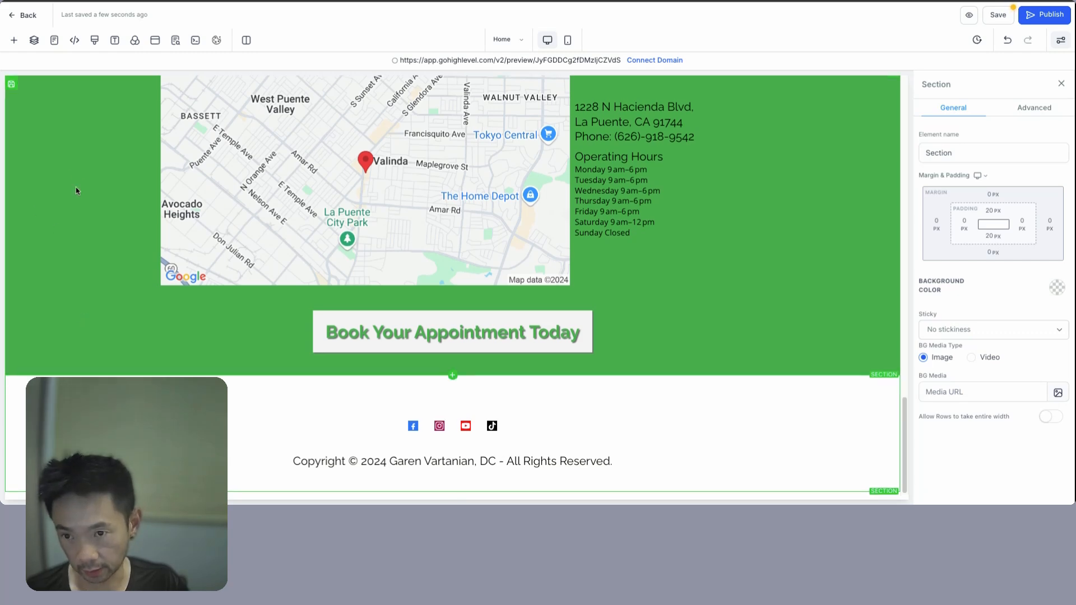
- Give the footer section a custom #2E7D32 dark green background
scroll(78, 269, "up", 4)
scroll(66, 290, "down", 4)
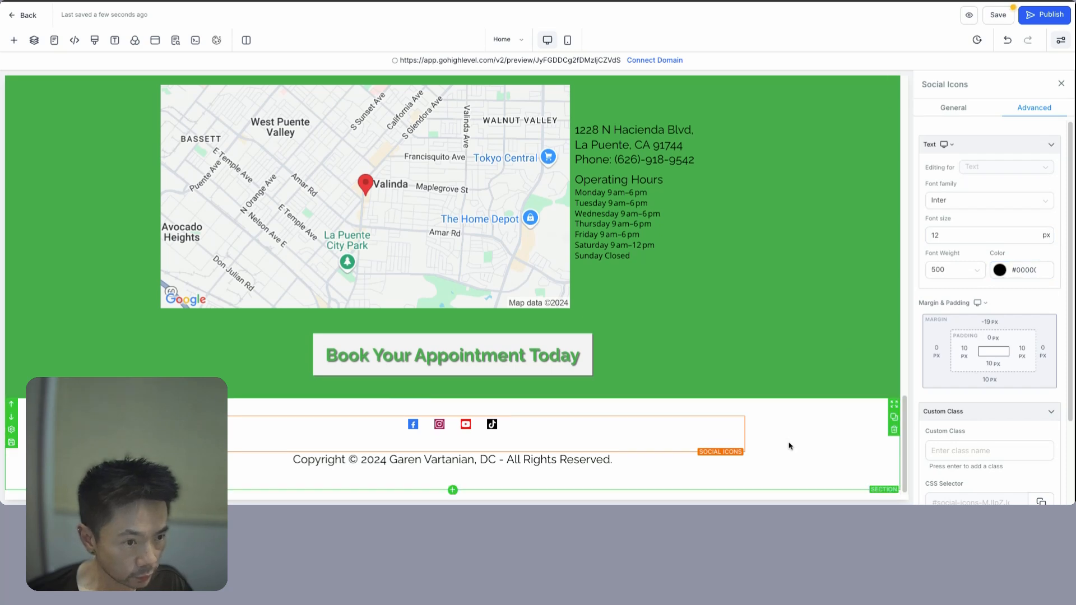
left_click(789, 445)
left_click(1062, 296)
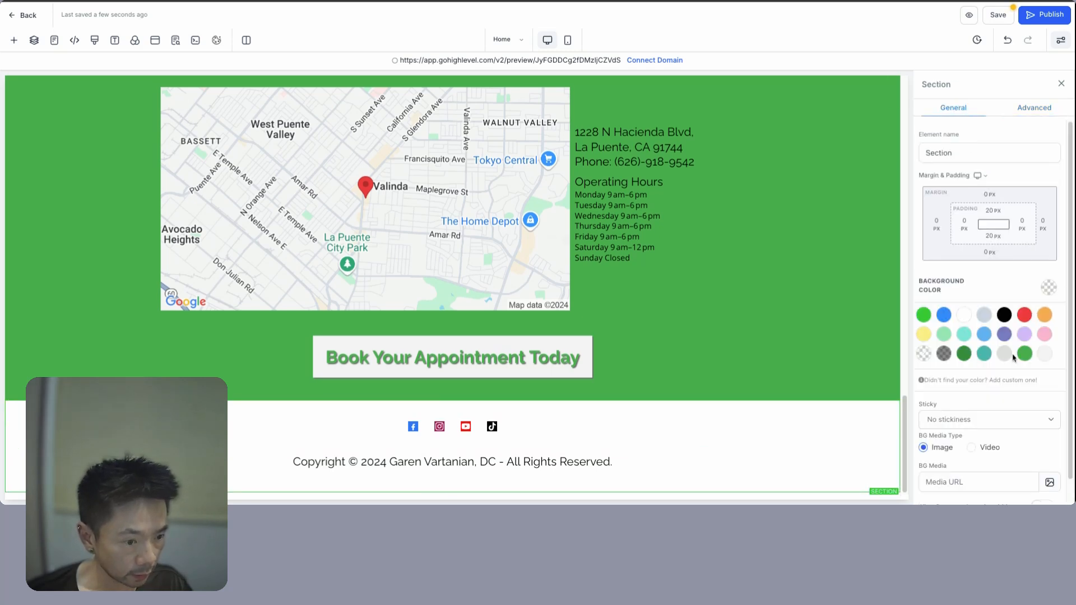
left_click(1004, 380)
type("#2E7D32")
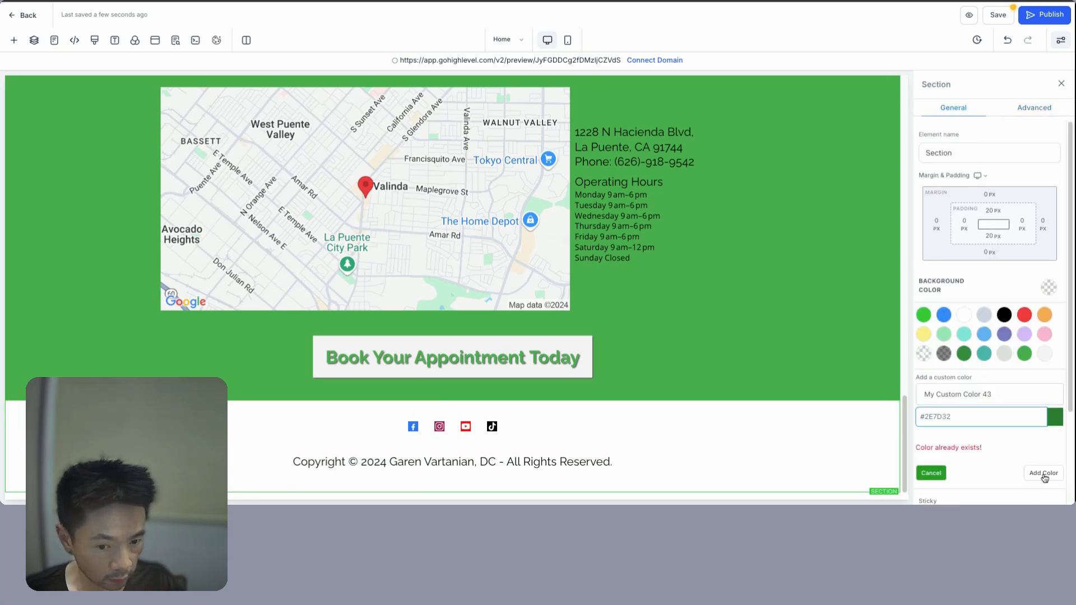
left_click(1044, 474)
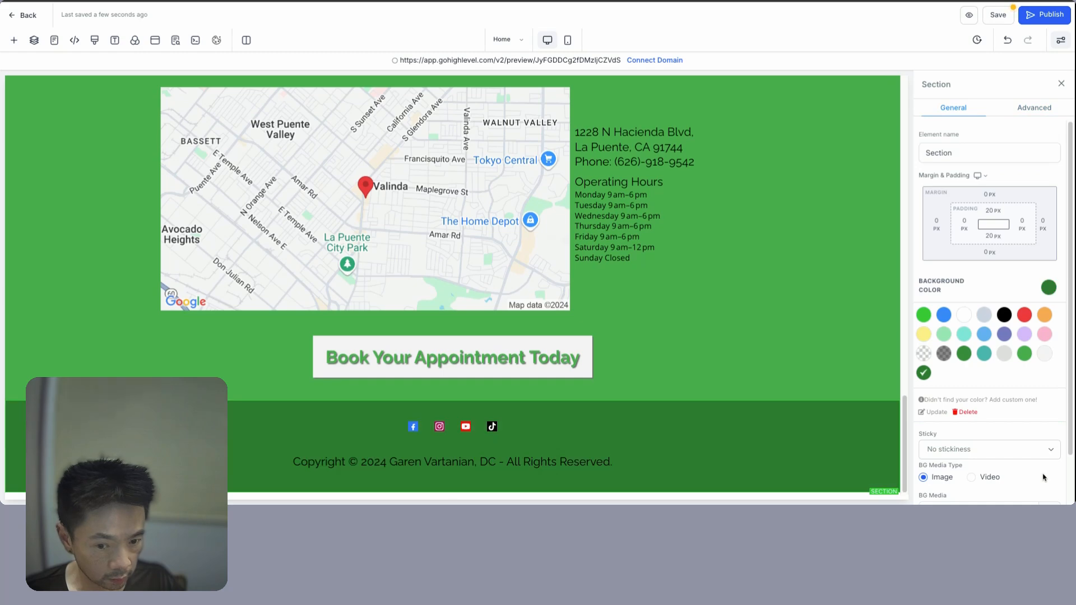
- Set the social icons' bottom padding to 0 and open the SEO Meta Data settings
left_click(464, 469)
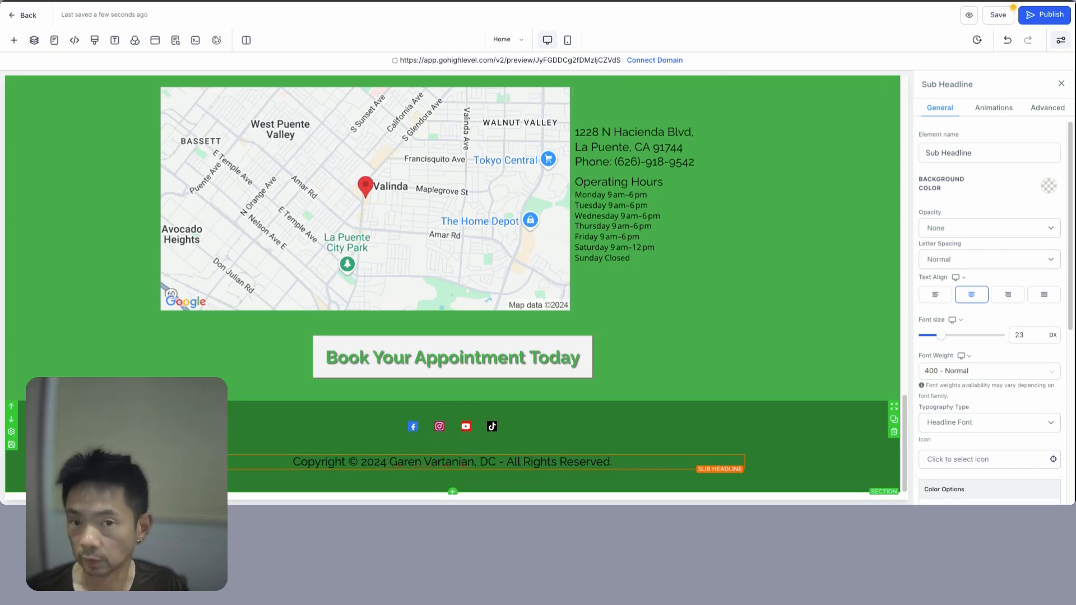
left_click(351, 440)
left_click(1050, 110)
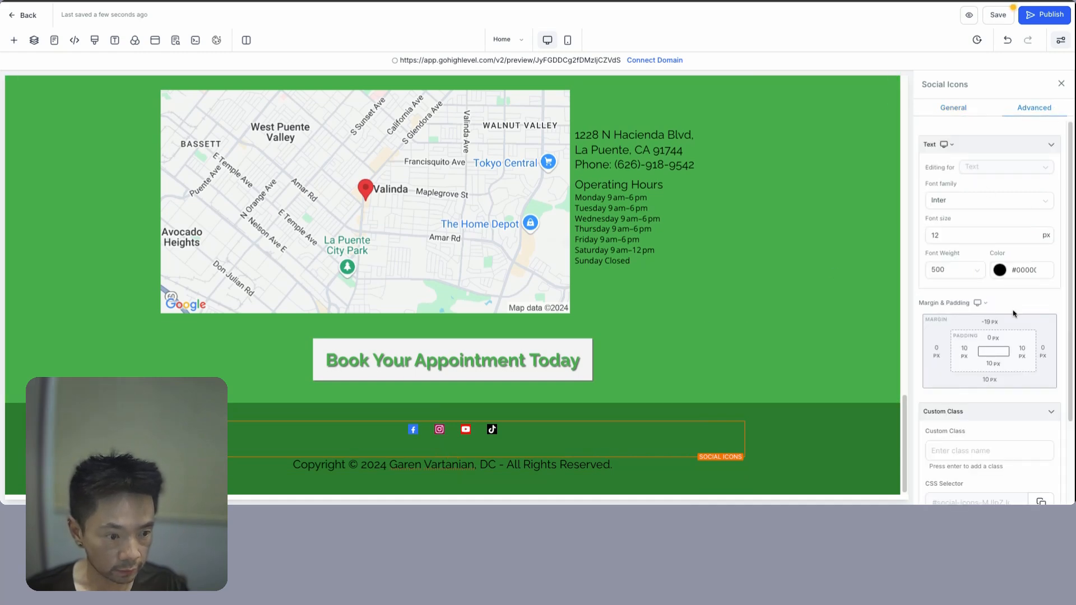
left_click(990, 363)
left_click(940, 411)
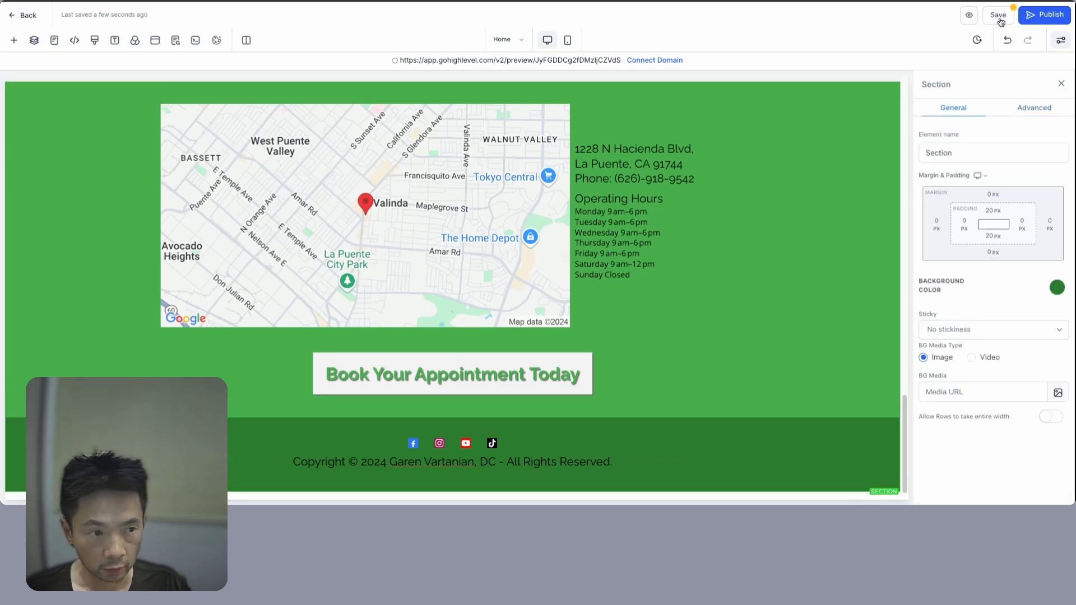
left_click(1000, 20)
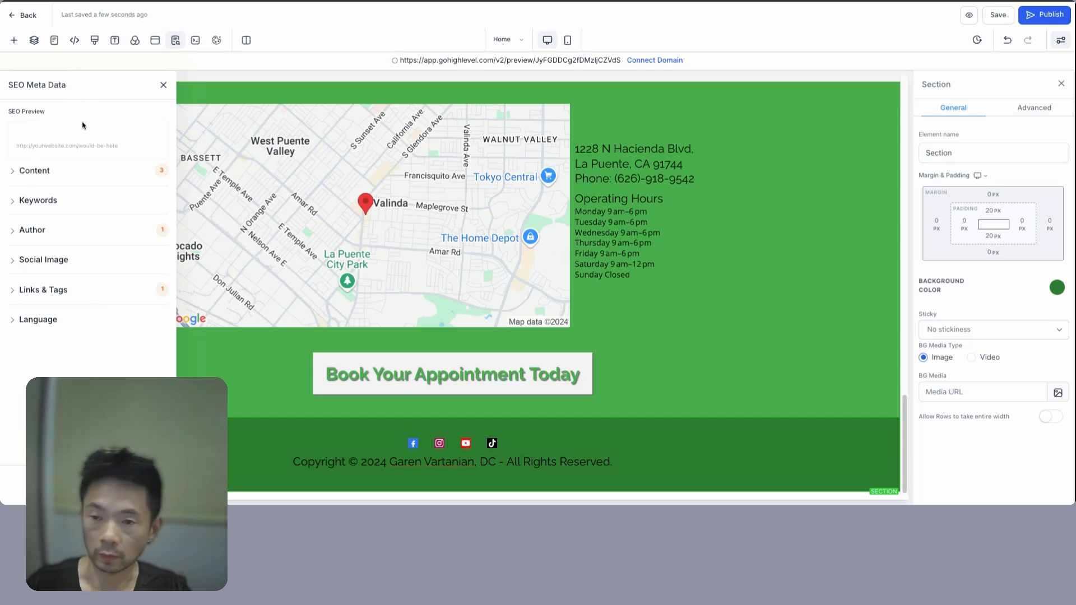
- Close the SEO Meta Data panel with the title left blank and preview the homepage
left_click(37, 173)
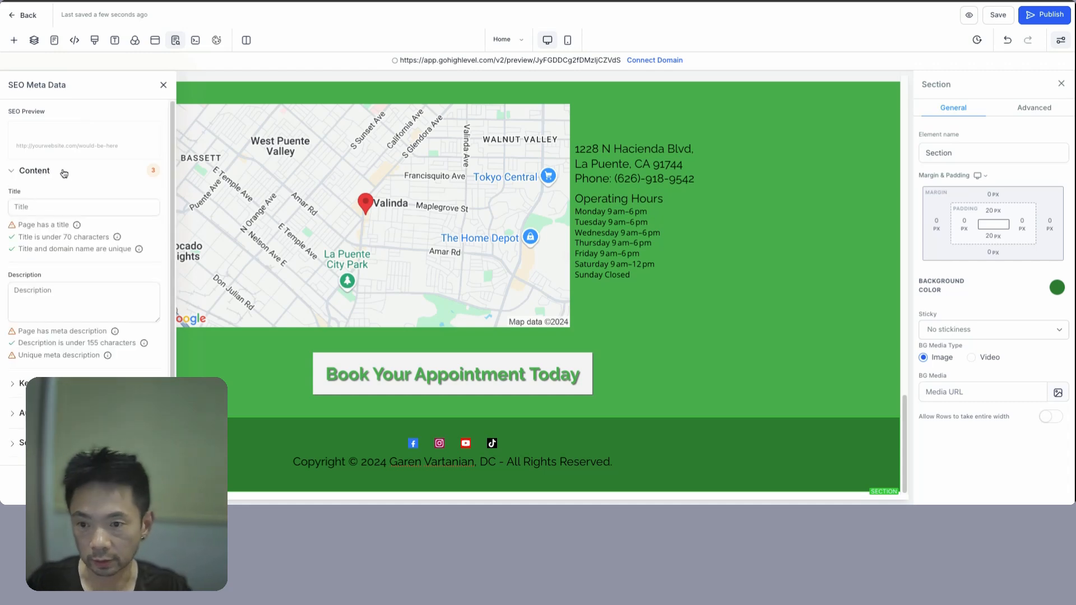
left_click(49, 207)
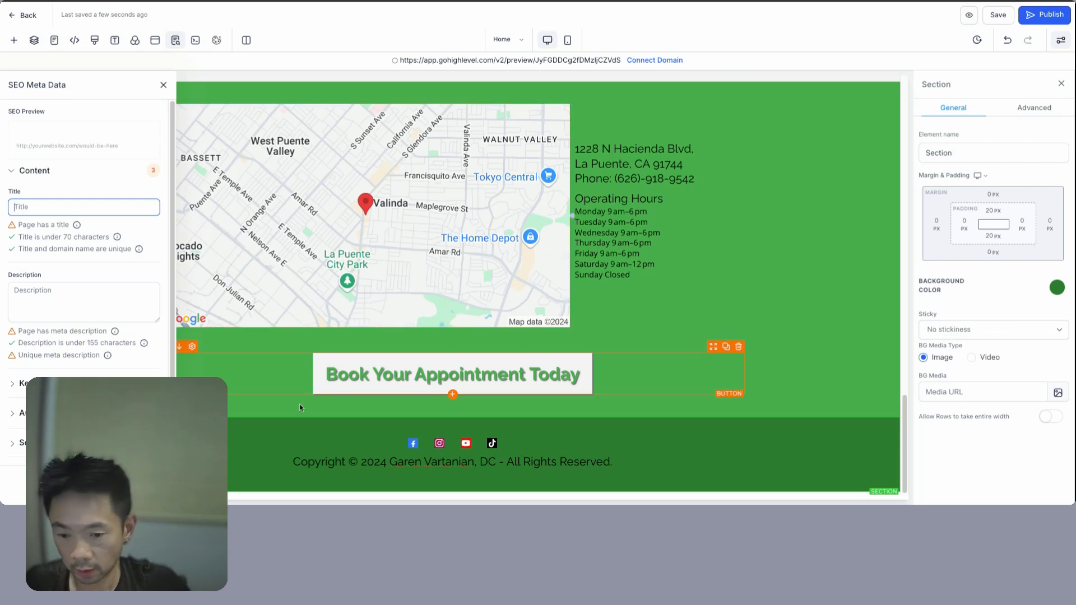
left_click(299, 423)
left_click(970, 15)
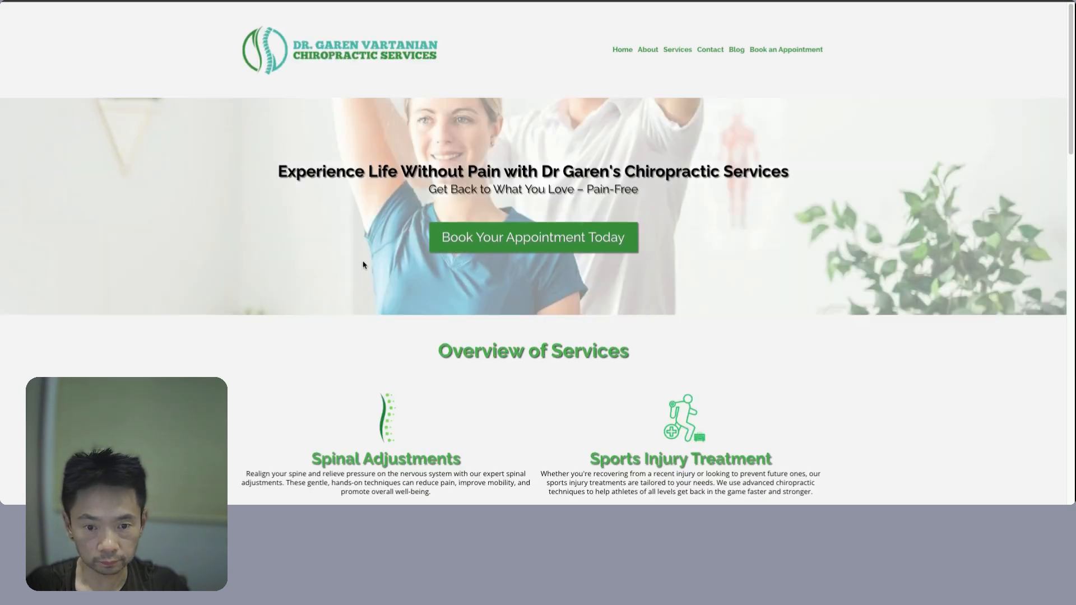
scroll(369, 217, "down", 1)
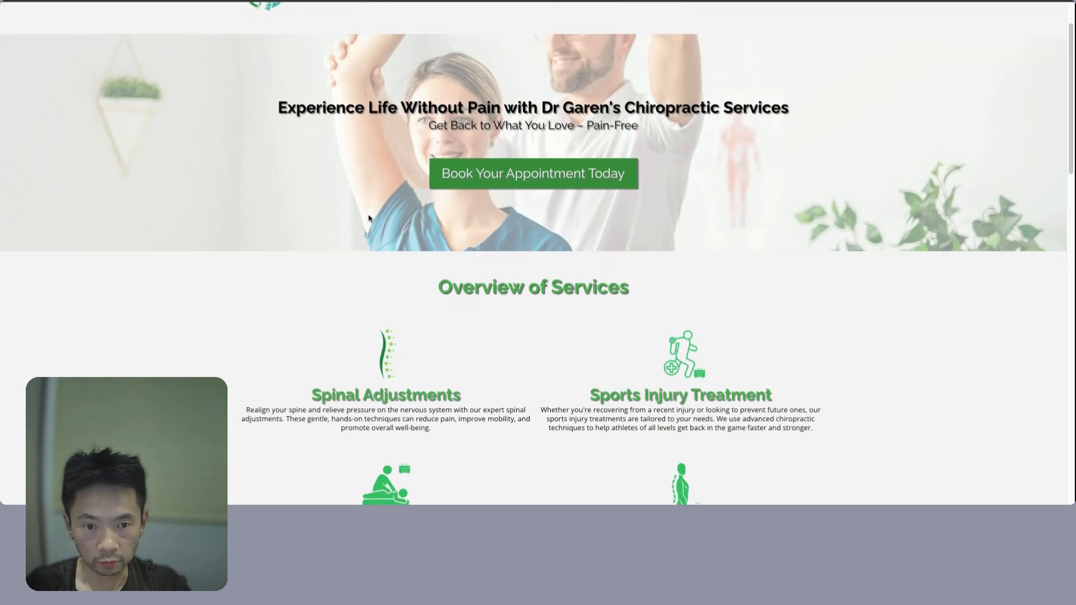
scroll(370, 218, "up", 2)
scroll(420, 217, "down", 9)
scroll(420, 219, "down", 15)
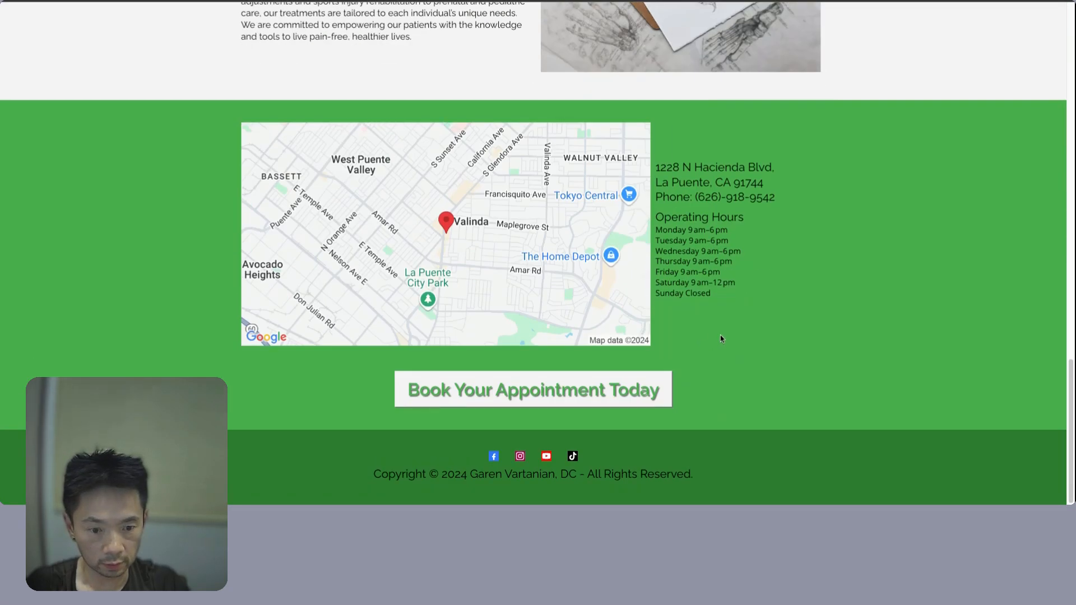
scroll(682, 373, "up", 20)
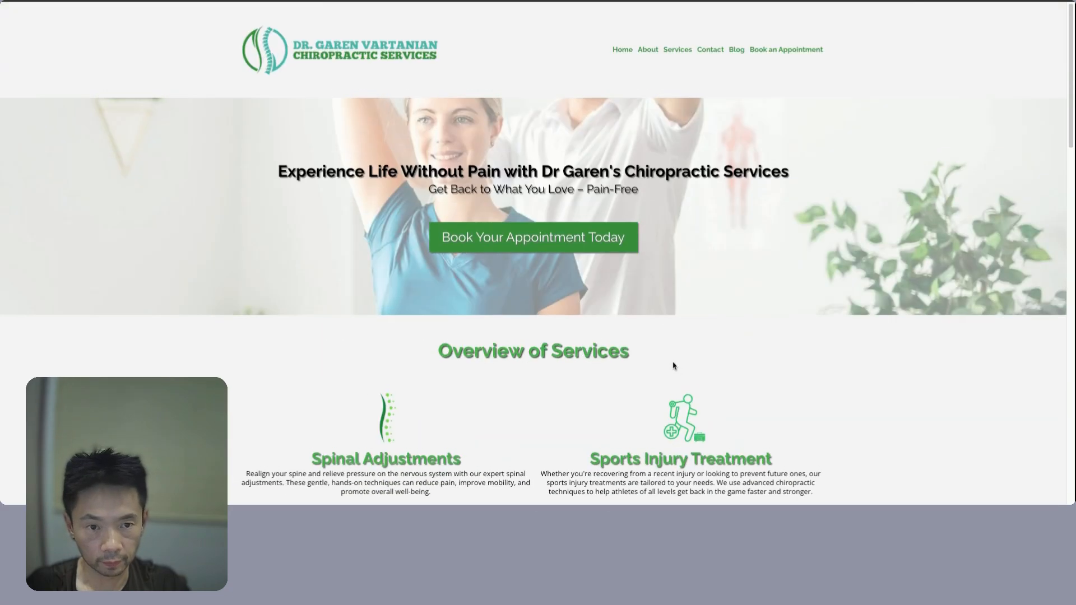